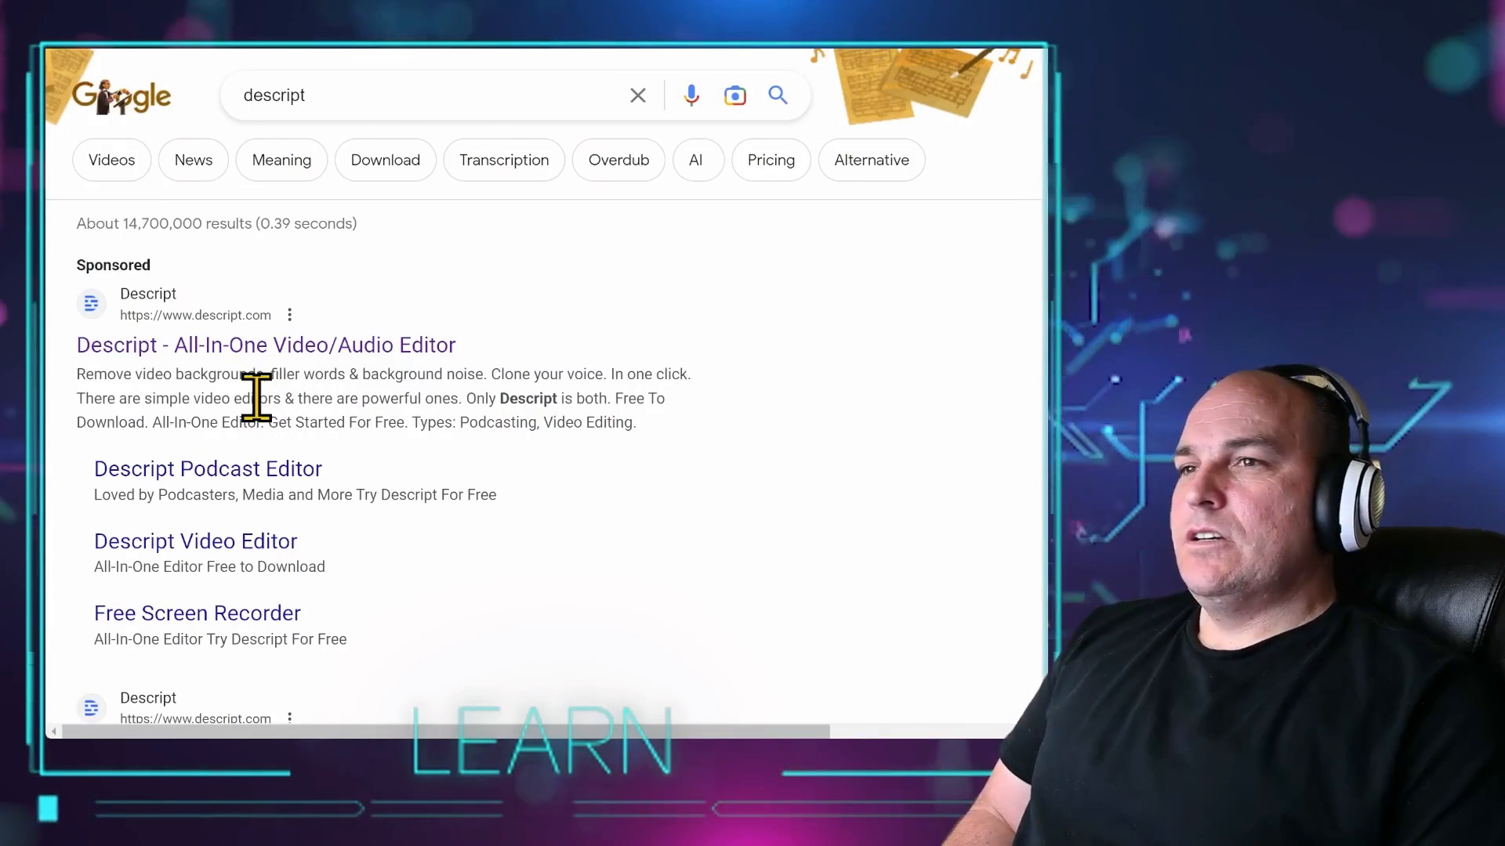
- Review the feature claims in Descript's sponsored search result, including background noise removal and voice cloning, and open its website
{"action": "scroll", "coordinate": [251, 359], "scroll_direction": "down", "scroll_amount": 1}
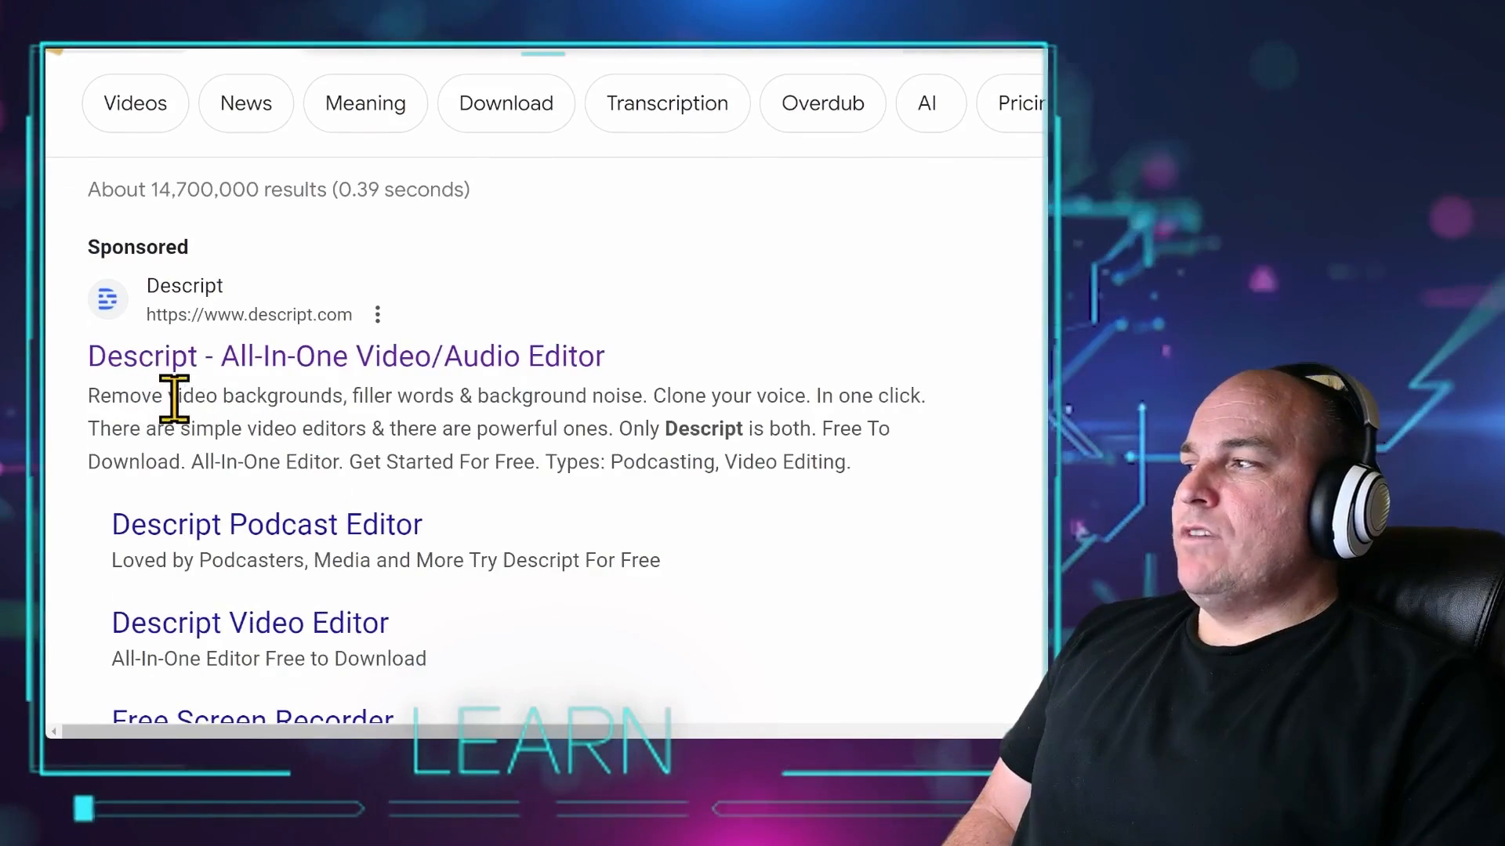
{"action": "left_click_drag", "start_coordinate": [235, 399], "coordinate": [653, 399]}
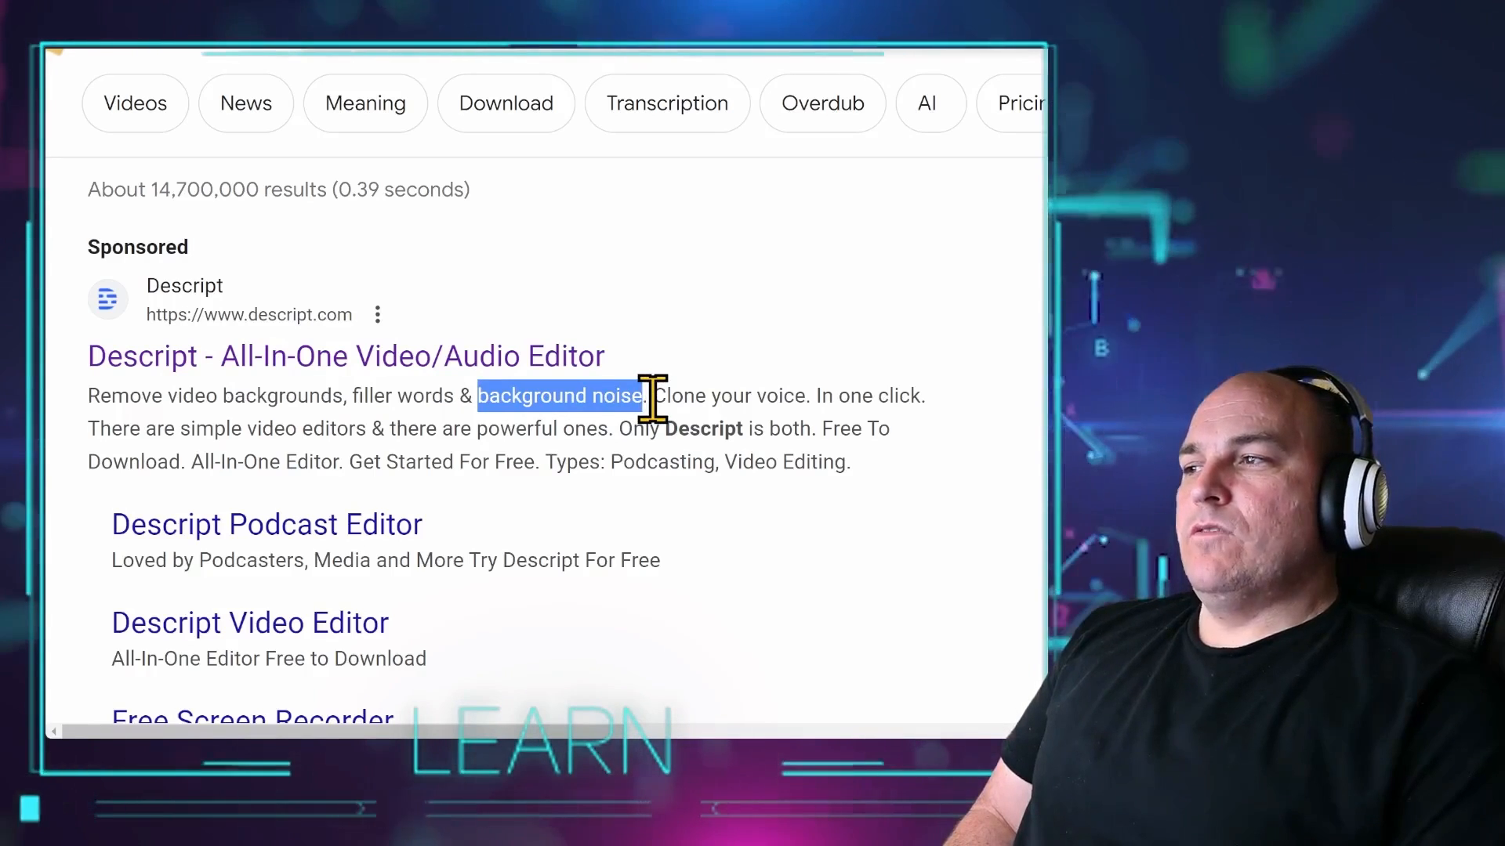
{"action": "left_click_drag", "start_coordinate": [655, 396], "coordinate": [804, 394]}
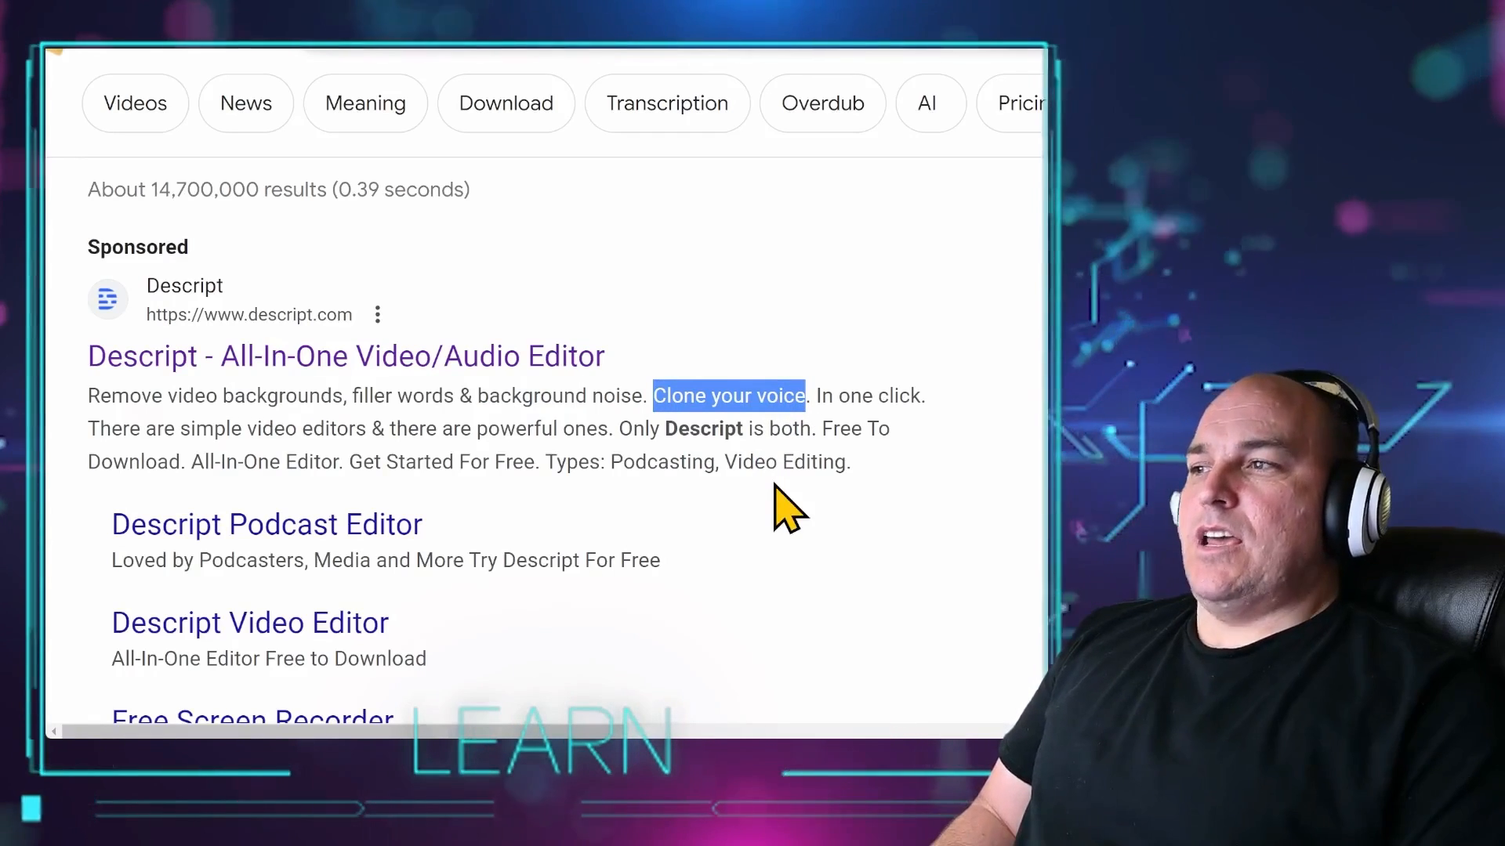
{"action": "left_click_drag", "start_coordinate": [836, 394], "coordinate": [921, 393]}
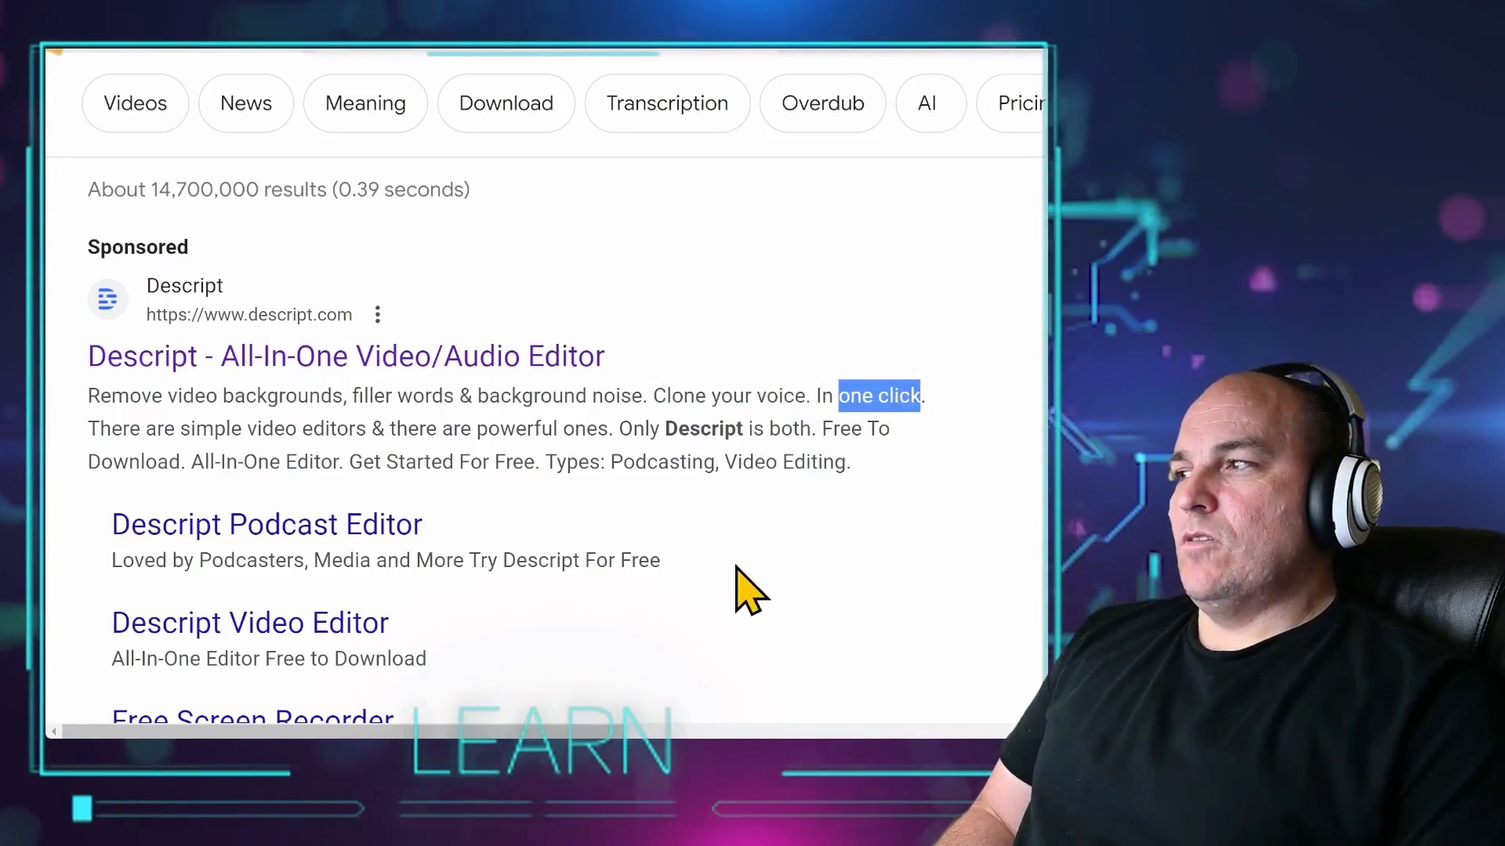
{"action": "left_click", "coordinate": [557, 362]}
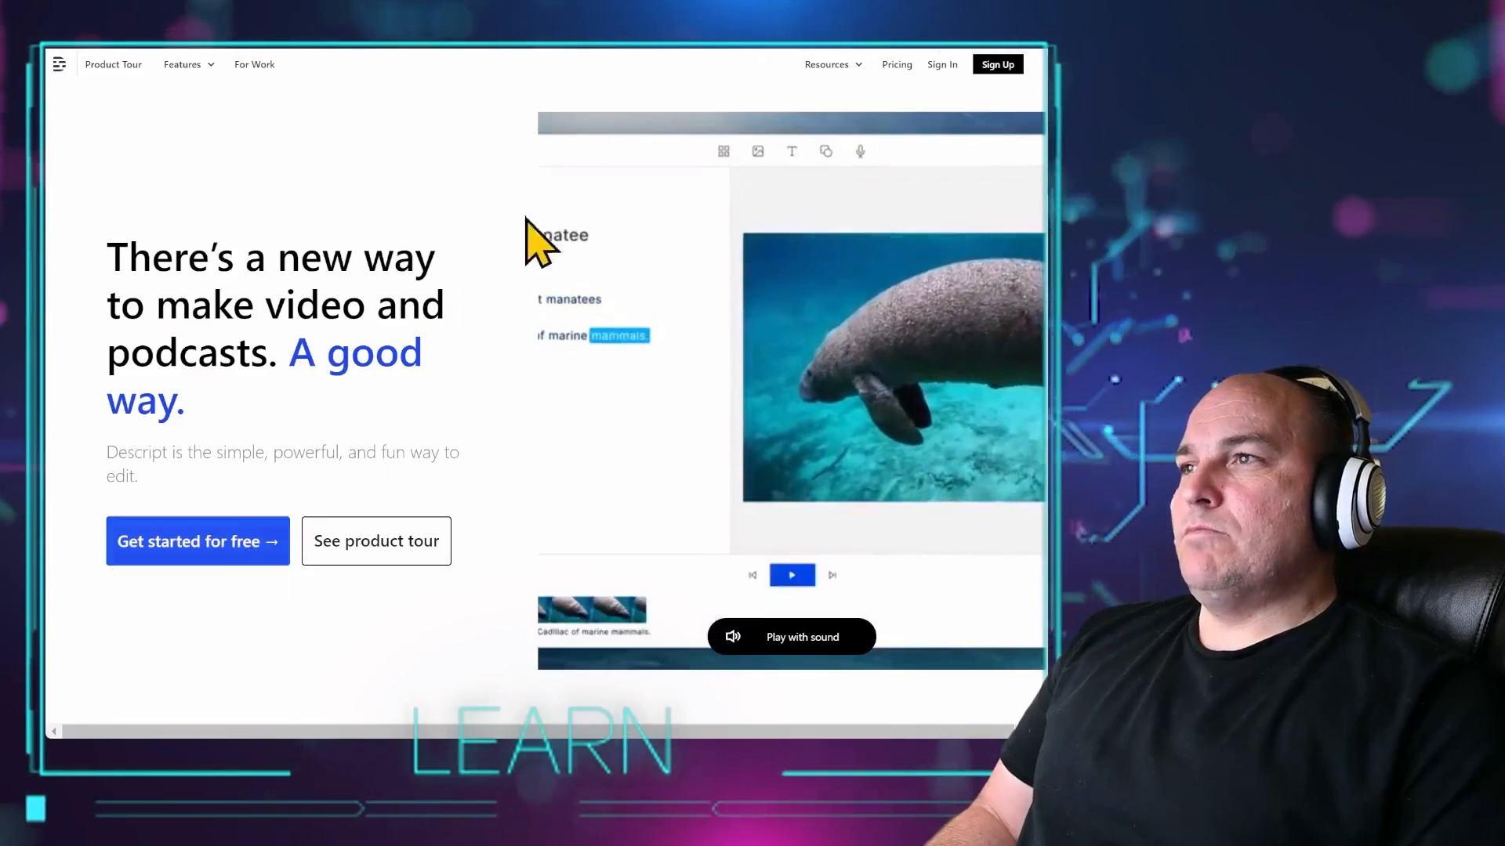
- Open Descript's pricing page and examine the plans' key features, including filler word removal and Overdub
{"action": "left_click", "coordinate": [900, 65]}
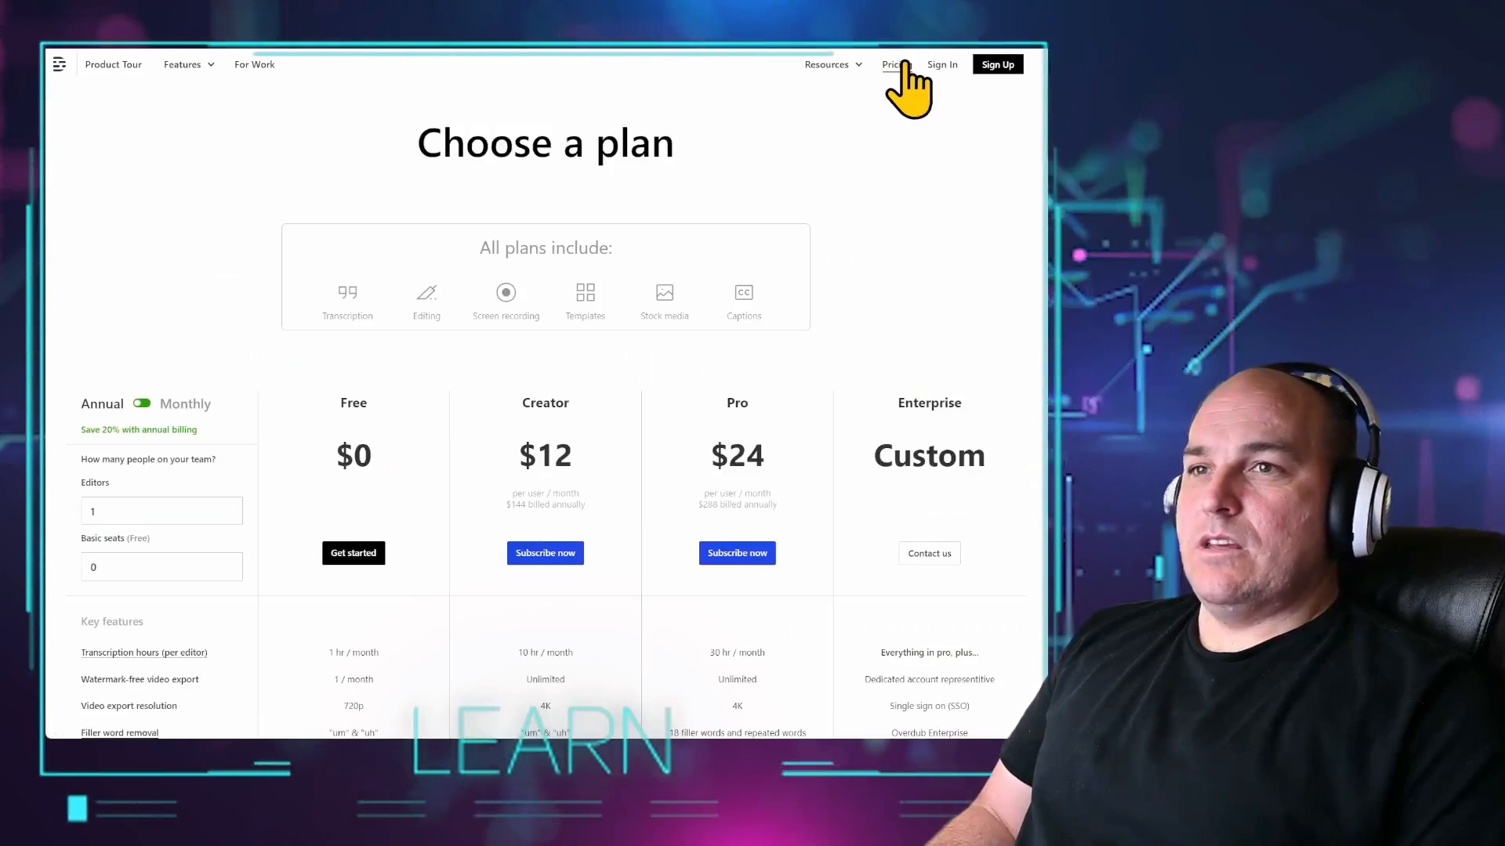
{"action": "scroll", "coordinate": [380, 541], "scroll_direction": "down", "scroll_amount": 3}
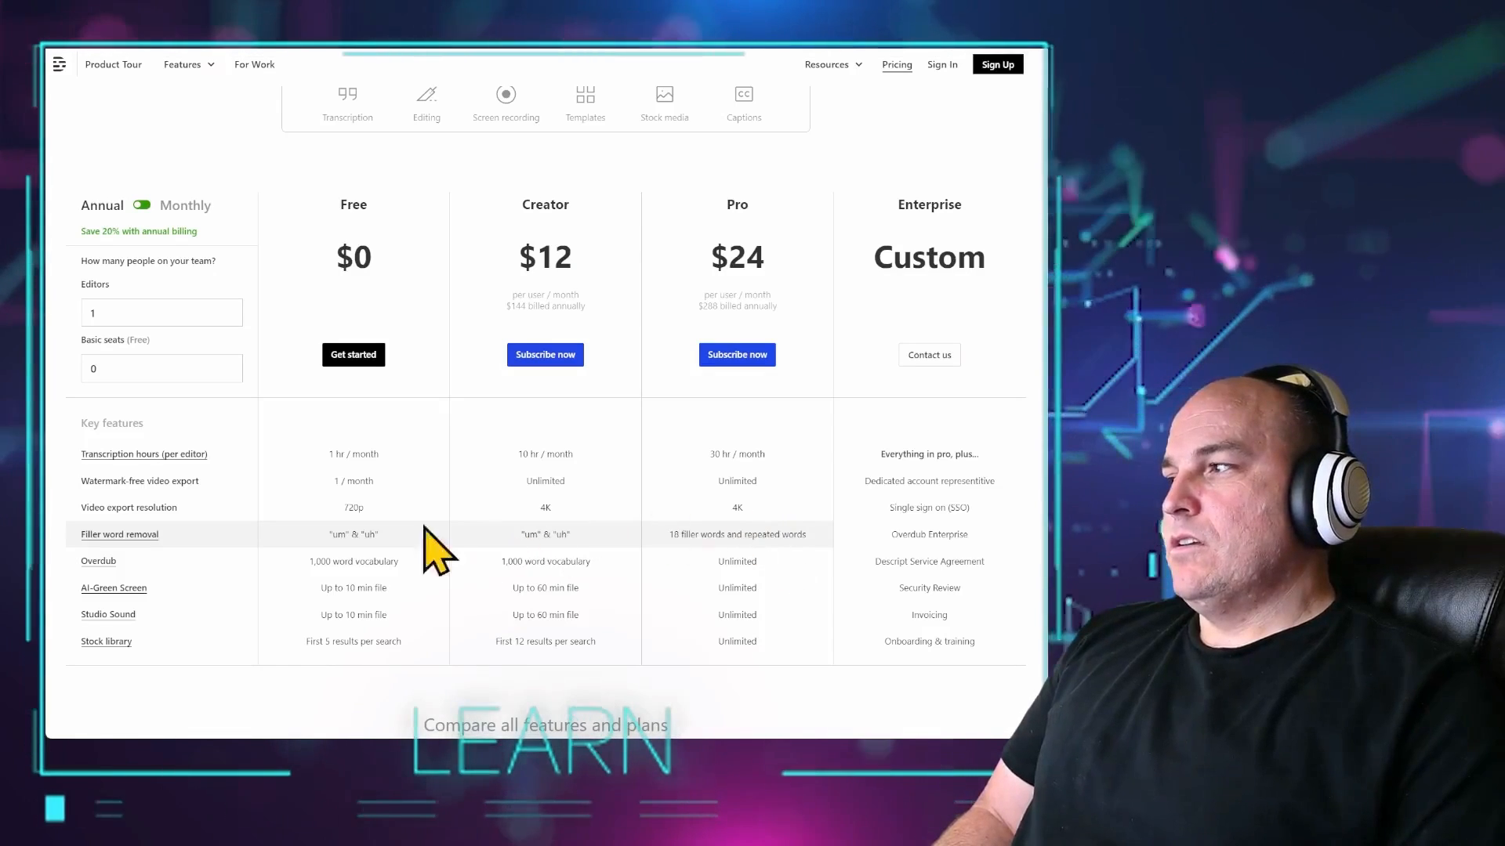
{"action": "mouse_move", "coordinate": [99, 532]}
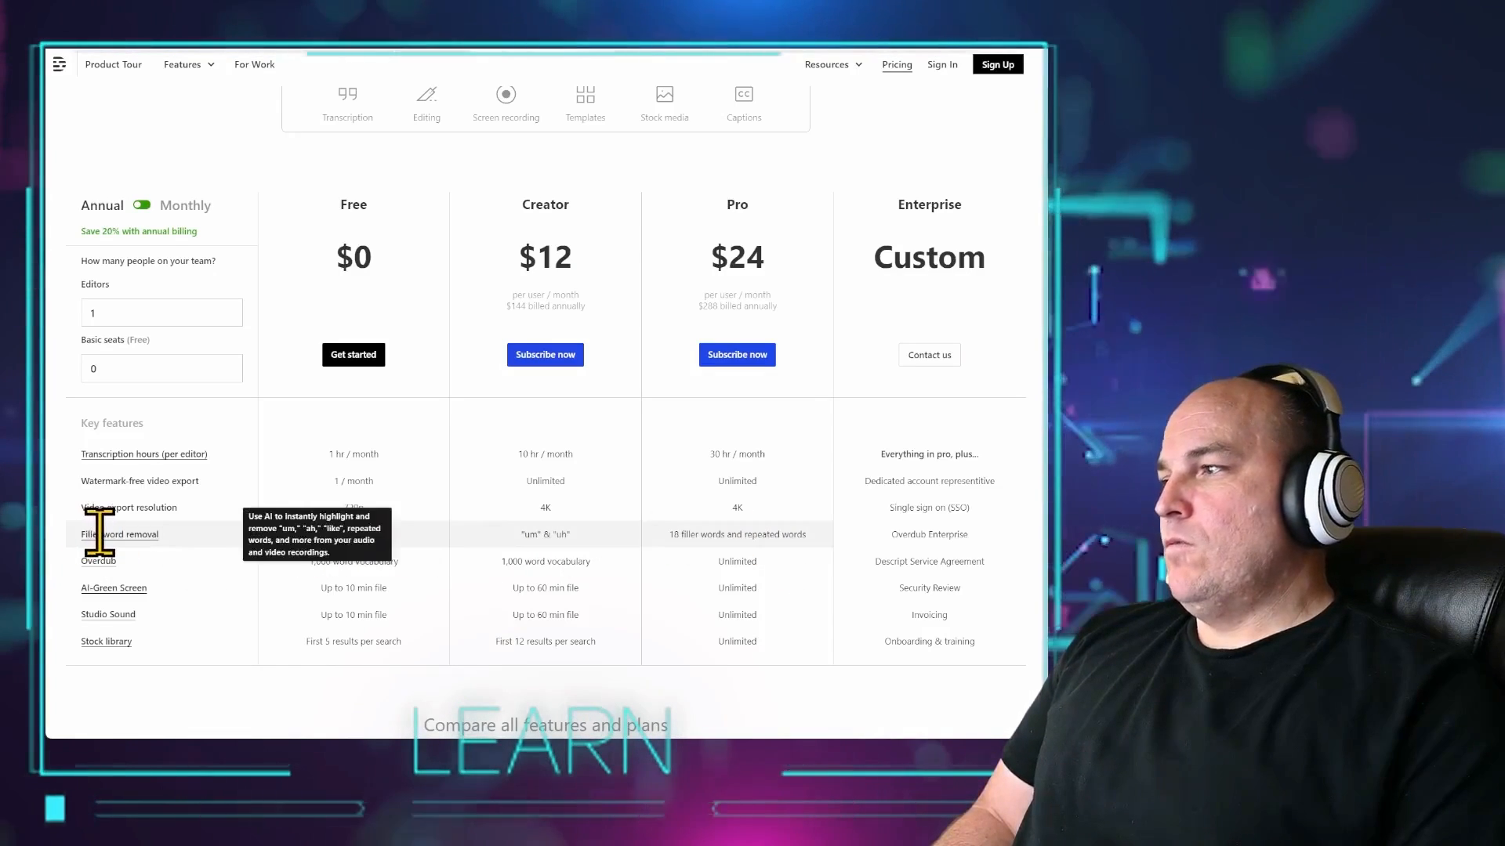
{"action": "mouse_move", "coordinate": [93, 560]}
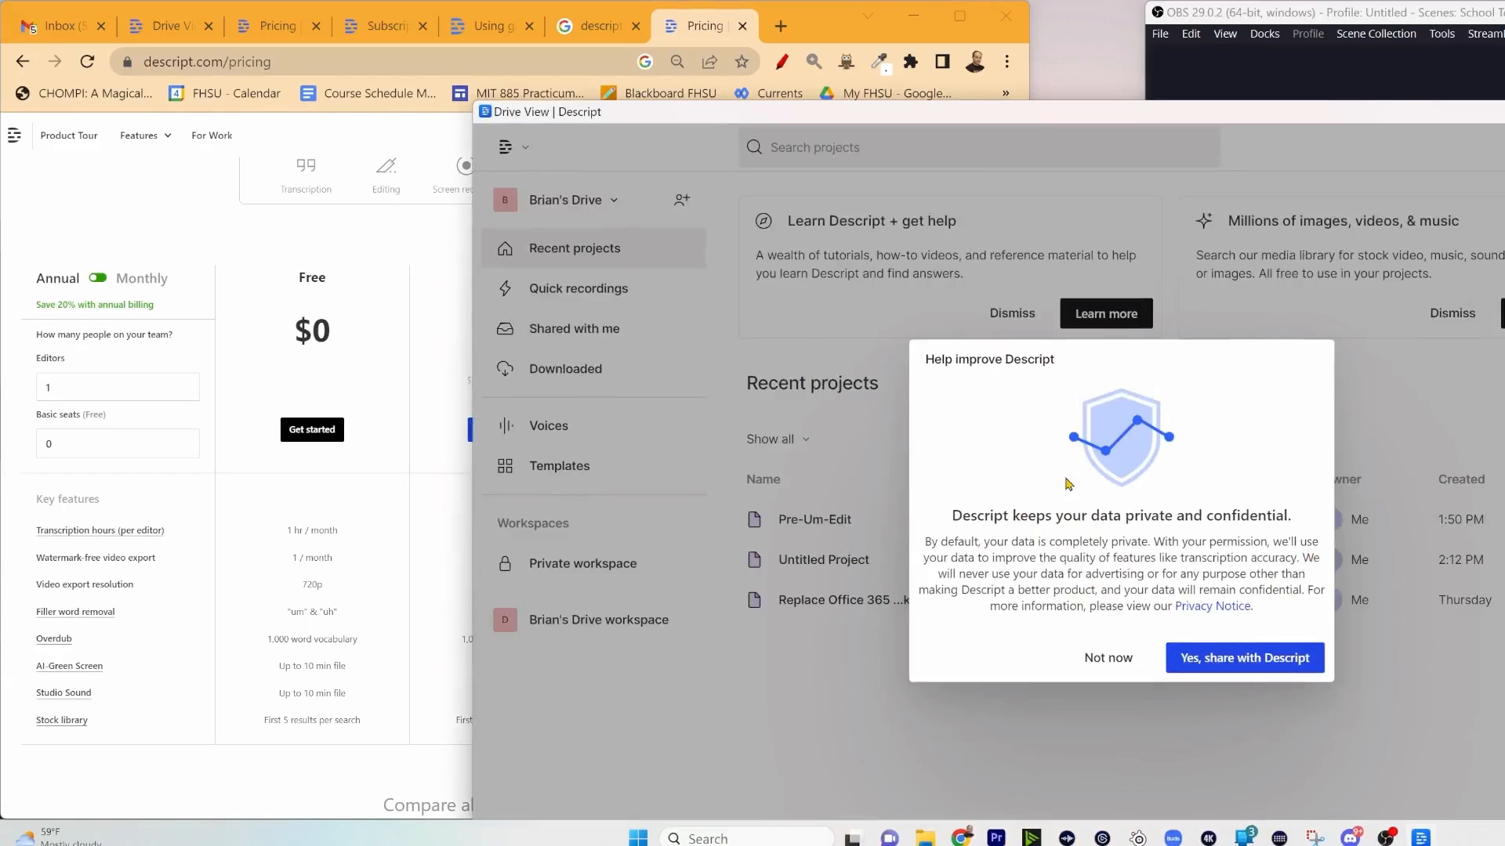
- In the Descript desktop app, decline sharing data to improve the product and create a new project
{"action": "left_click", "coordinate": [1098, 661]}
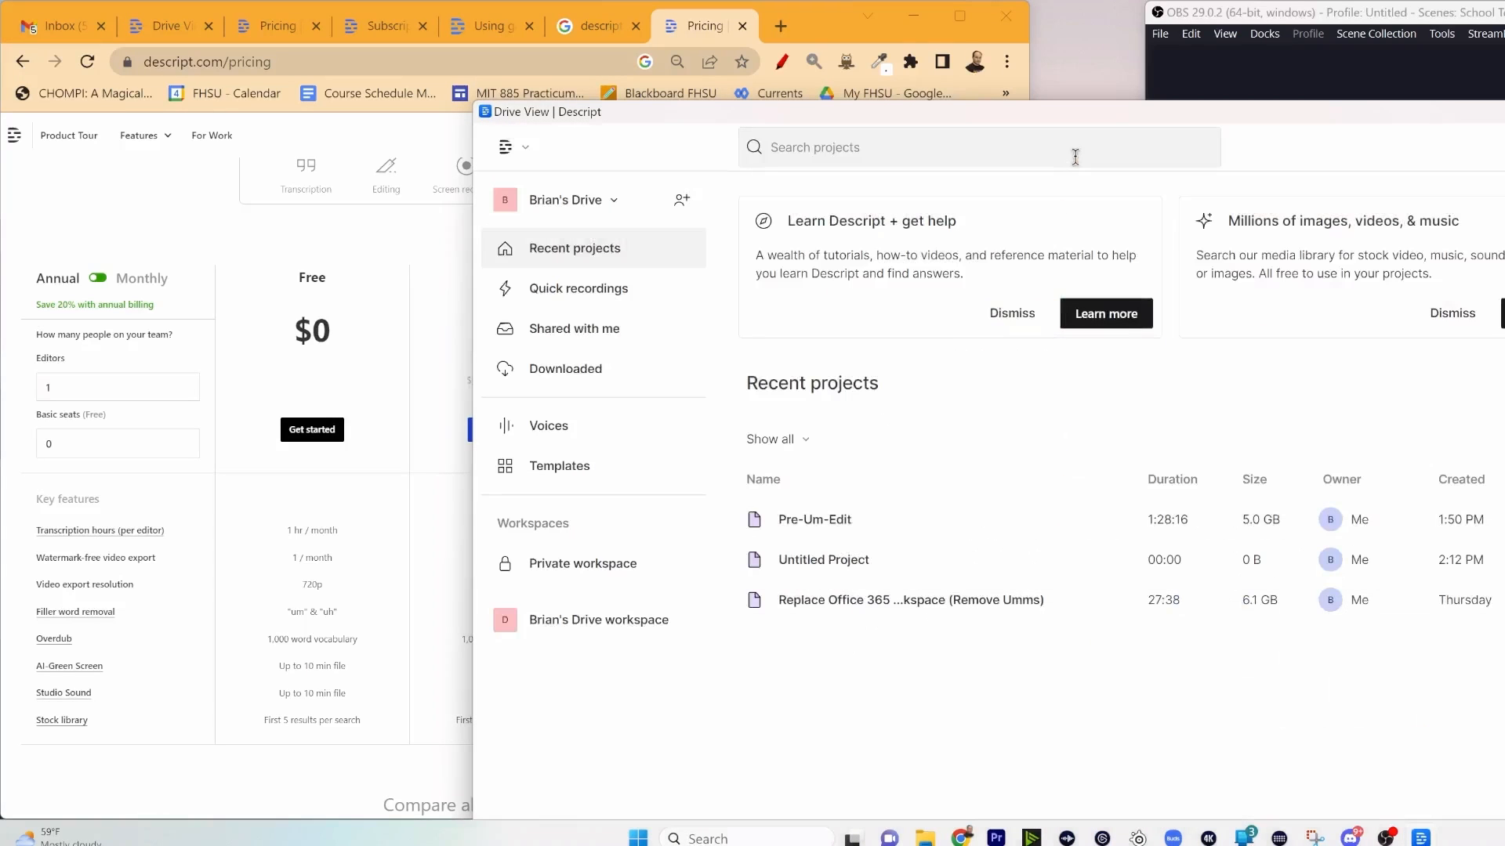
{"action": "left_click_drag", "start_coordinate": [1082, 127], "coordinate": [702, 2]}
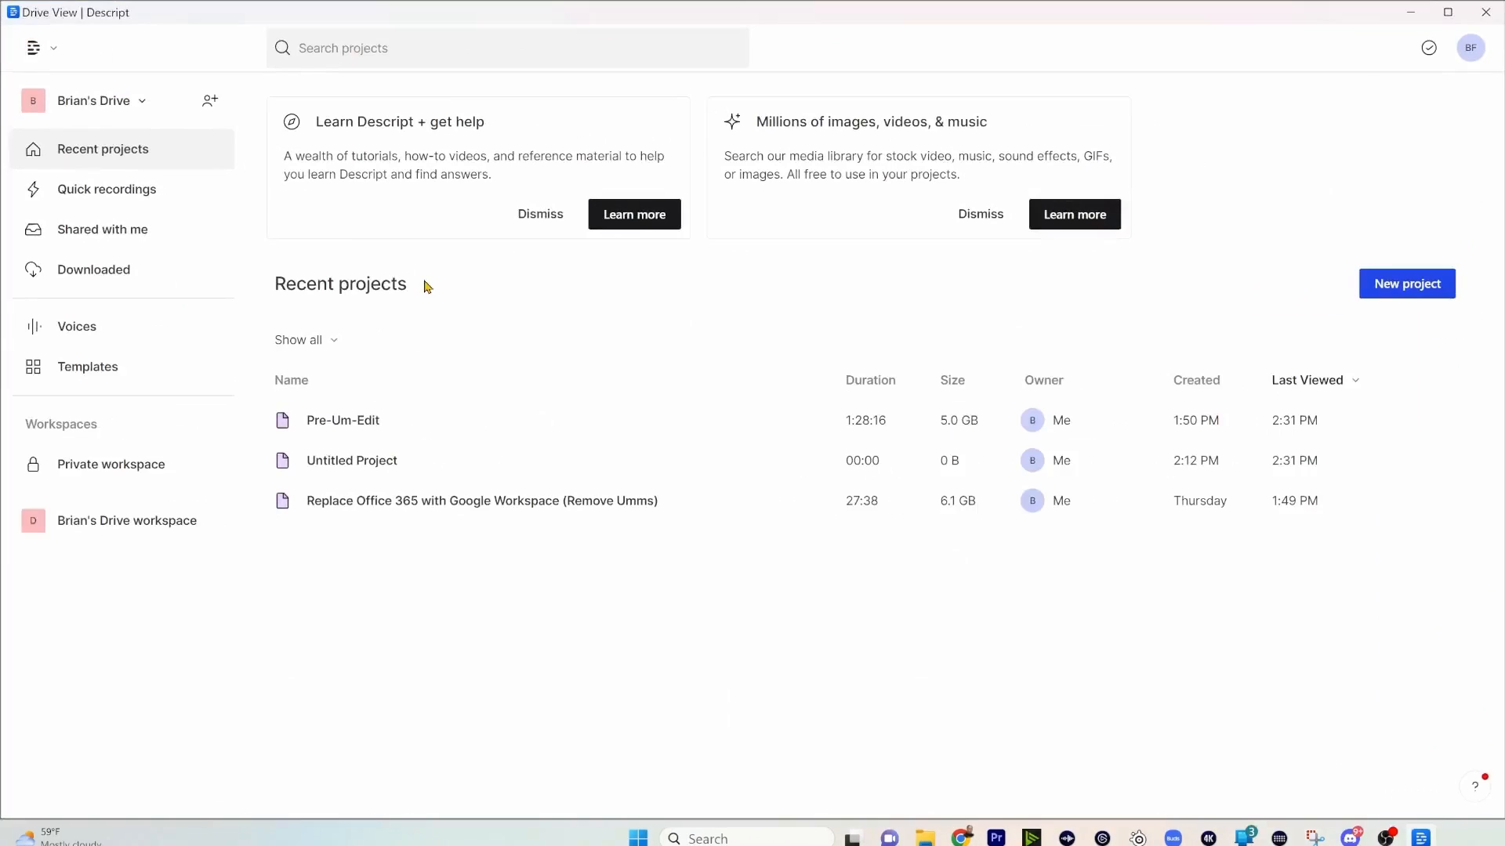
{"action": "left_click", "coordinate": [1402, 295]}
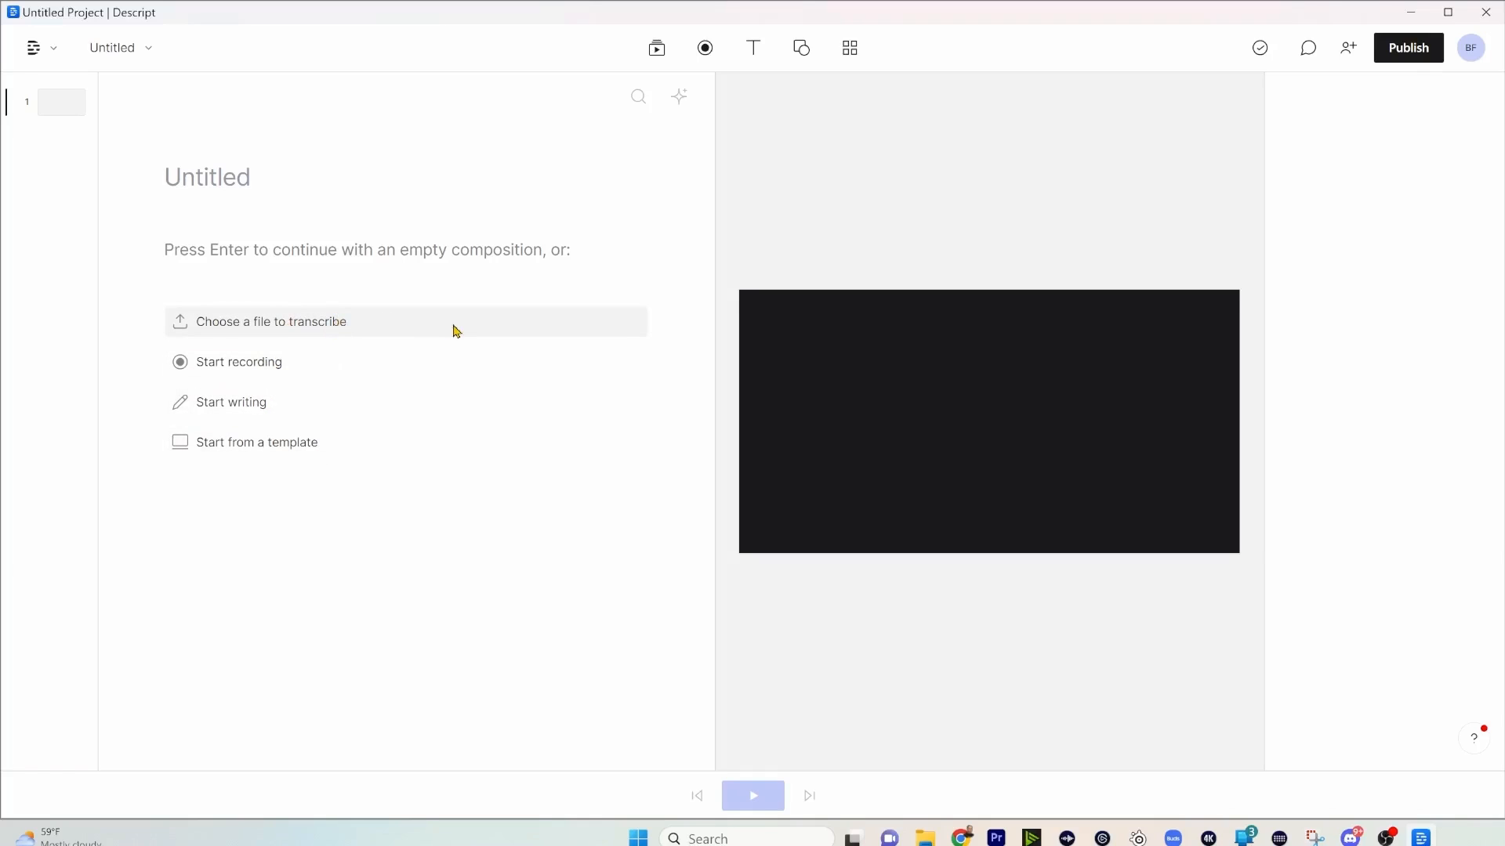
- Import the Pre-Um-Edit video from the Module 3 folder as the file to transcribe
{"action": "left_click", "coordinate": [298, 326]}
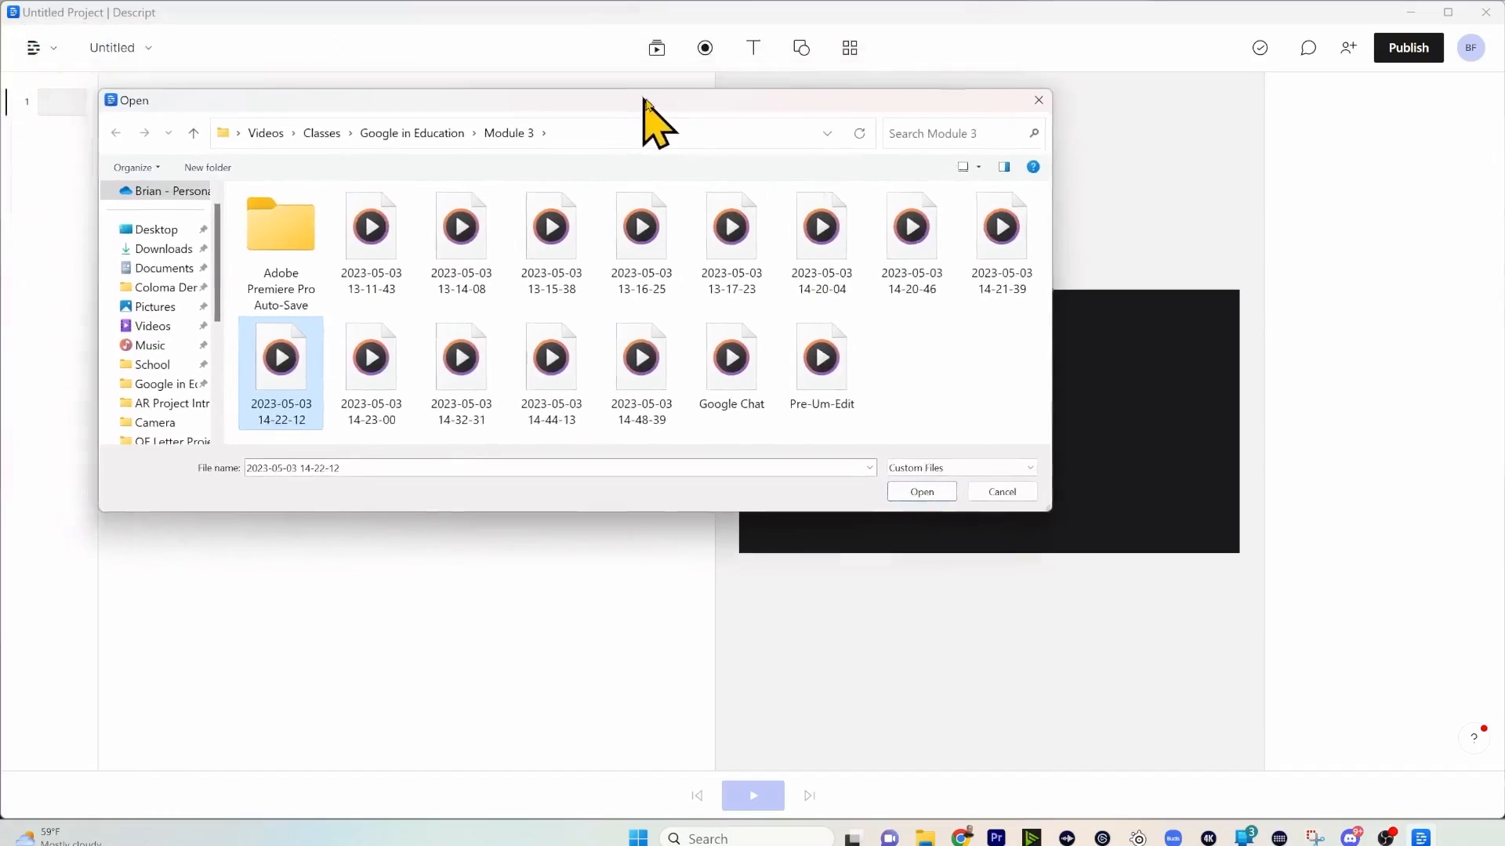
{"action": "left_click_drag", "start_coordinate": [645, 100], "coordinate": [661, 106]}
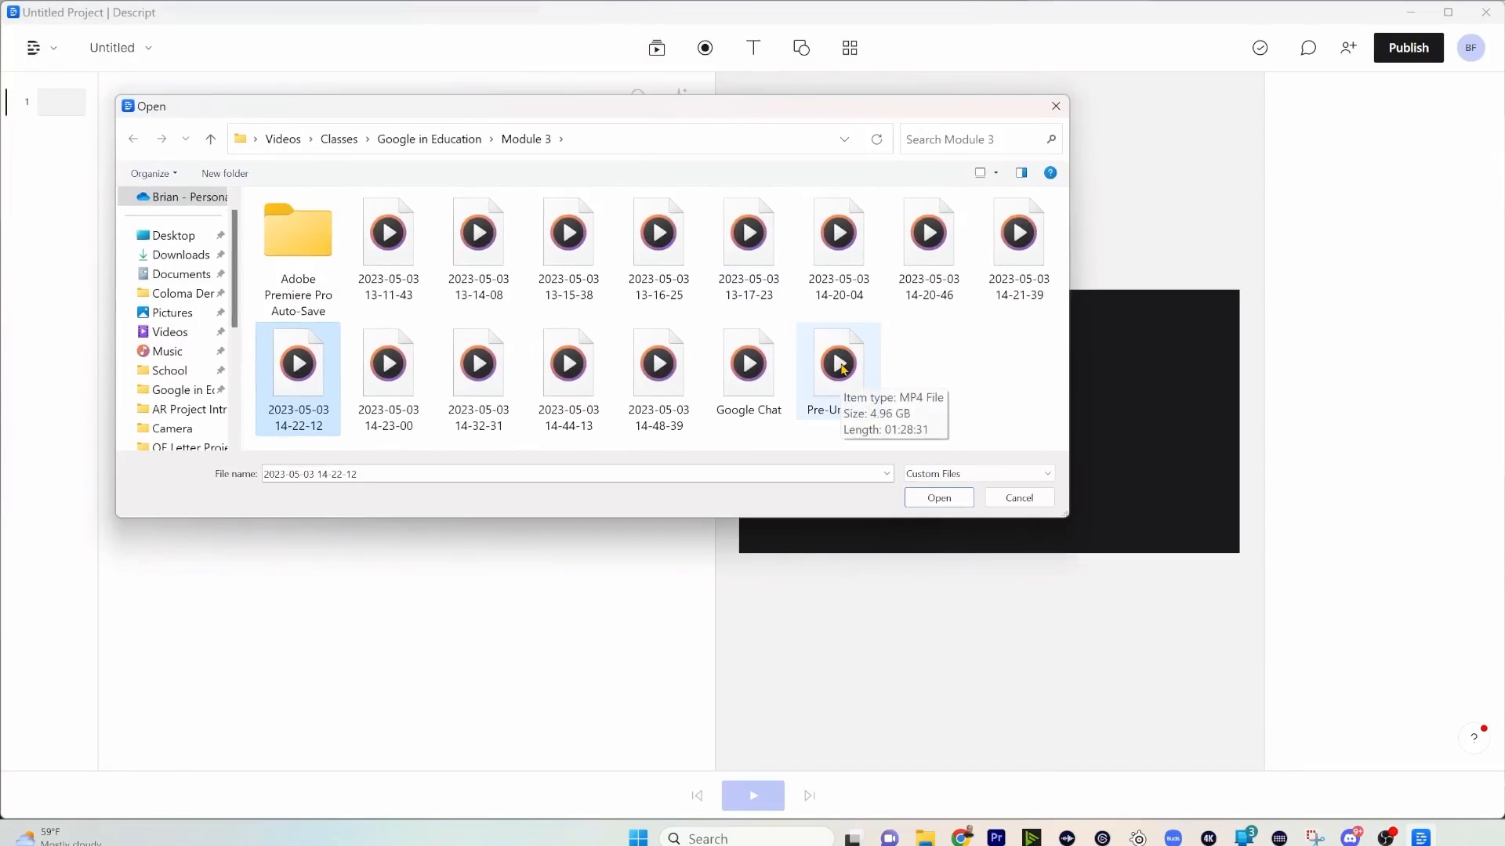
{"action": "scroll", "coordinate": [843, 369], "scroll_direction": "up", "scroll_amount": 1}
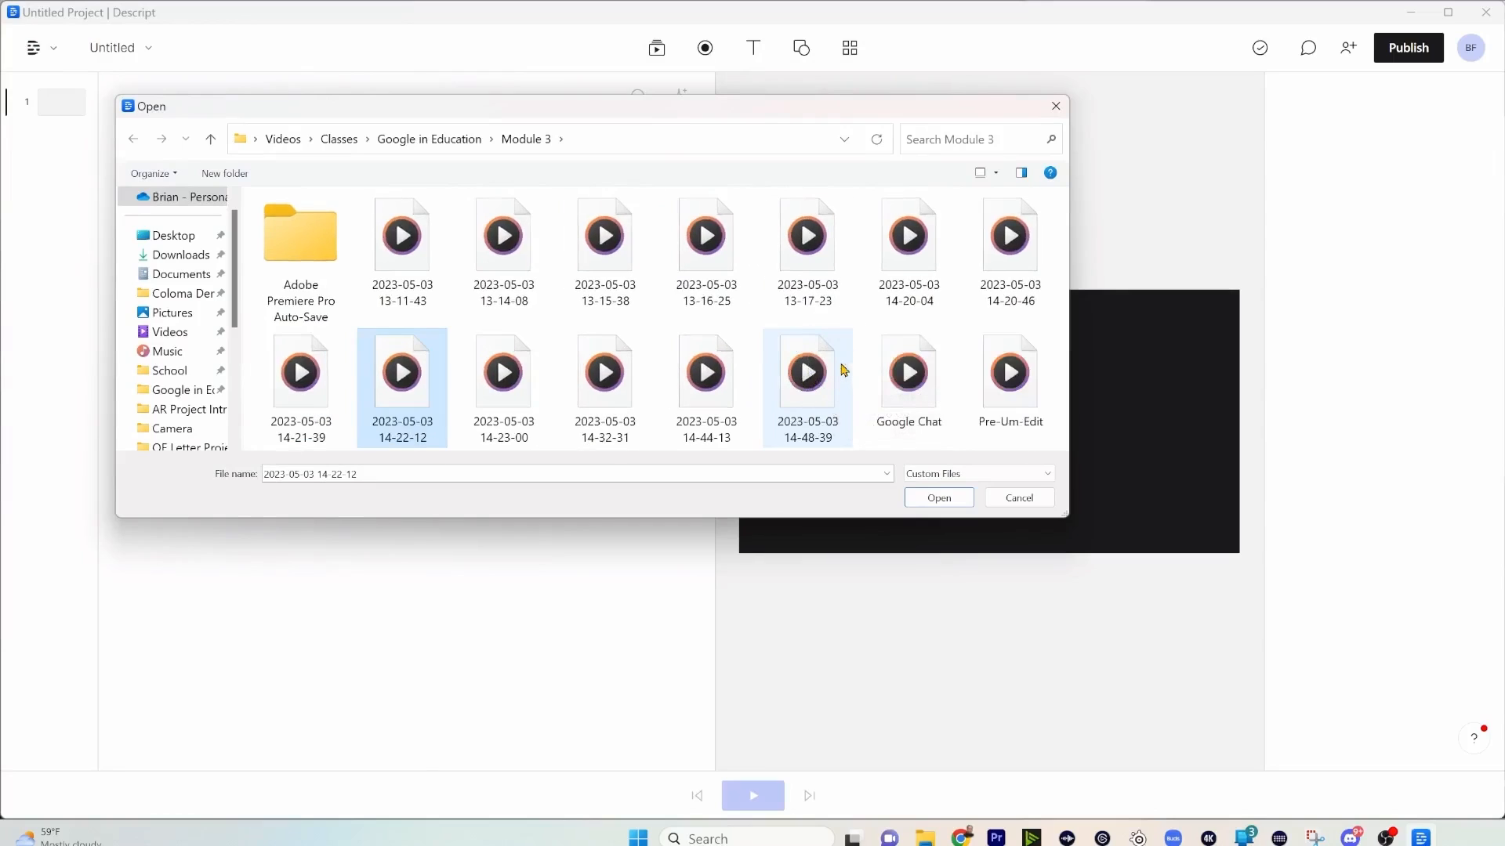
{"action": "left_click", "coordinate": [1012, 370]}
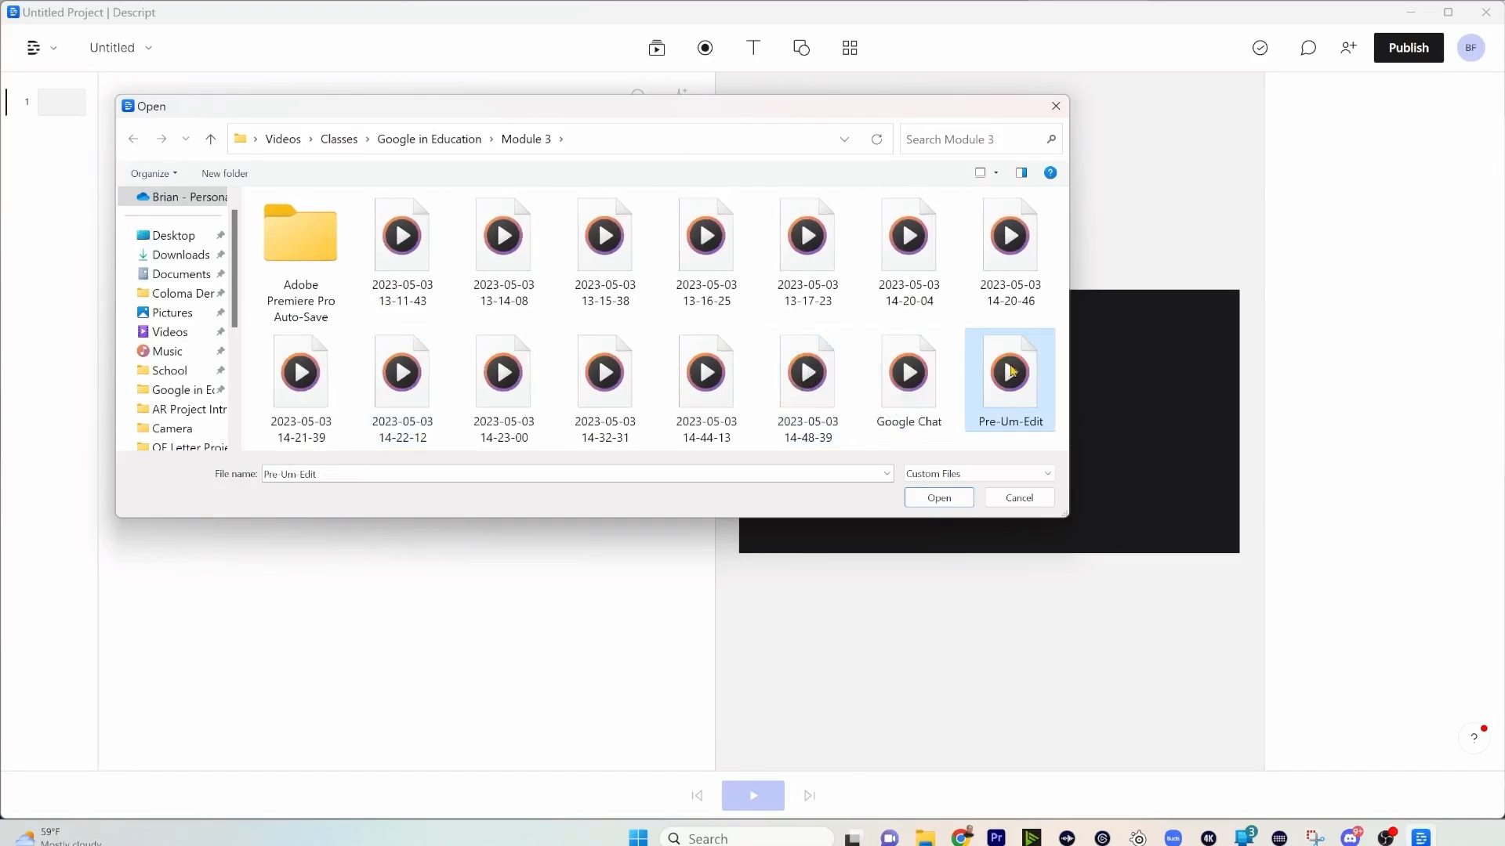
{"action": "left_click_drag", "start_coordinate": [1066, 515], "coordinate": [1195, 664]}
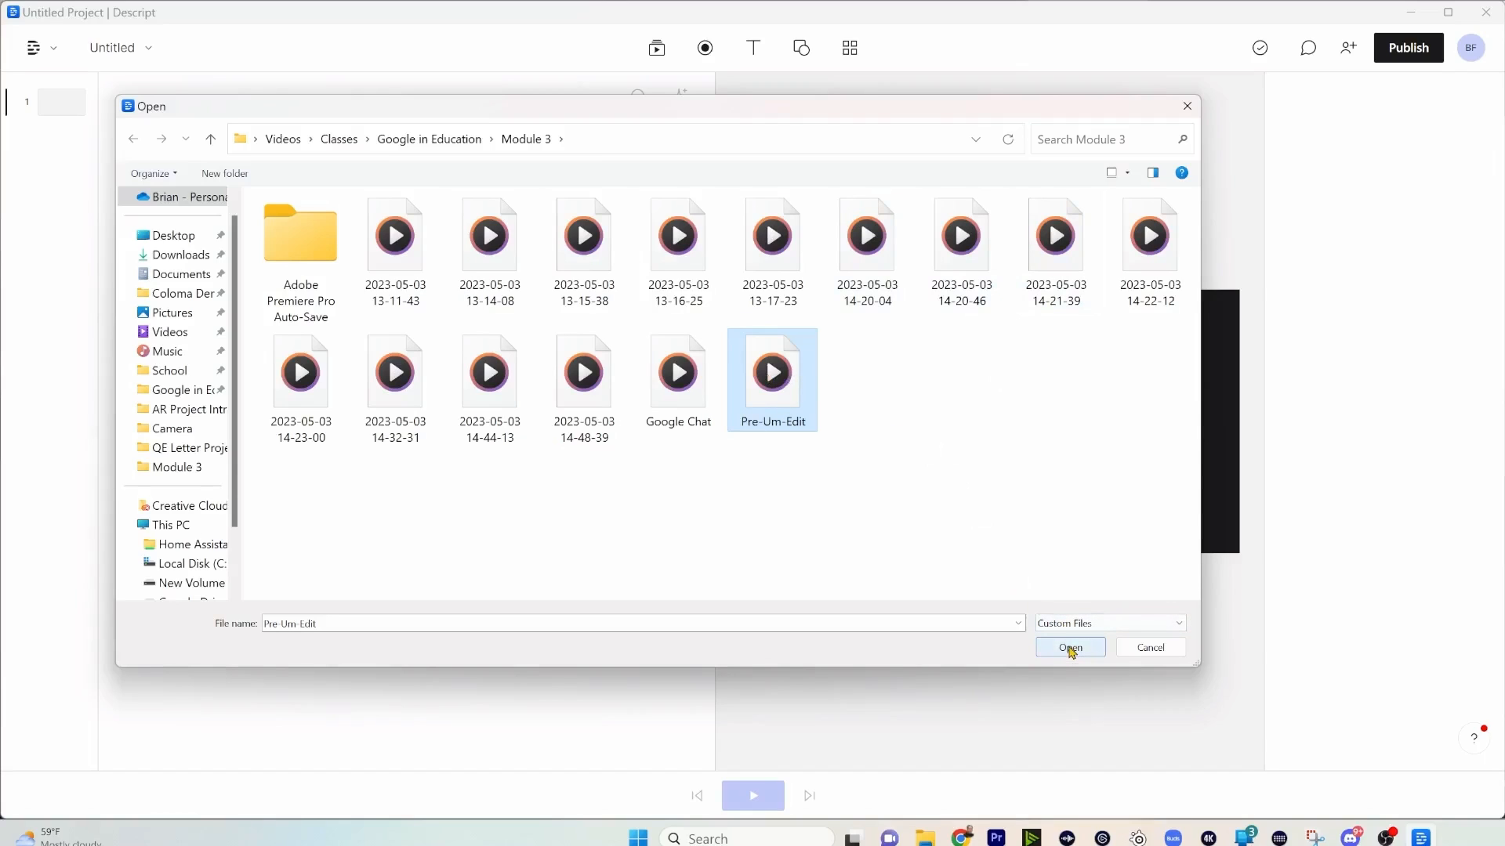
{"action": "left_click", "coordinate": [1070, 648]}
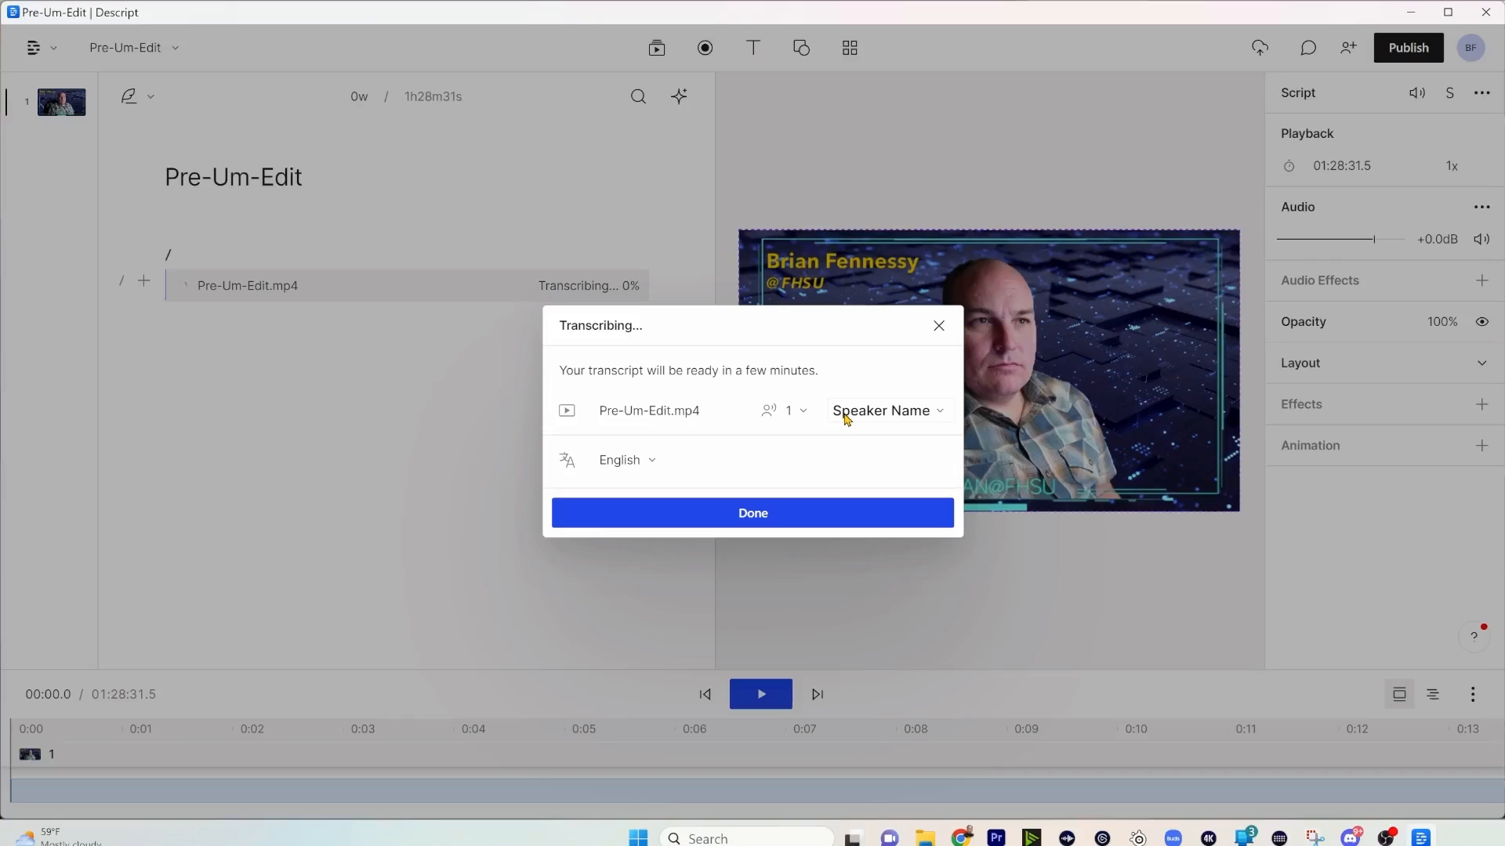
- Add the speaker's name for Pre-Um-Edit.mp4 and confirm the transcription settings with English as the language
{"action": "left_click", "coordinate": [847, 415]}
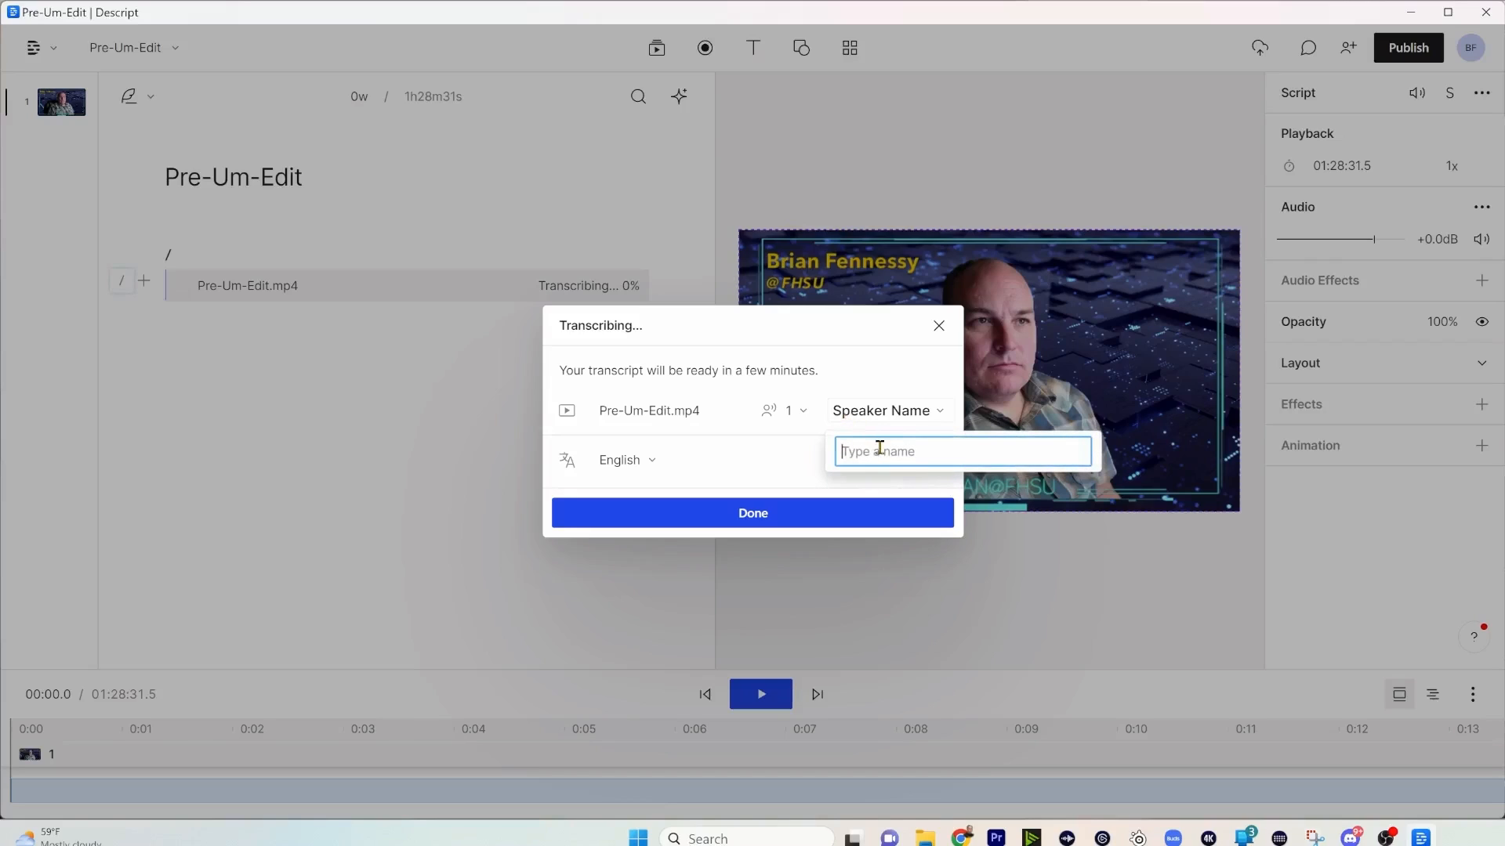
{"action": "type", "text": "Brian"}
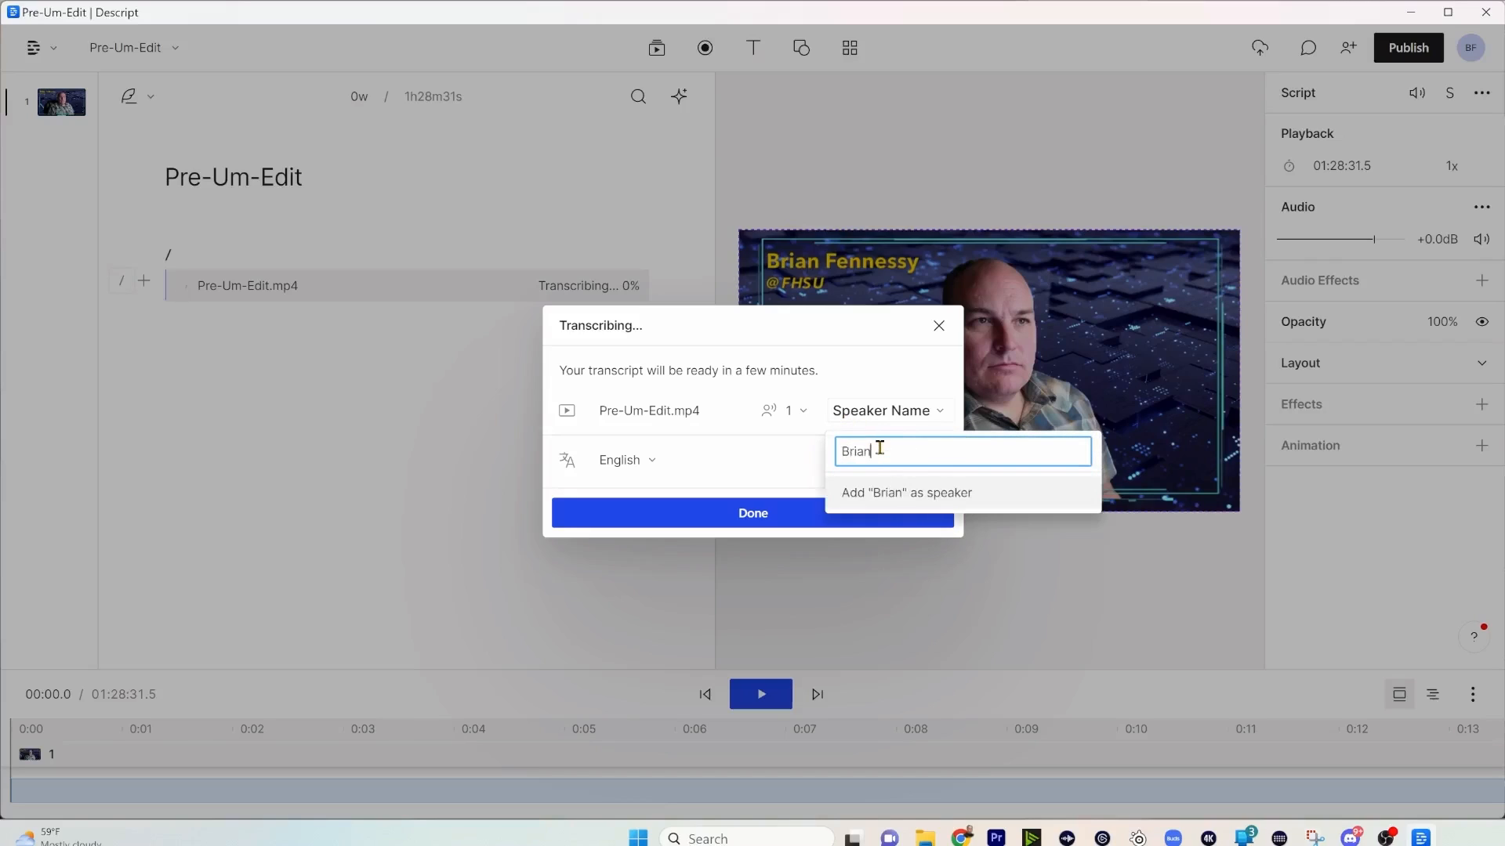
{"action": "key", "text": "Return"}
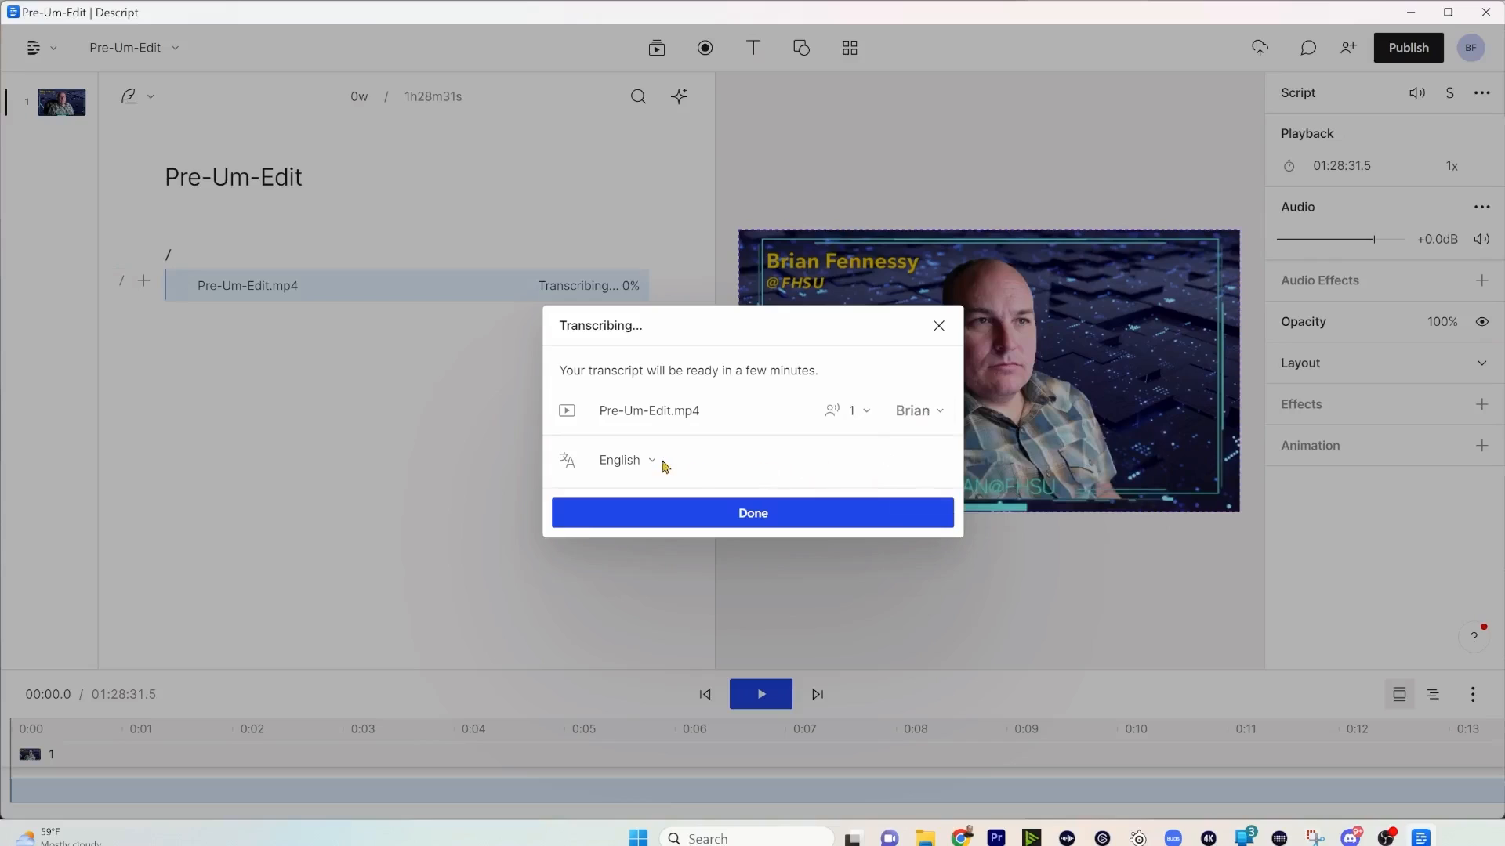
{"action": "left_click", "coordinate": [611, 462]}
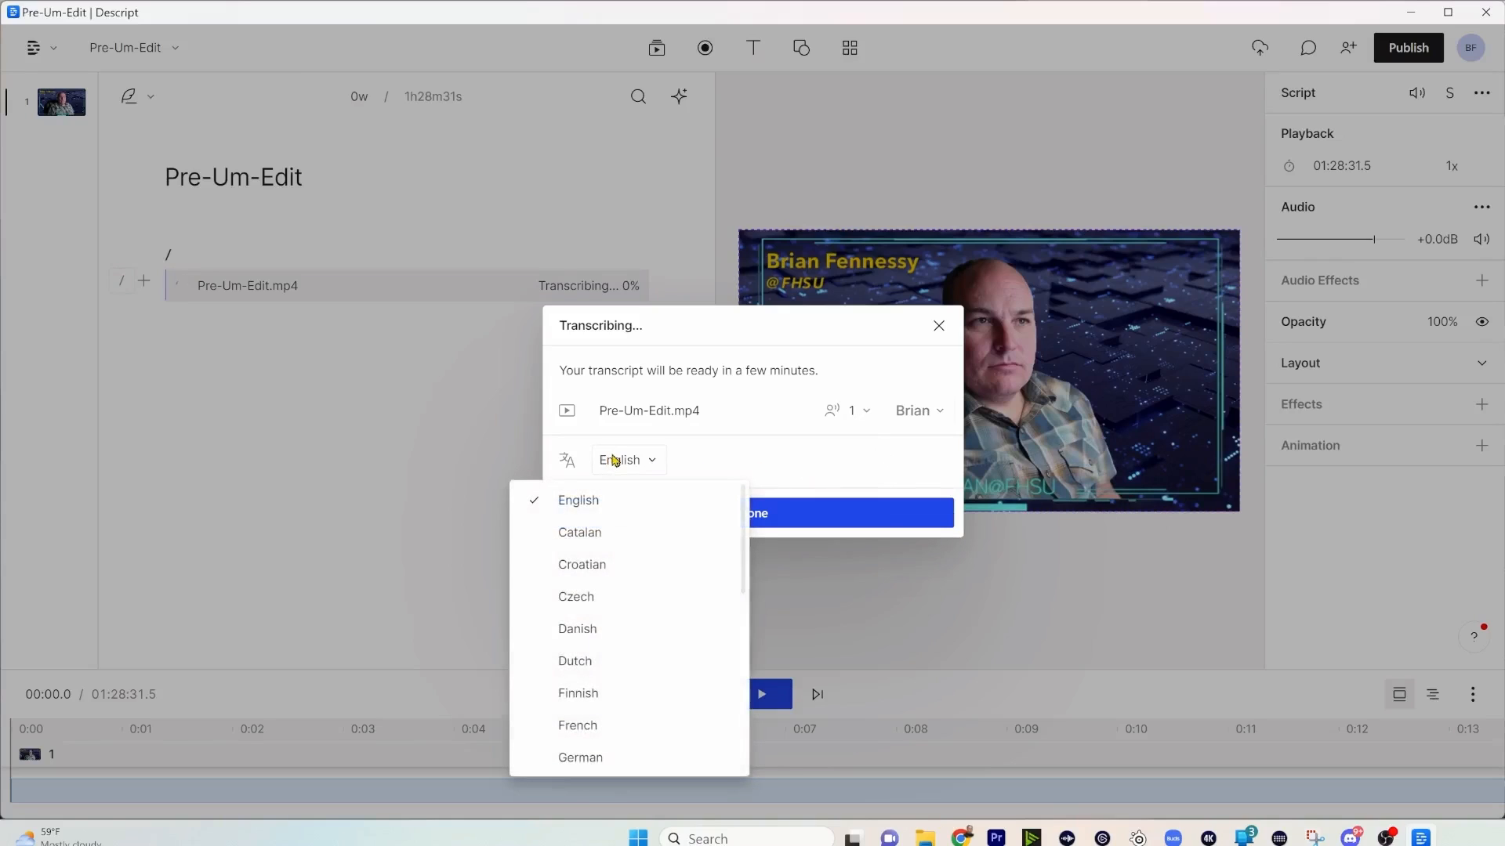
{"action": "left_click", "coordinate": [599, 501]}
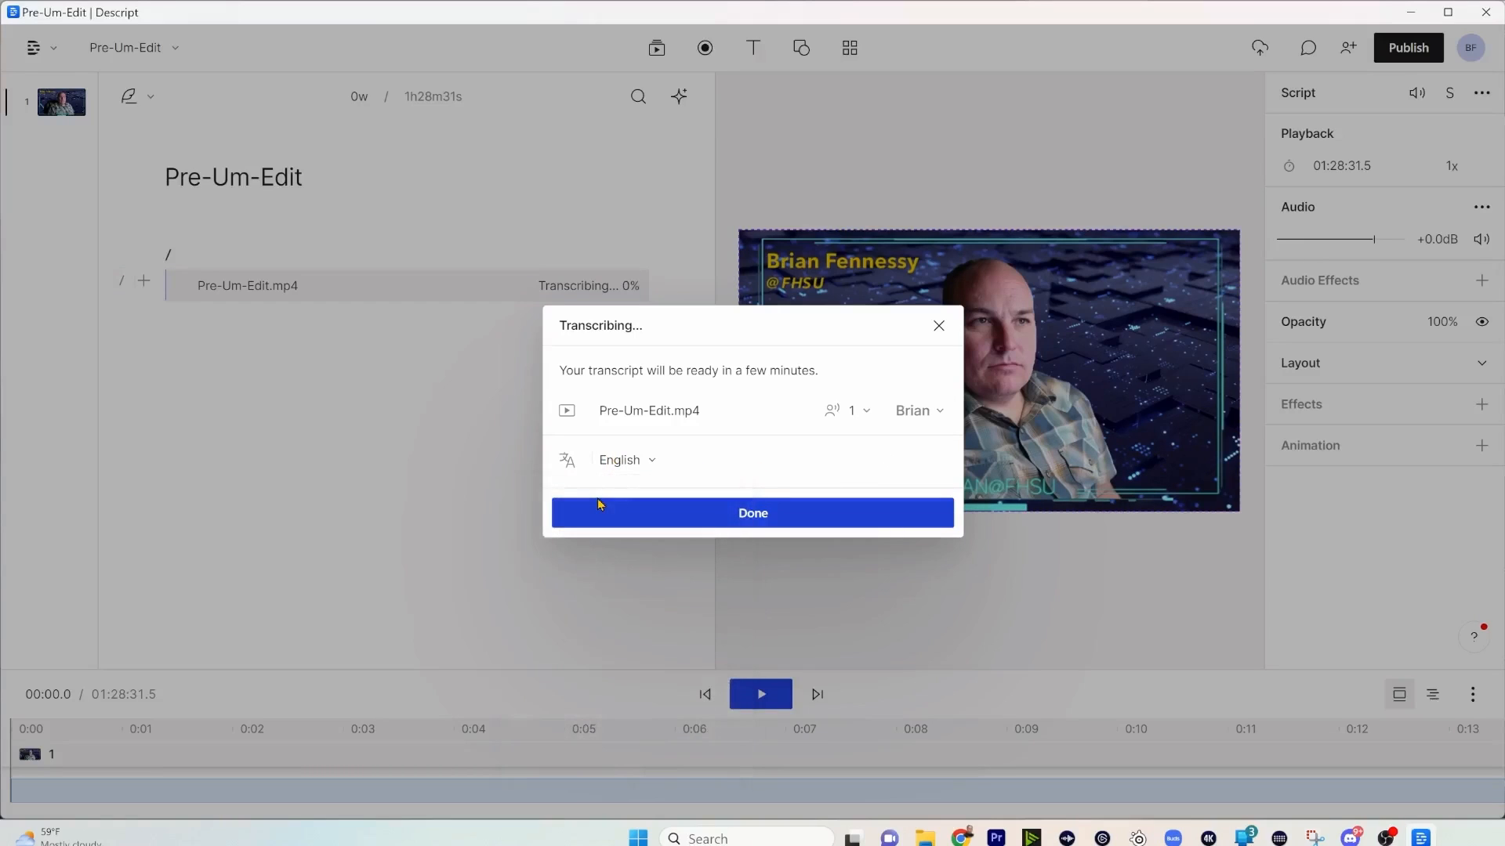
{"action": "left_click", "coordinate": [627, 463]}
{"action": "left_click", "coordinate": [690, 452]}
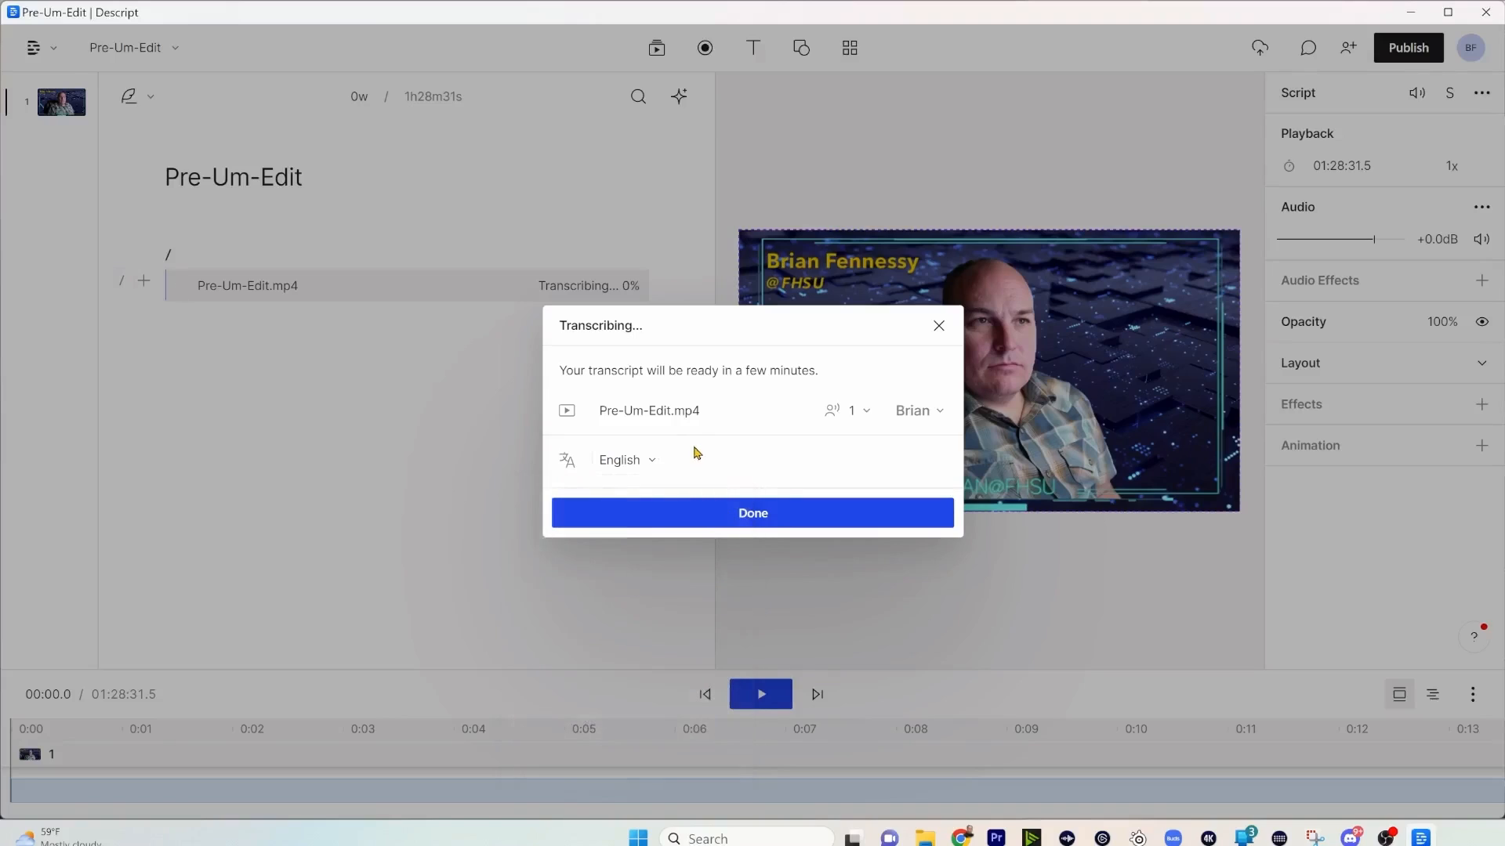
{"action": "left_click", "coordinate": [765, 517]}
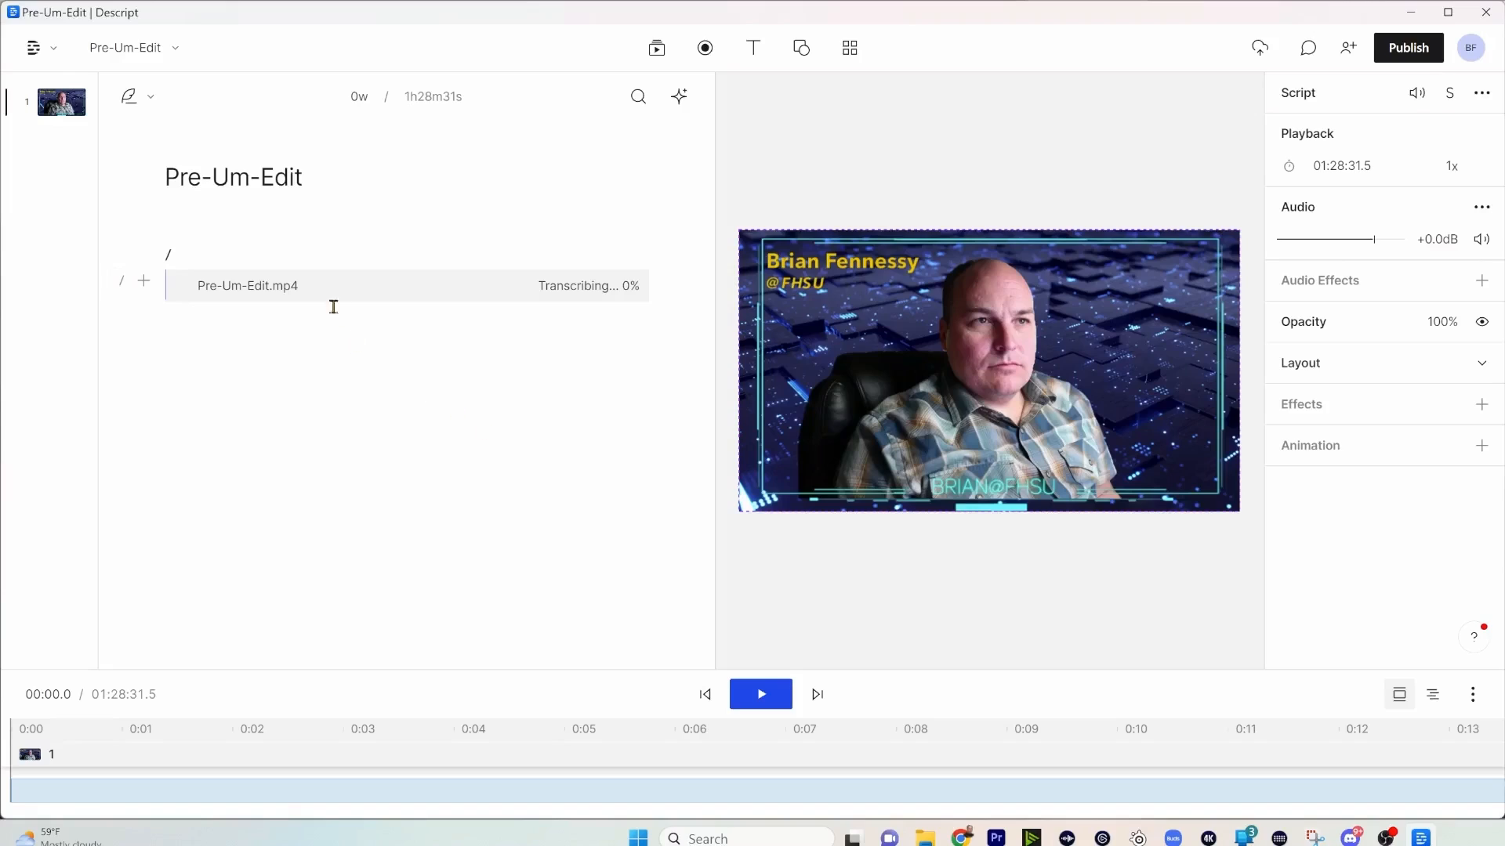
- Examine the project's available file, edit, insert, format, playback control and view commands
{"action": "left_click", "coordinate": [40, 48]}
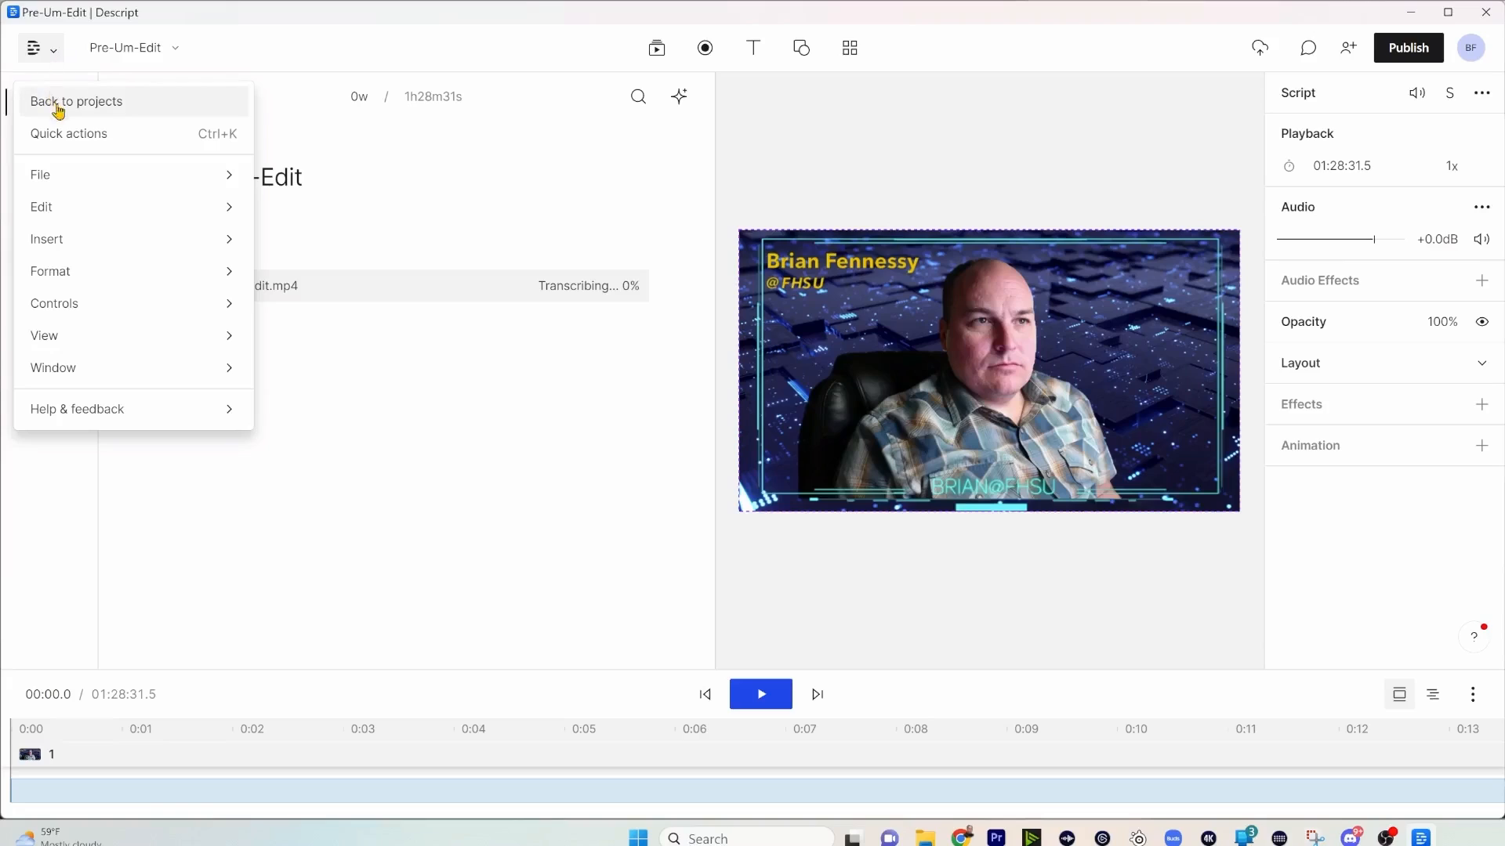
{"action": "mouse_move", "coordinate": [68, 175]}
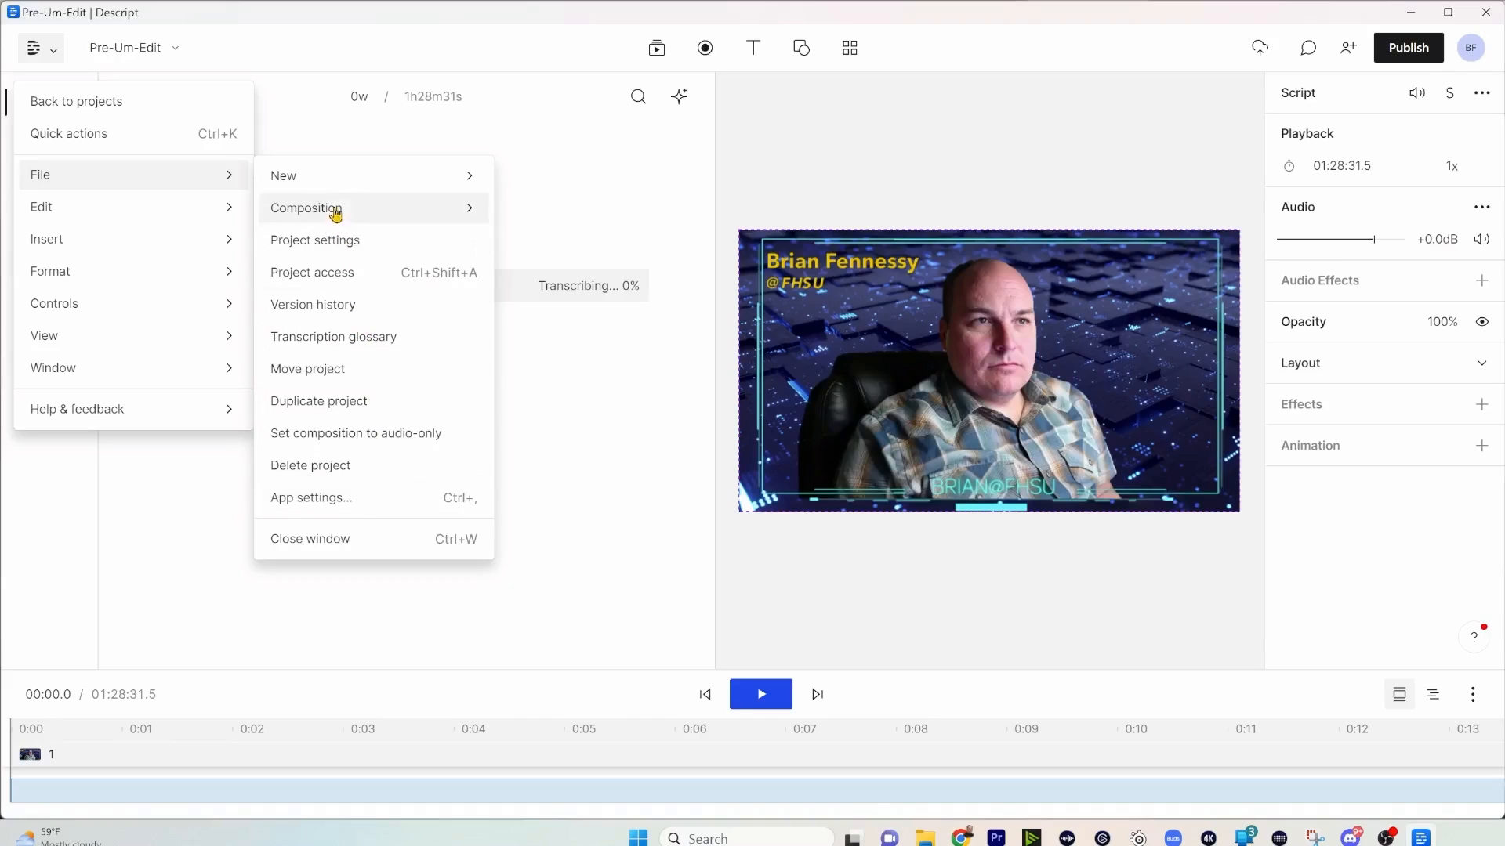
{"action": "mouse_move", "coordinate": [119, 213]}
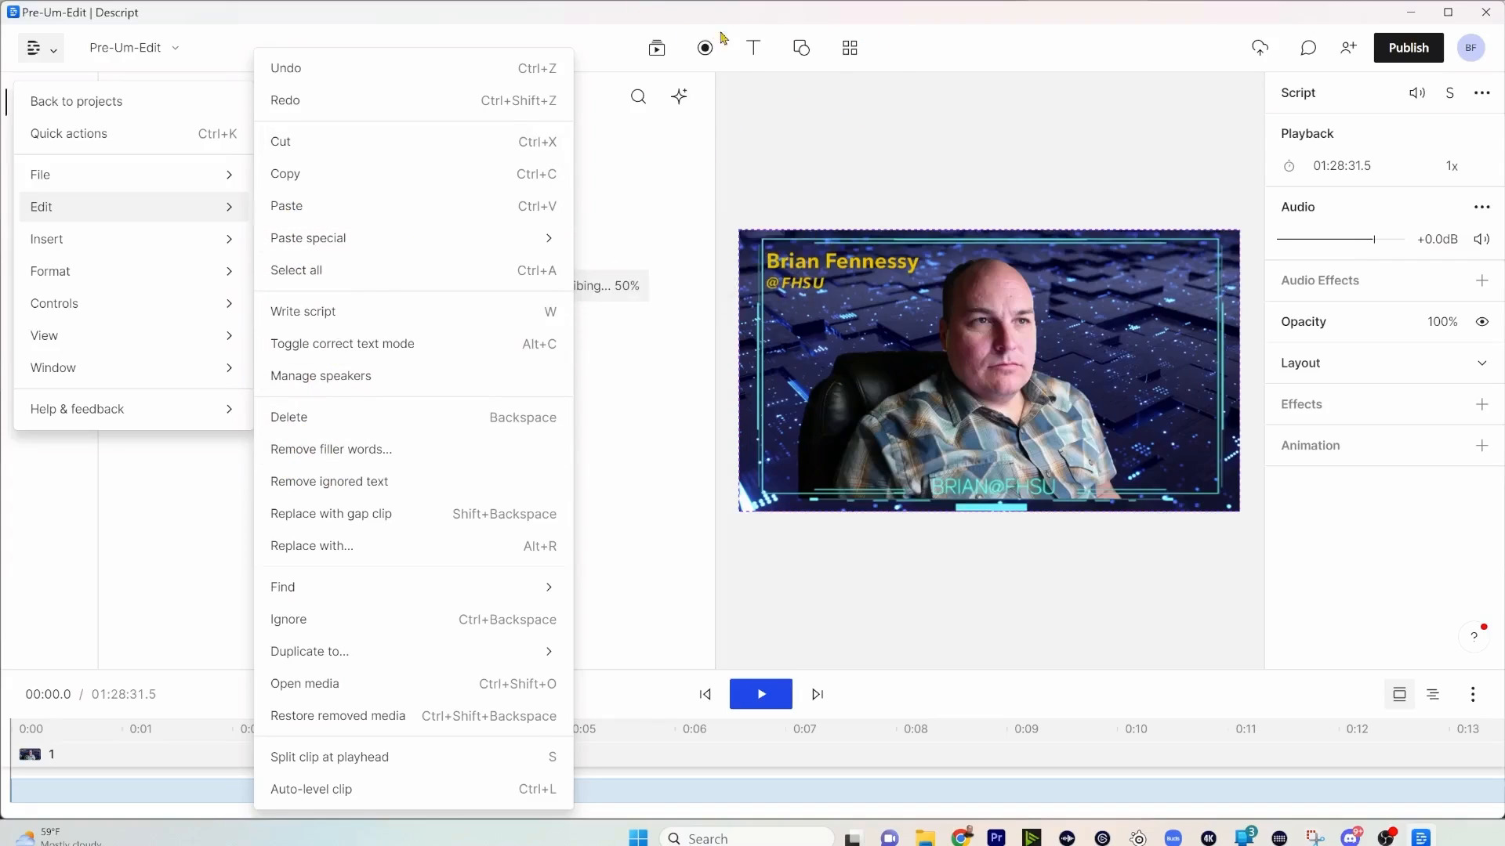
{"action": "mouse_move", "coordinate": [151, 249]}
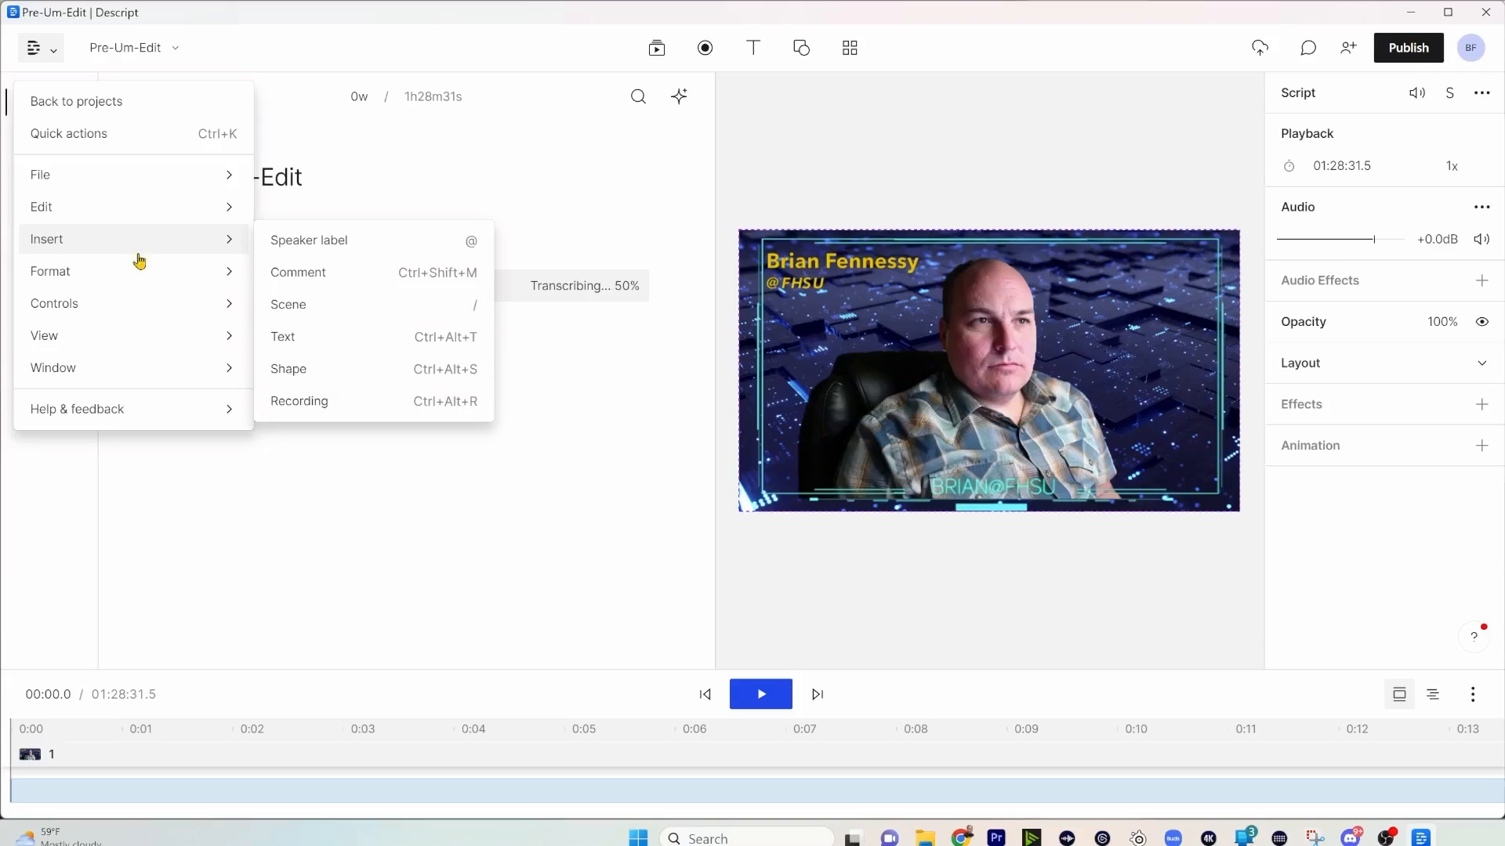
{"action": "mouse_move", "coordinate": [137, 276]}
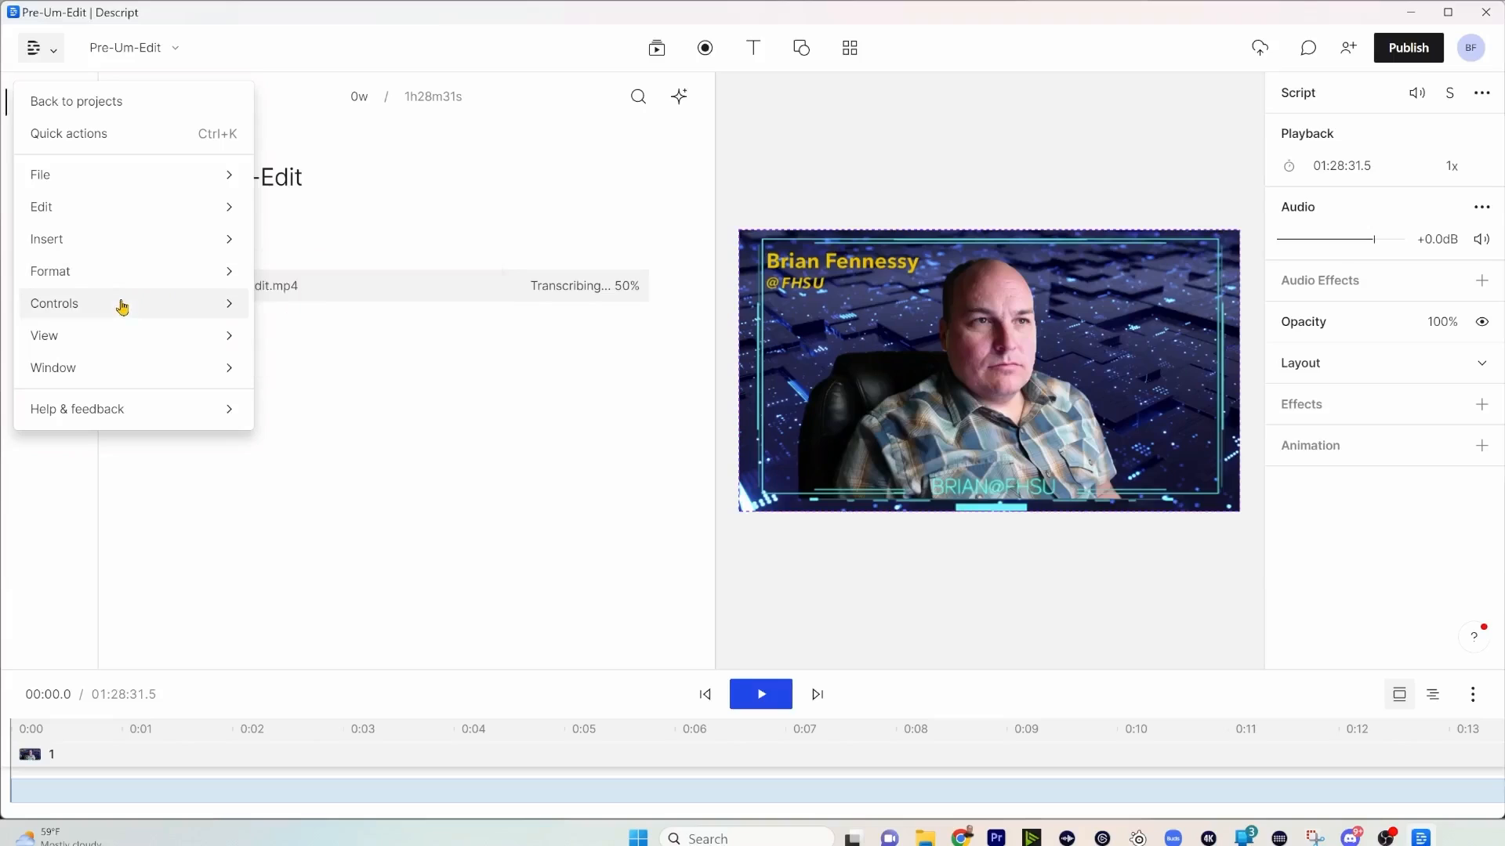
{"action": "mouse_move", "coordinate": [122, 315]}
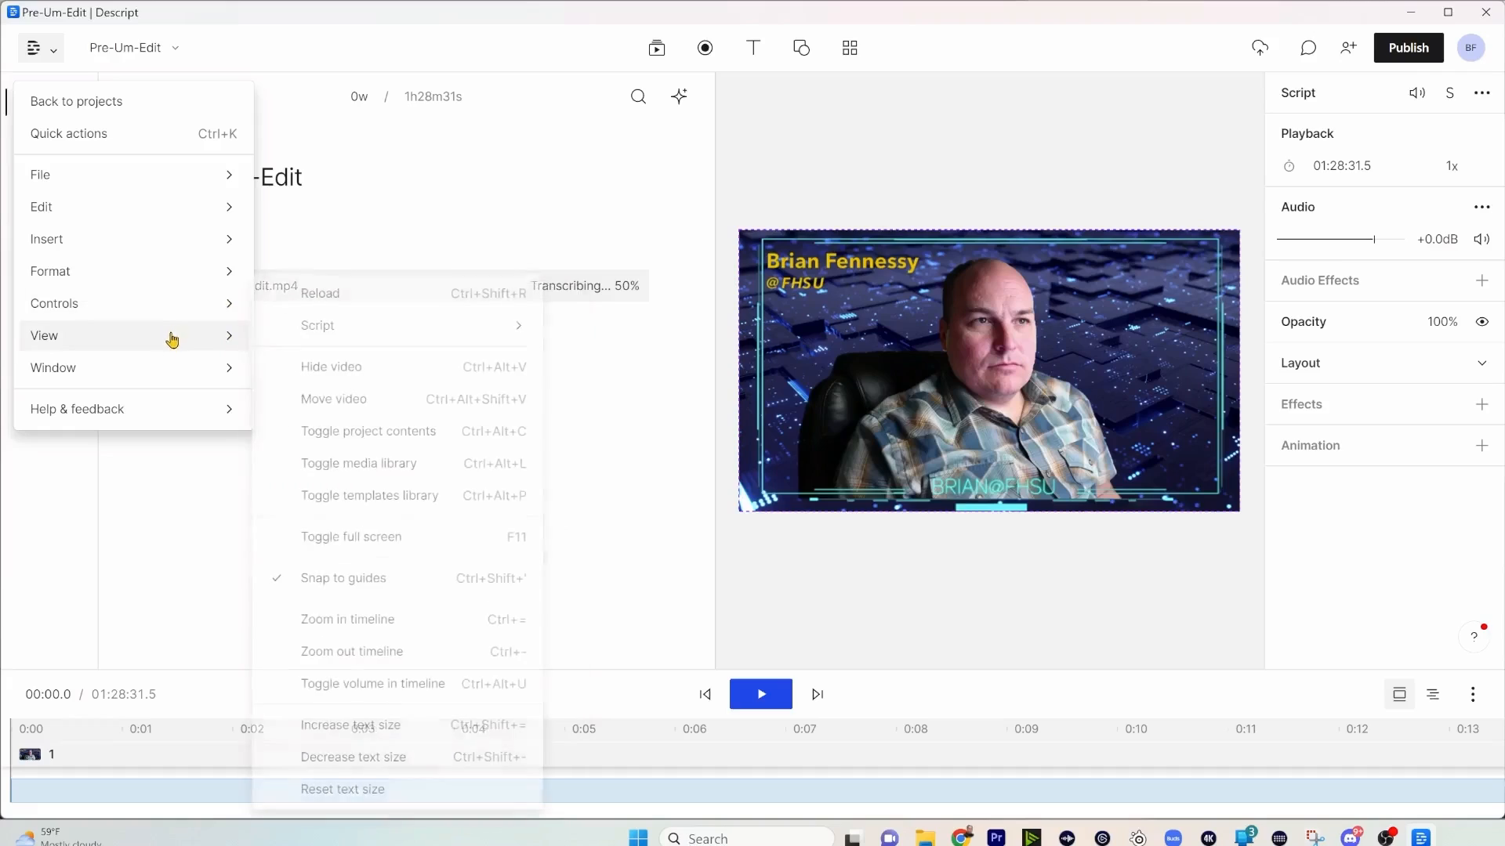
{"action": "mouse_move", "coordinate": [172, 336]}
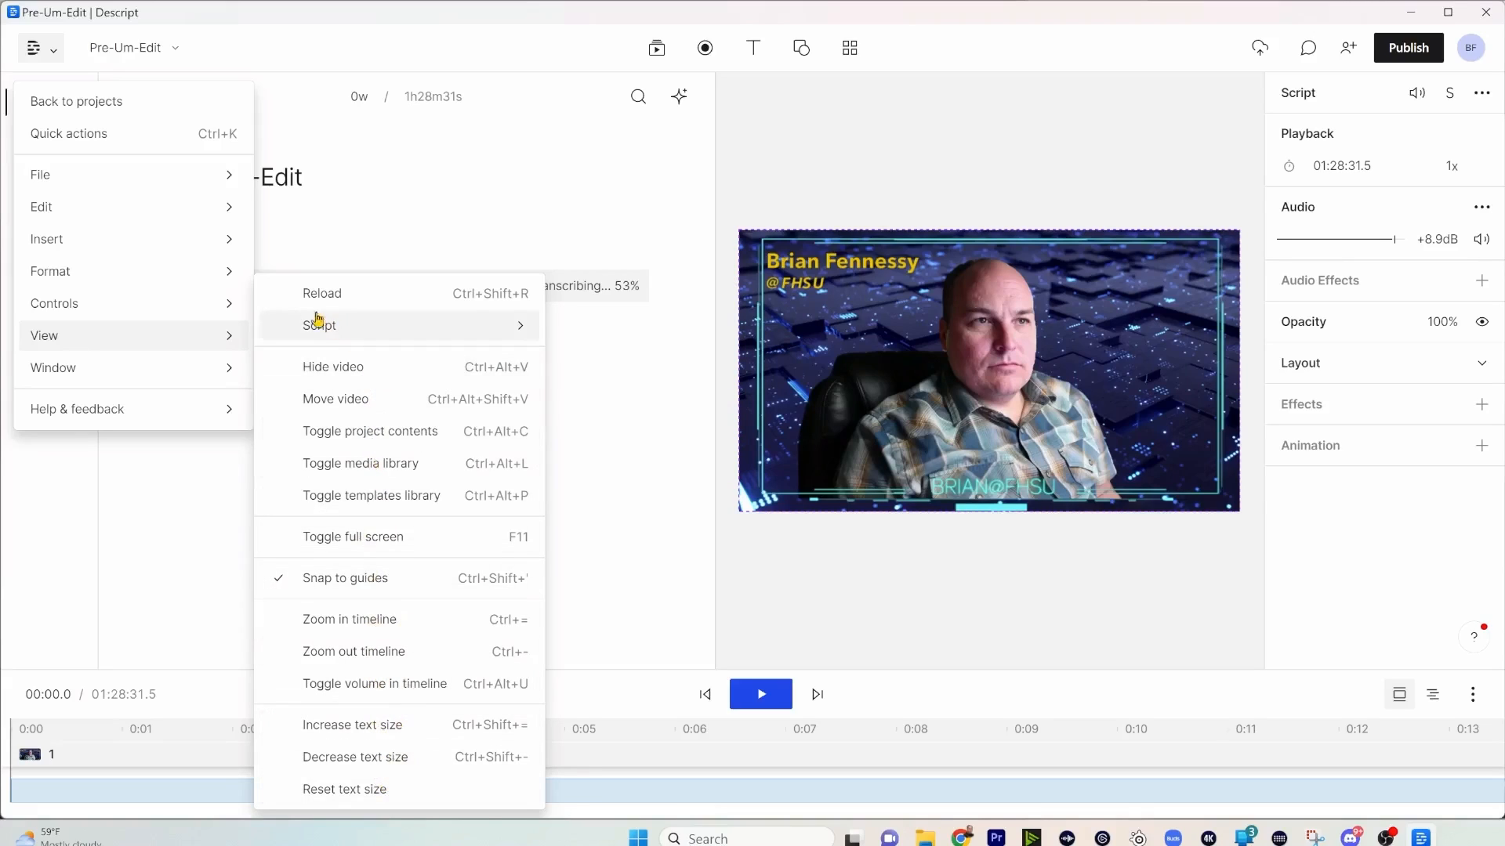
- Open the Descript Help Center in the browser, bring up its support search, and return to the Pre-Um-Edit project
{"action": "mouse_move", "coordinate": [130, 377]}
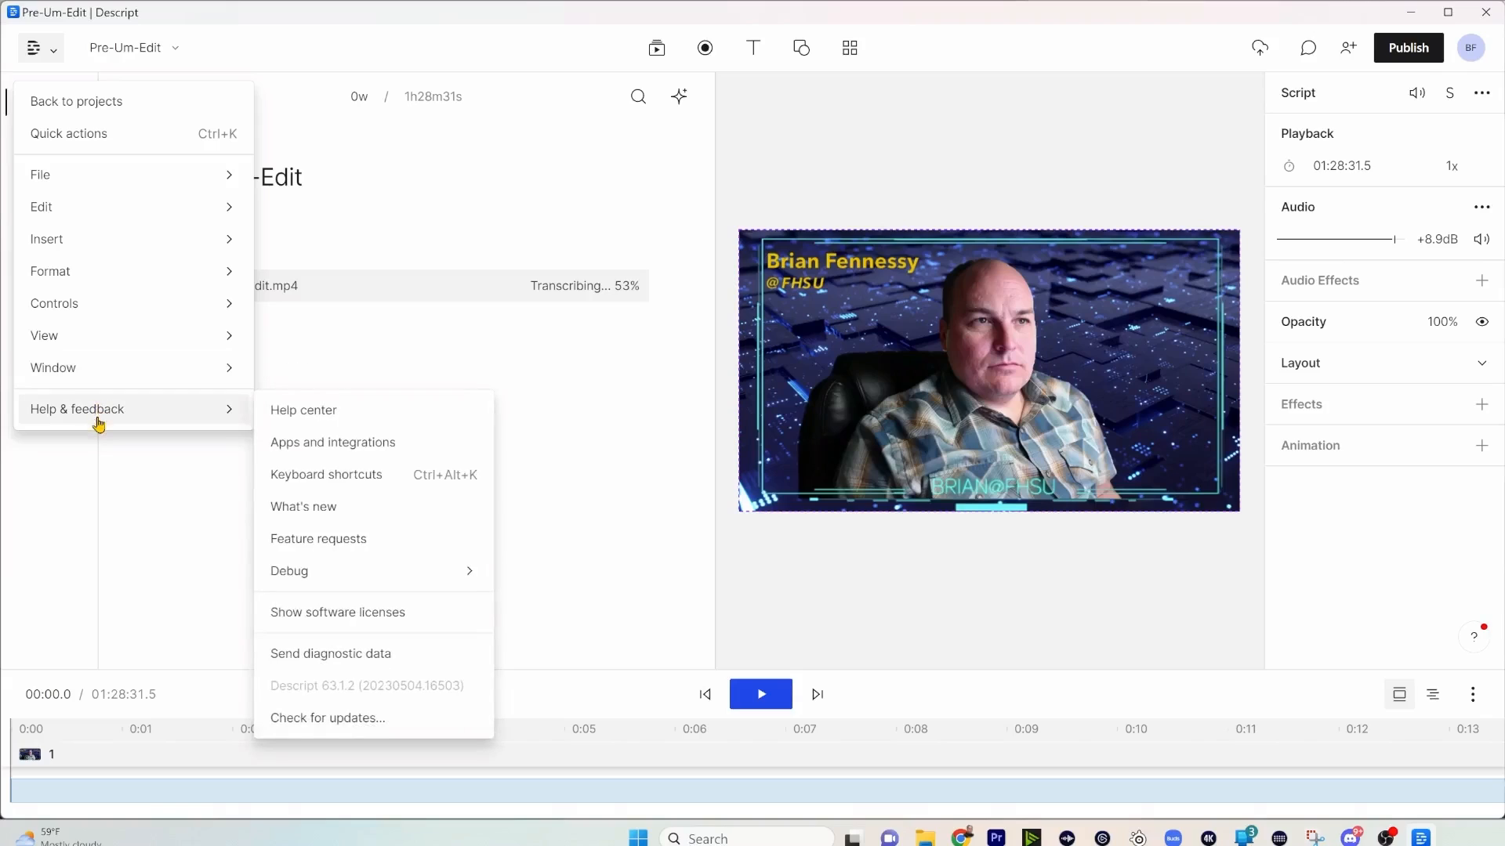
{"action": "left_click", "coordinate": [337, 427]}
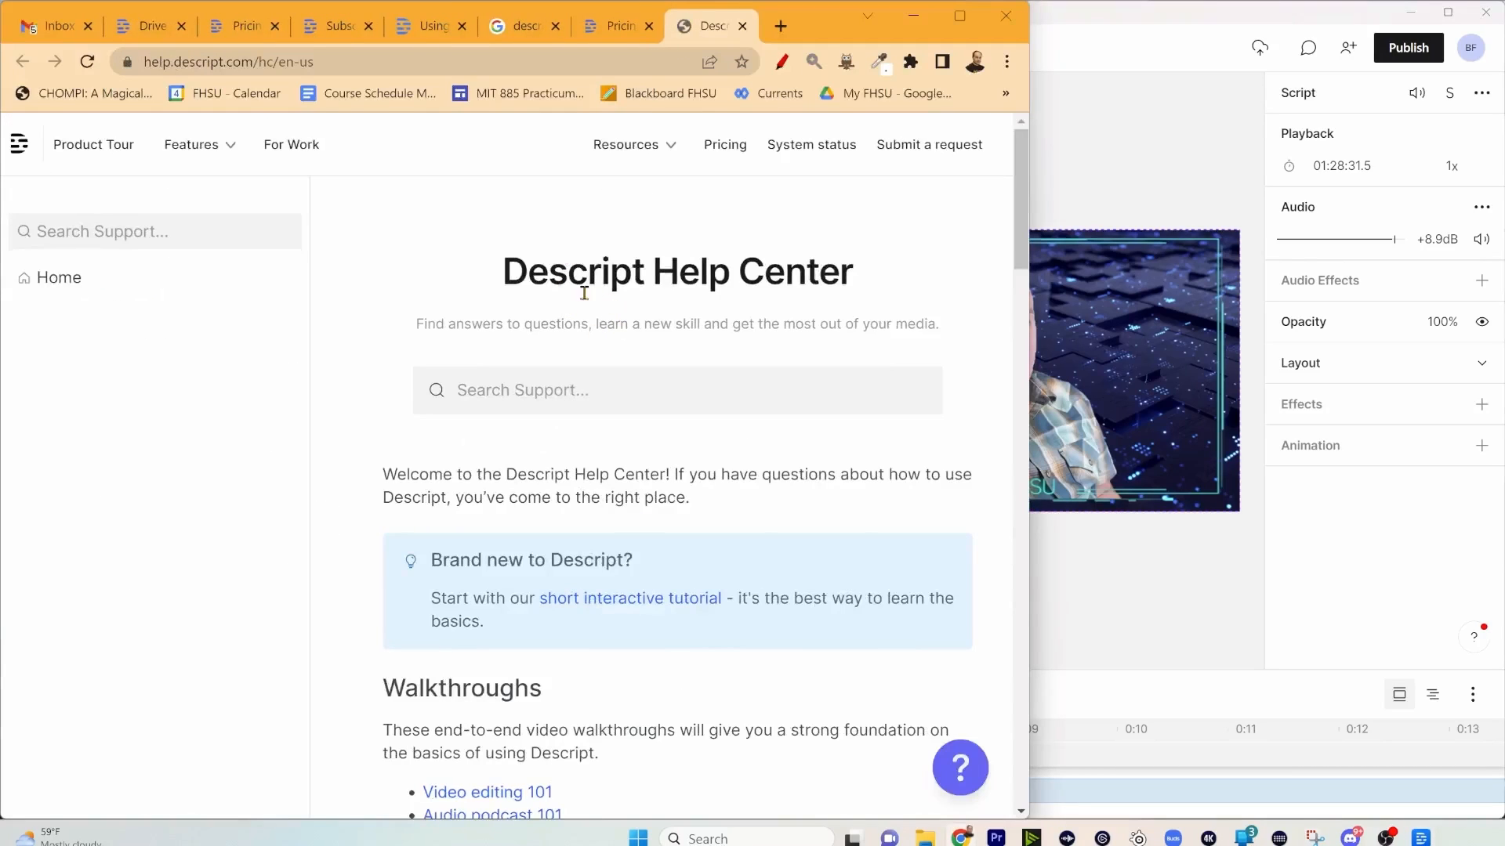
{"action": "left_click", "coordinate": [553, 392]}
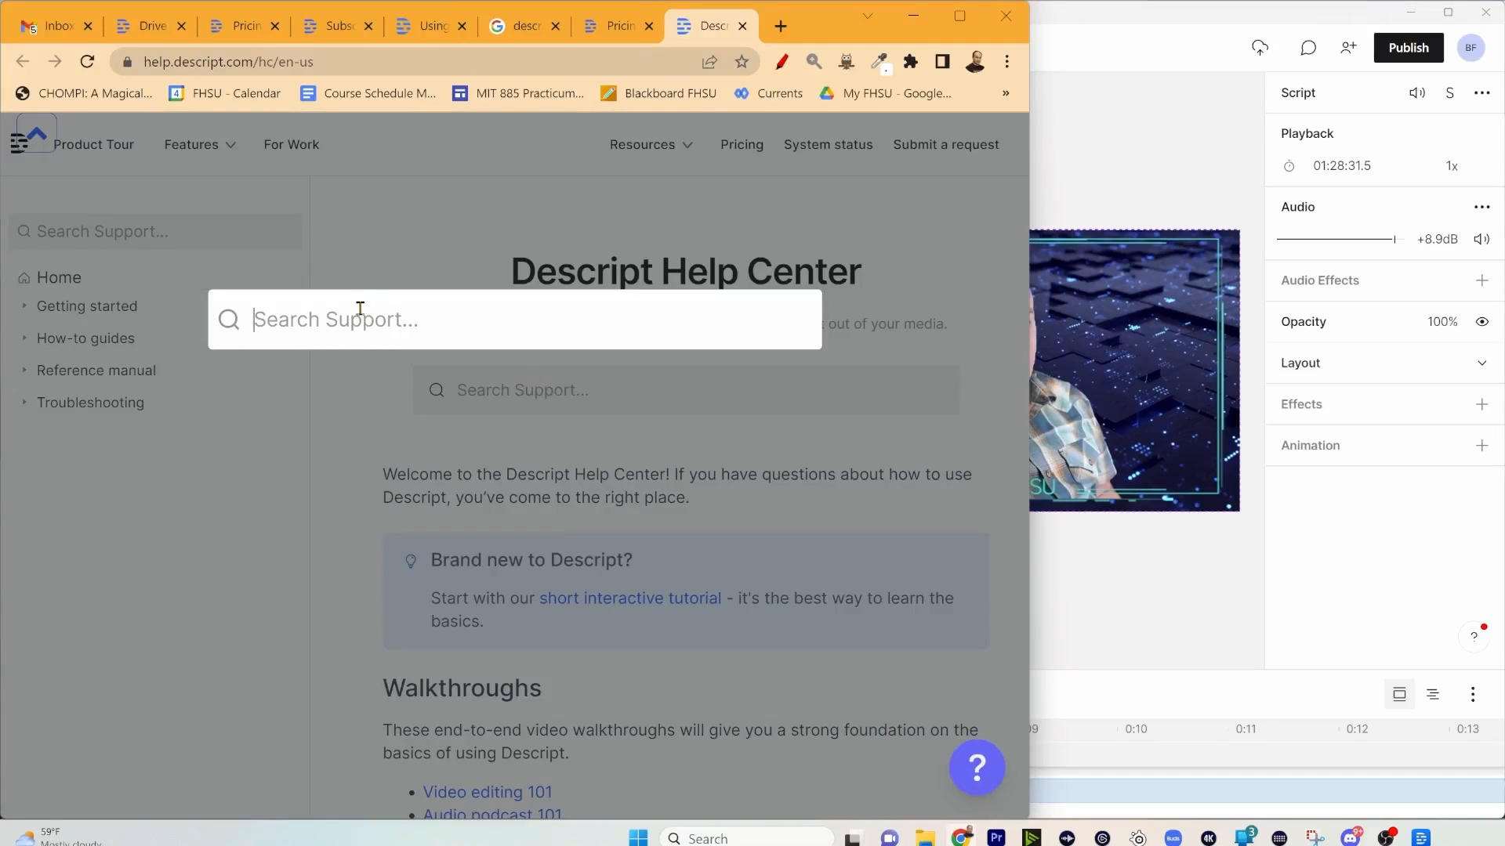
{"action": "left_click", "coordinate": [909, 20]}
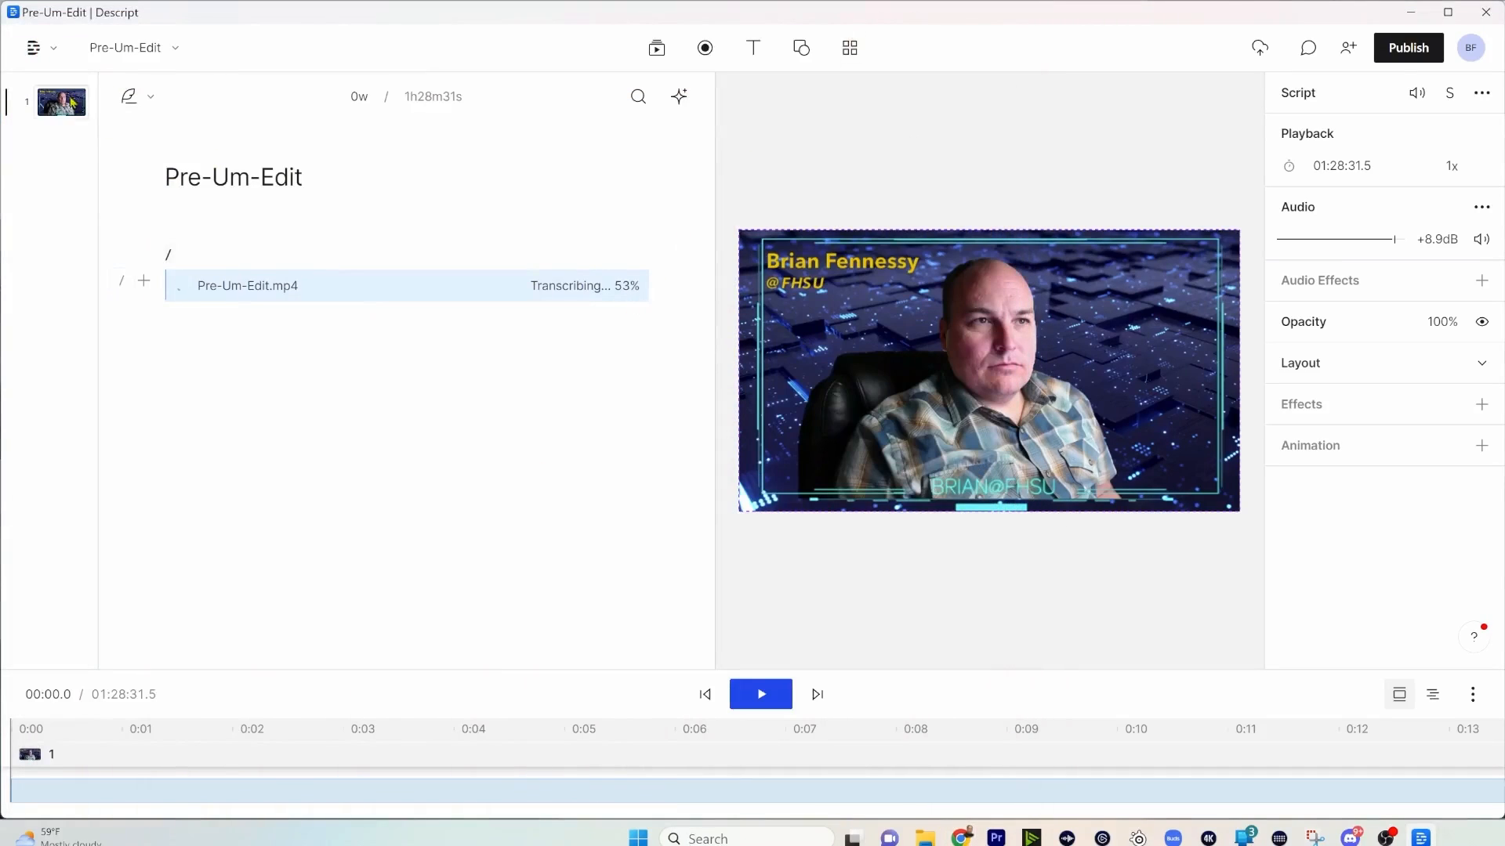
- Review the main command categories and the list of compositions in the Pre-Um-Edit project
{"action": "left_click", "coordinate": [35, 48]}
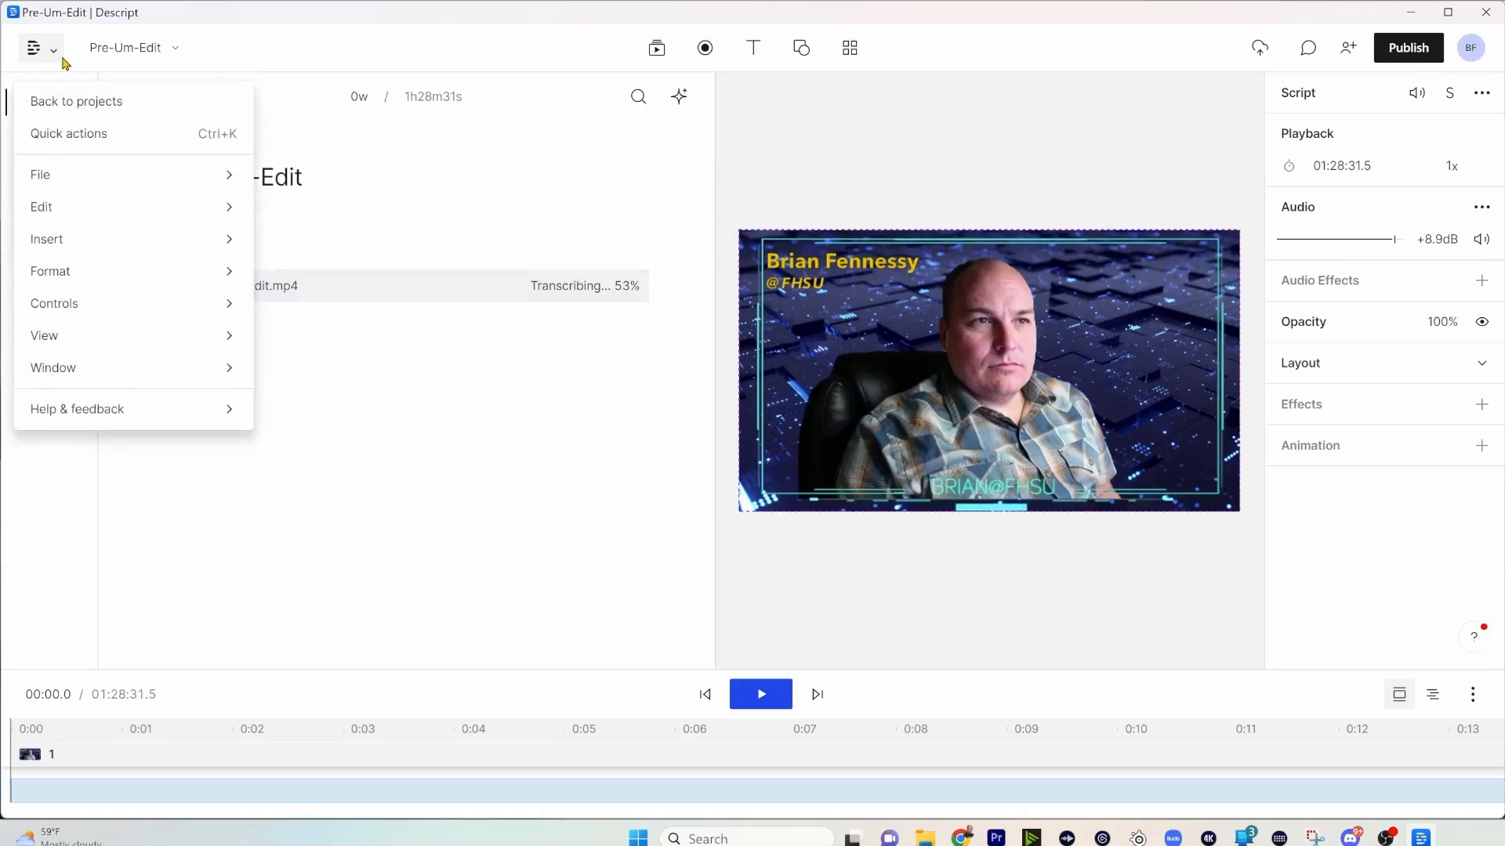
{"action": "left_click", "coordinate": [124, 47]}
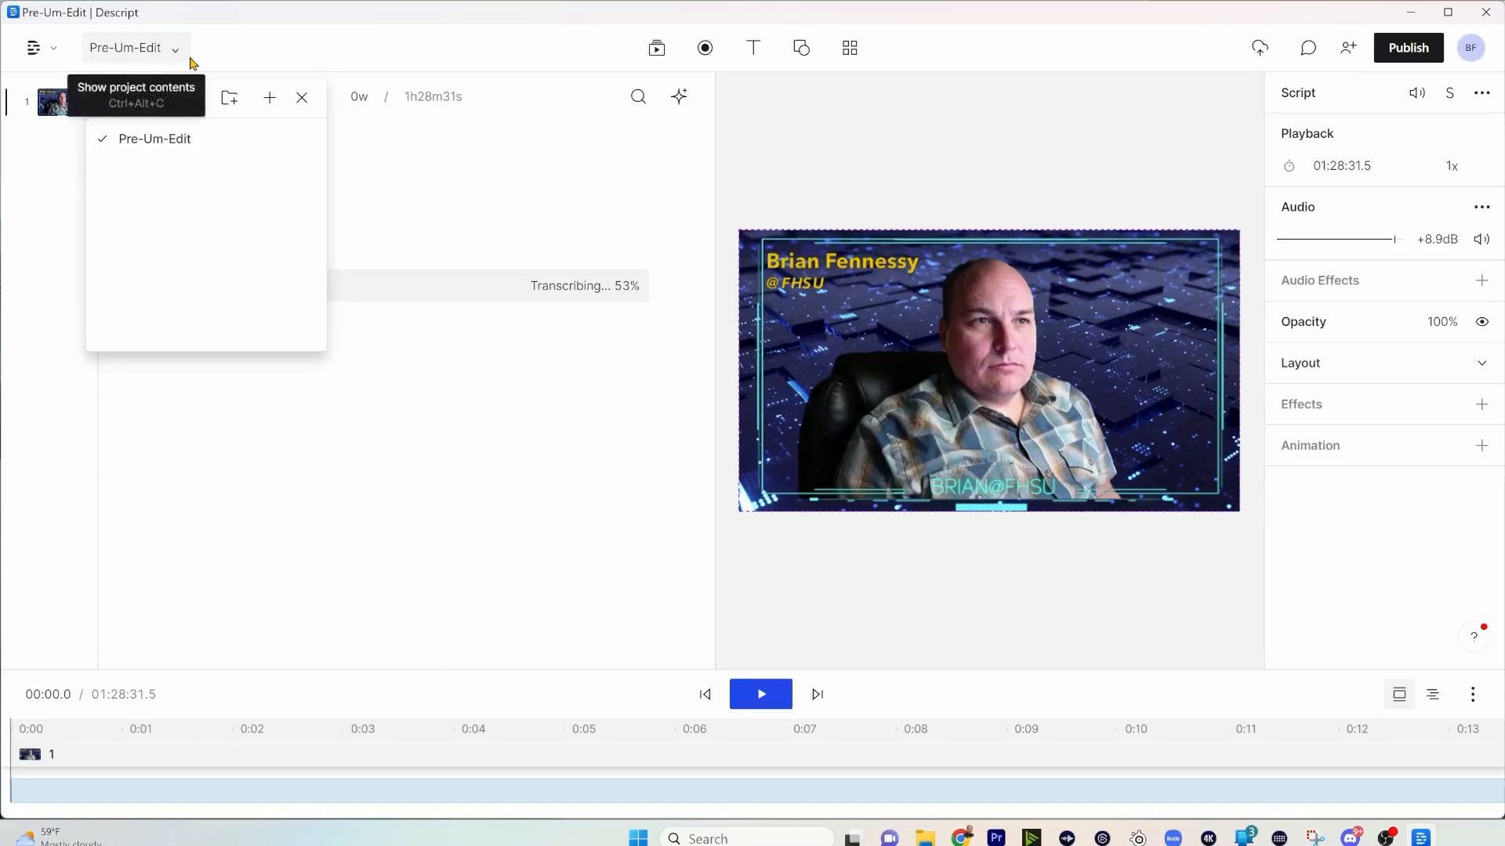
{"action": "left_click", "coordinate": [653, 49]}
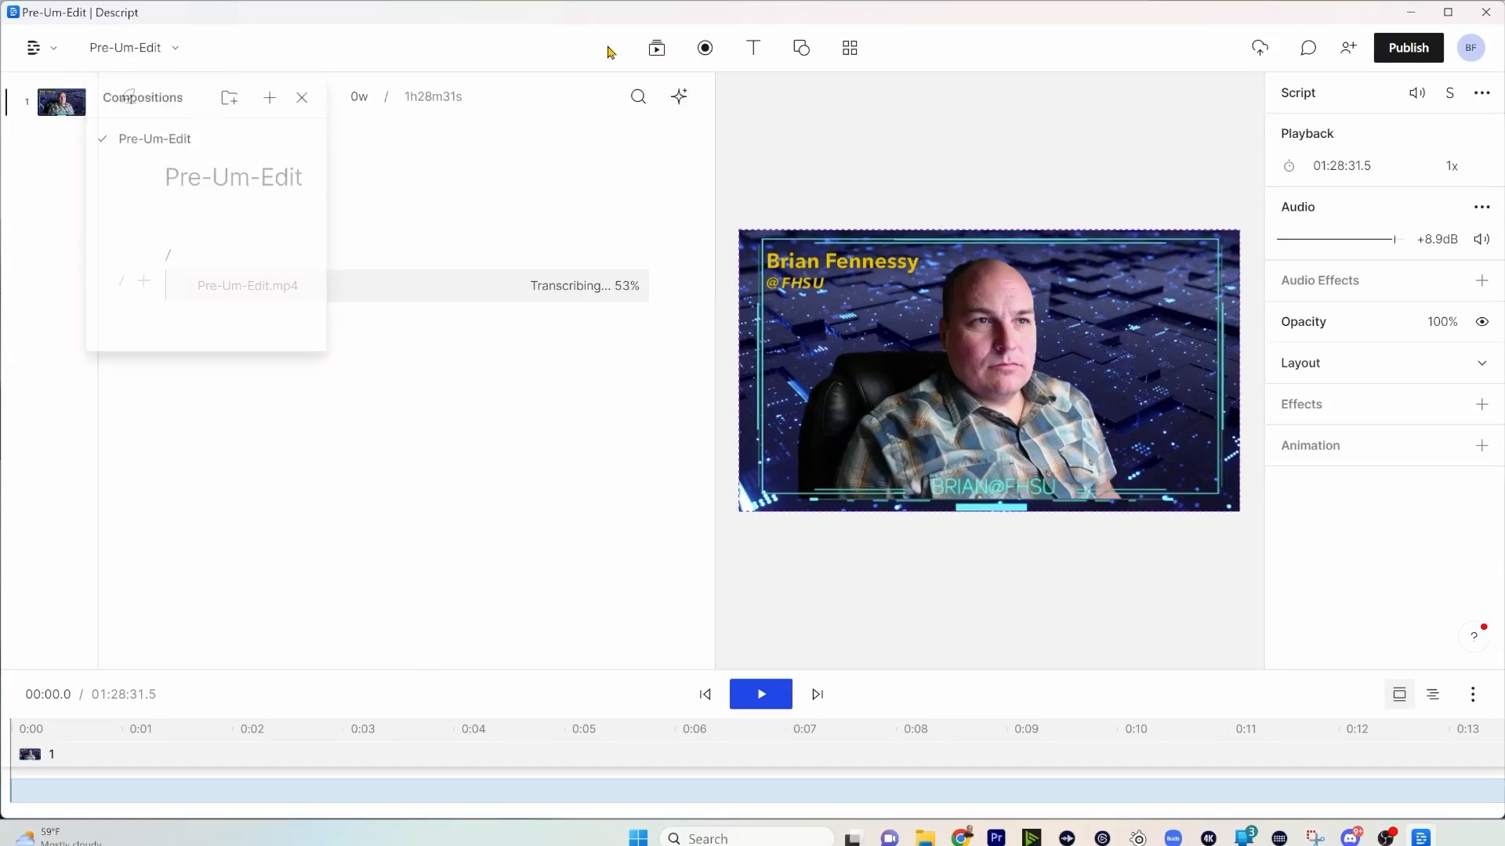
- Examine the project files, GIPHY GIFs, stock photos, music and sound effects in the media library, previewing Small Whoosh Fast Short Transition 7
{"action": "left_click", "coordinate": [655, 49]}
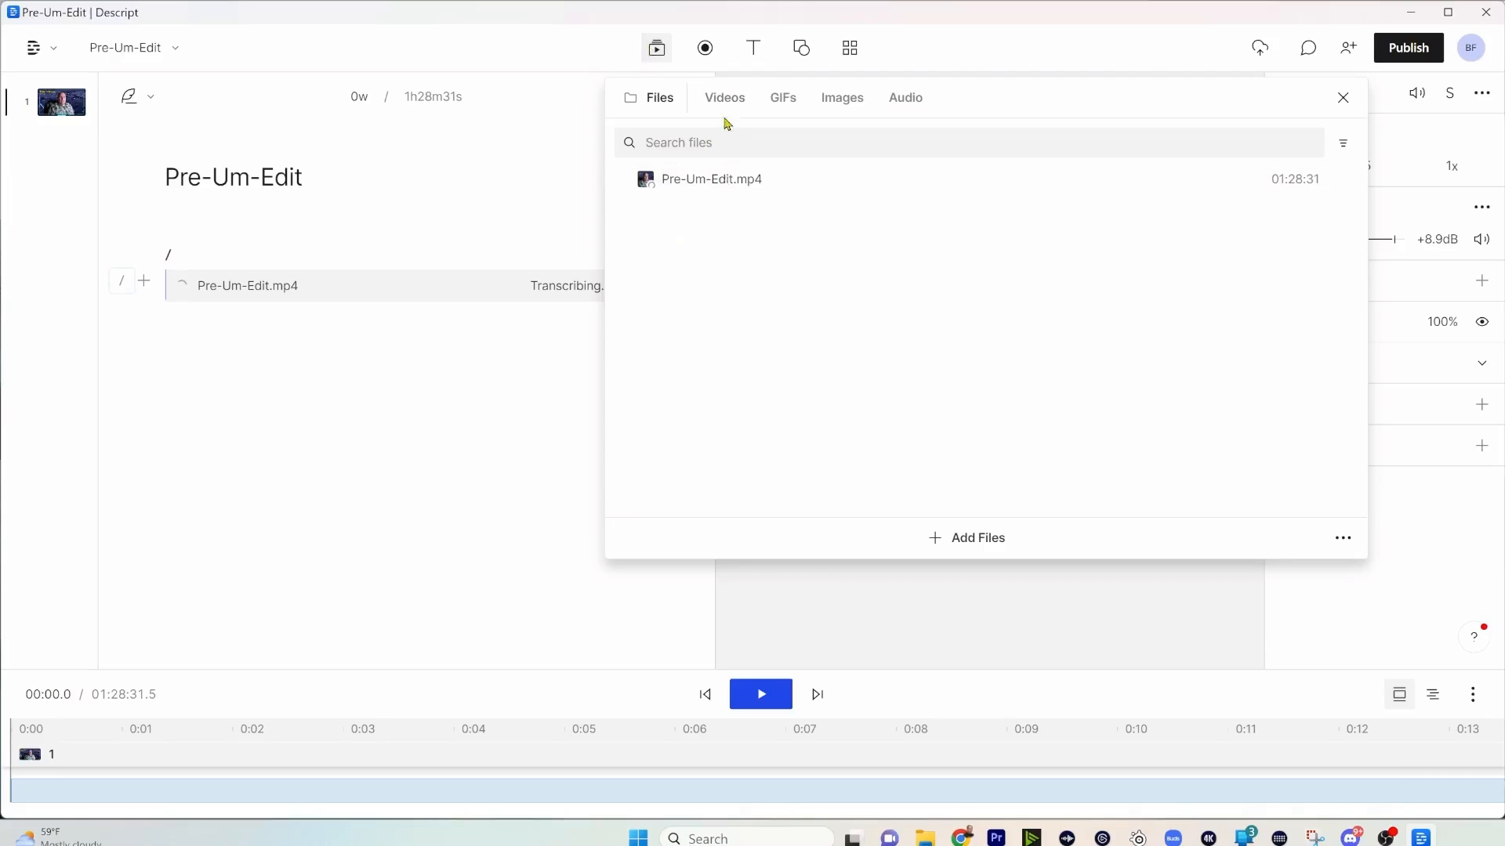
{"action": "left_click", "coordinate": [783, 98]}
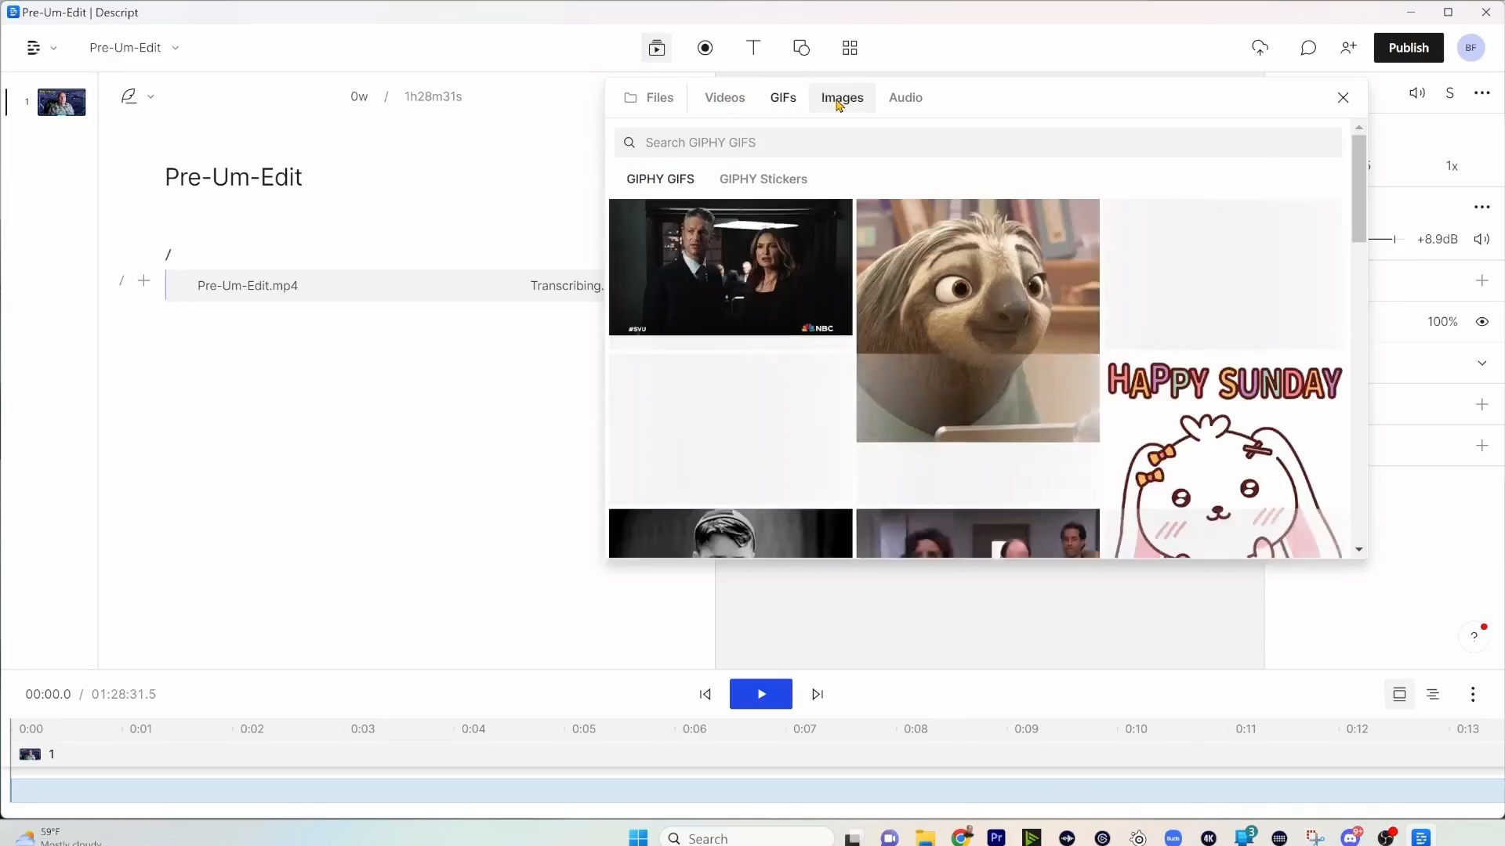
{"action": "left_click", "coordinate": [840, 102]}
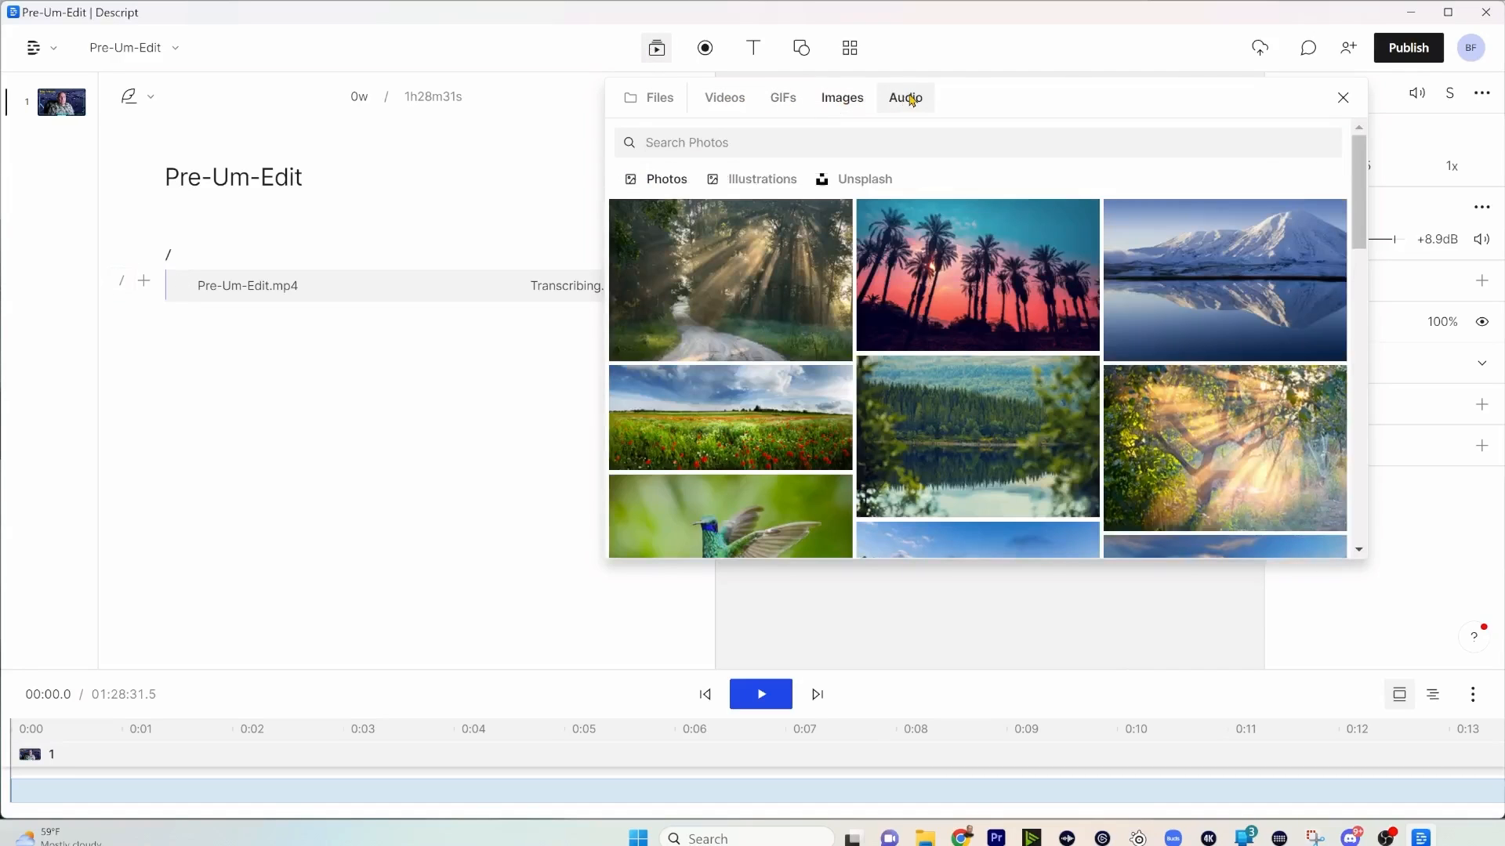
{"action": "left_click", "coordinate": [909, 98]}
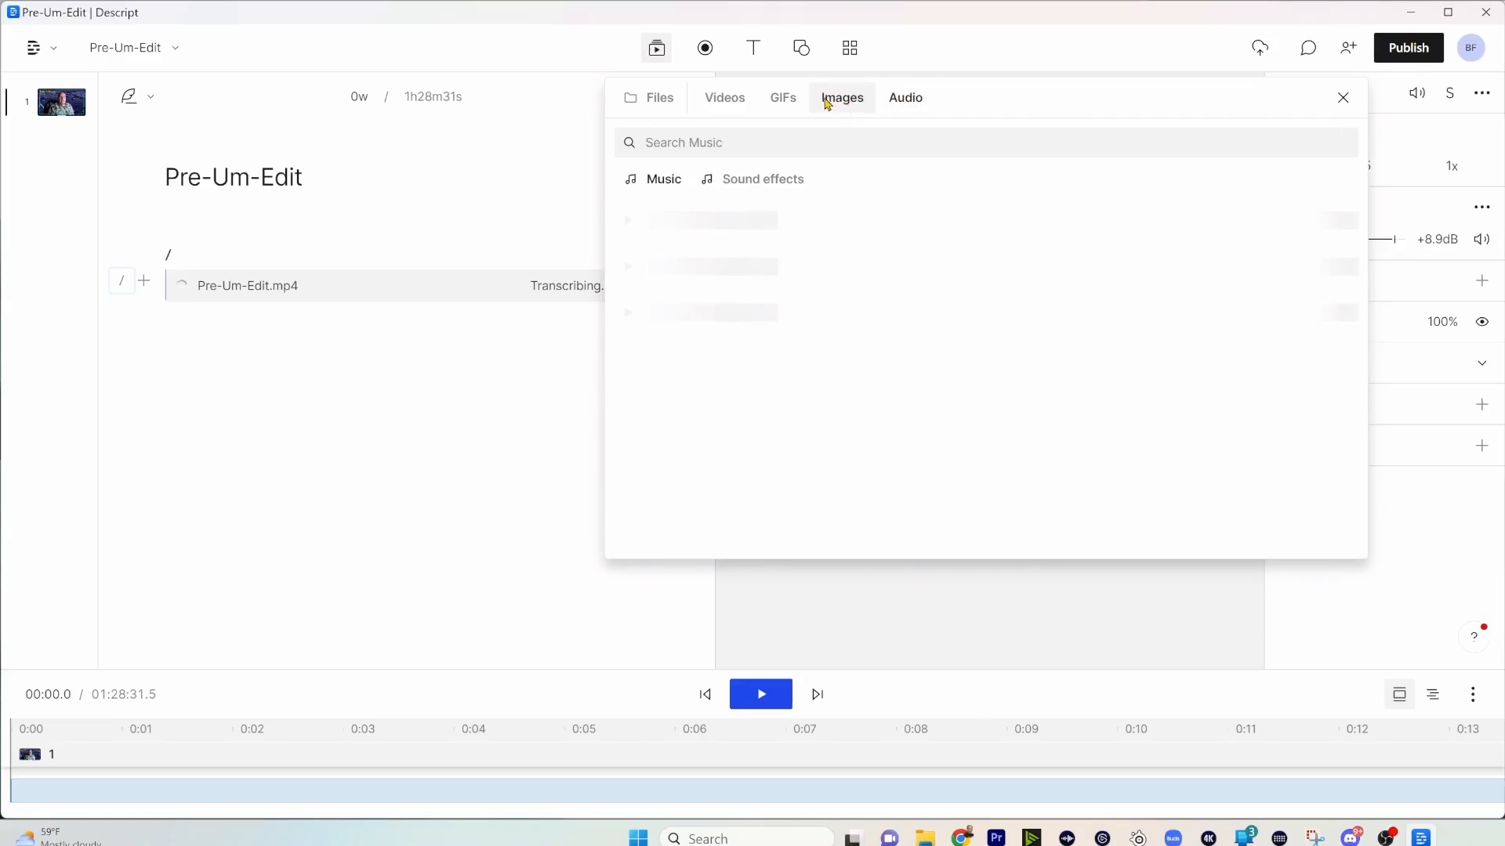
{"action": "left_click", "coordinate": [783, 186]}
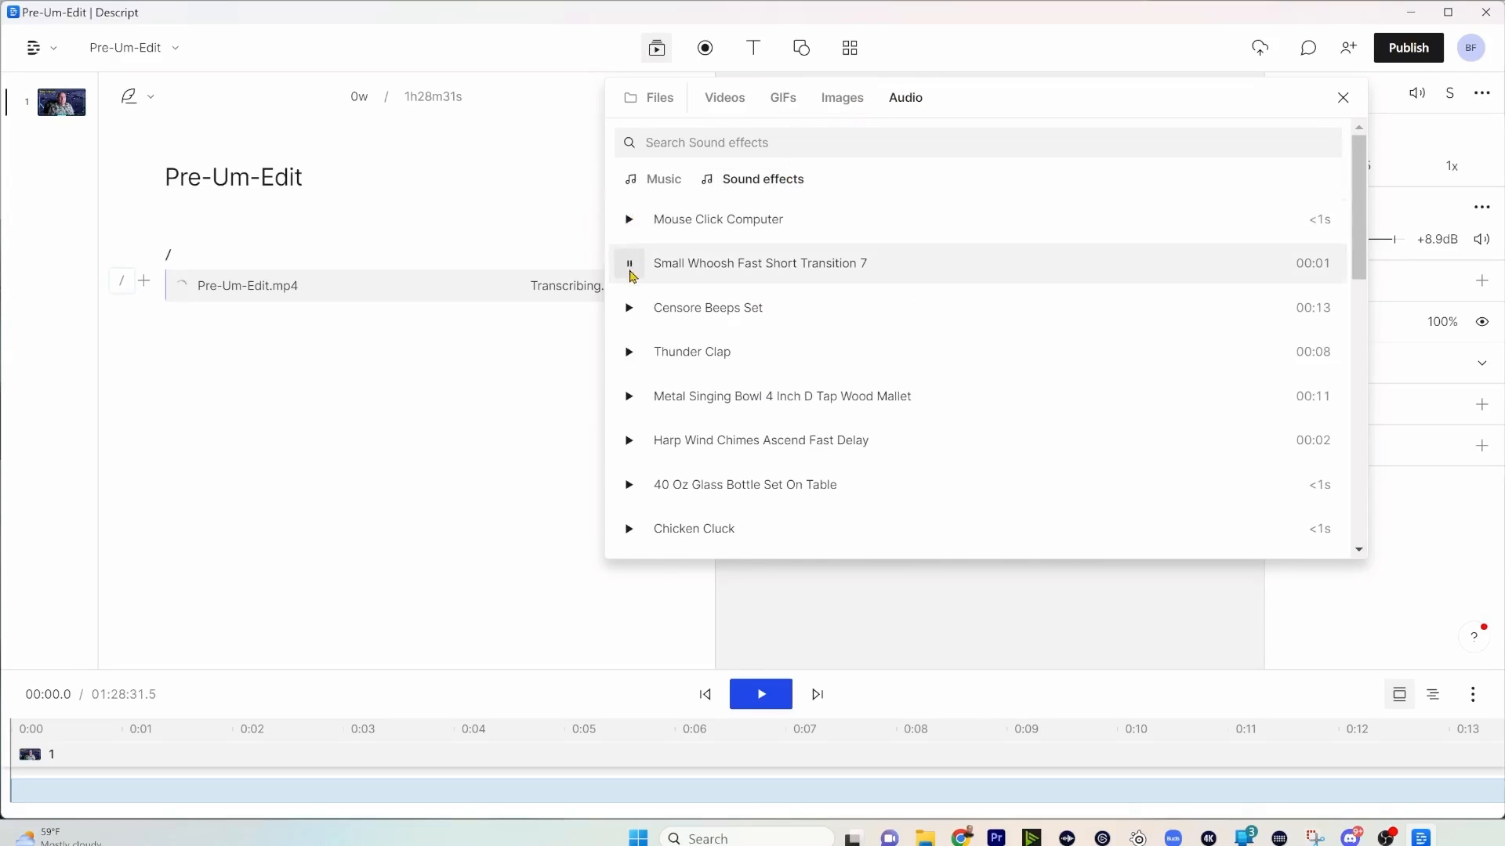
- Browse the media library's image collections, covering Photos, Illustrations and Unsplash
{"action": "left_click", "coordinate": [837, 115]}
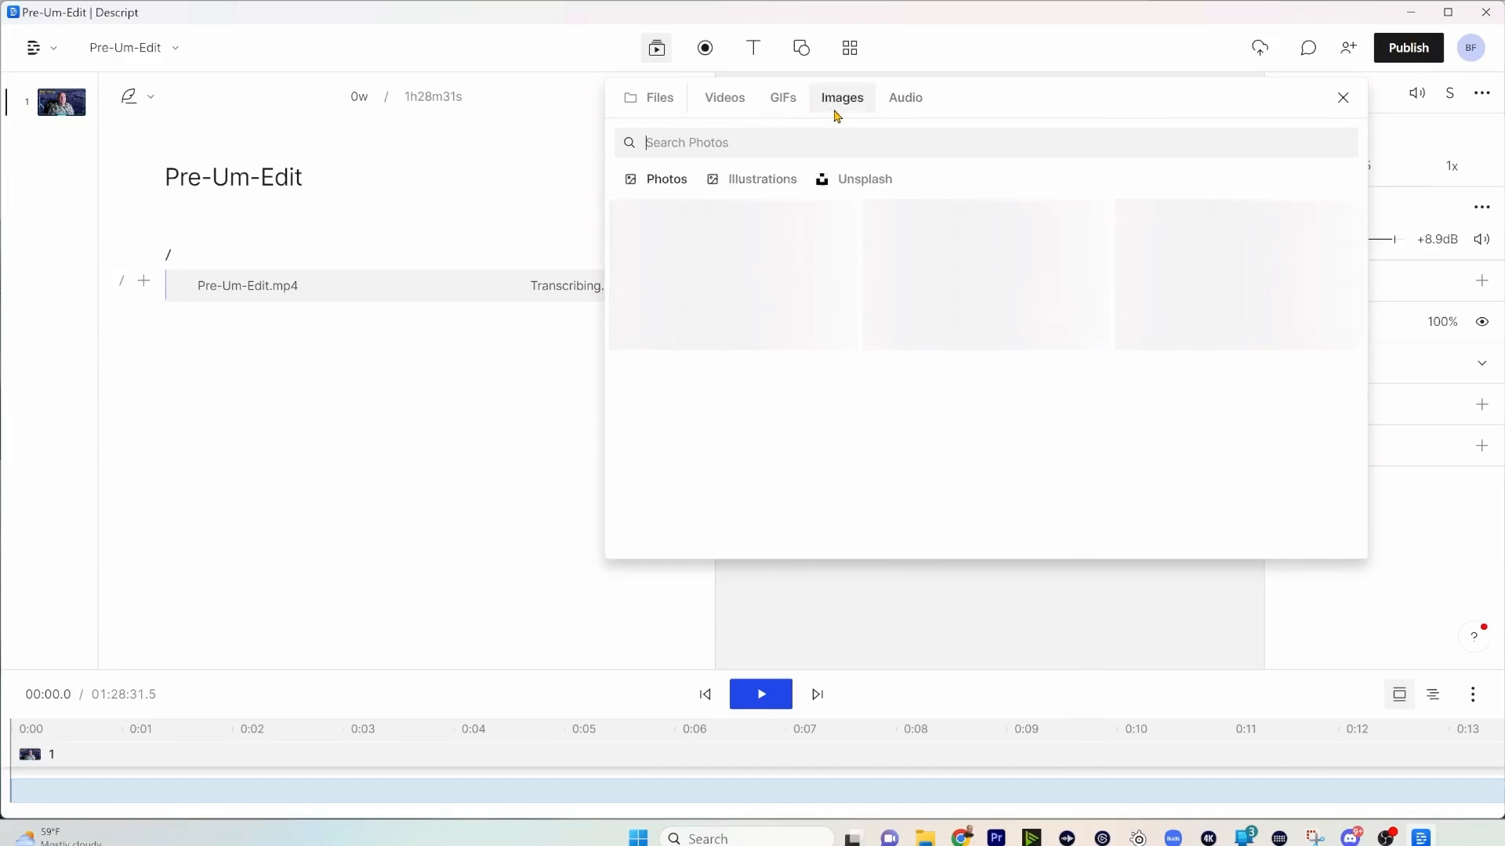
{"action": "left_click", "coordinate": [774, 181]}
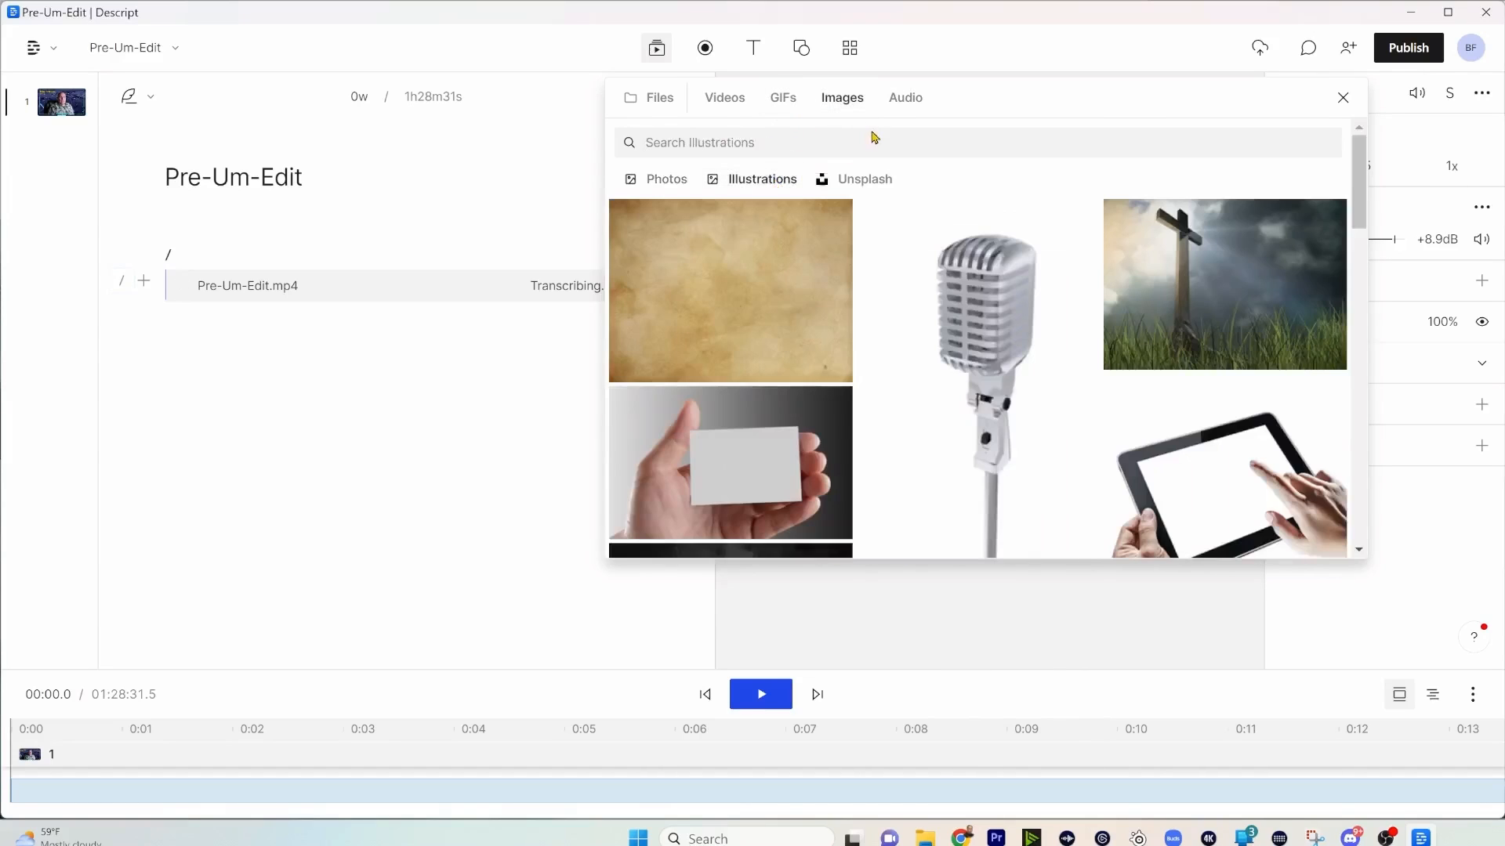
{"action": "left_click", "coordinate": [881, 185]}
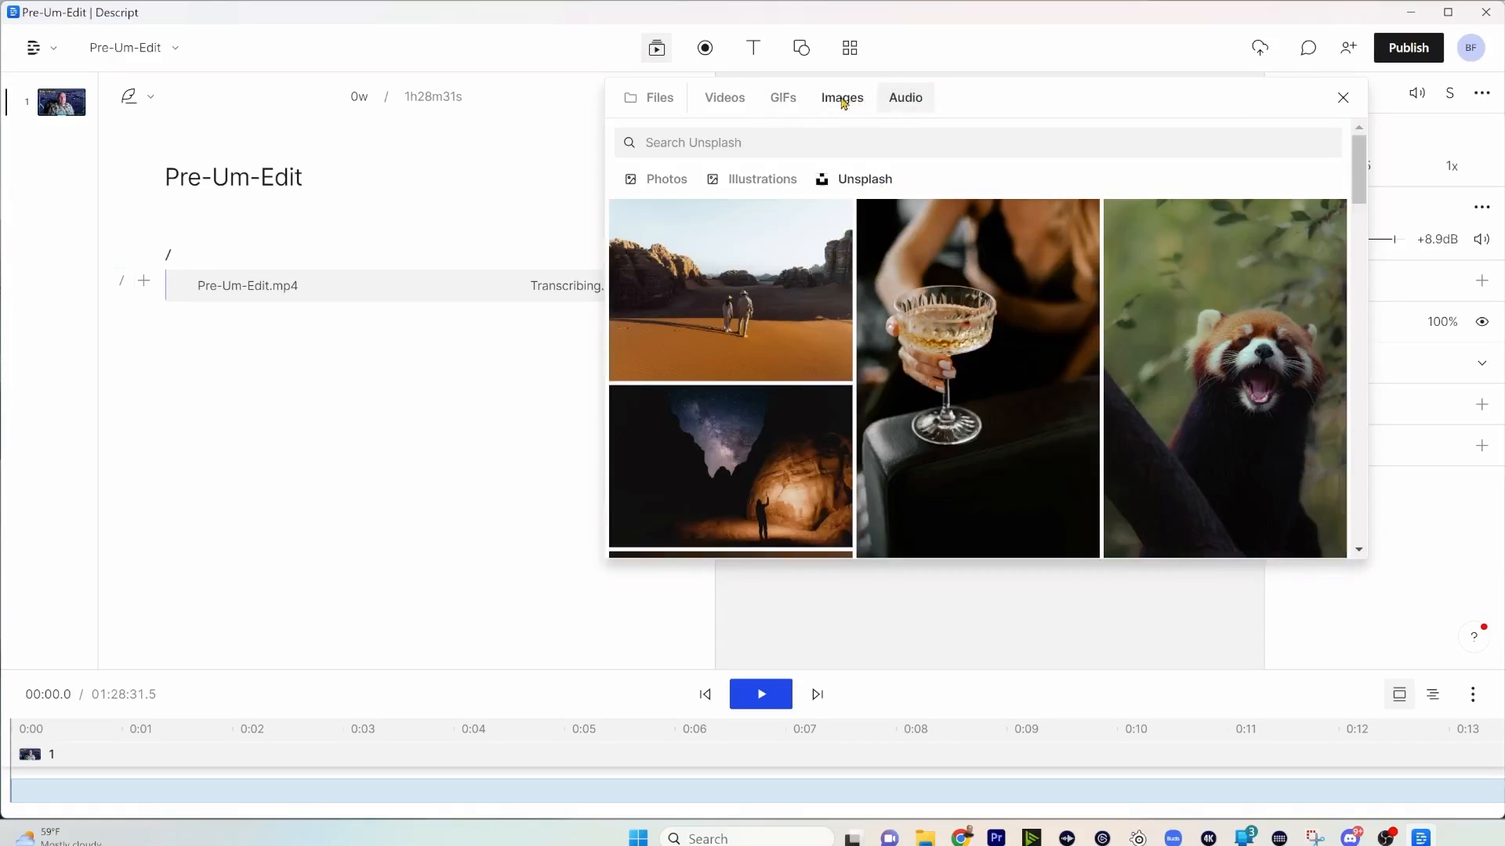
- Browse the GIFs and stock videos in the media library and close the library
{"action": "left_click", "coordinate": [780, 99]}
{"action": "left_click", "coordinate": [724, 99]}
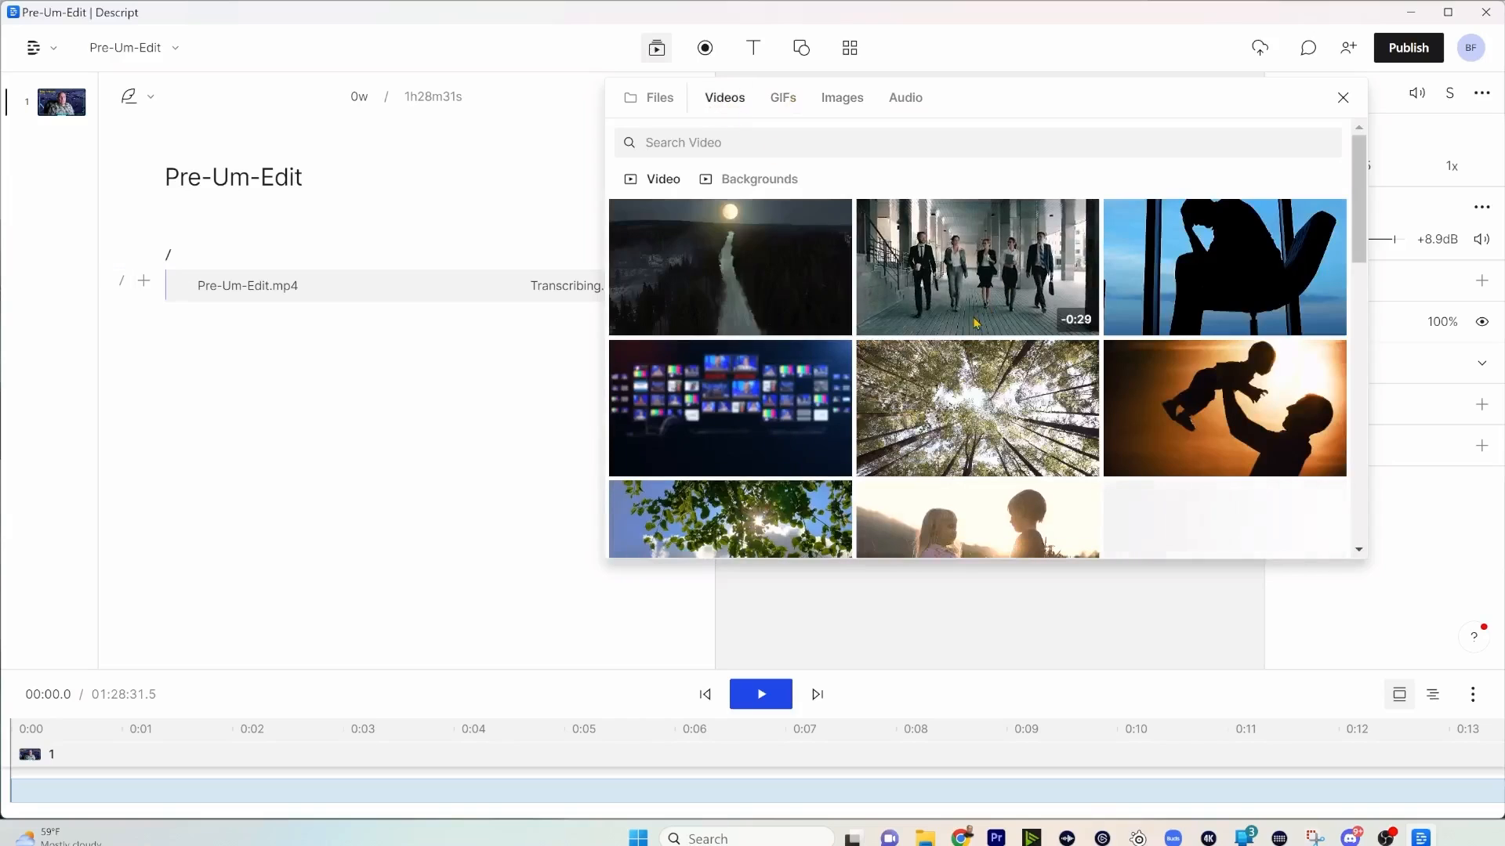
{"action": "scroll", "coordinate": [886, 377], "scroll_direction": "down", "scroll_amount": 1}
{"action": "scroll", "coordinate": [886, 376], "scroll_direction": "down", "scroll_amount": 2}
{"action": "scroll", "coordinate": [886, 376], "scroll_direction": "up", "scroll_amount": 3}
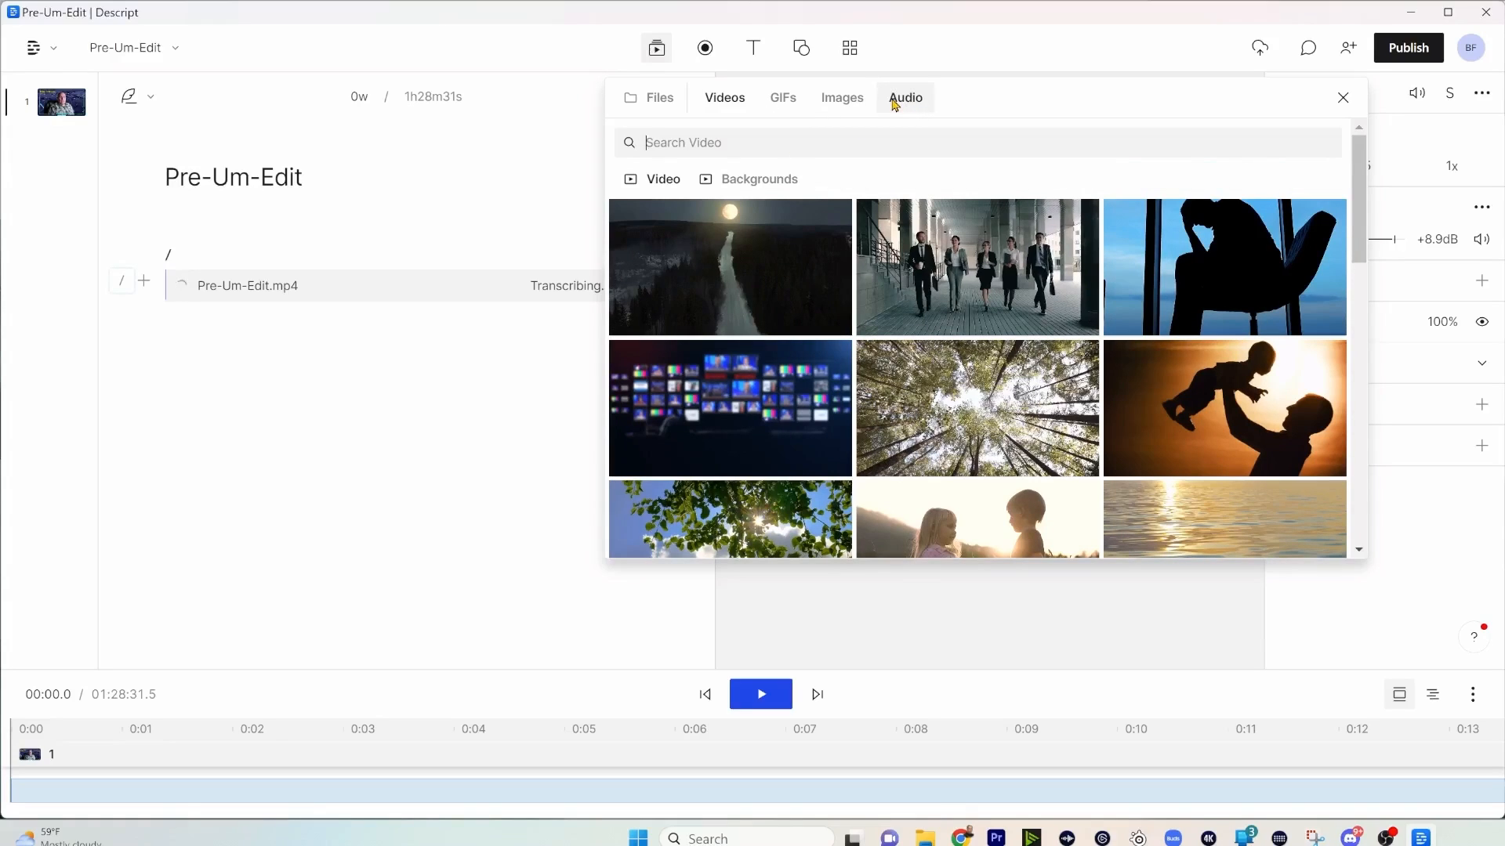
{"action": "left_click", "coordinate": [717, 53]}
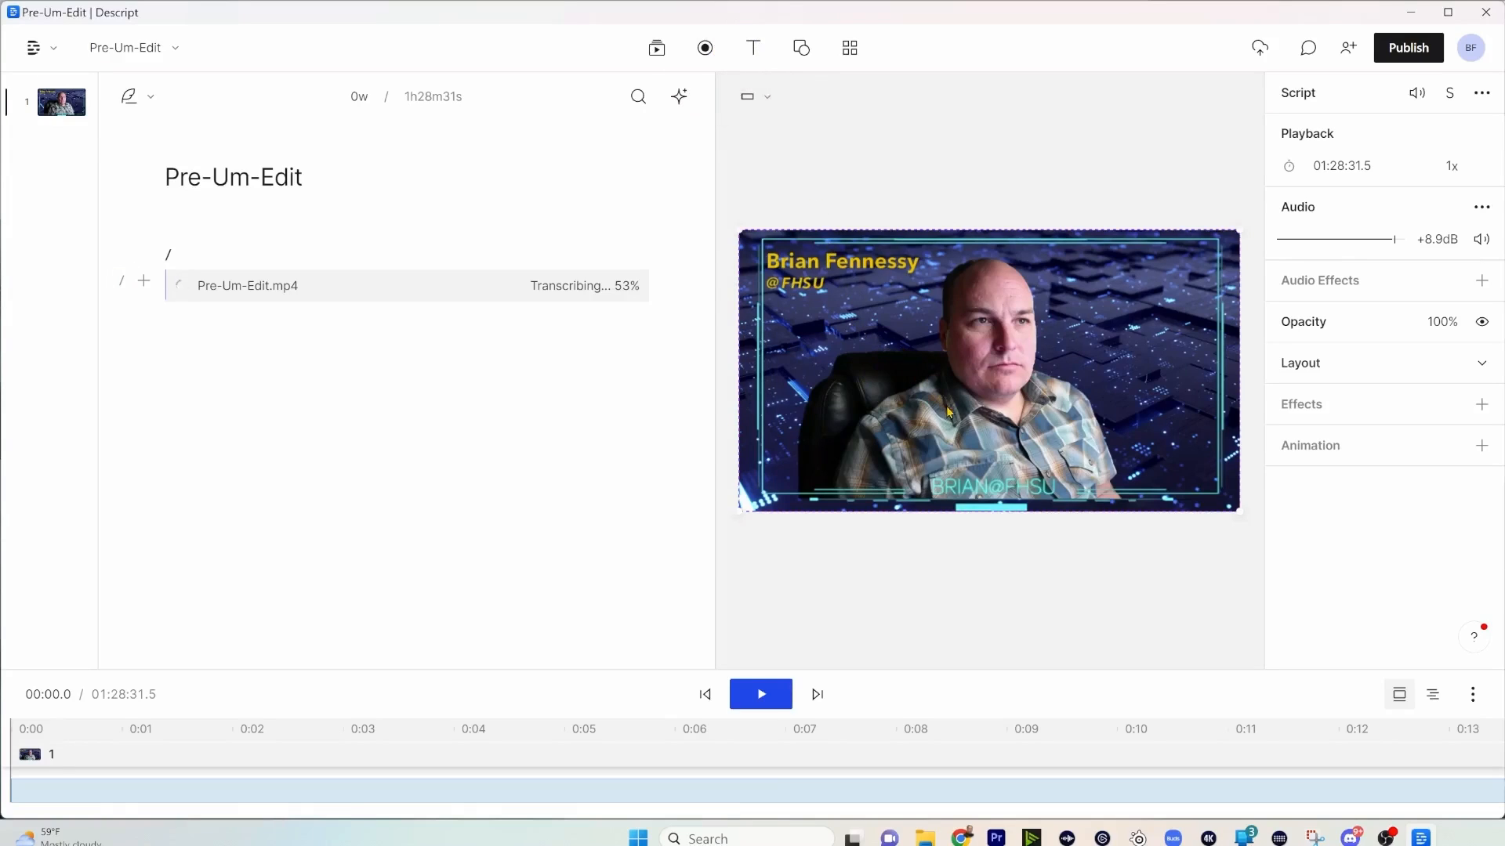
- Examine the available shapes, and browse the Slides and Vertical categories of the template gallery
{"action": "left_click", "coordinate": [807, 52]}
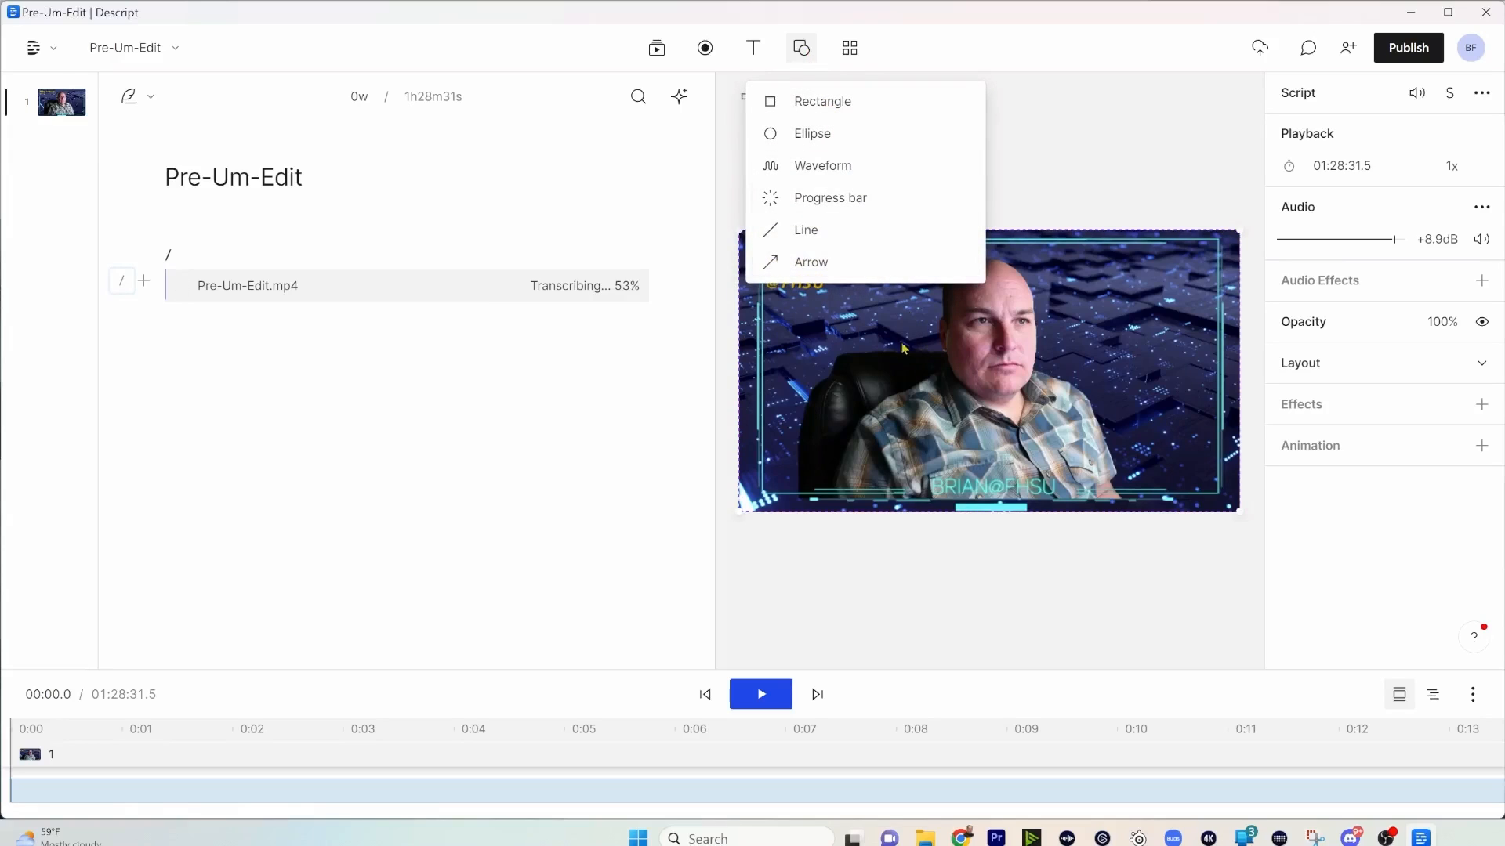
{"action": "left_click", "coordinate": [851, 49]}
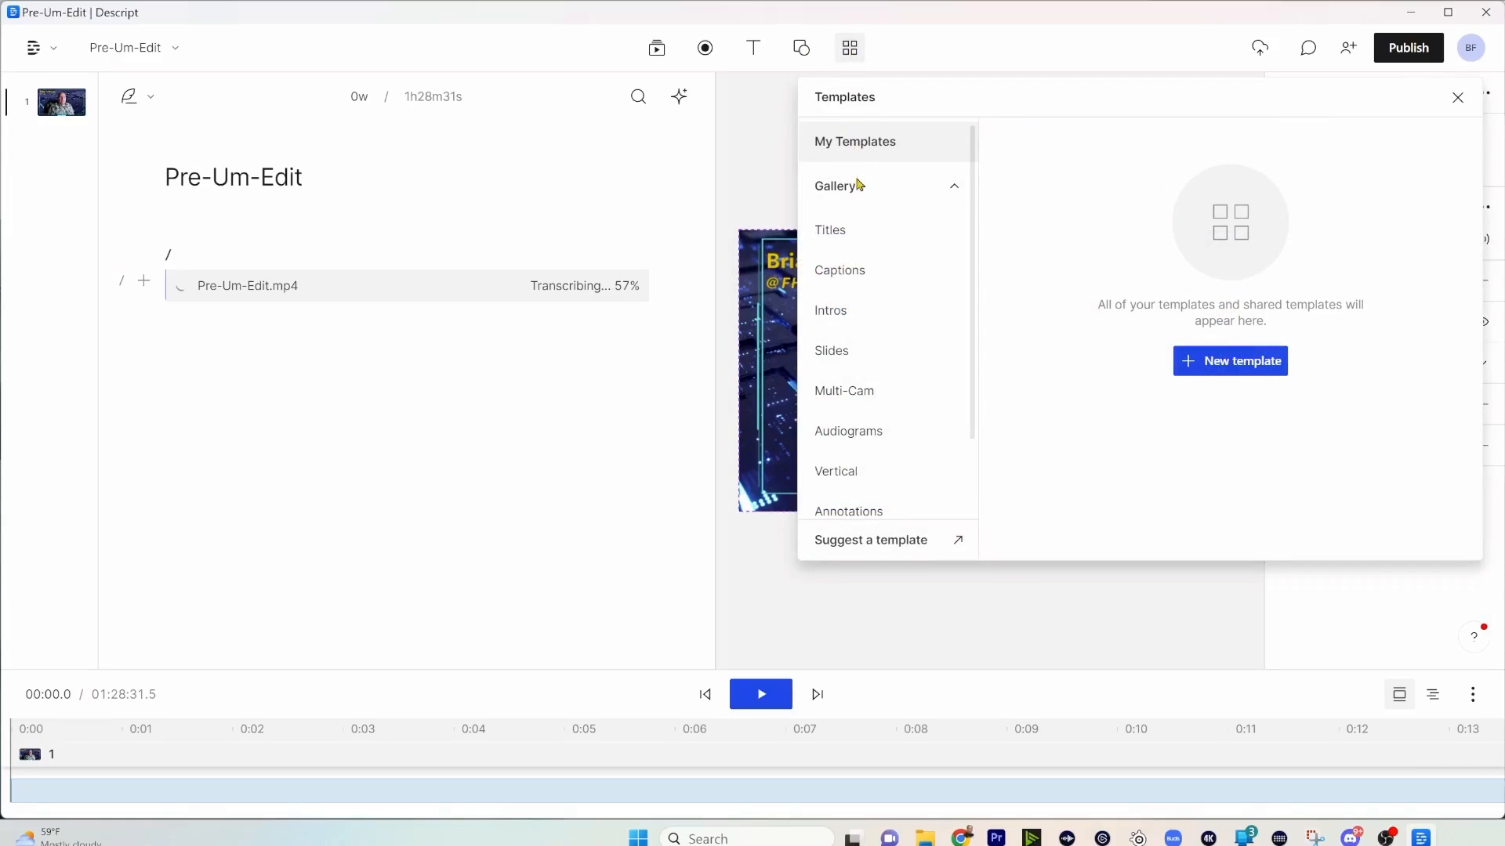
{"action": "left_click", "coordinate": [894, 369]}
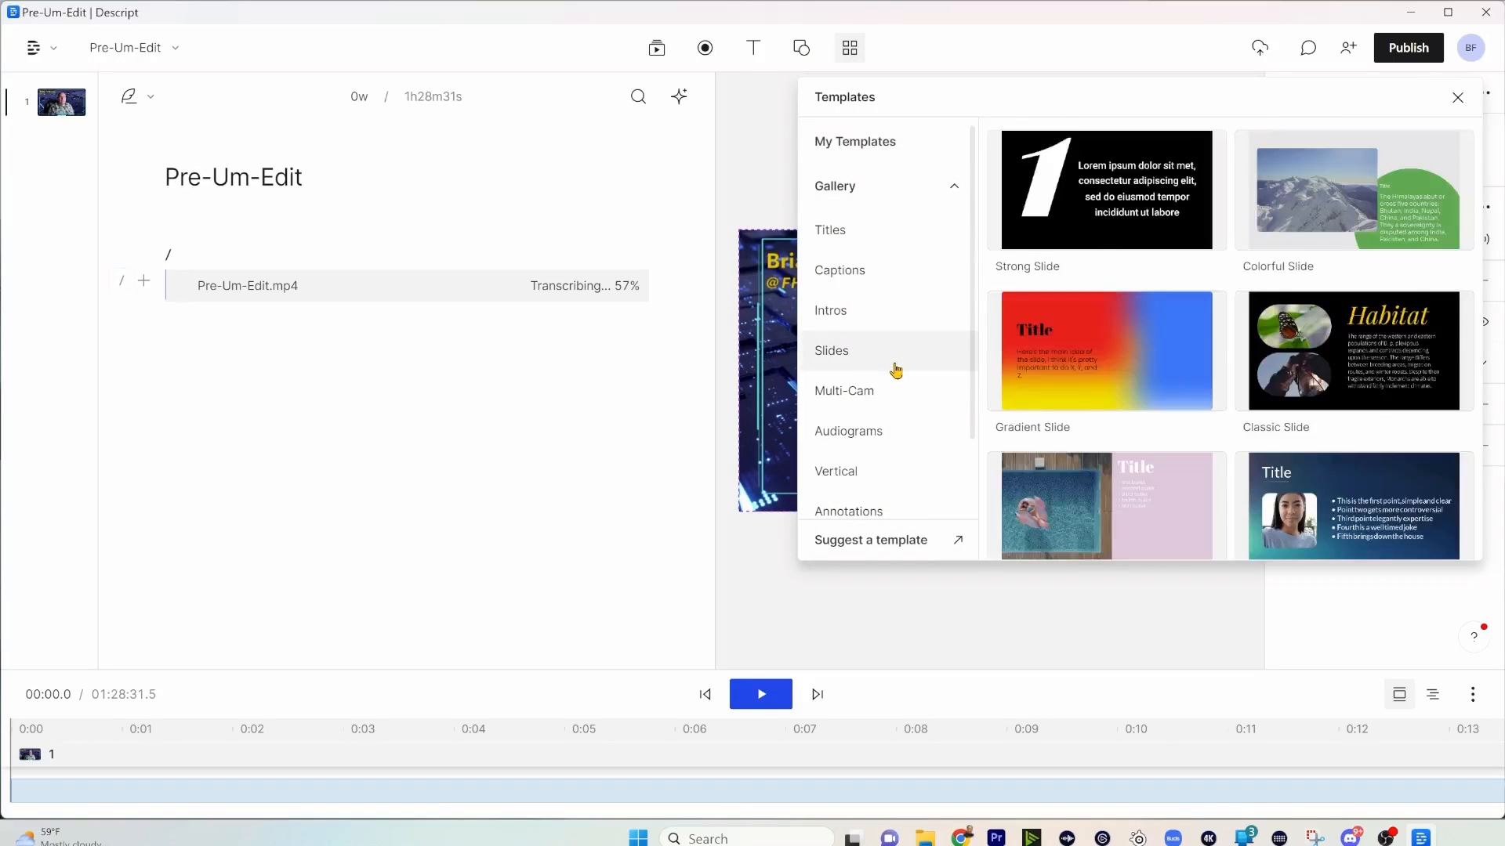
{"action": "scroll", "coordinate": [895, 371], "scroll_direction": "down", "scroll_amount": 2}
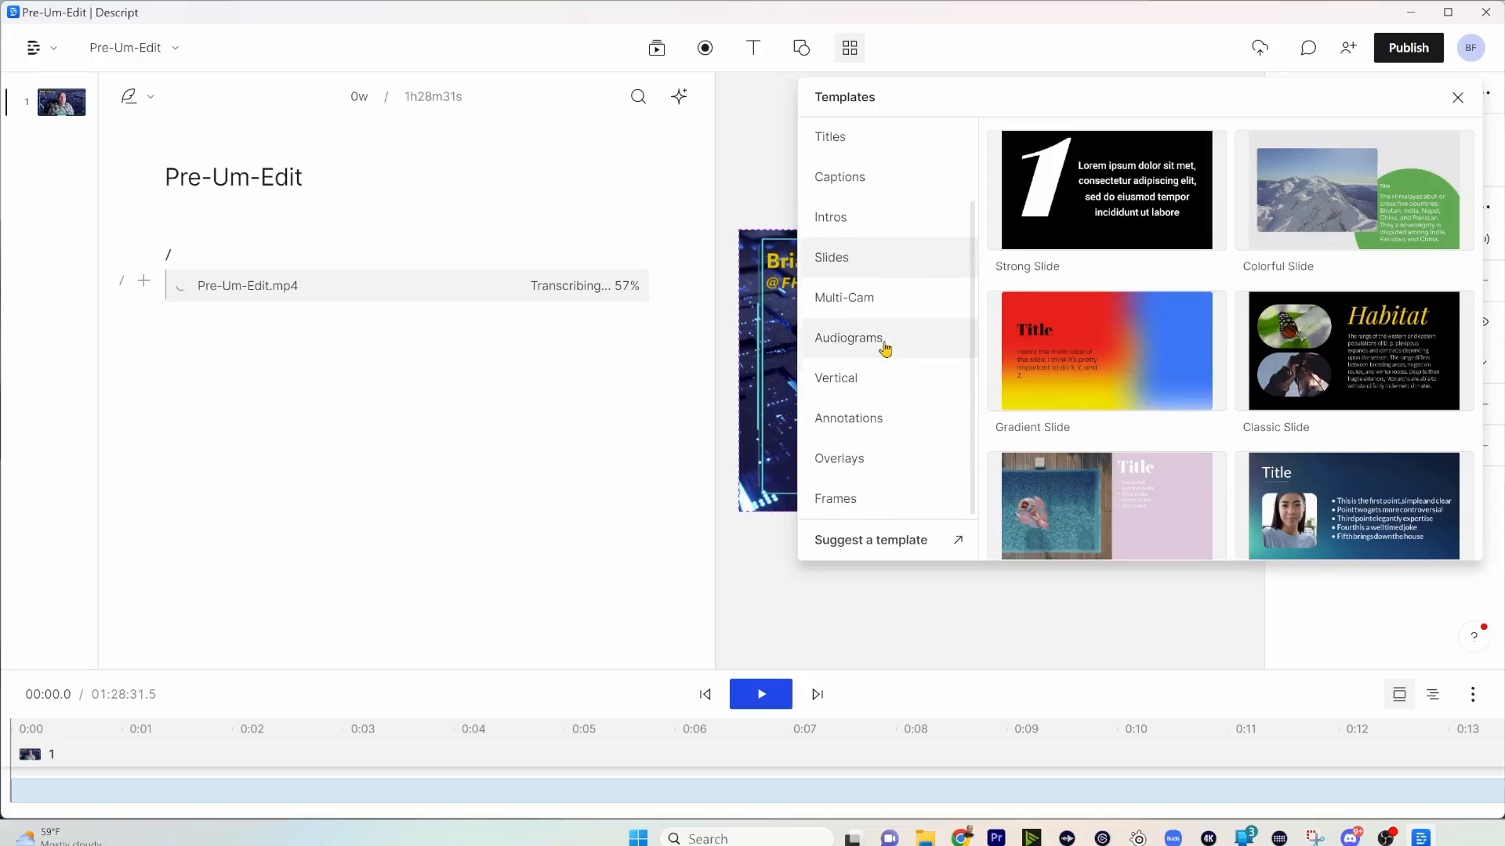
{"action": "left_click", "coordinate": [894, 380]}
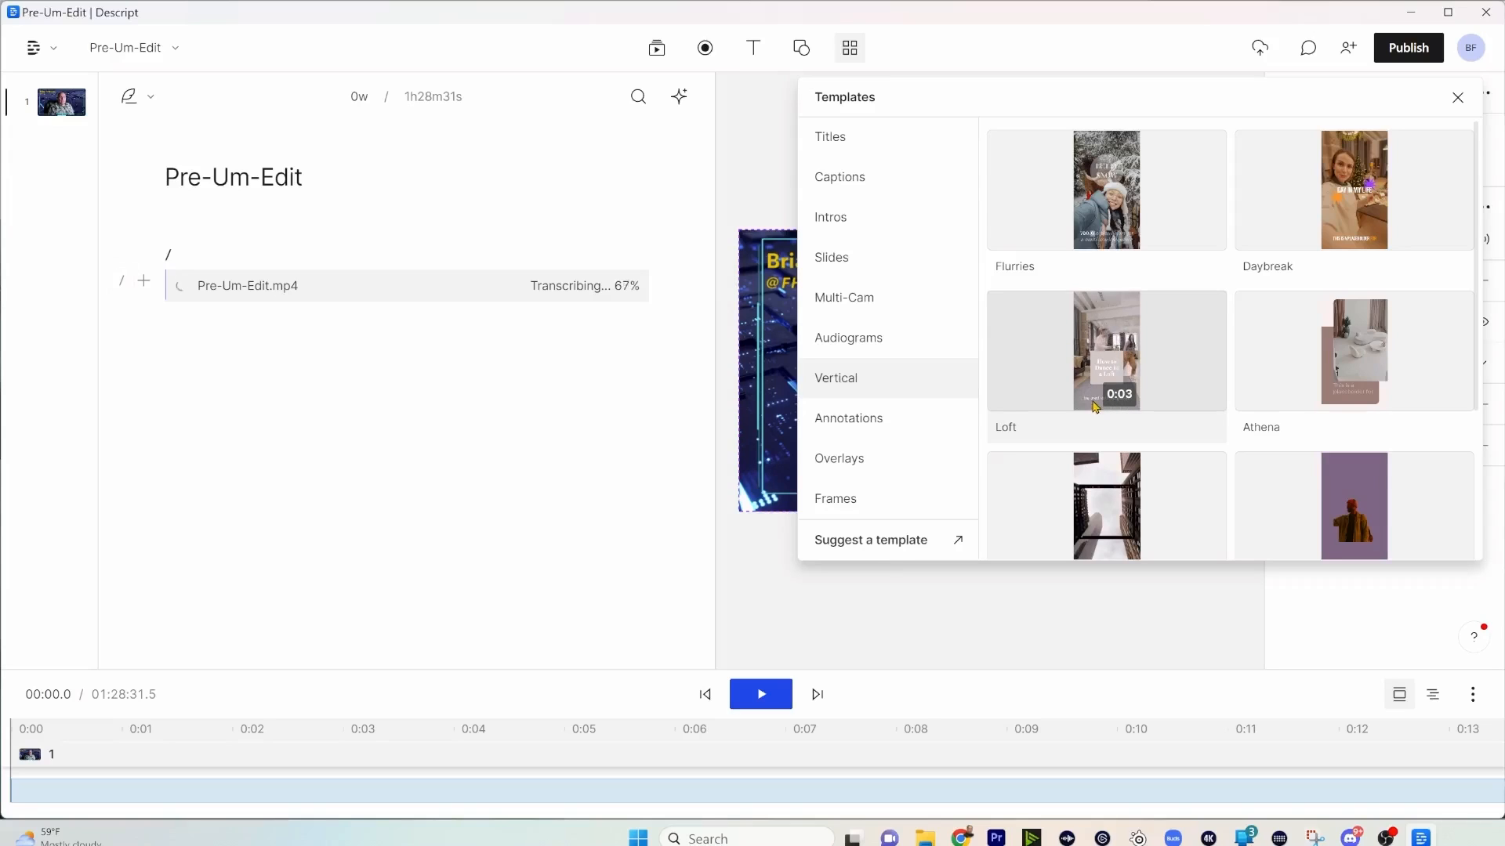
{"action": "scroll", "coordinate": [1218, 389], "scroll_direction": "down", "scroll_amount": 3}
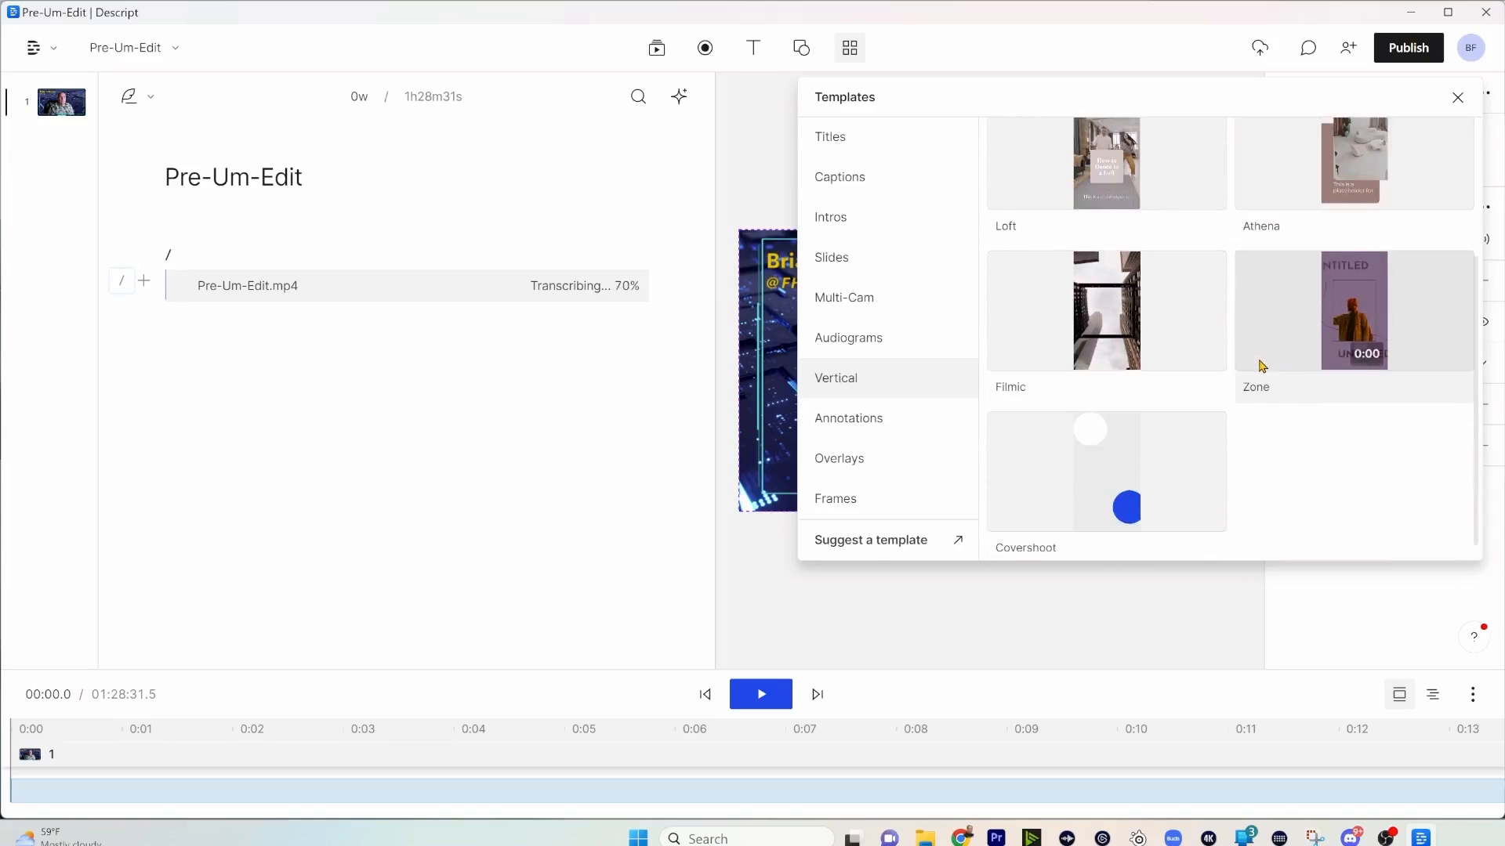
- Browse the Overlays and Multi-Cam templates in the gallery and close the templates library
{"action": "left_click", "coordinate": [887, 466]}
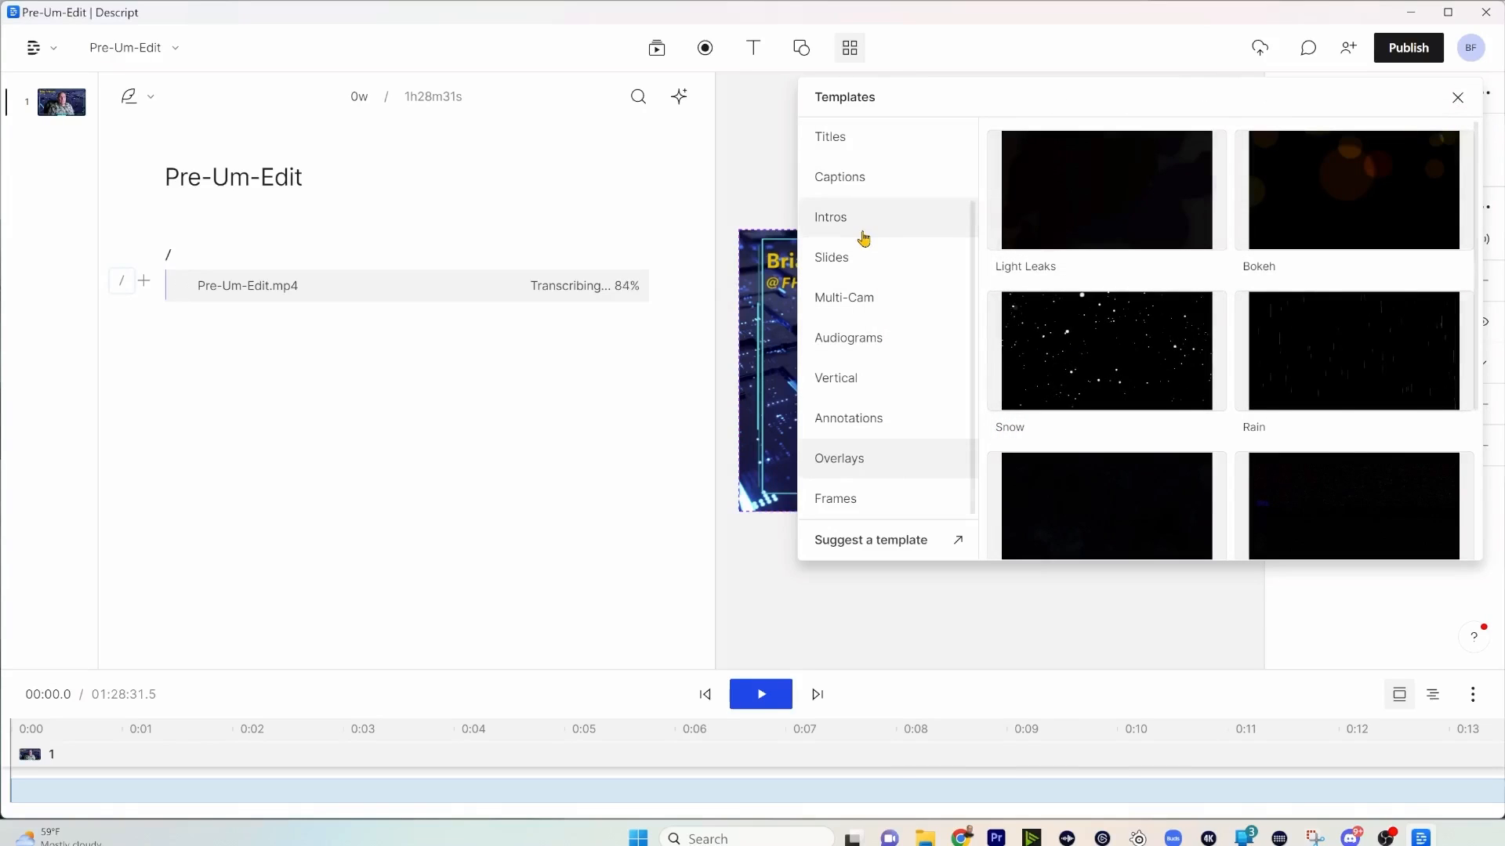
{"action": "left_click", "coordinate": [874, 303]}
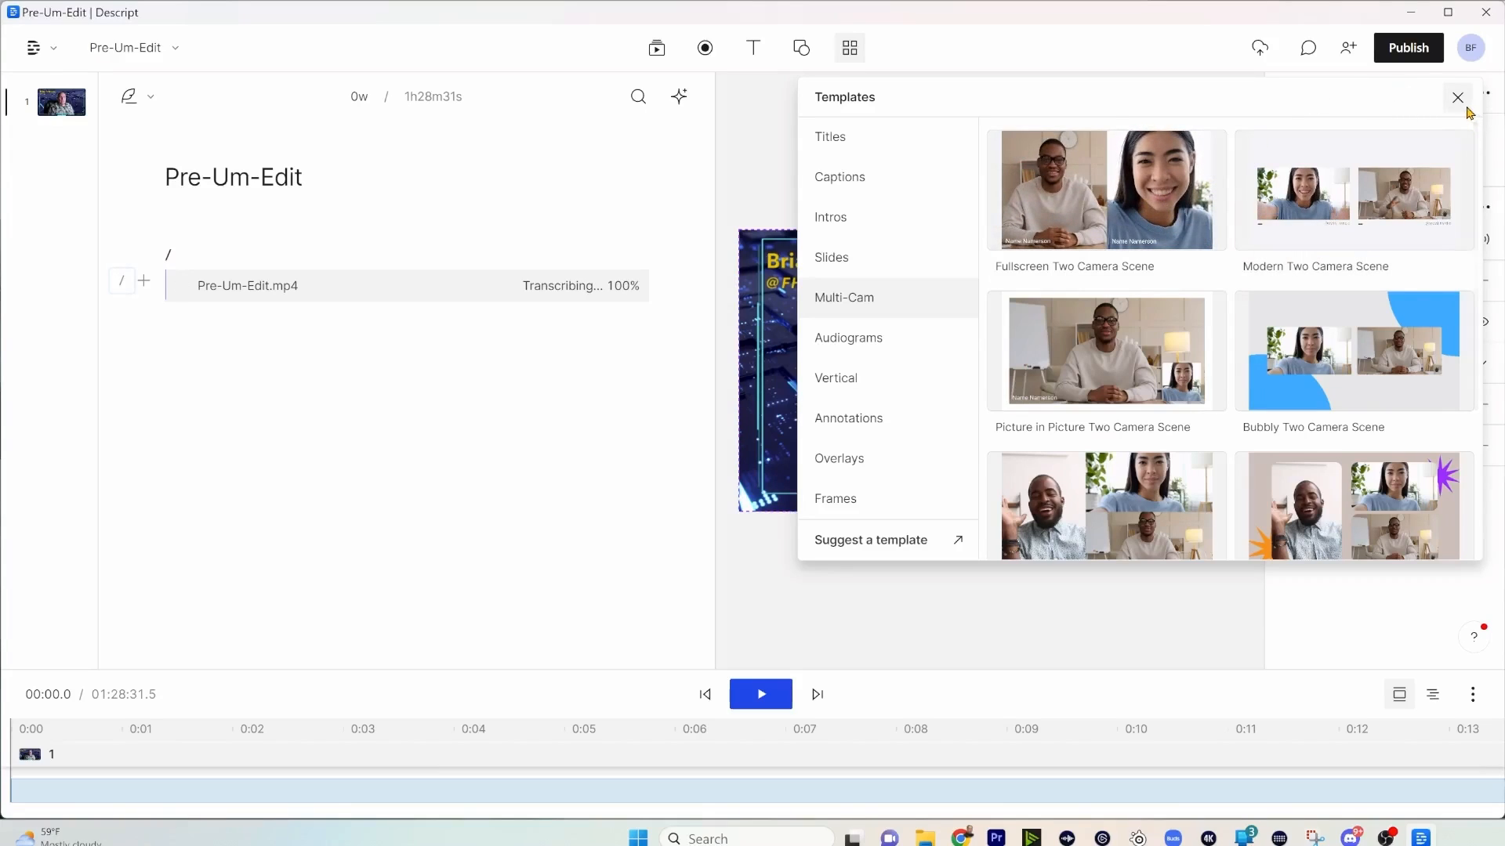
{"action": "scroll", "coordinate": [1347, 317], "scroll_direction": "down", "scroll_amount": 1}
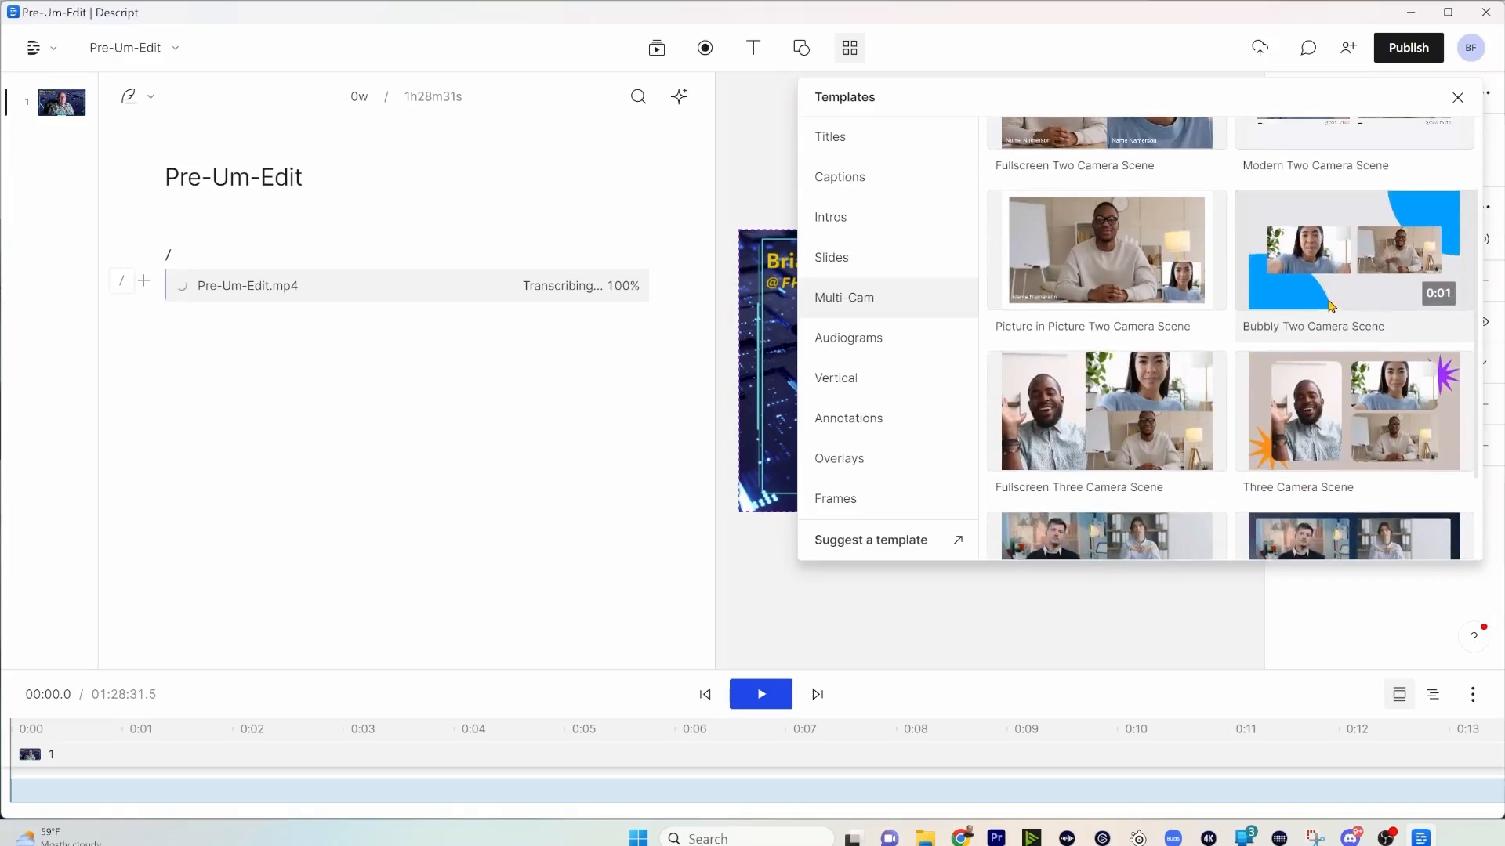
{"action": "scroll", "coordinate": [1329, 303], "scroll_direction": "up", "scroll_amount": 1}
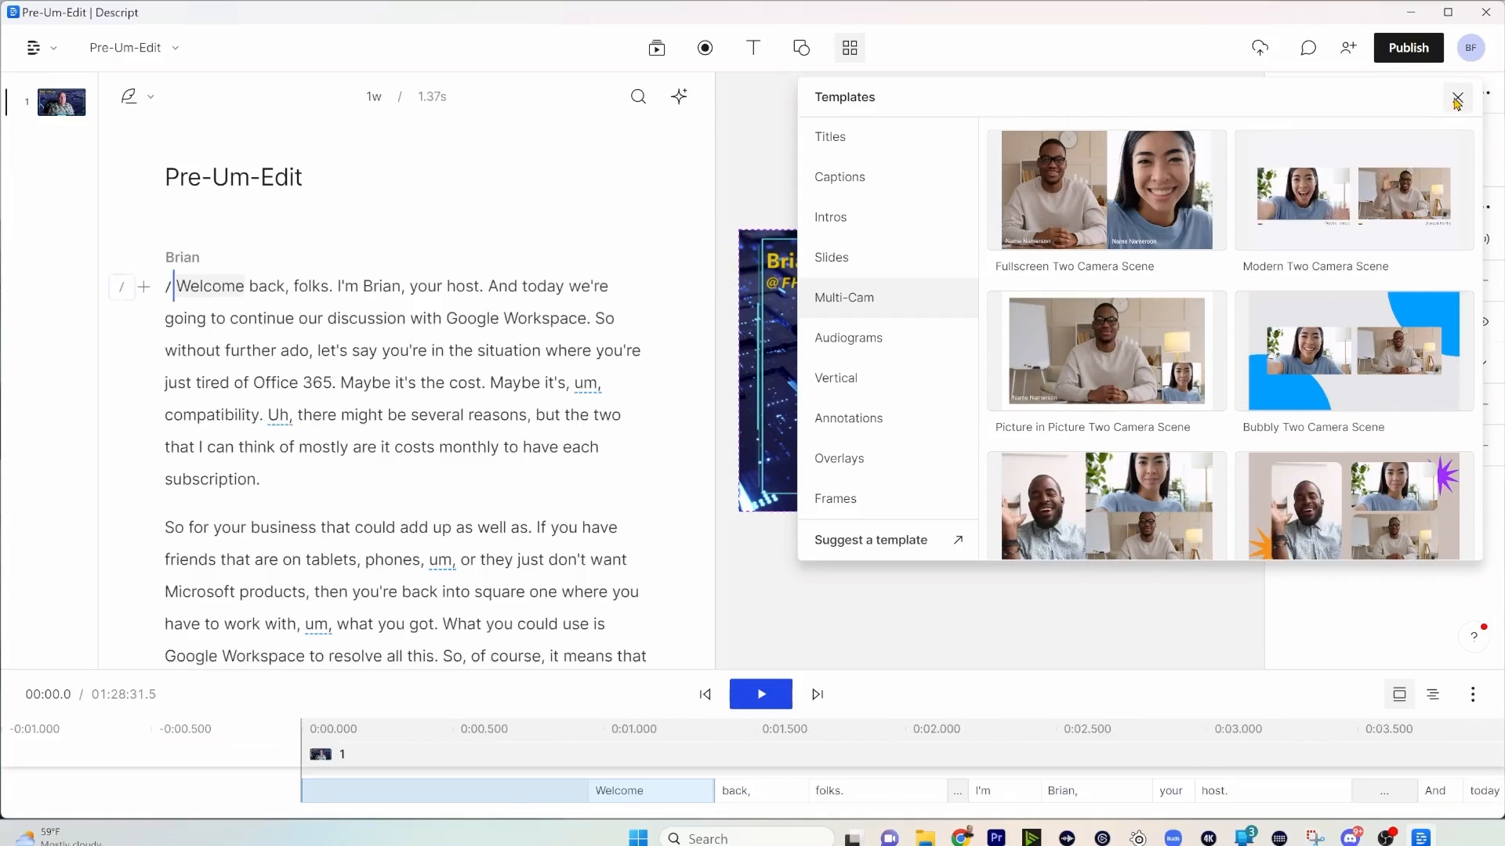
{"action": "left_click", "coordinate": [1457, 99]}
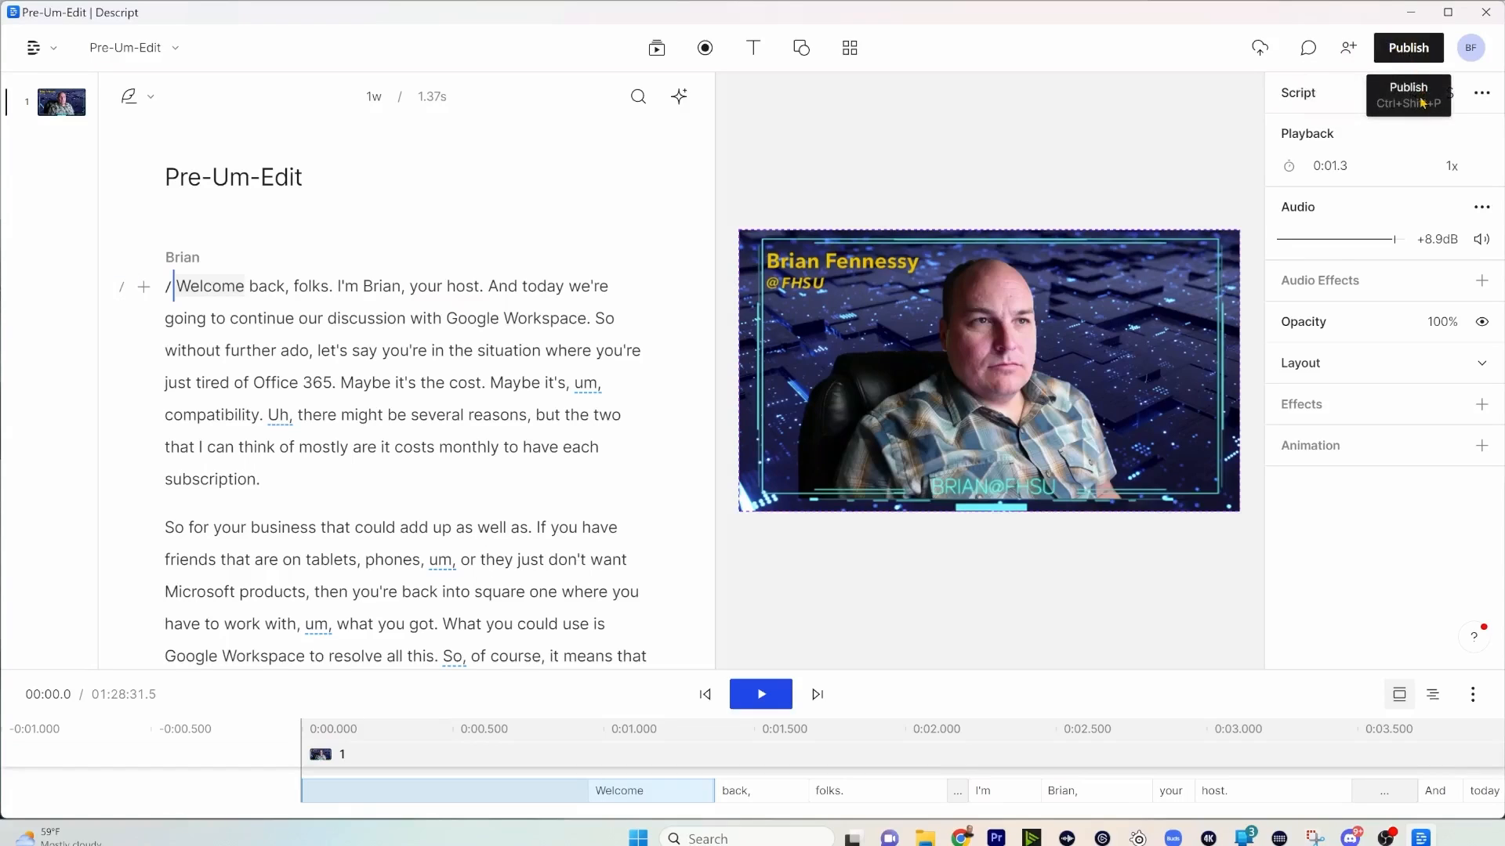
- Examine the publishing destinations and resolution options for Pre-Um-Edit, keeping Web link and Max
{"action": "left_click", "coordinate": [1425, 55]}
{"action": "left_click", "coordinate": [1445, 151]}
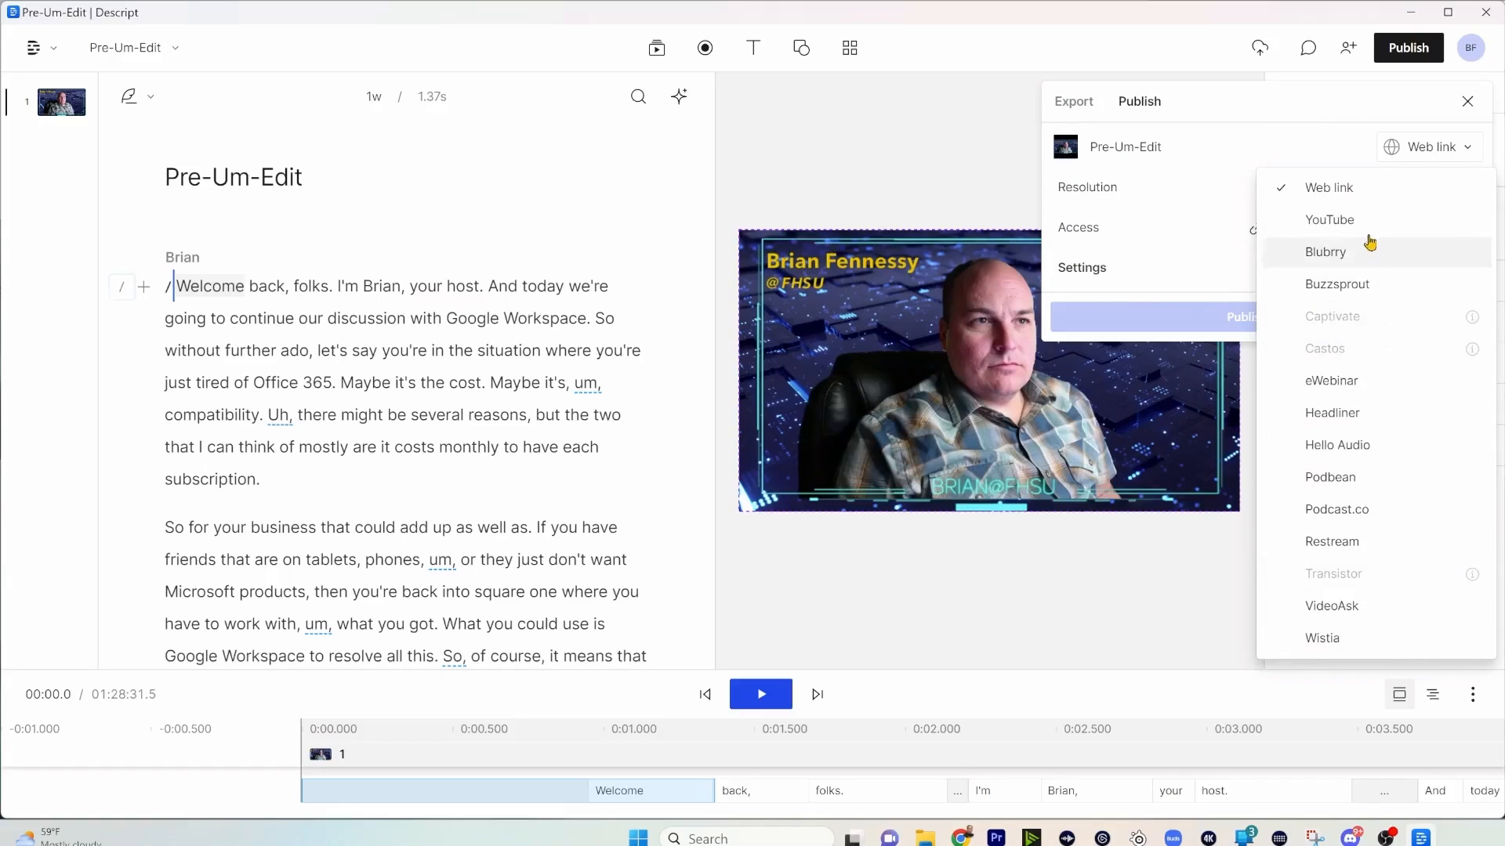
{"action": "left_click", "coordinate": [1359, 130]}
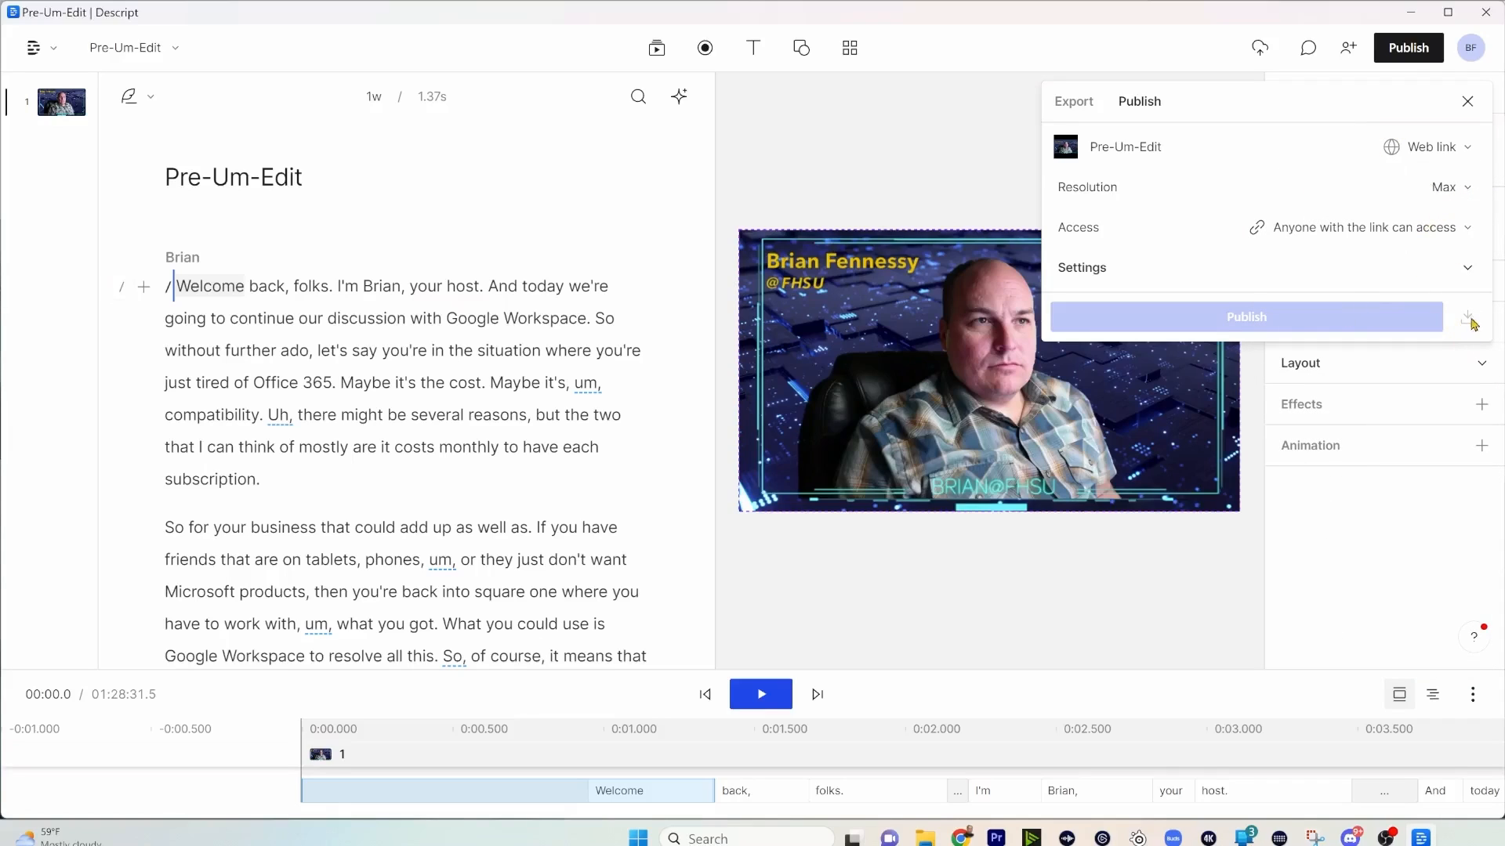
{"action": "left_click", "coordinate": [1463, 190]}
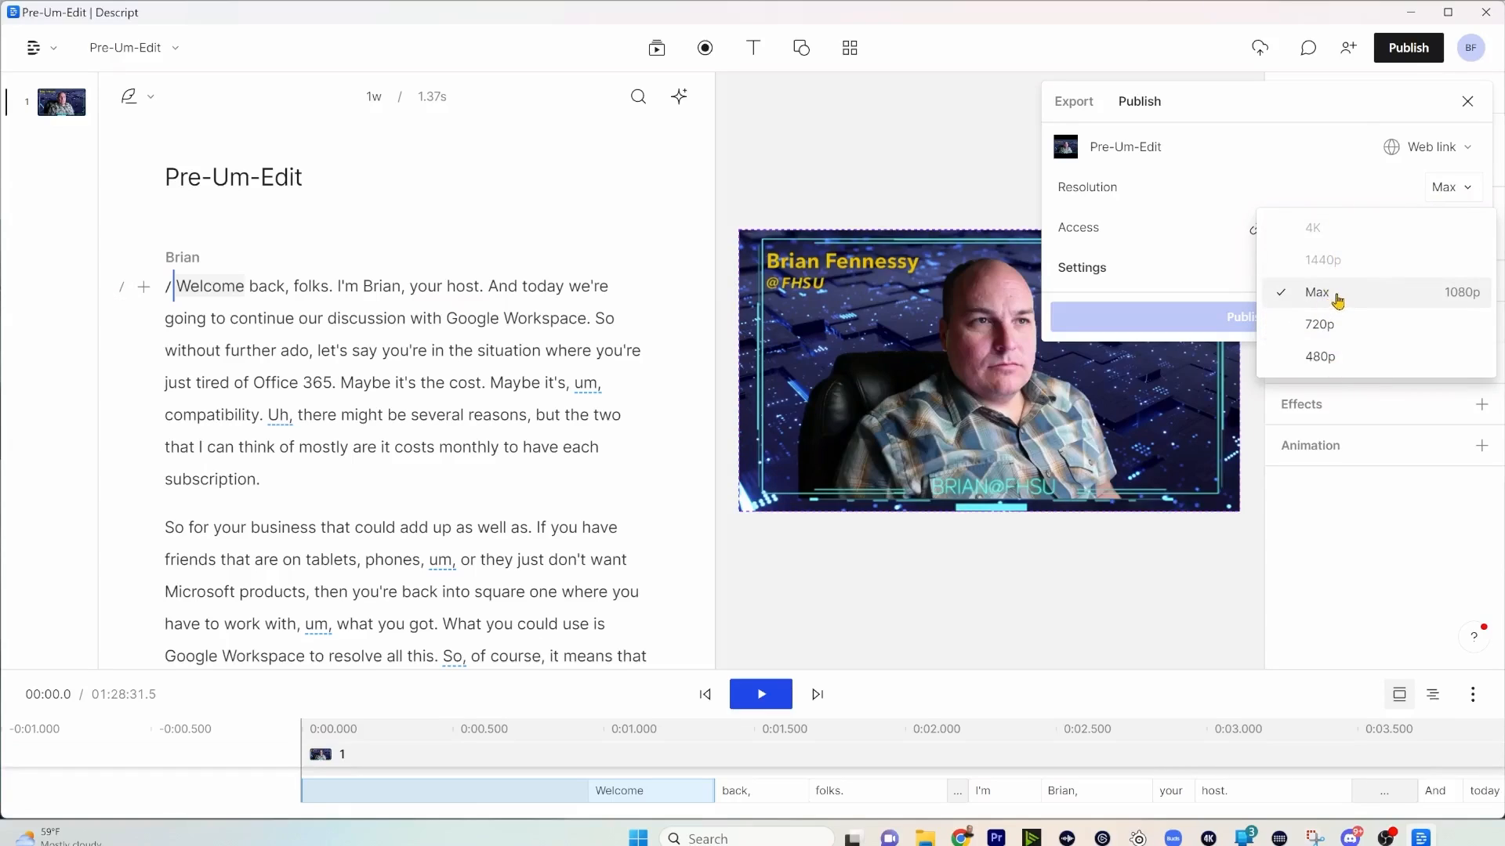
{"action": "left_click", "coordinate": [1478, 303]}
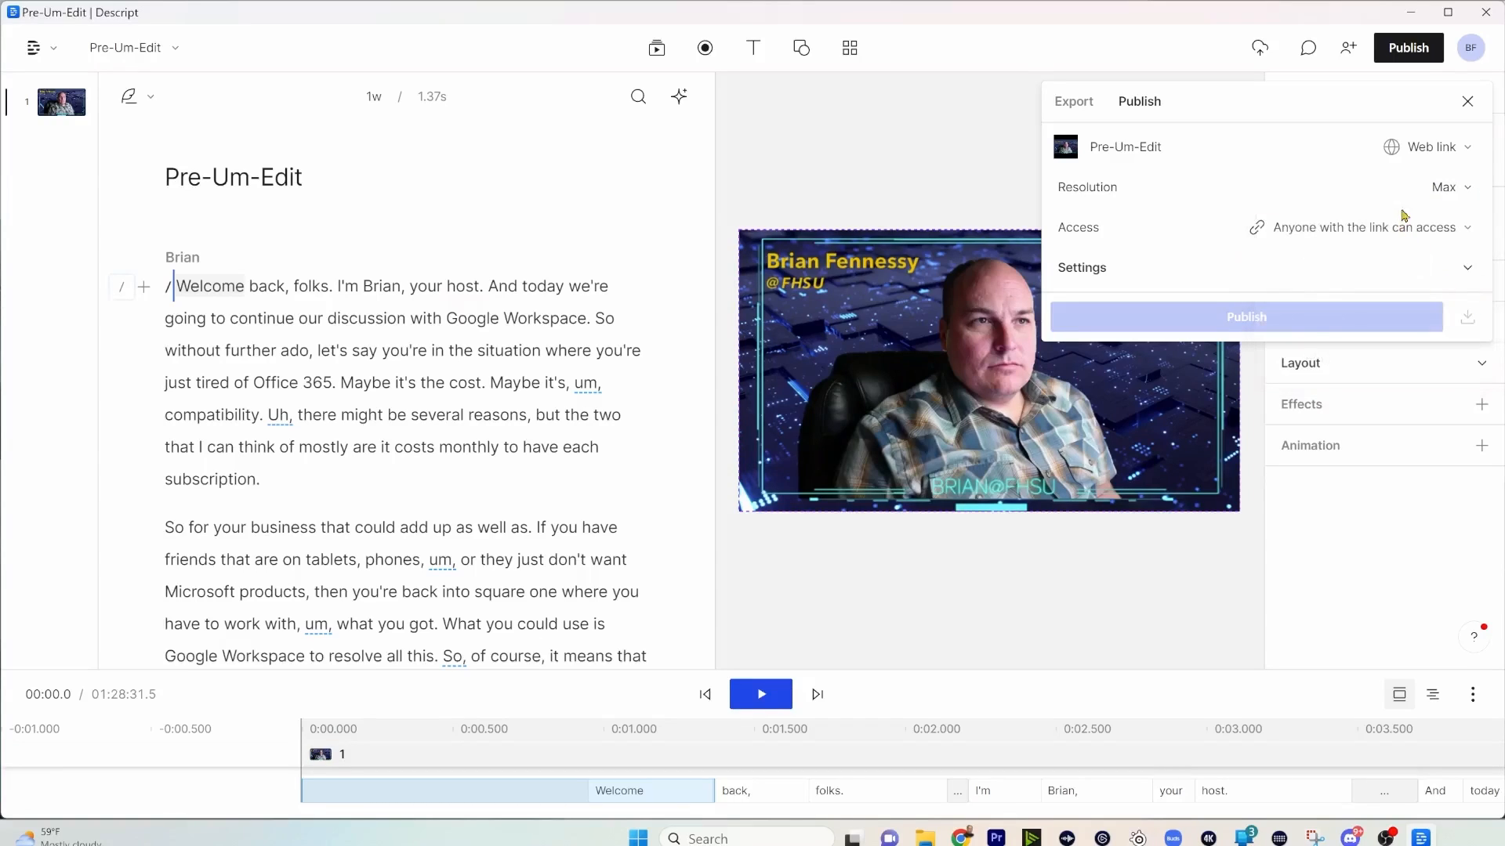
- Examine the access options and the transcript, comment, author, embed and branding settings for publishing as a web link
{"action": "left_click", "coordinate": [1319, 230]}
{"action": "left_click", "coordinate": [1467, 270]}
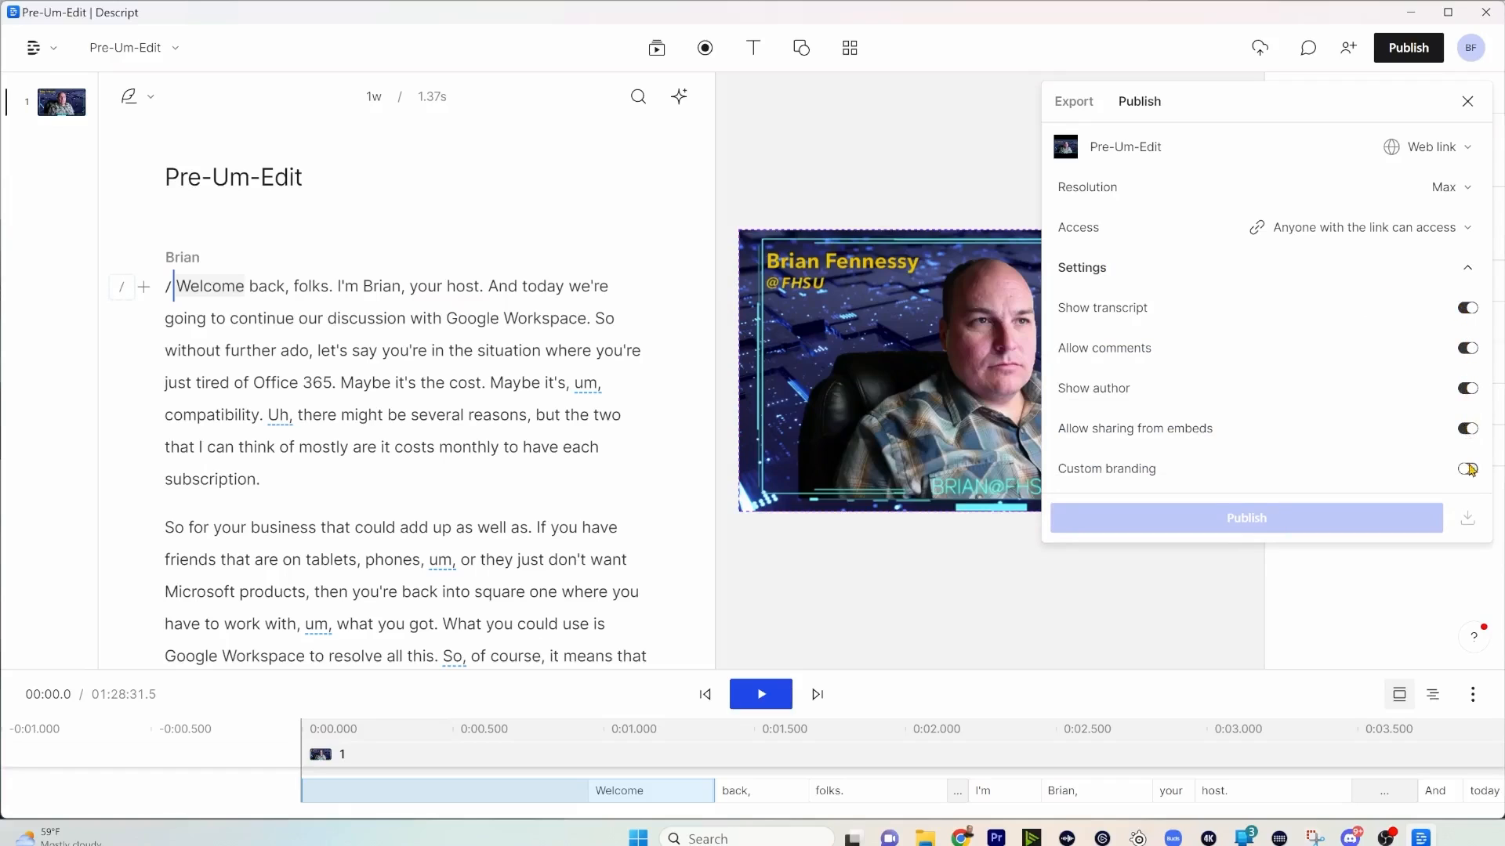
{"action": "left_click", "coordinate": [1191, 270]}
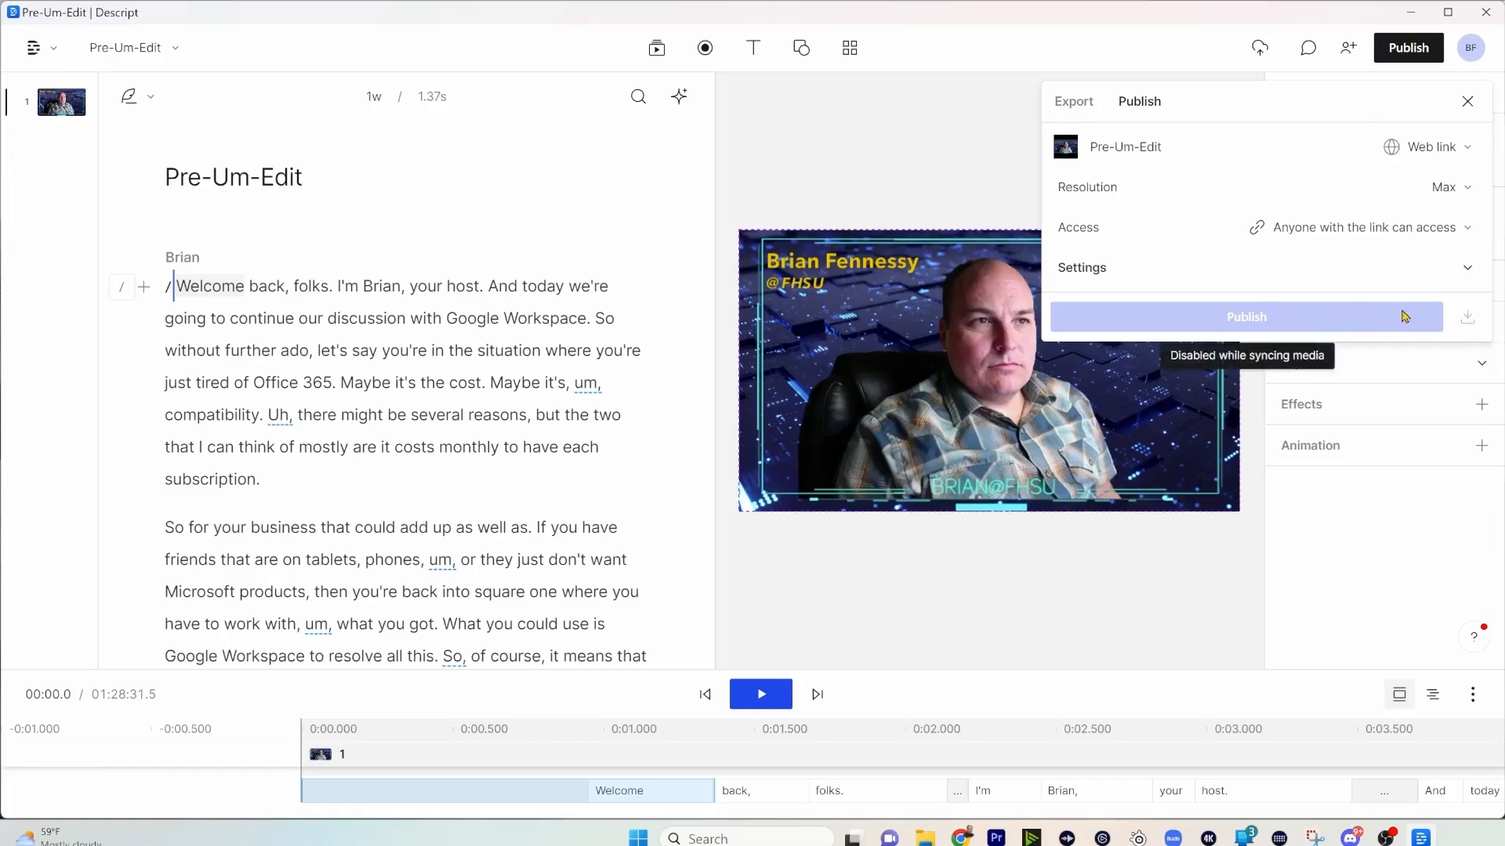
- Set the video export resolution to Max and quality to High, keeping Current selection as the export range
{"action": "left_click", "coordinate": [1071, 101]}
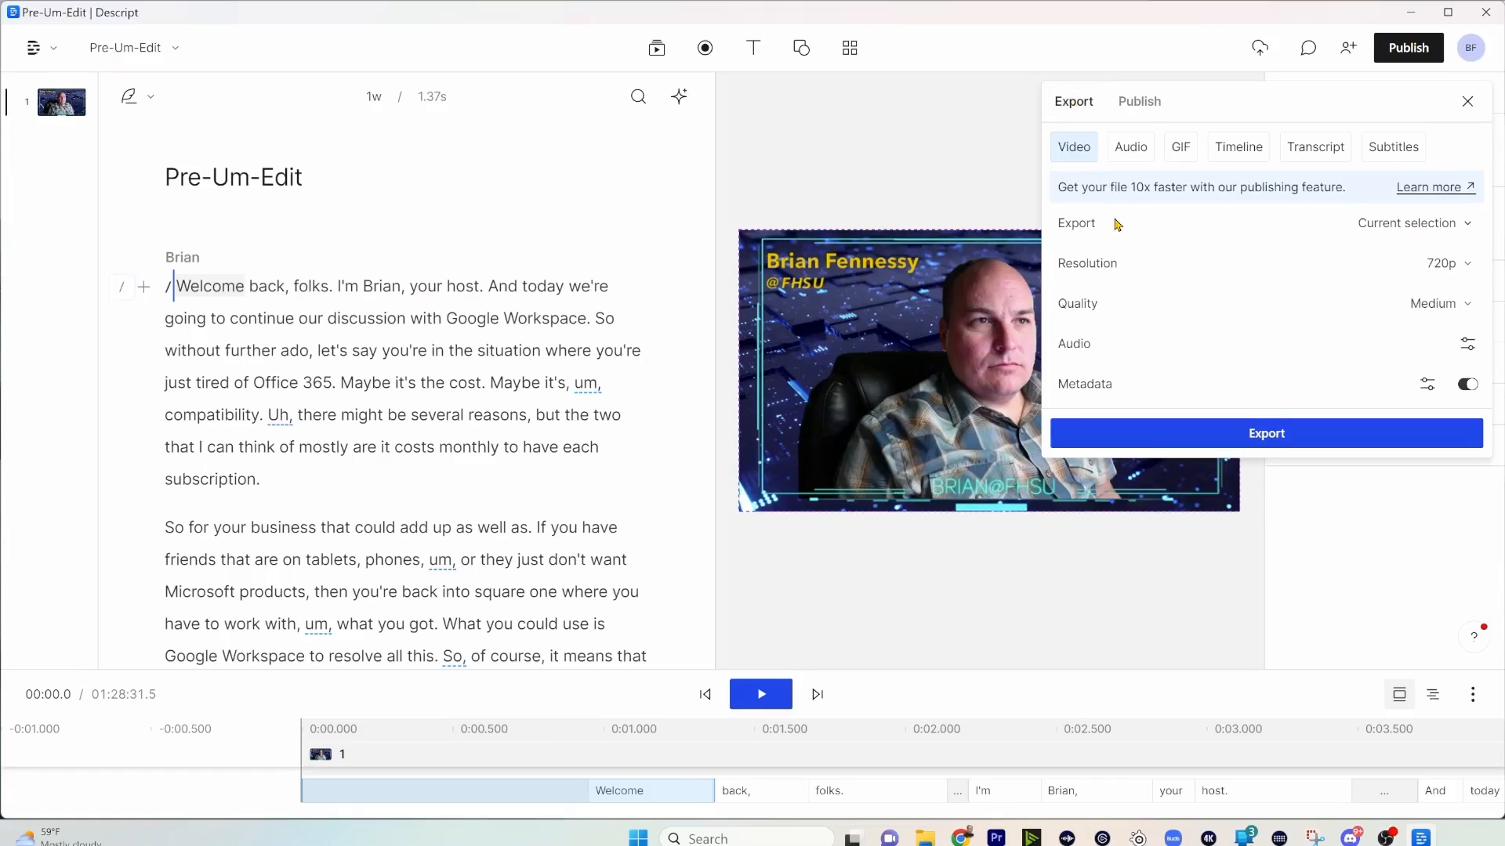
{"action": "left_click", "coordinate": [1428, 232]}
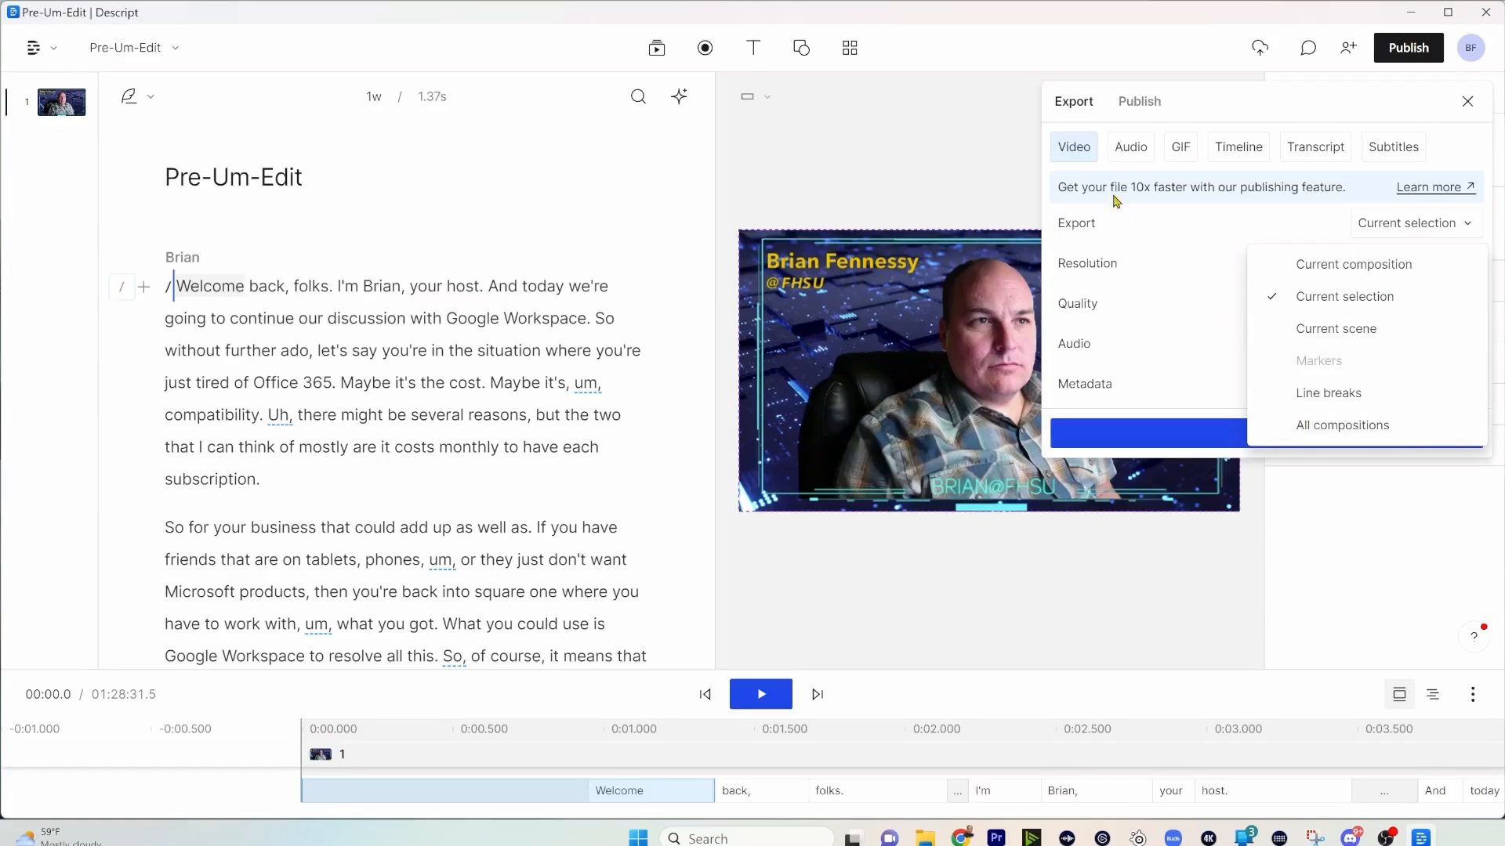
{"action": "left_click", "coordinate": [1187, 203]}
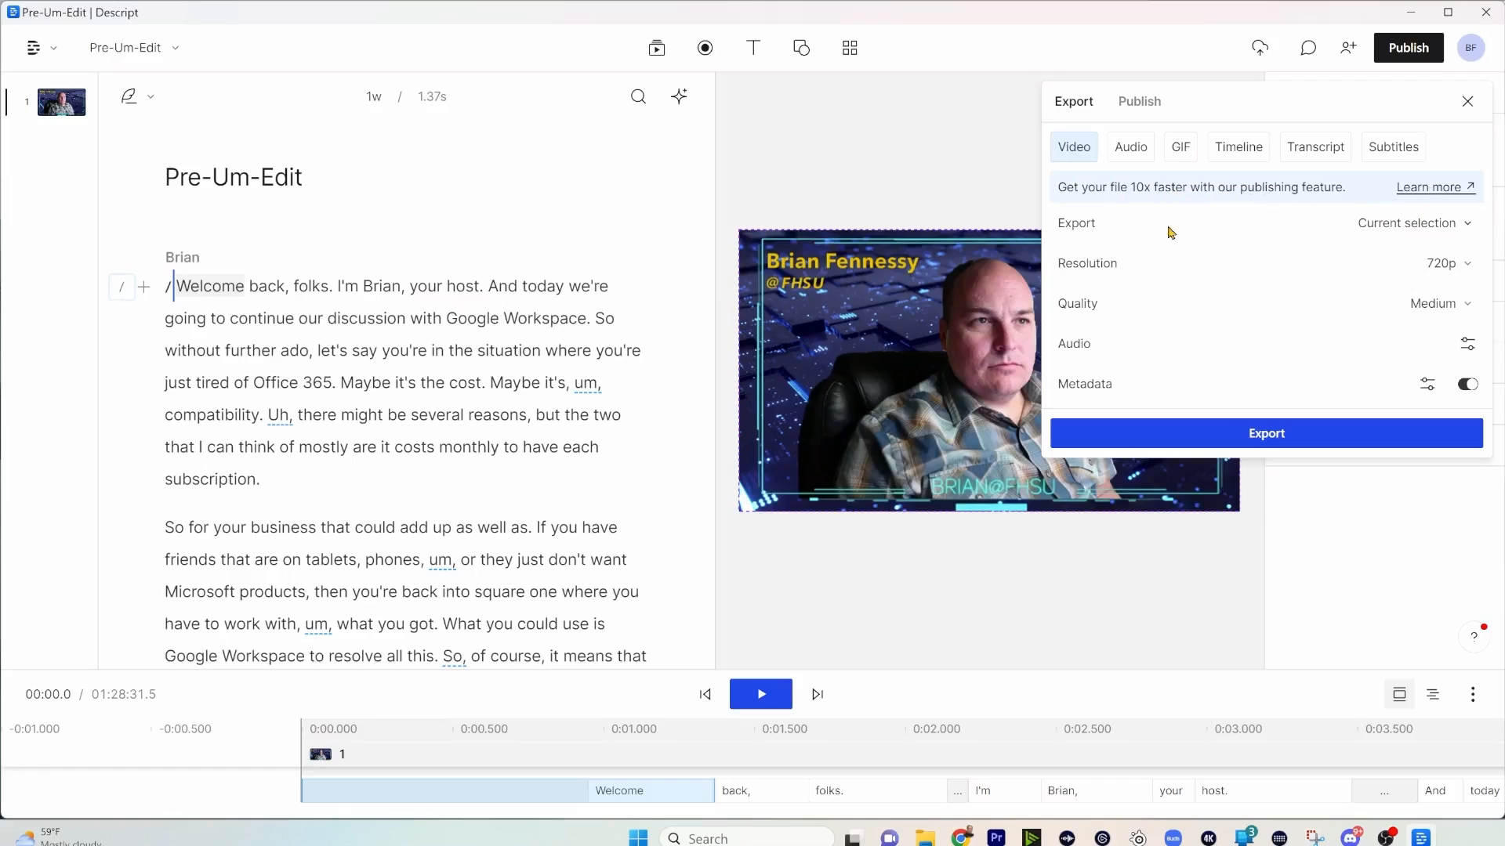
{"action": "left_click", "coordinate": [1466, 265]}
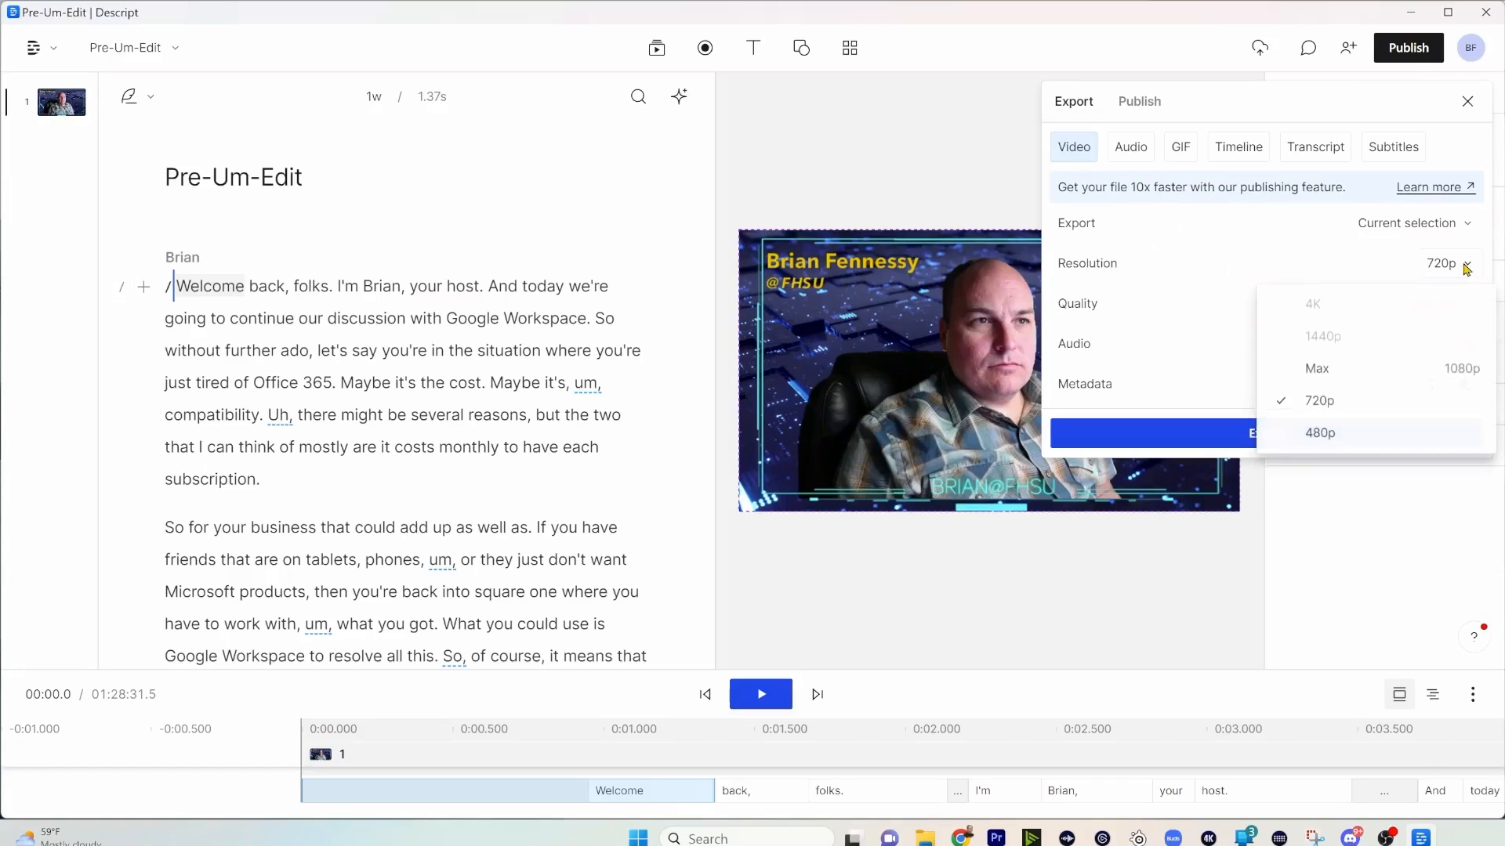
{"action": "left_click", "coordinate": [1395, 373]}
{"action": "left_click", "coordinate": [1444, 308]}
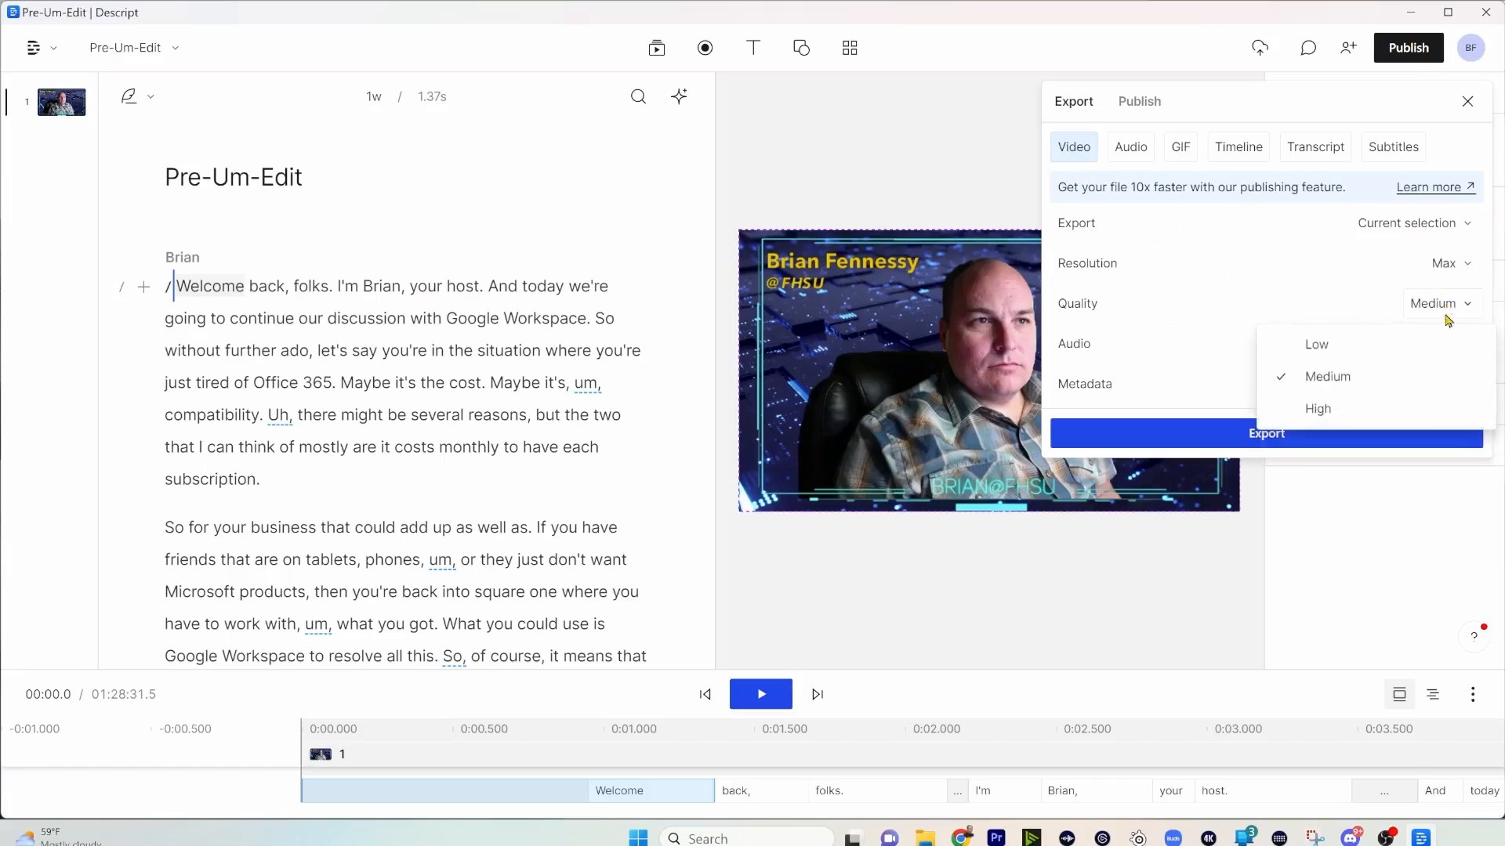
{"action": "left_click", "coordinate": [1380, 409]}
- Examine the video export's audio settings, bitrate options and metadata fields, and close the export settings without exporting
{"action": "left_click", "coordinate": [1467, 346]}
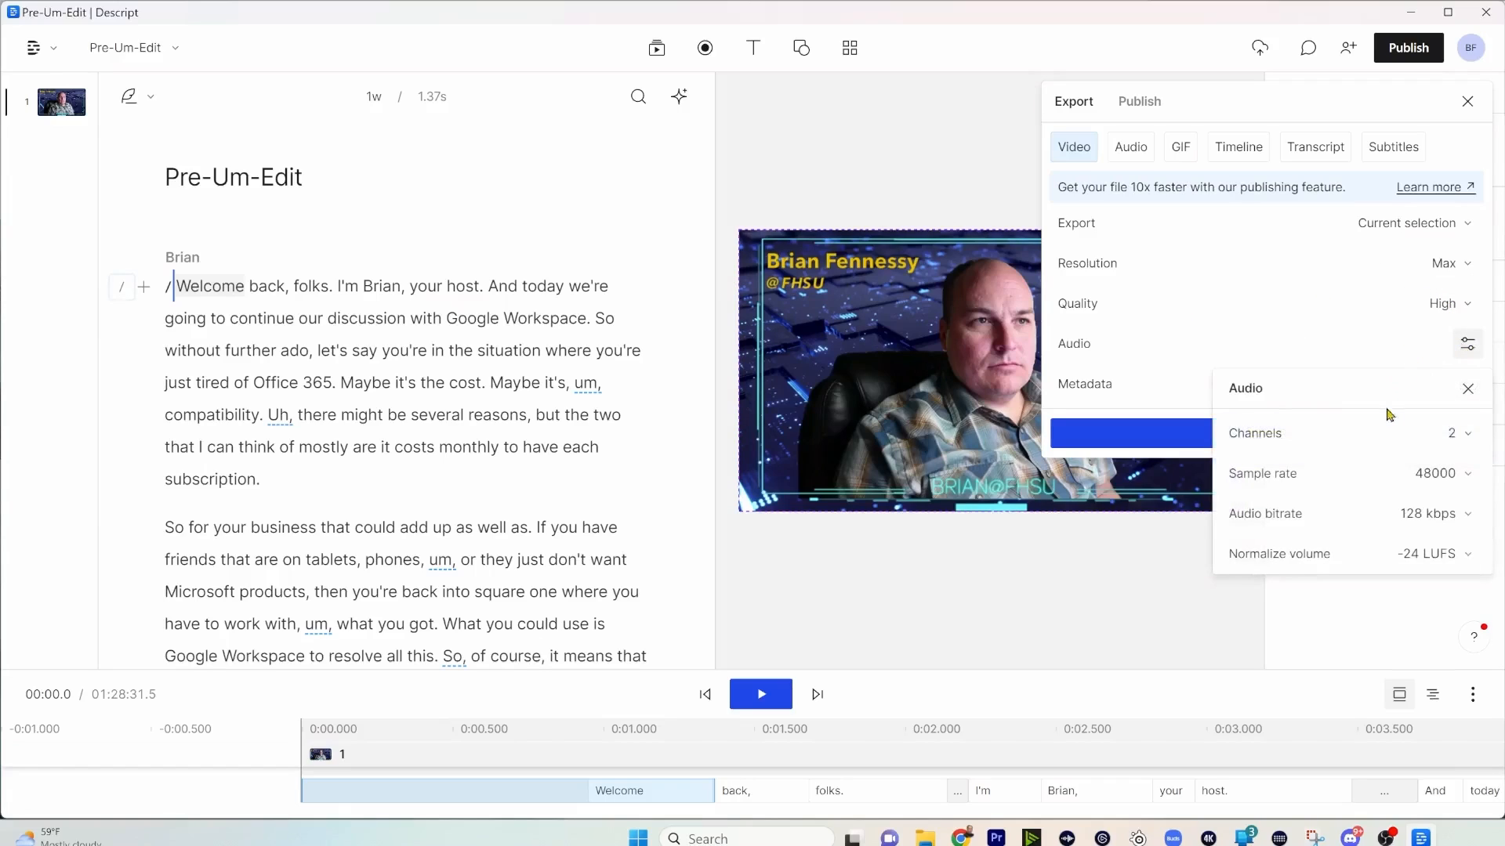
{"action": "left_click", "coordinate": [1423, 517]}
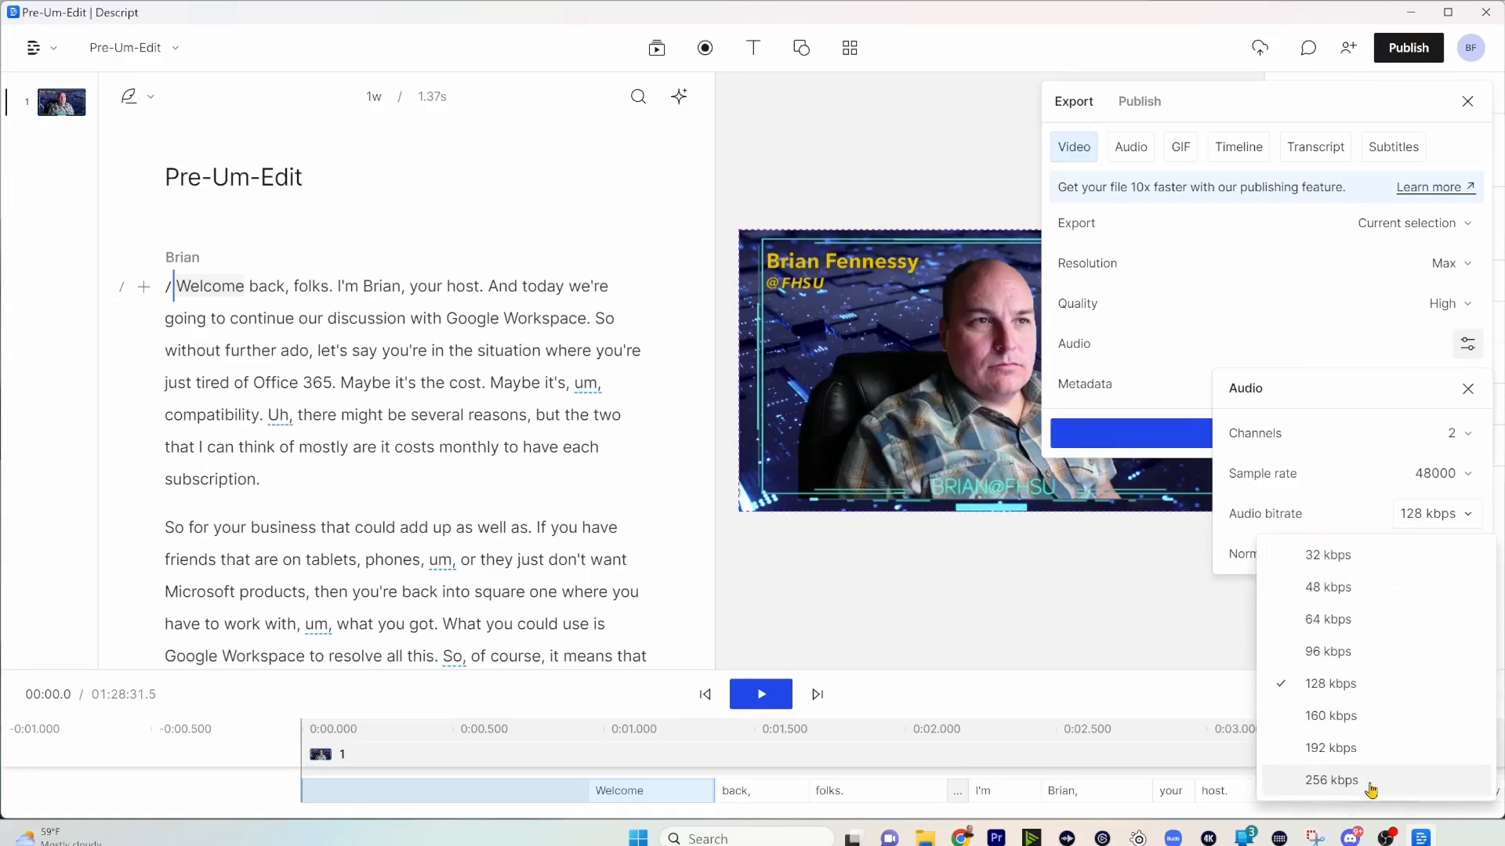
{"action": "left_click", "coordinate": [1436, 511]}
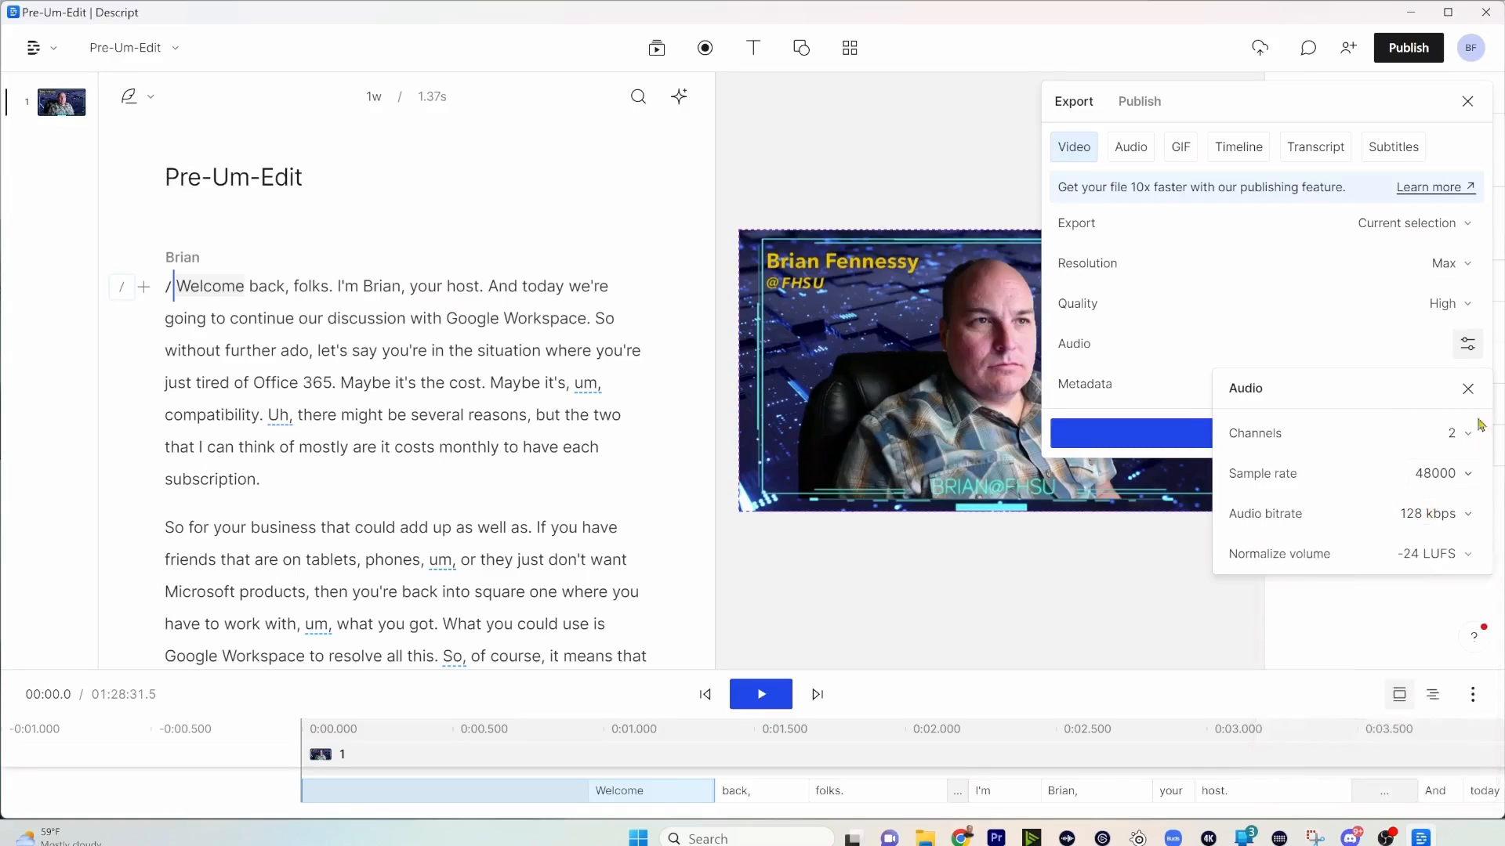
{"action": "left_click", "coordinate": [1456, 350]}
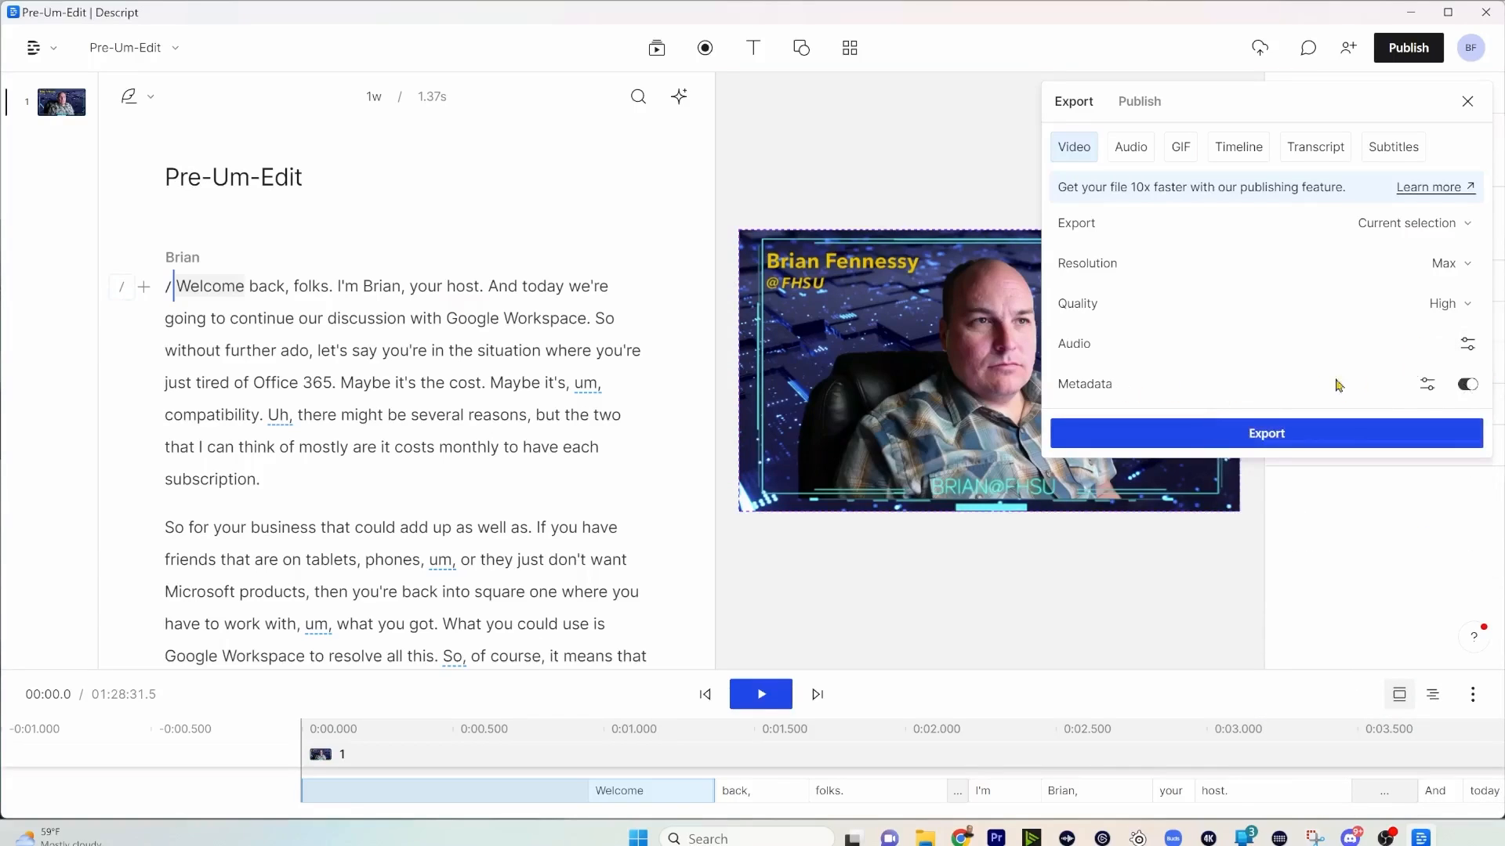
{"action": "left_click", "coordinate": [1429, 386]}
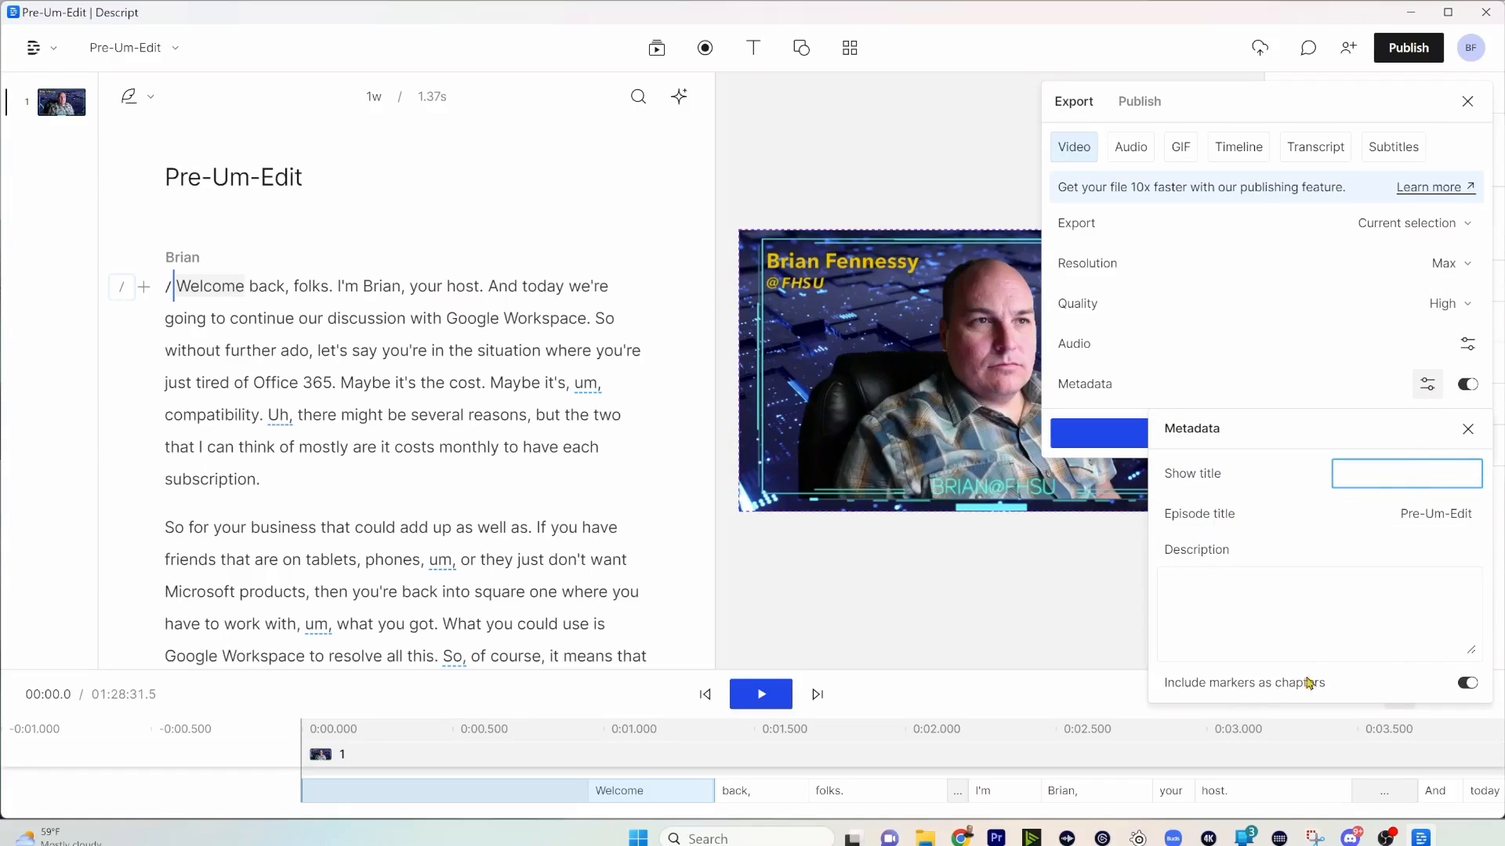
{"action": "left_click", "coordinate": [1467, 429]}
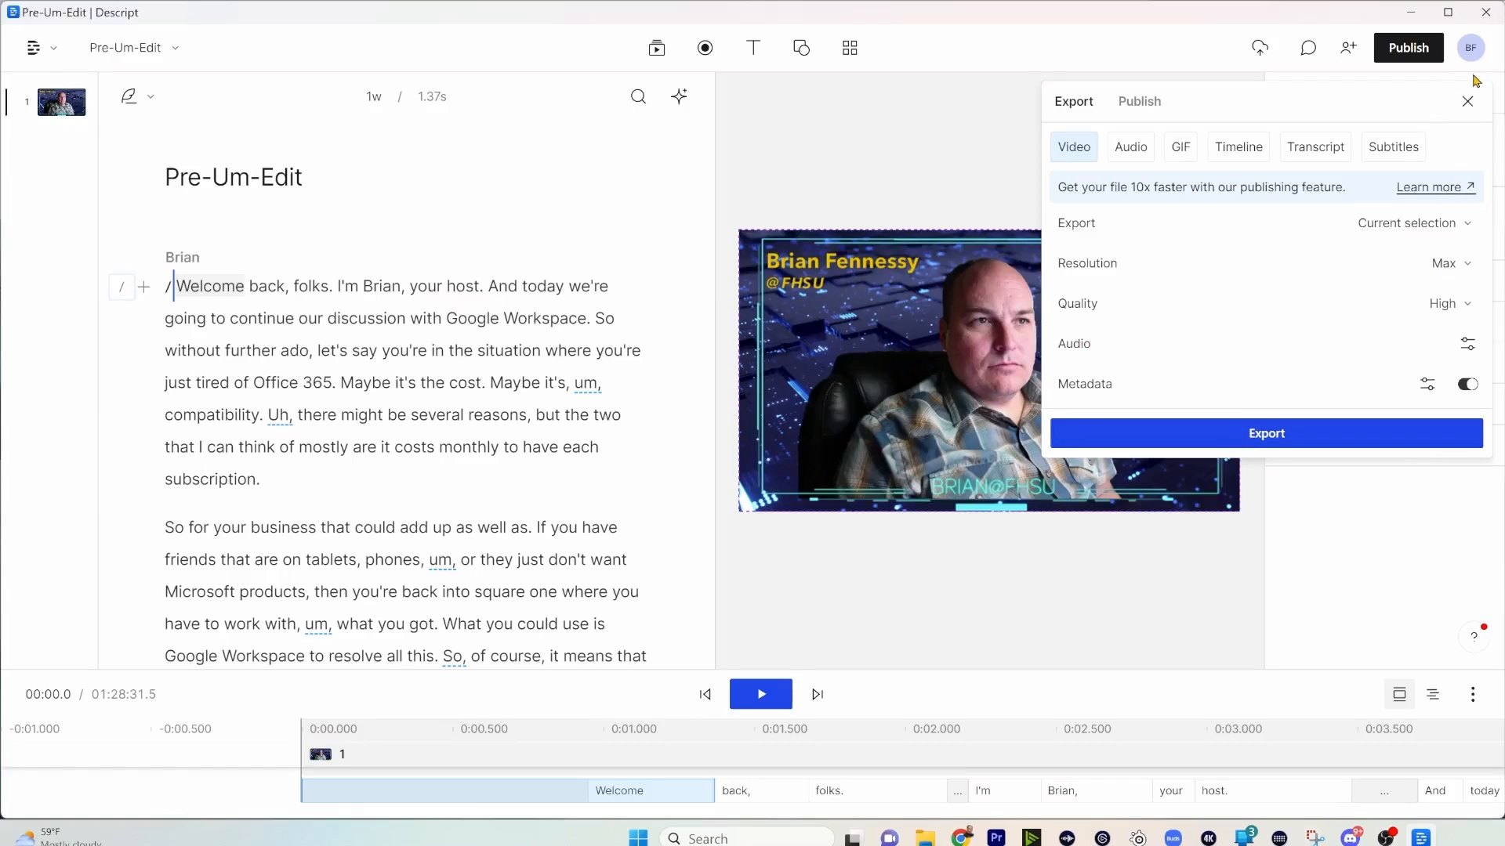
{"action": "left_click", "coordinate": [1467, 101]}
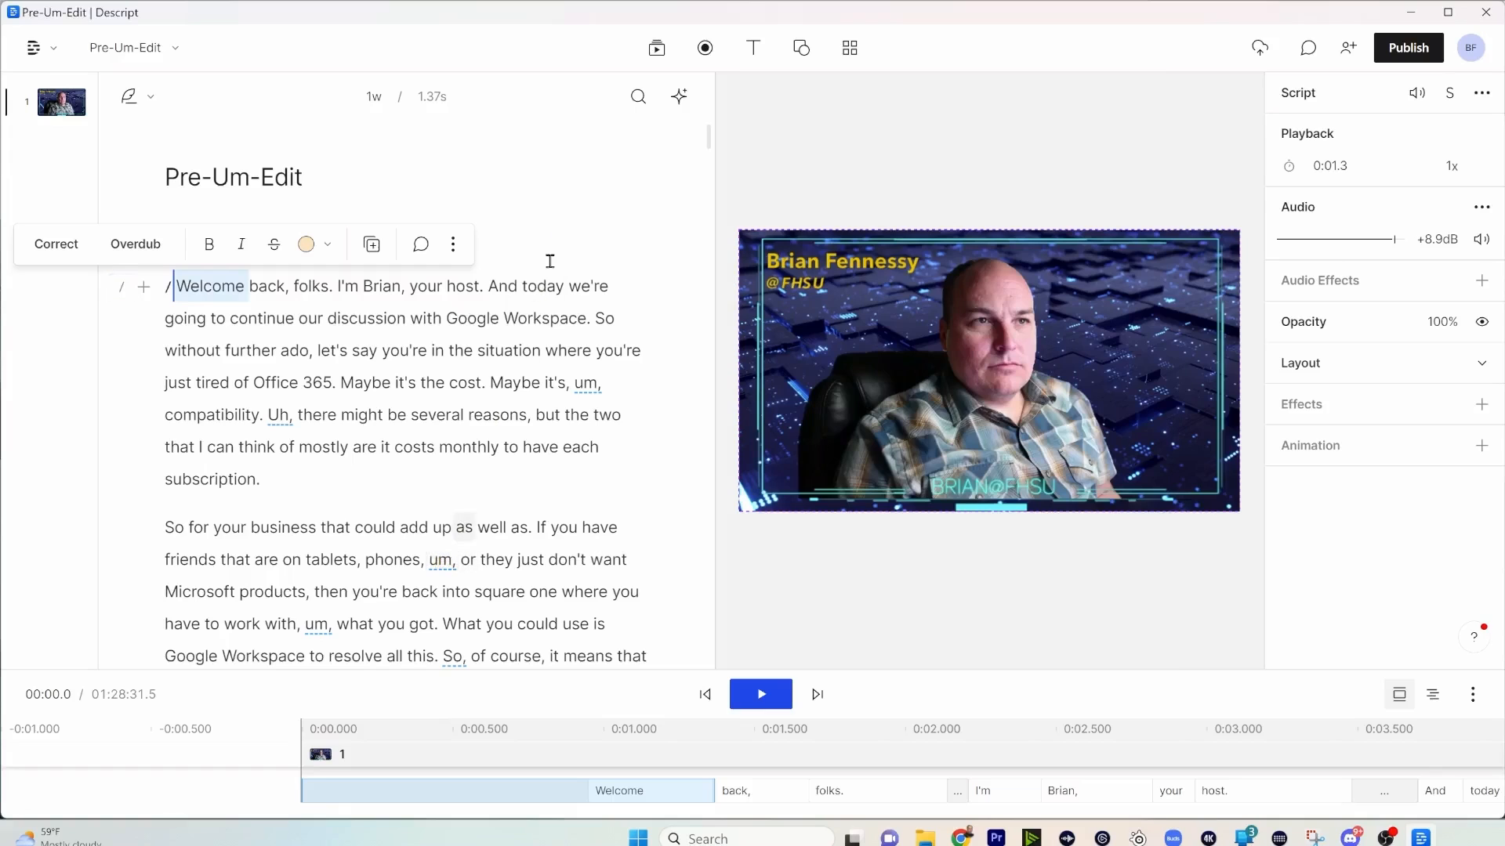
{"action": "left_click", "coordinate": [573, 176]}
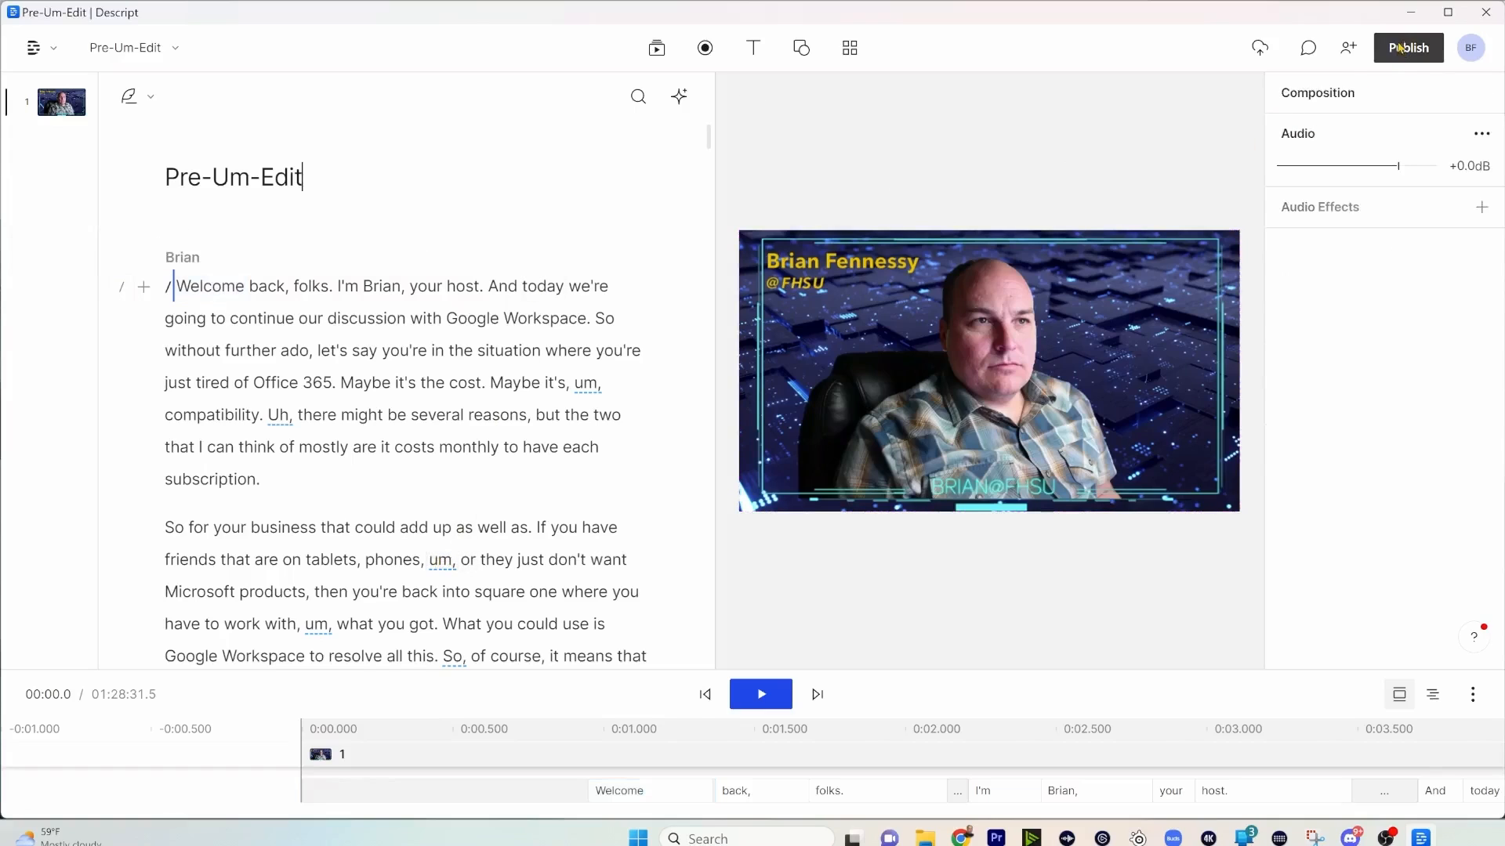
- Switch to Chrome, review the filler word removal limits on Descript's pricing page, and return to Descript
{"action": "left_click", "coordinate": [1411, 12]}
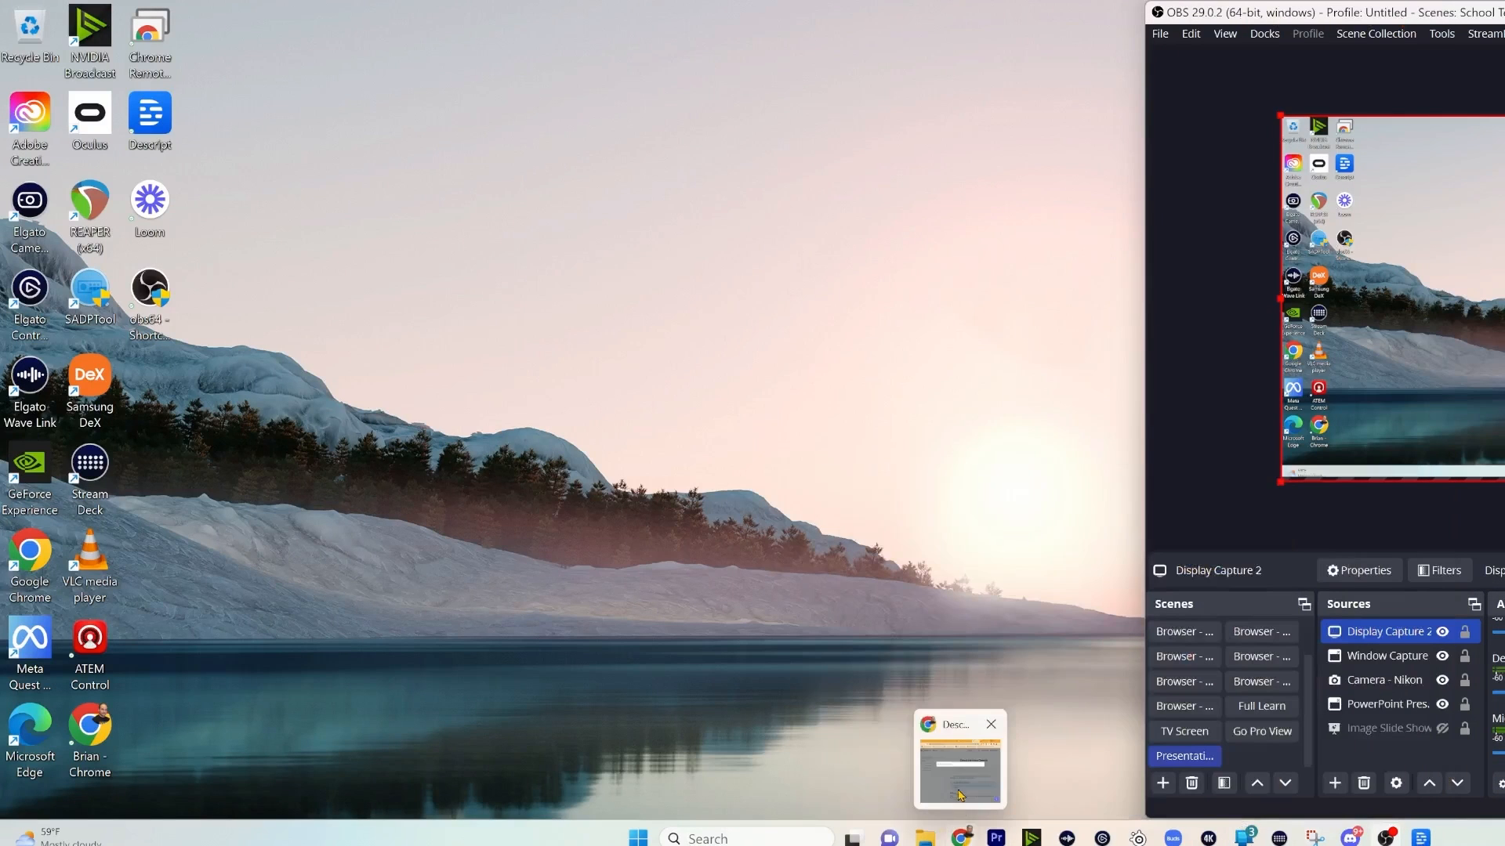
{"action": "left_click", "coordinate": [960, 837]}
{"action": "left_click", "coordinate": [618, 26]}
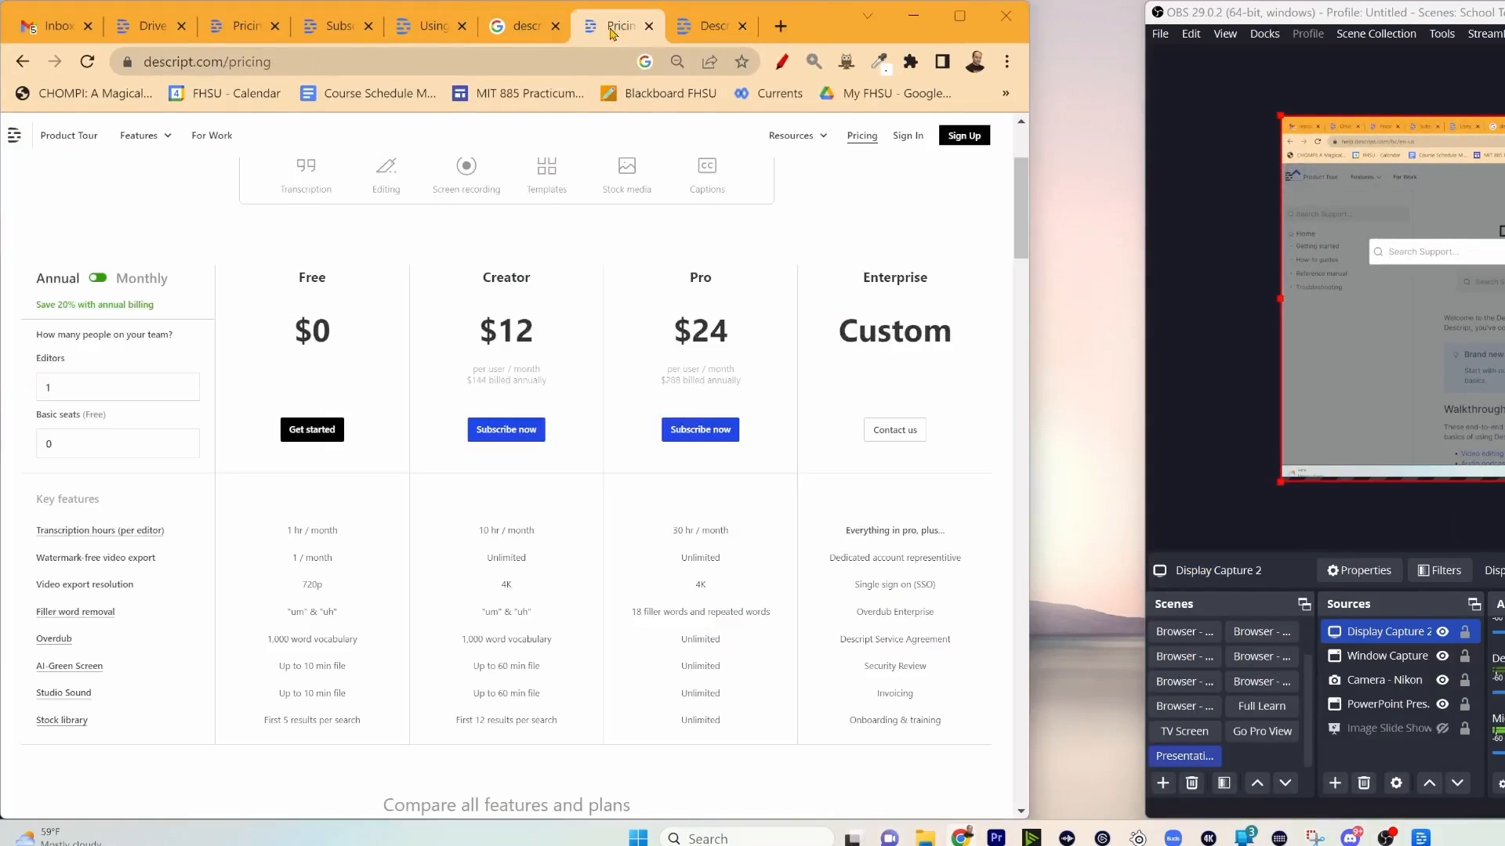
{"action": "mouse_move", "coordinate": [95, 610]}
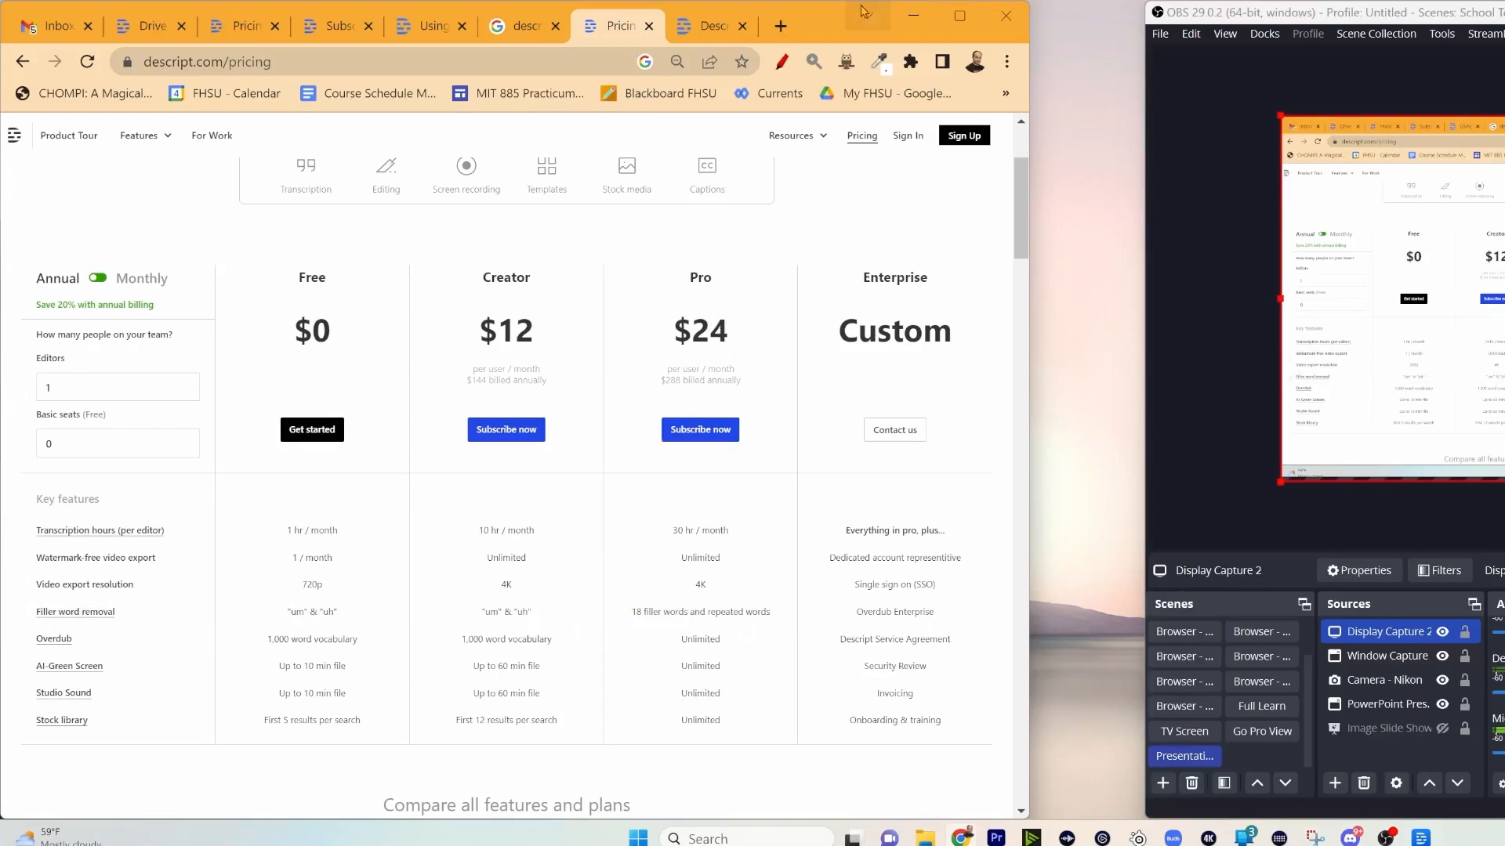
{"action": "left_click", "coordinate": [1421, 837]}
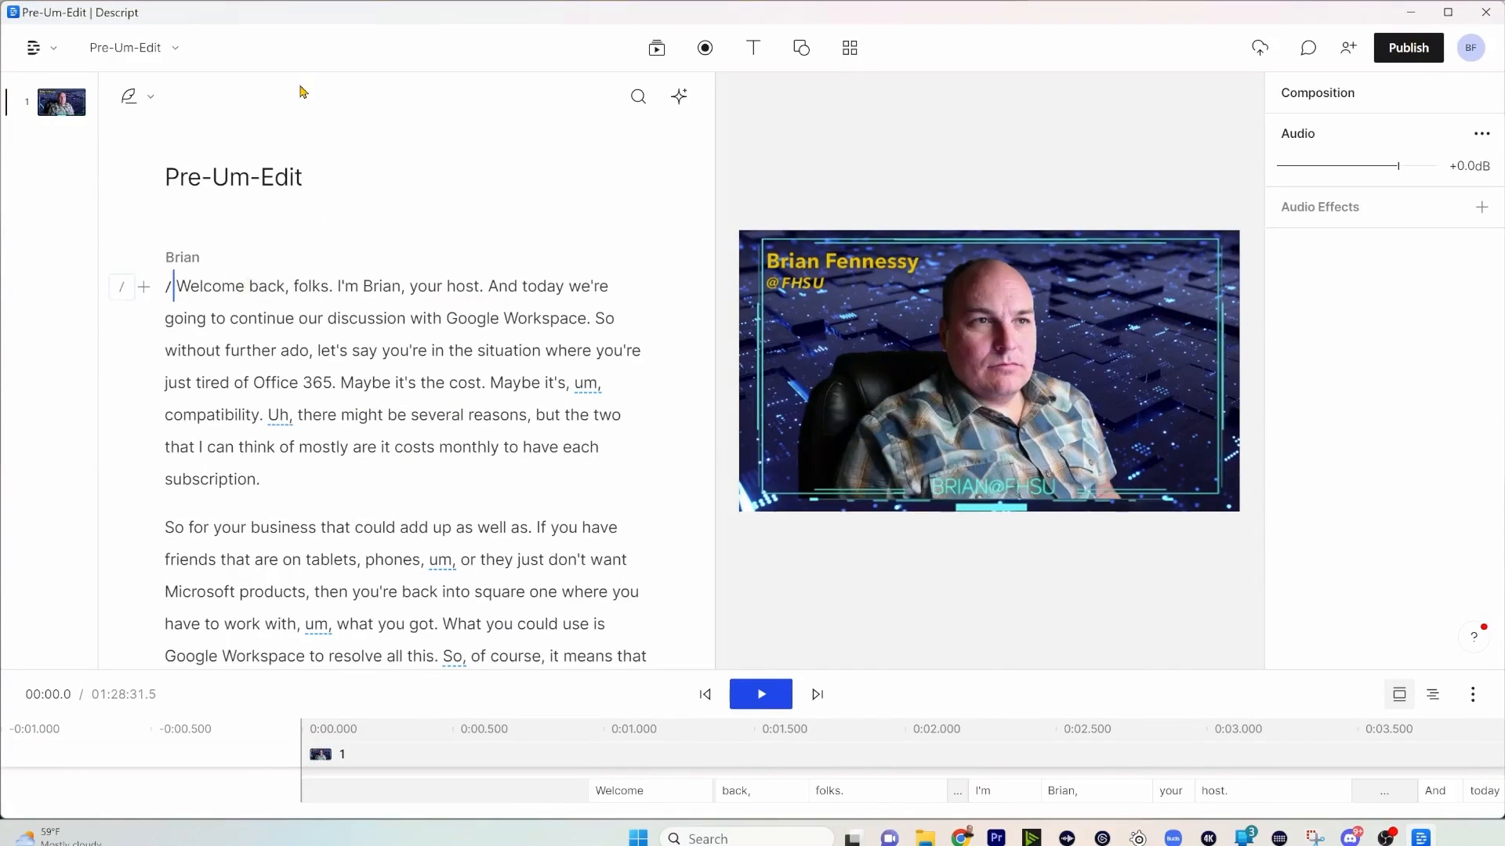
- Switch the transcript to Write mode and insert "Hello" before the opening word "Welcome"
{"action": "left_click", "coordinate": [144, 96]}
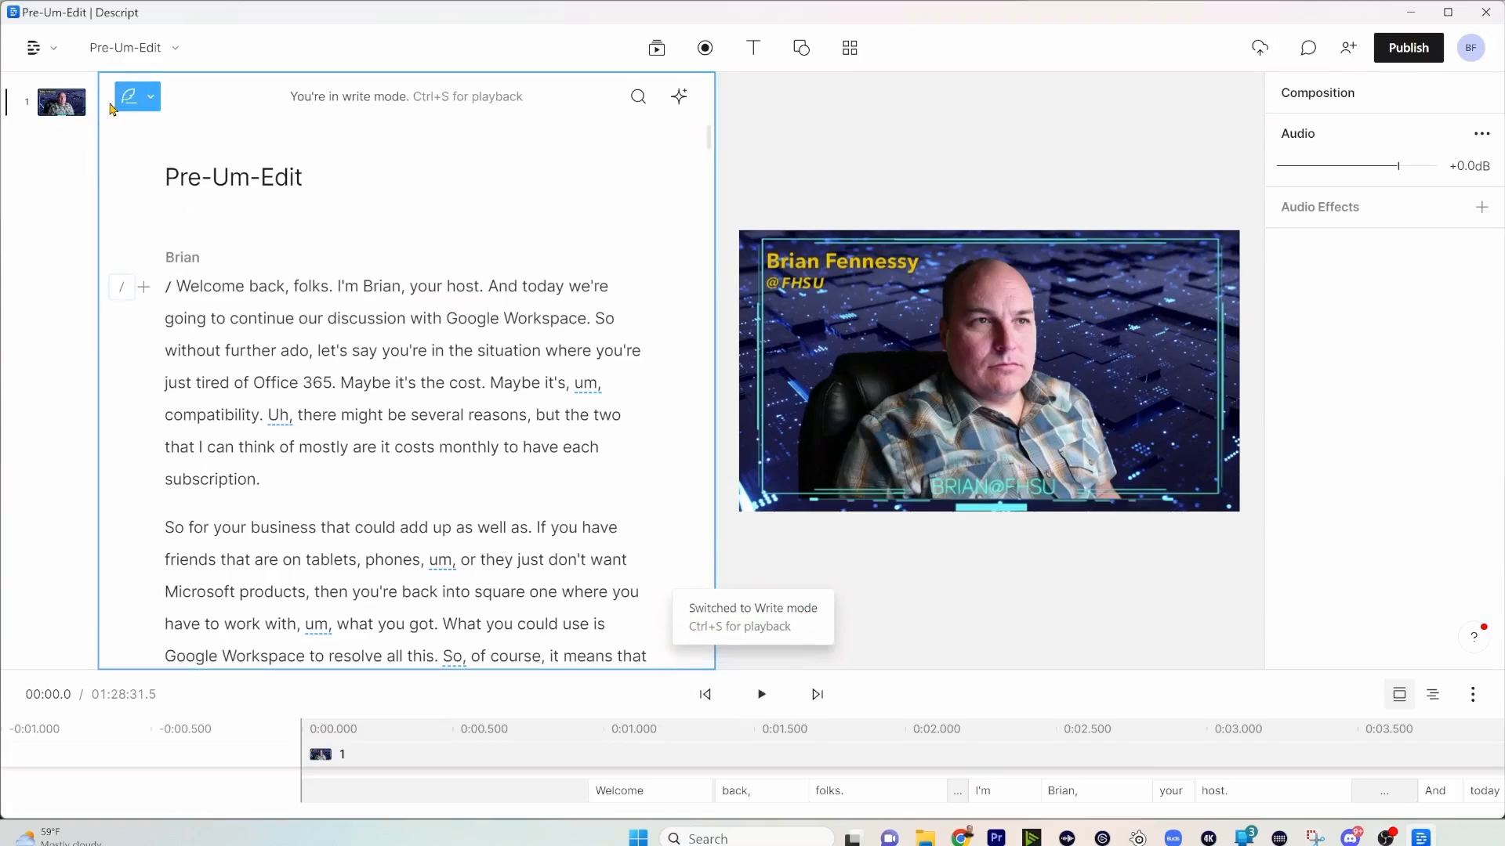
{"action": "left_click", "coordinate": [177, 287]}
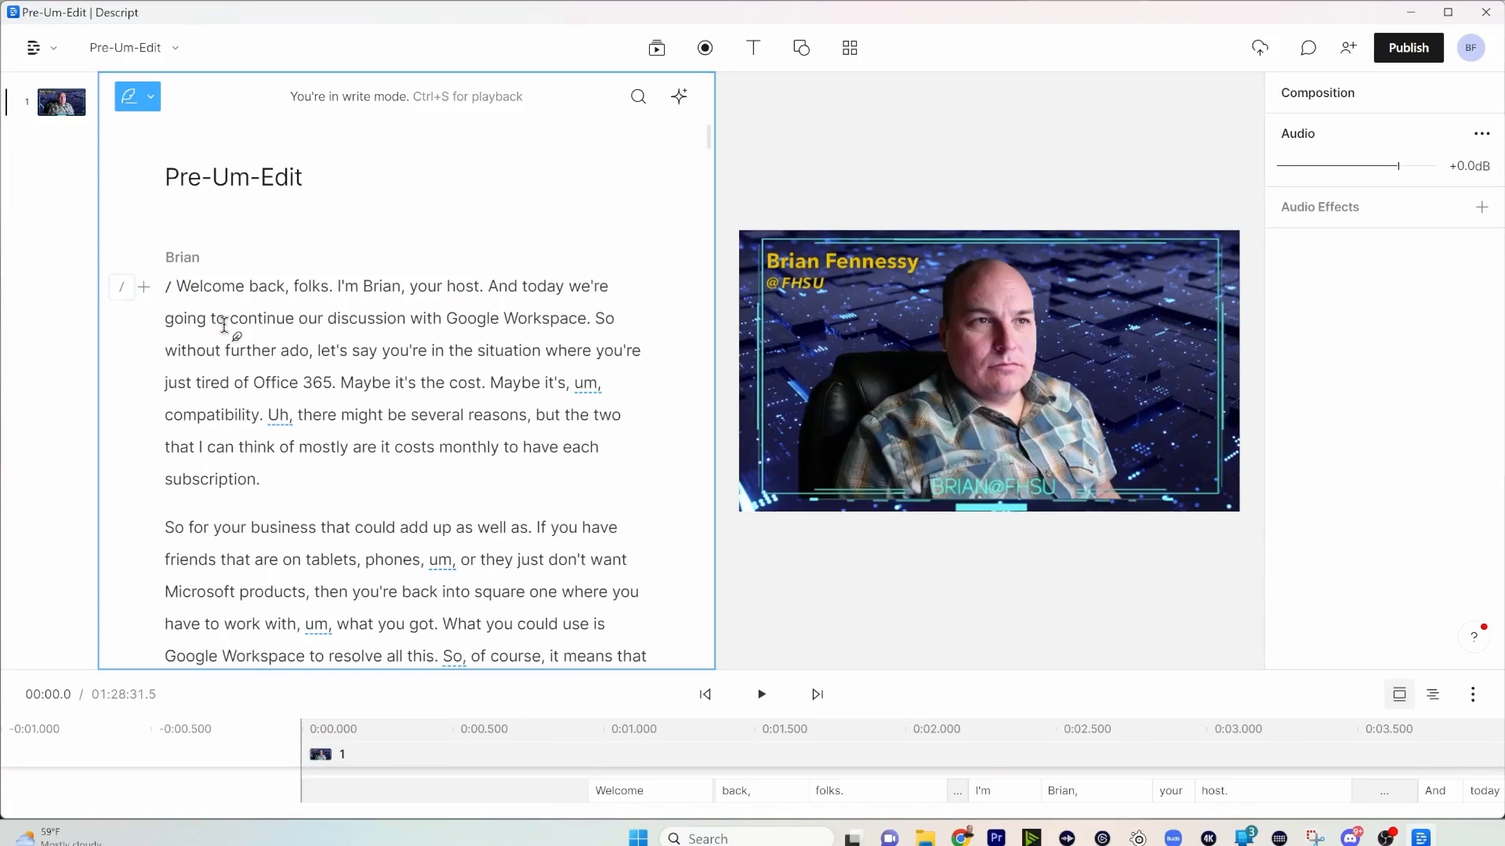
{"action": "type", "text": "Hello"}
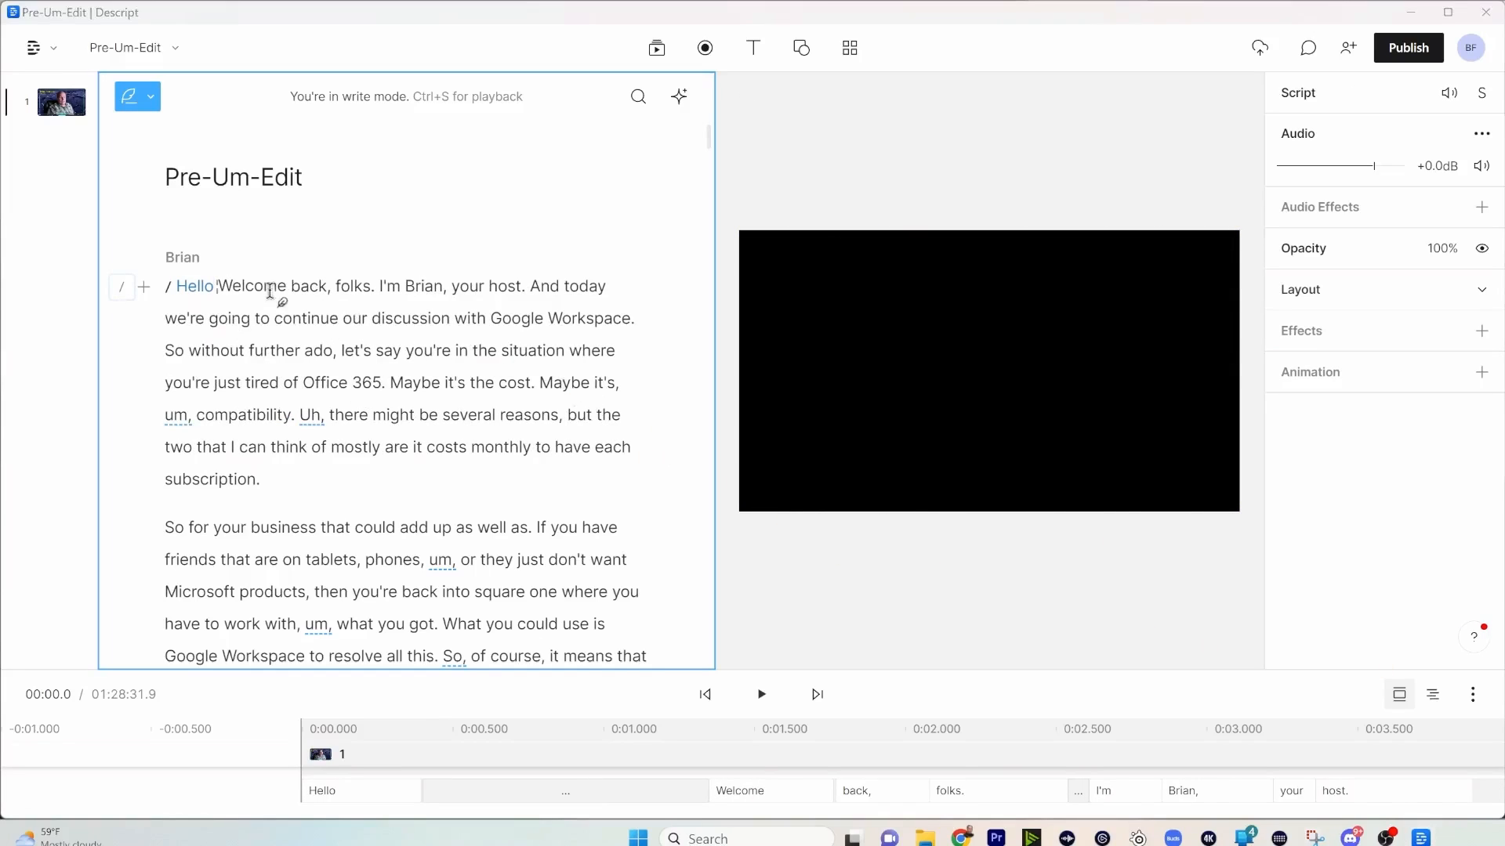
- Remove the inserted "Hello" from the start of the transcript, leaving "Welcome" as the first word
{"action": "double_click", "coordinate": [196, 288]}
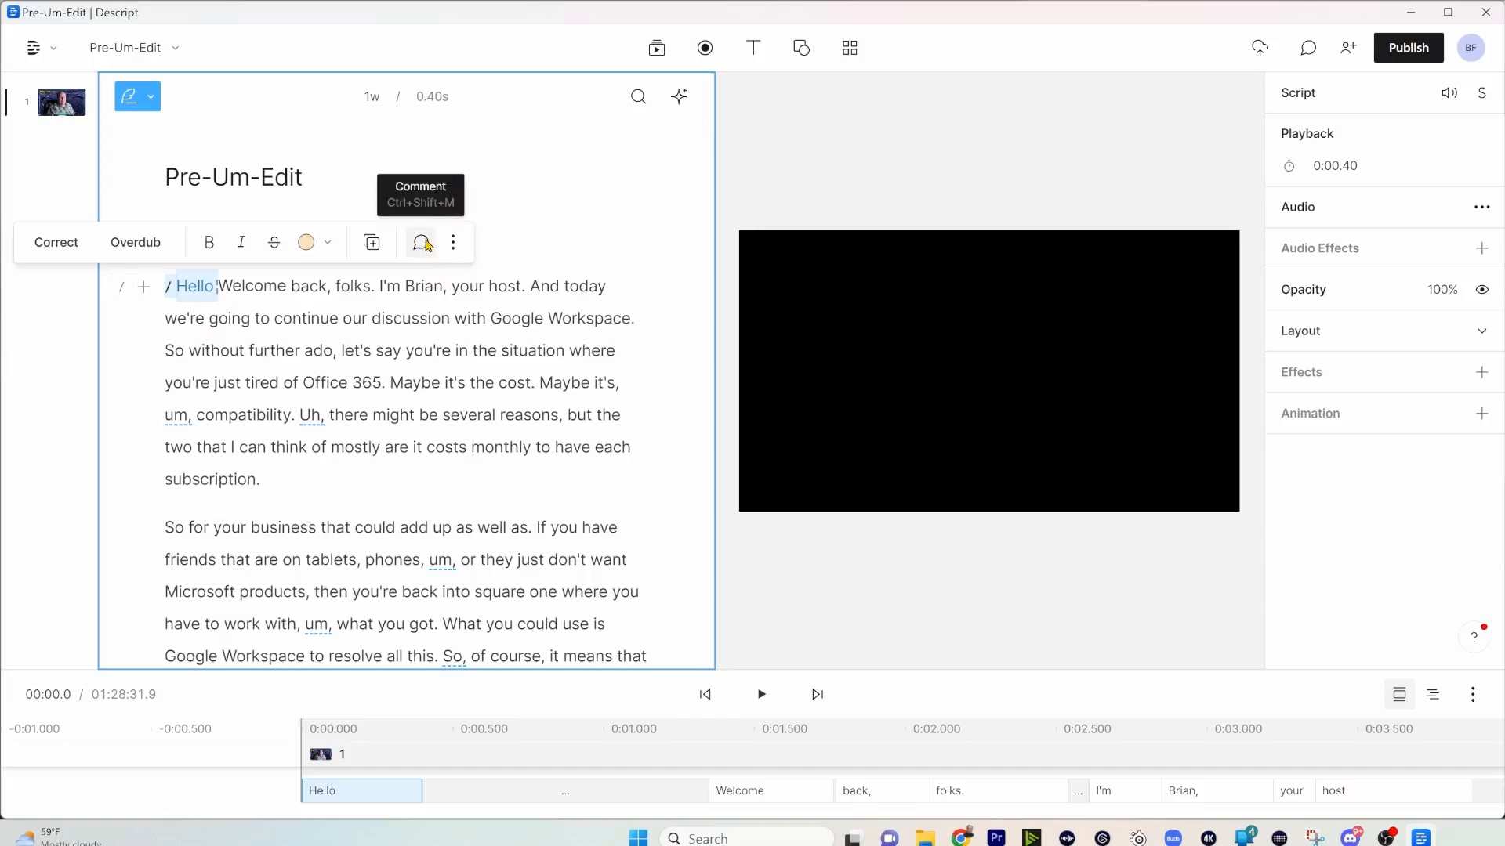
{"action": "key", "text": "BackSpace"}
{"action": "type", "text": "HJ"}
{"action": "key", "text": "BackSpace"}
{"action": "key", "text": "BackSpace"}
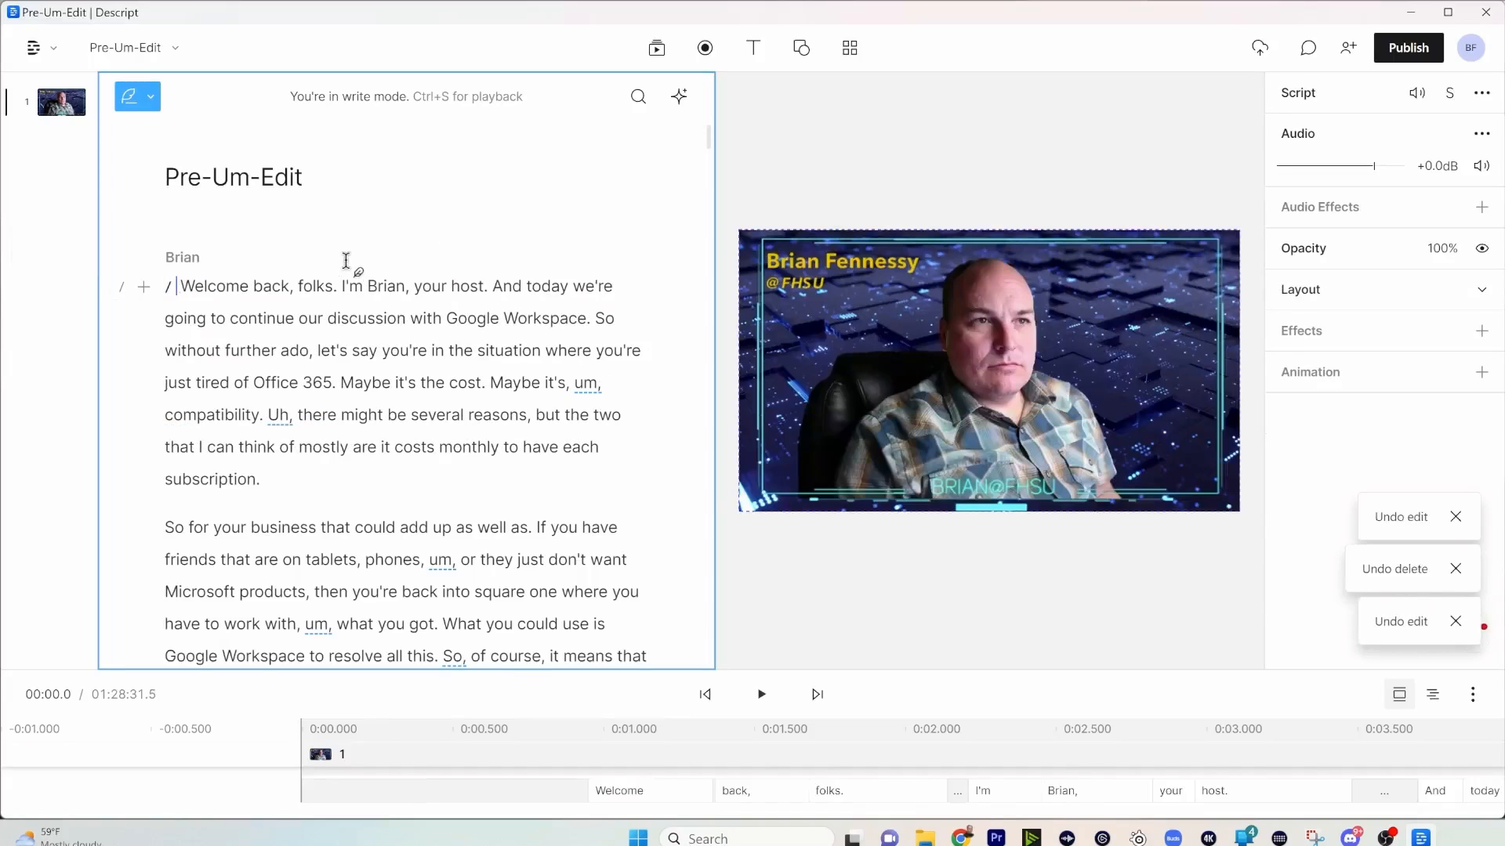
- Preview the video at the word "back" and at "let's say" in the transcript, and return the playhead to the start
{"action": "double_click", "coordinate": [274, 287]}
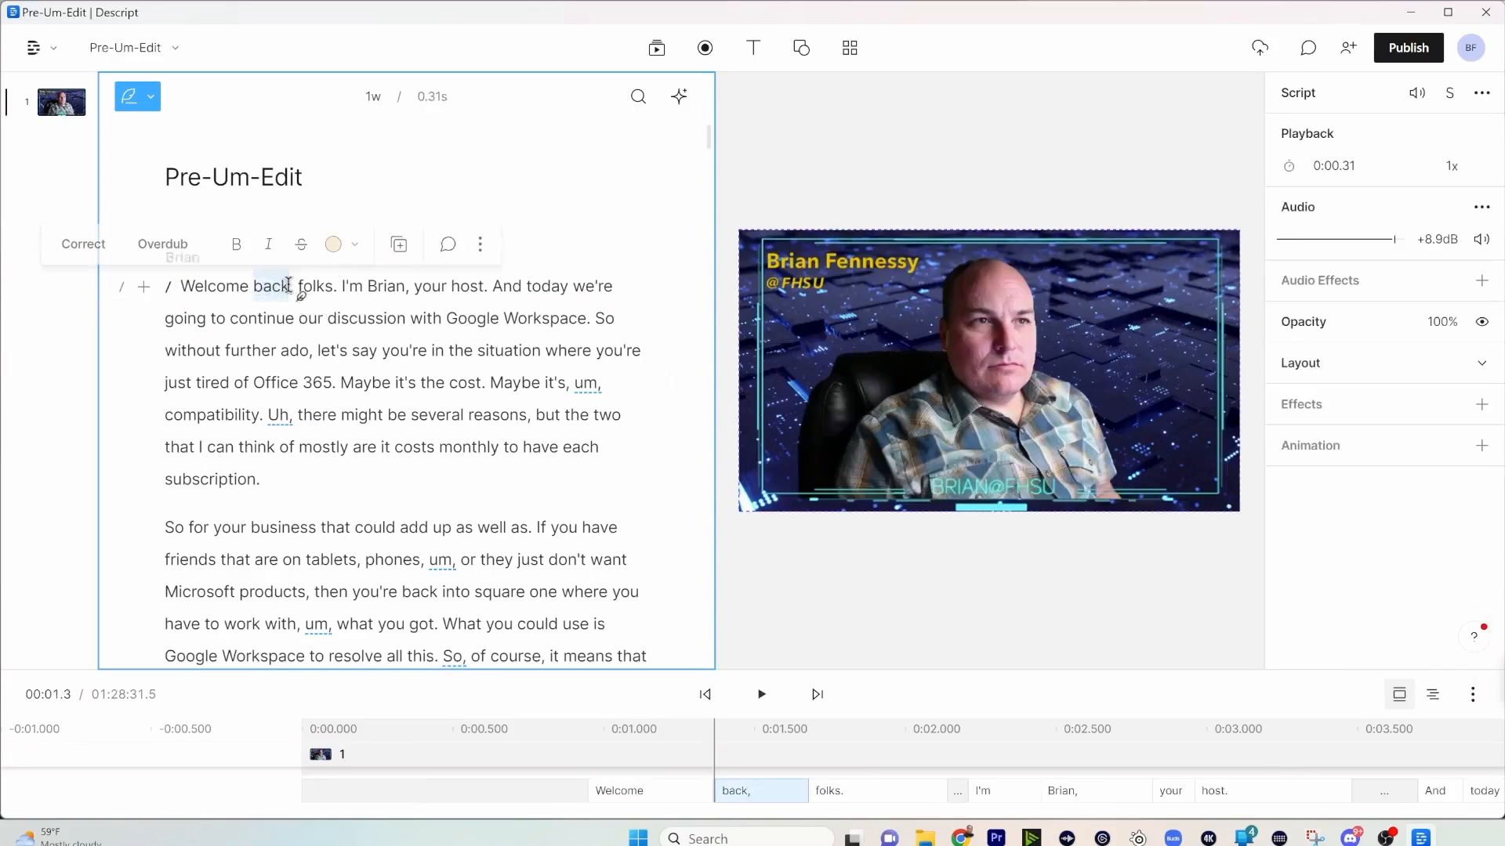
{"action": "left_click", "coordinate": [359, 364]}
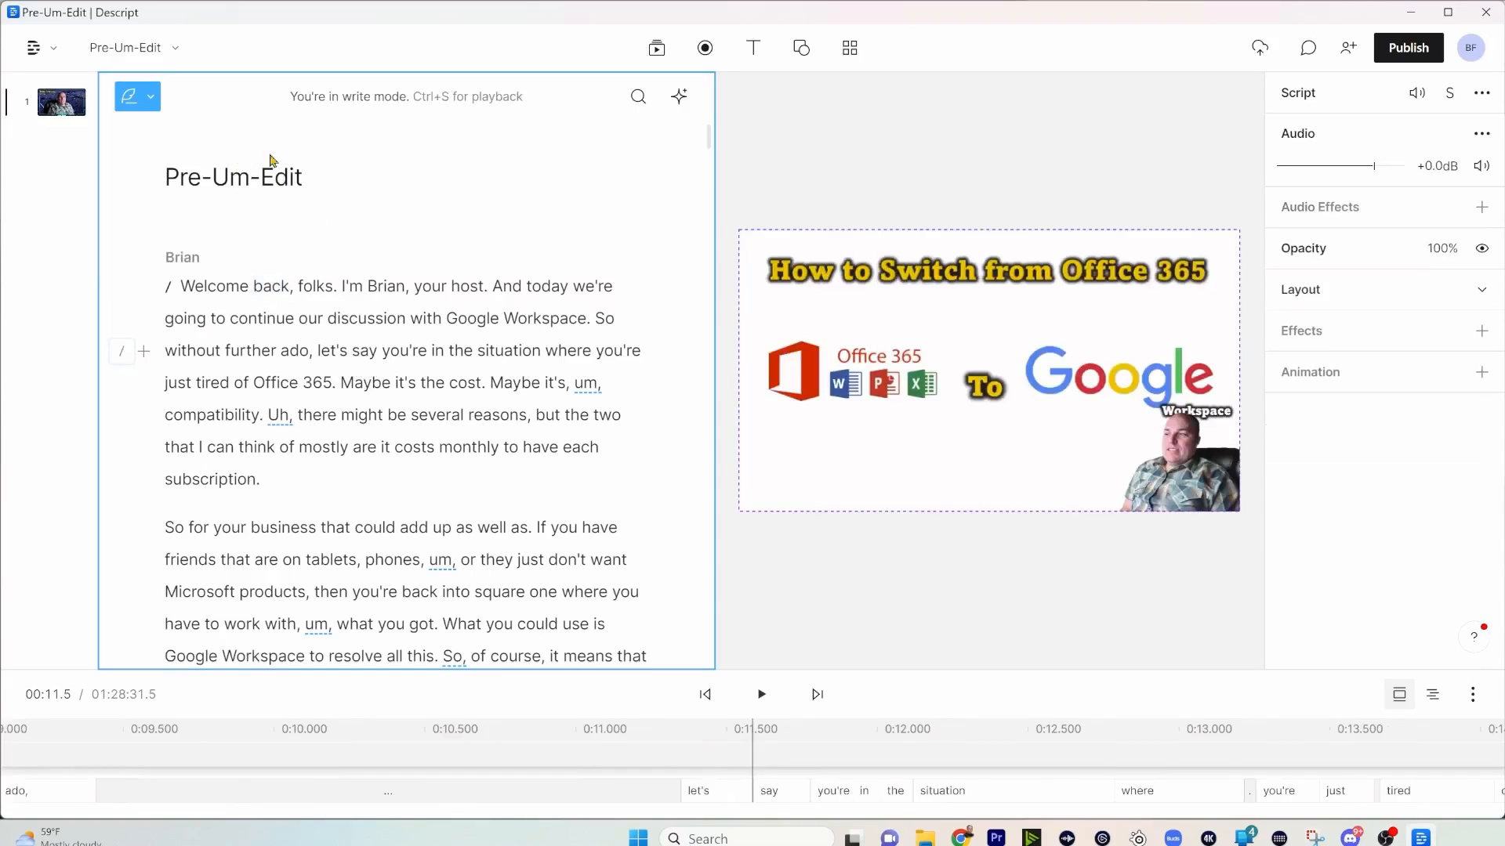
{"action": "left_click", "coordinate": [182, 287]}
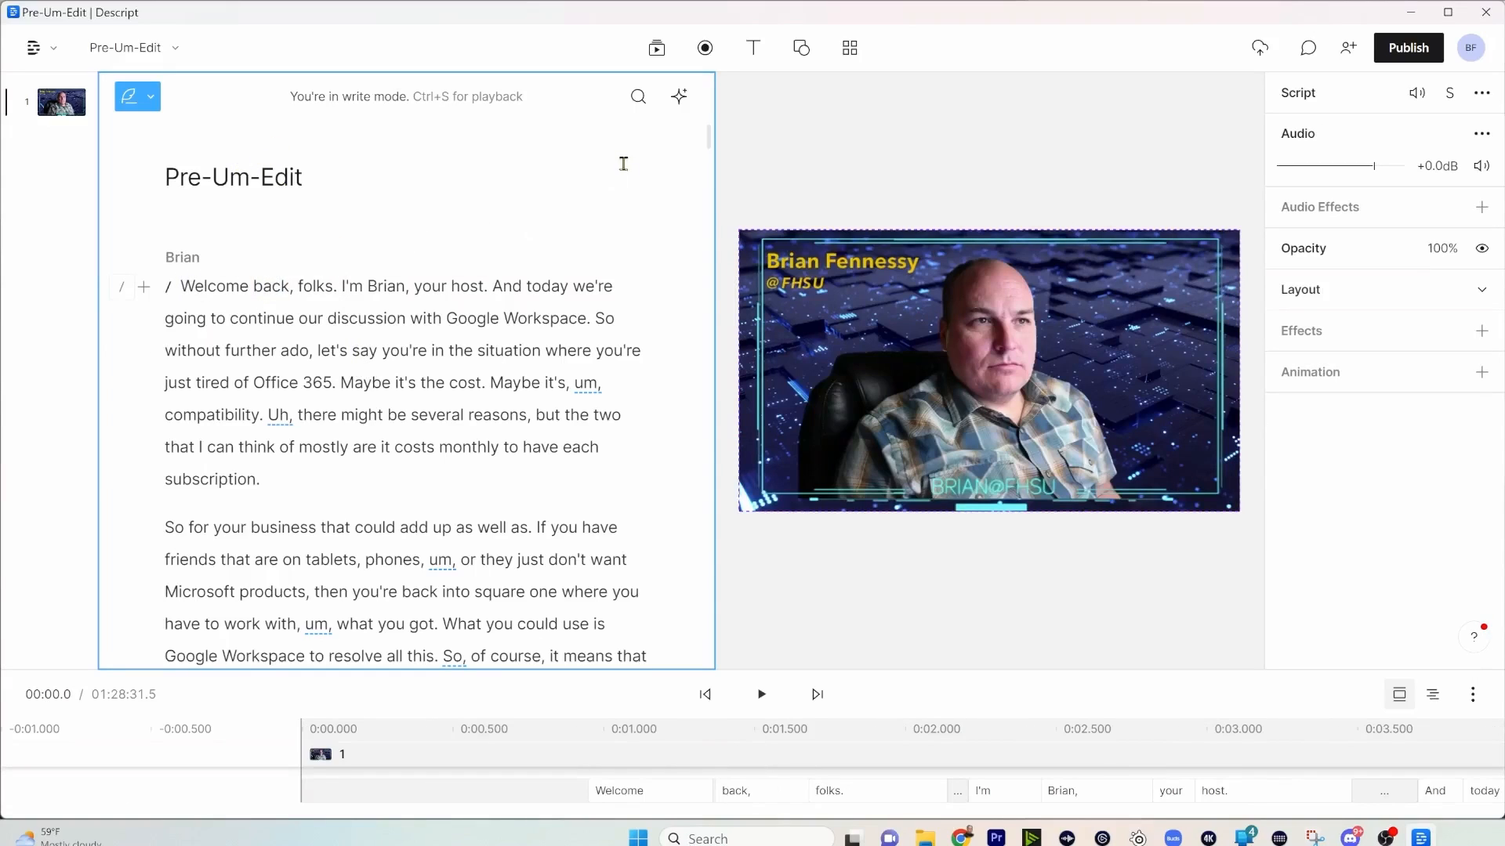
- Search the transcript for "um" and for "Google", and close the search
{"action": "left_click", "coordinate": [638, 98]}
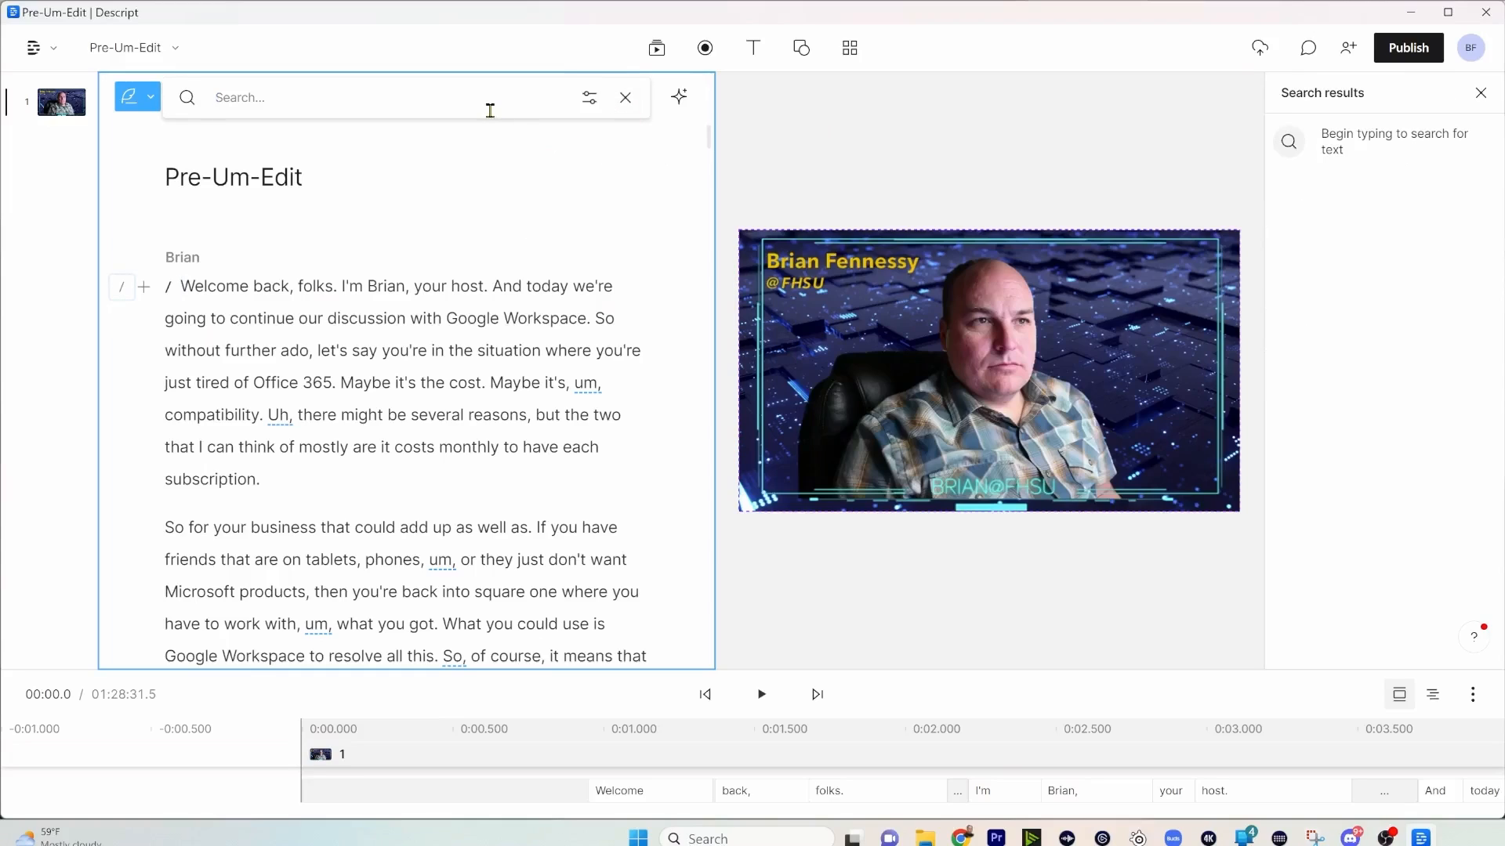
{"action": "type", "text": "um"}
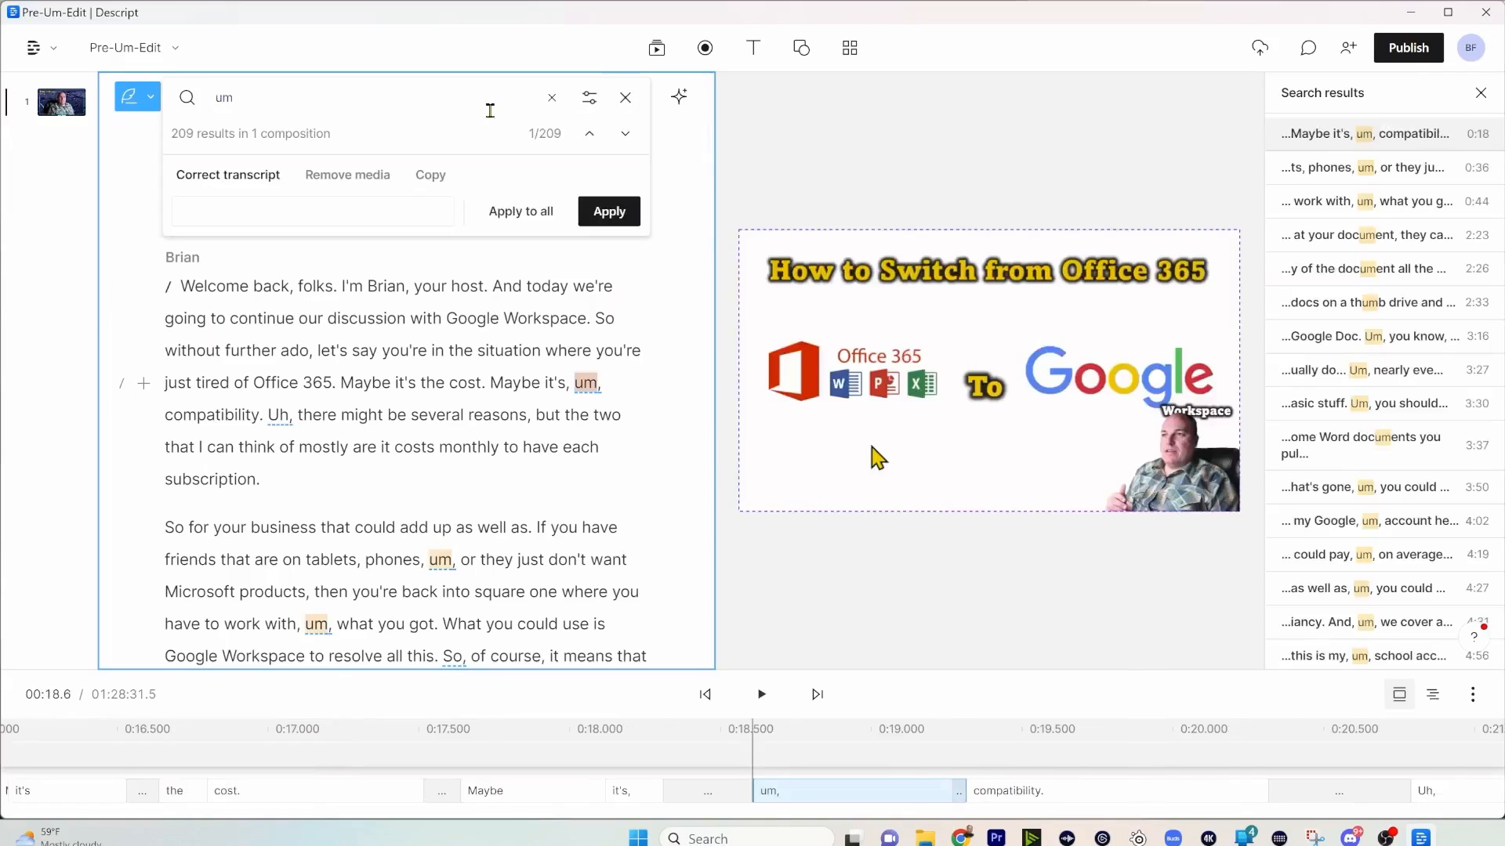
{"action": "left_click", "coordinate": [625, 99]}
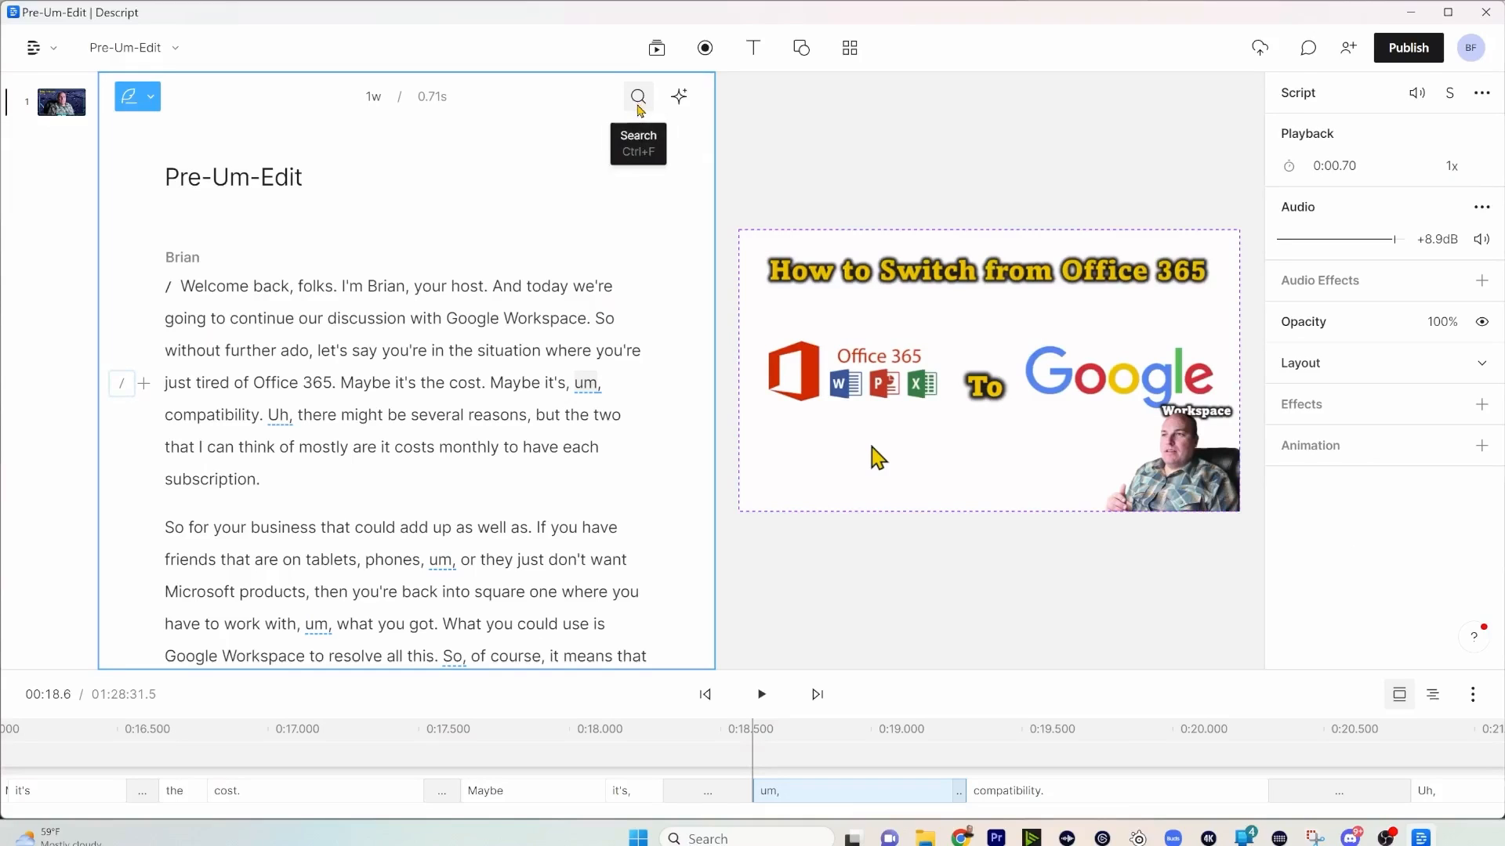
{"action": "left_click", "coordinate": [638, 97]}
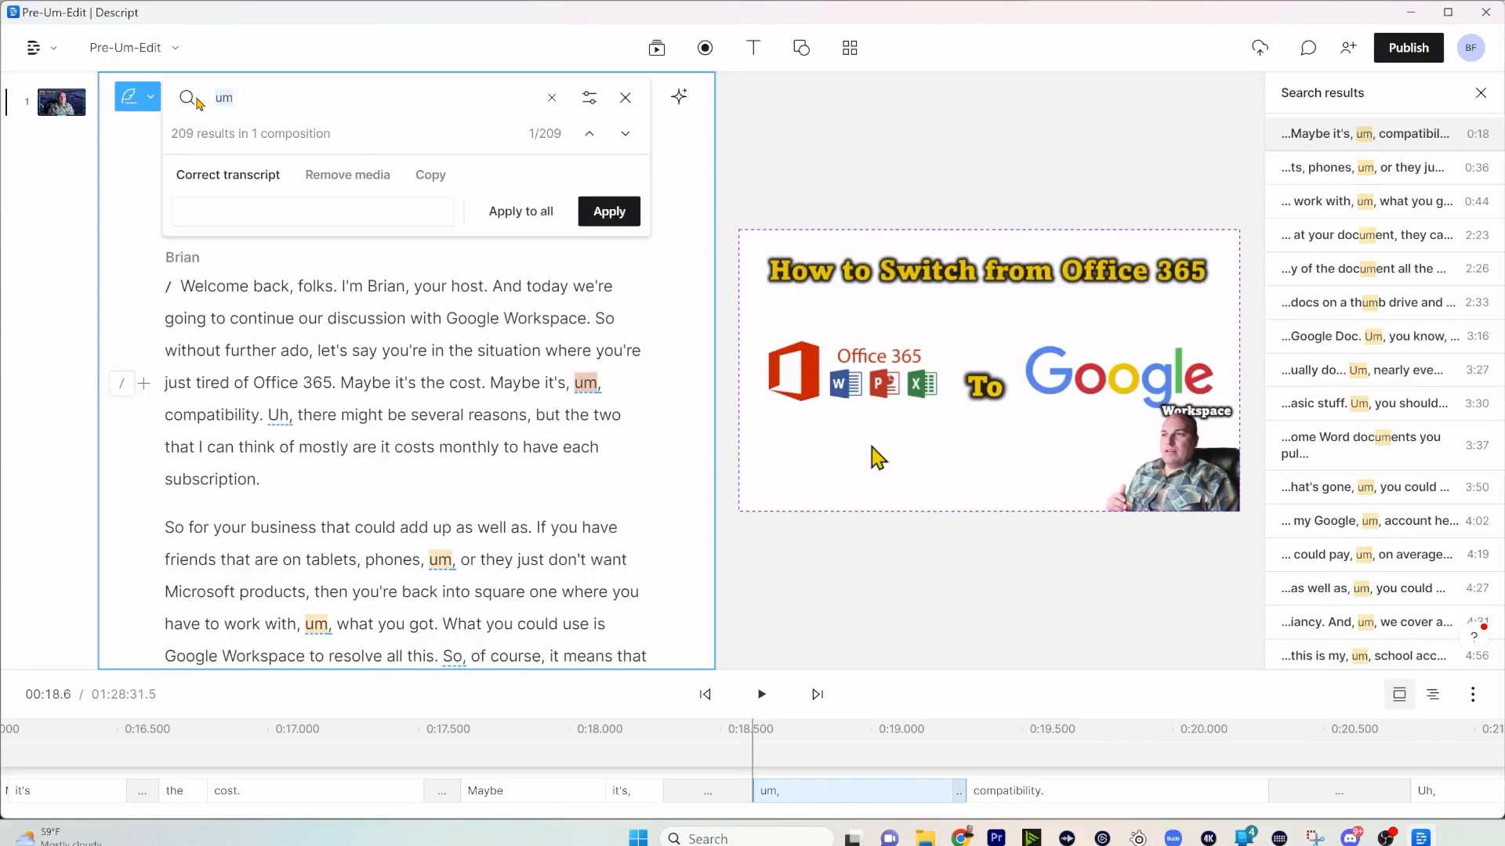
{"action": "type", "text": "Google"}
{"action": "key", "text": "Return"}
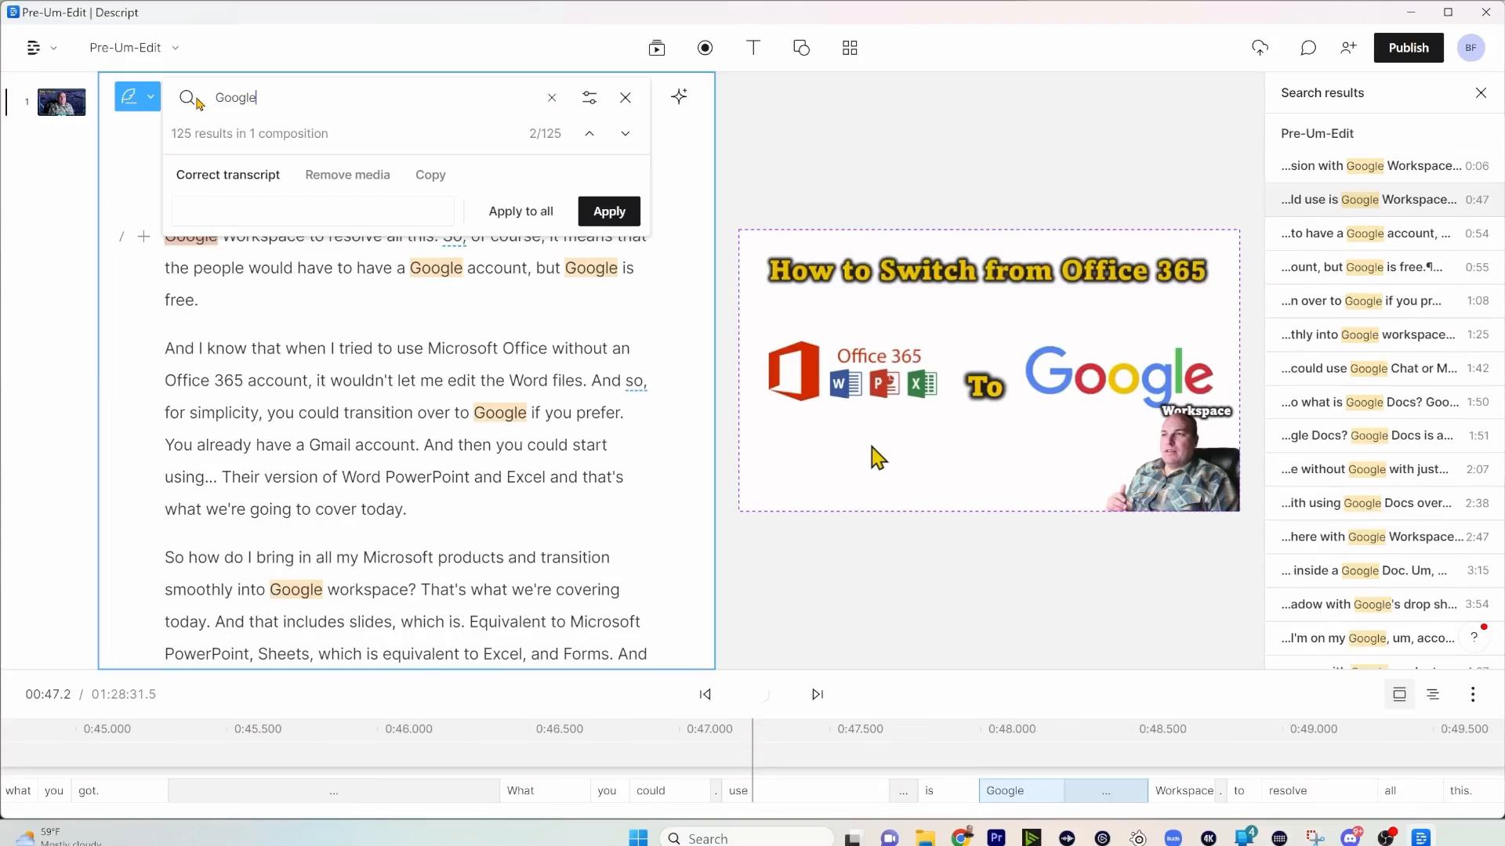
{"action": "left_click", "coordinate": [624, 97]}
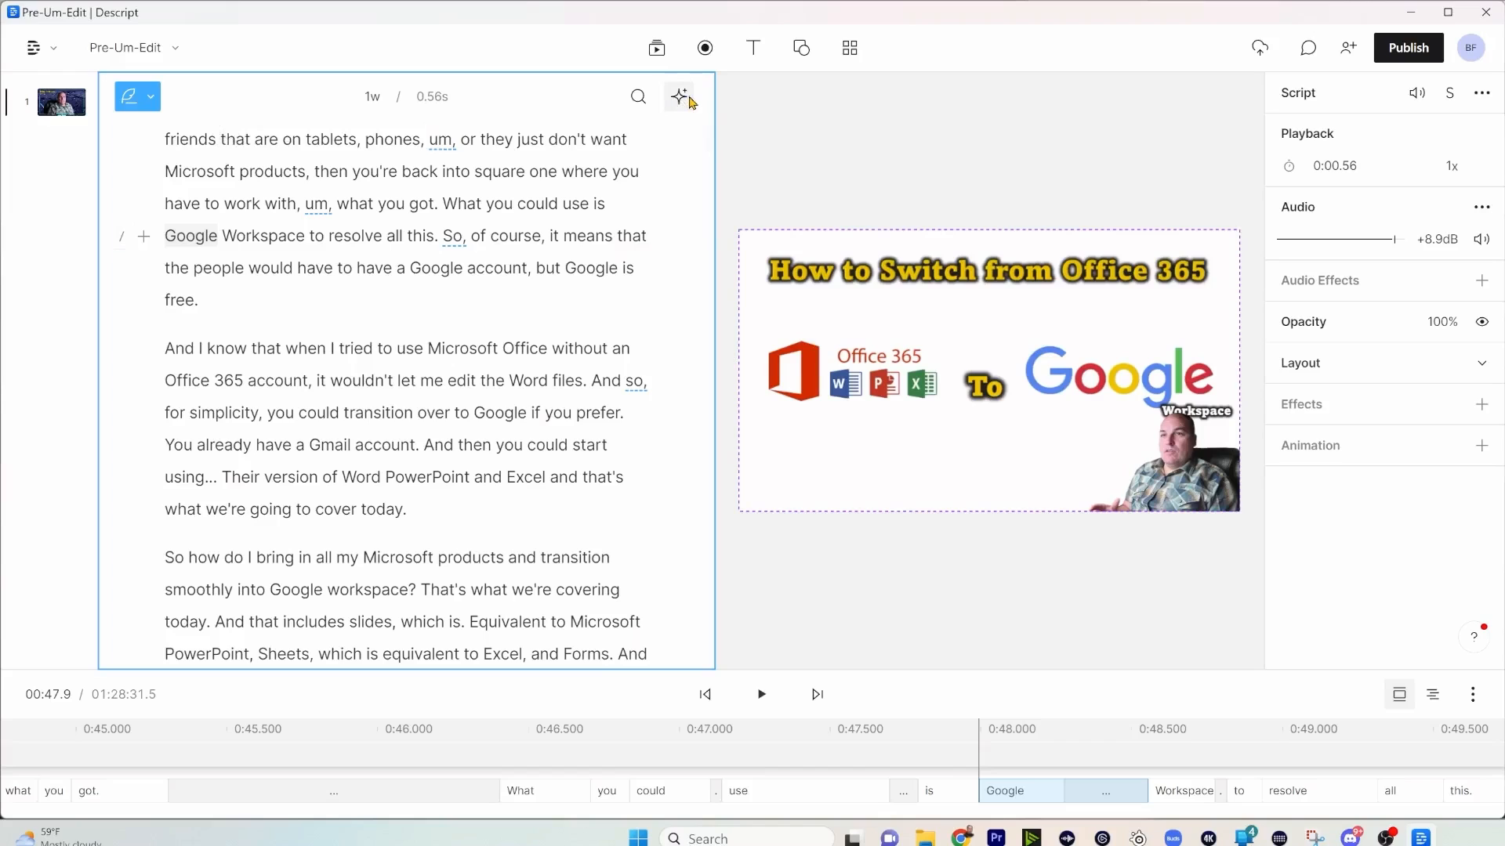
- Select the transcript from "Google" back to its start, inspect the word-gap shortening search and its search types, and close it
{"action": "left_click", "coordinate": [279, 268], "text": "shift"}
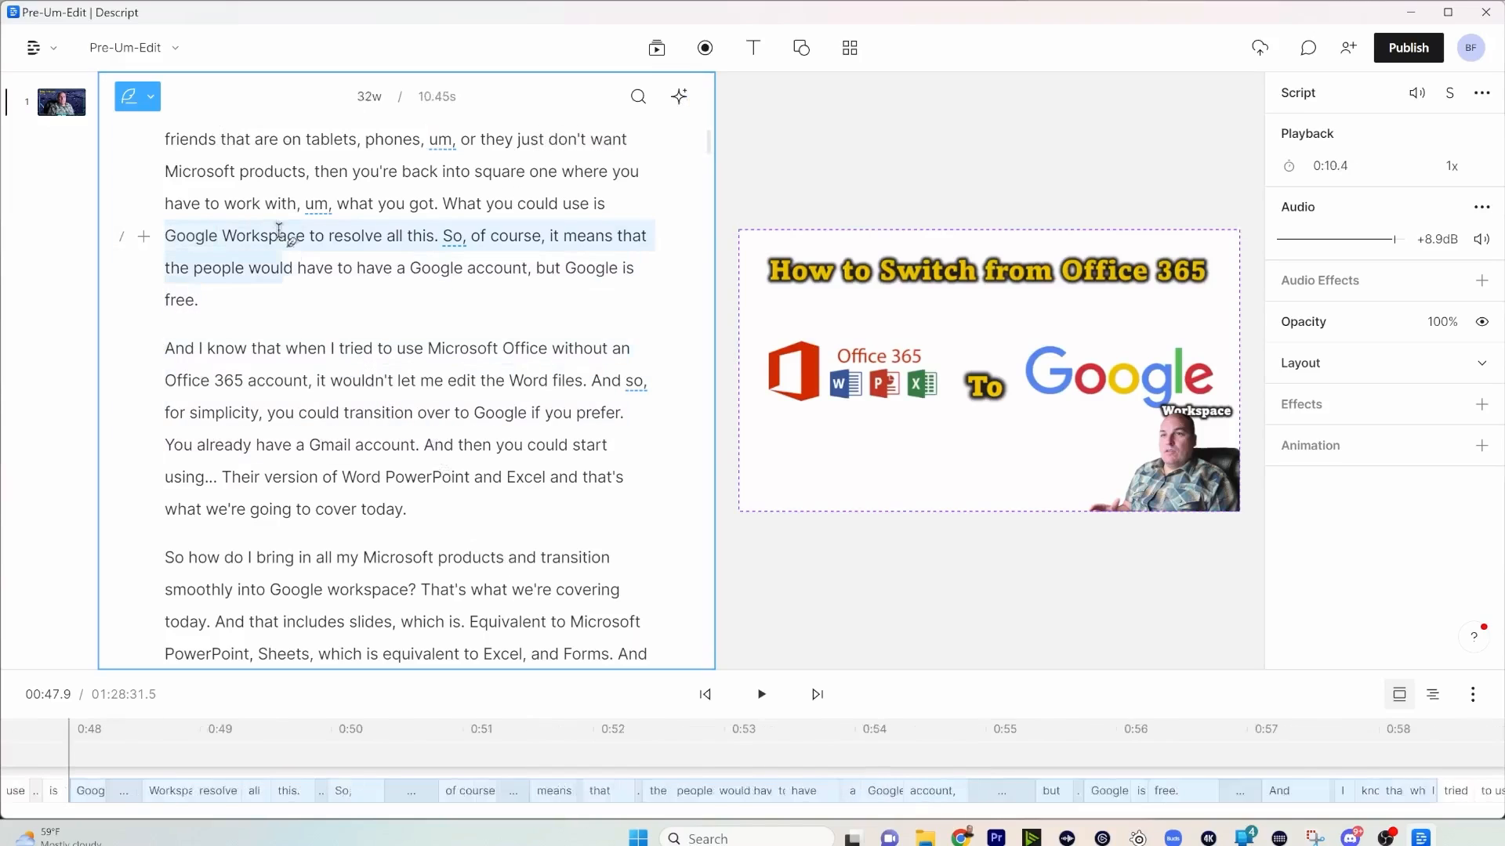
{"action": "key", "text": "ctrl+shift+Home"}
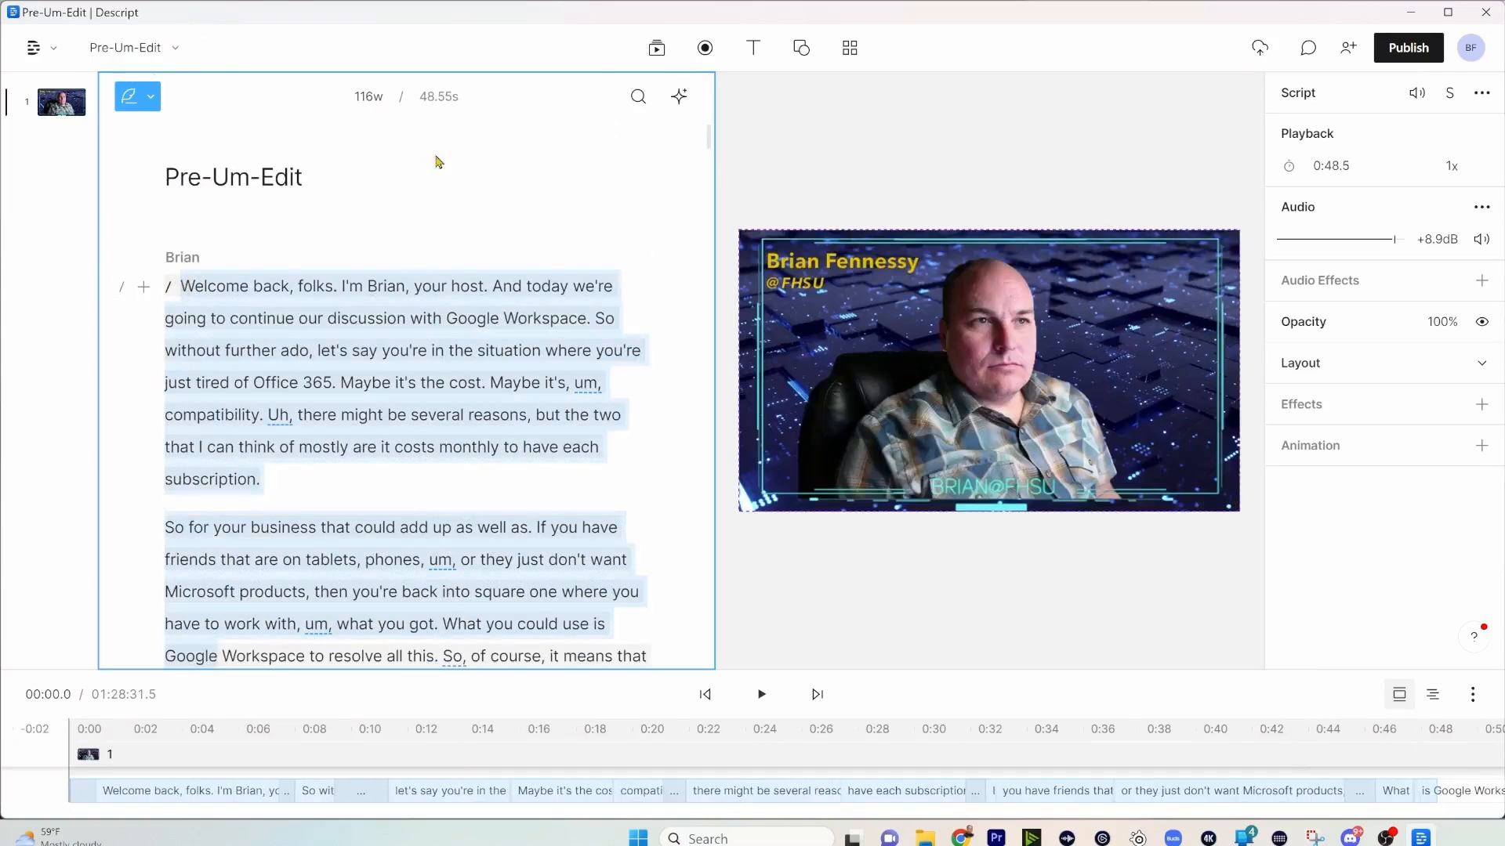
{"action": "left_click", "coordinate": [685, 97]}
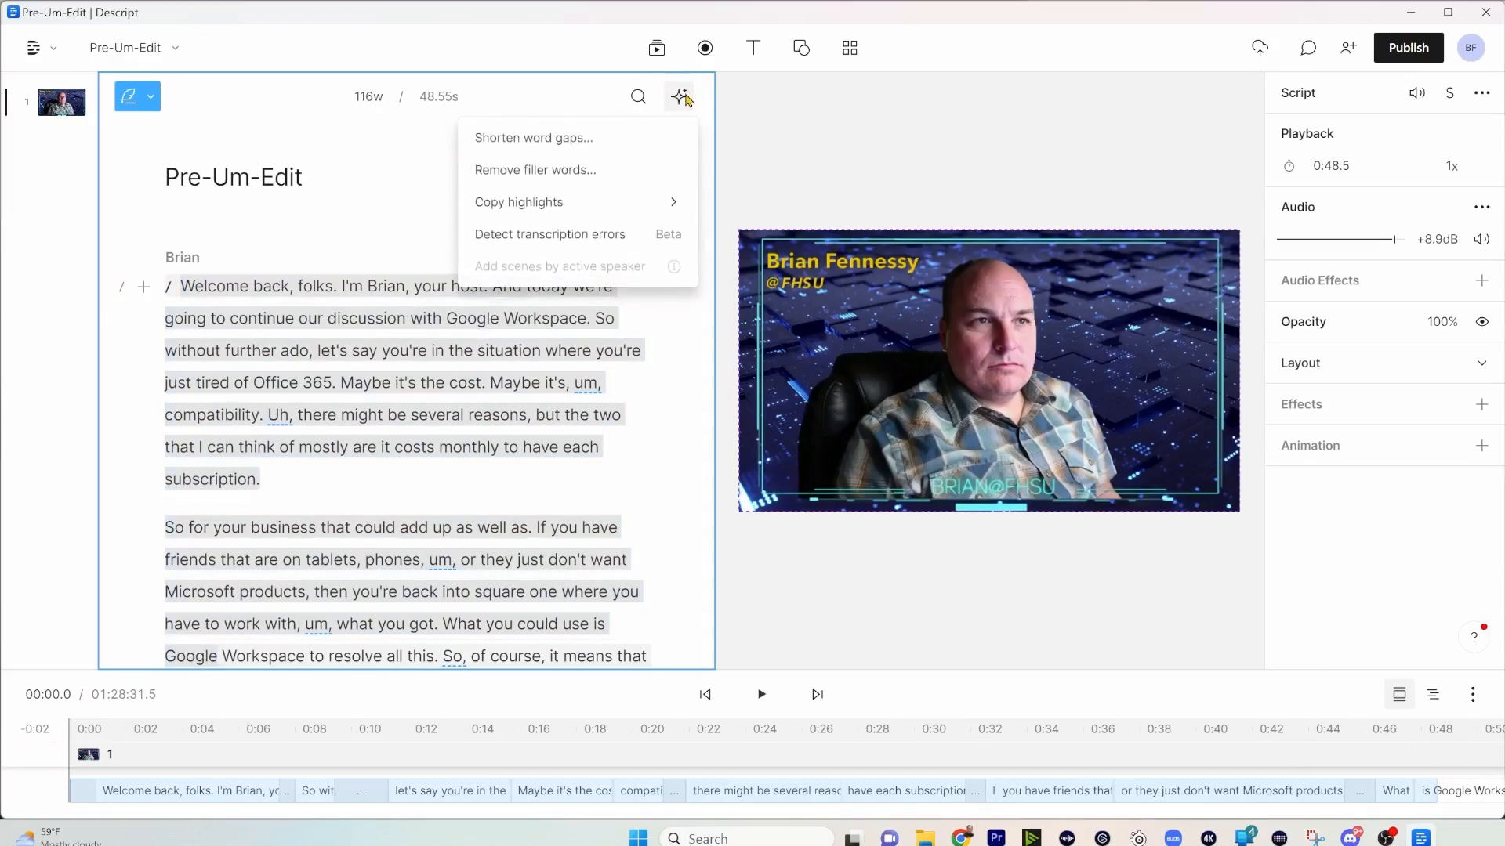
{"action": "left_click", "coordinate": [623, 141]}
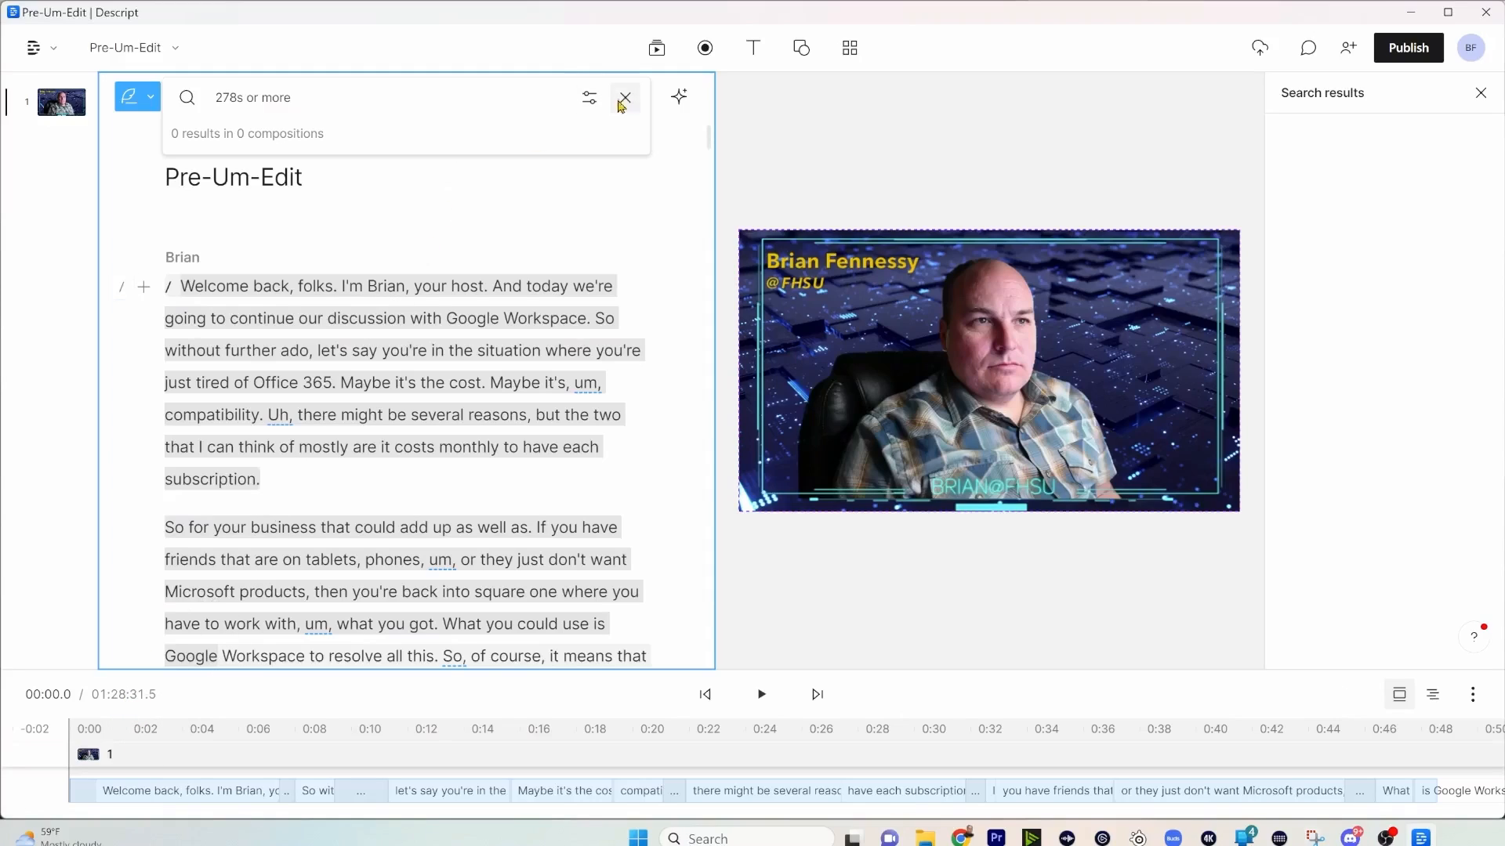
{"action": "left_click", "coordinate": [589, 98]}
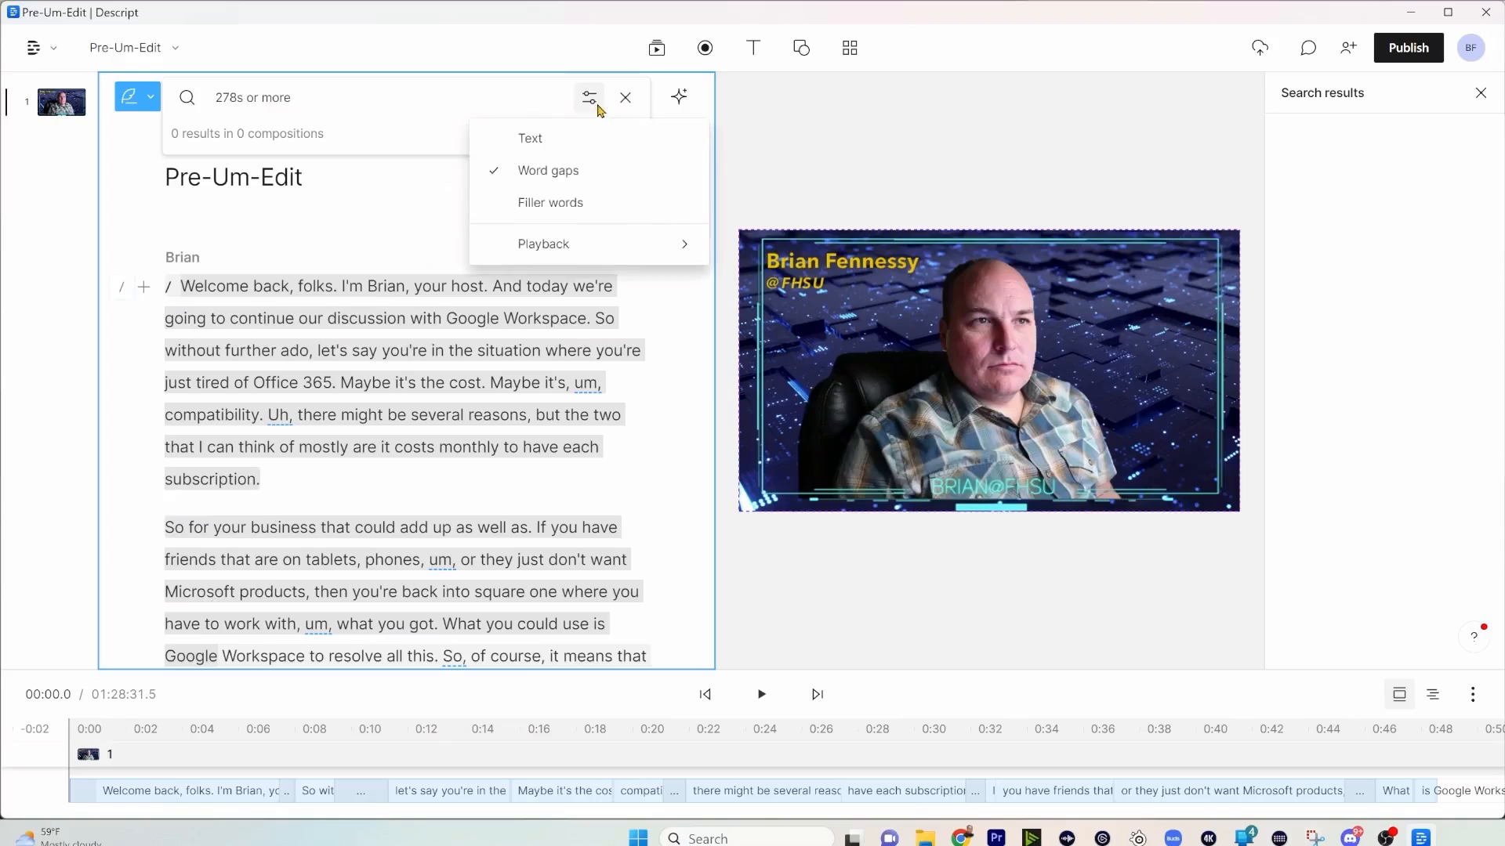
{"action": "left_click", "coordinate": [592, 173]}
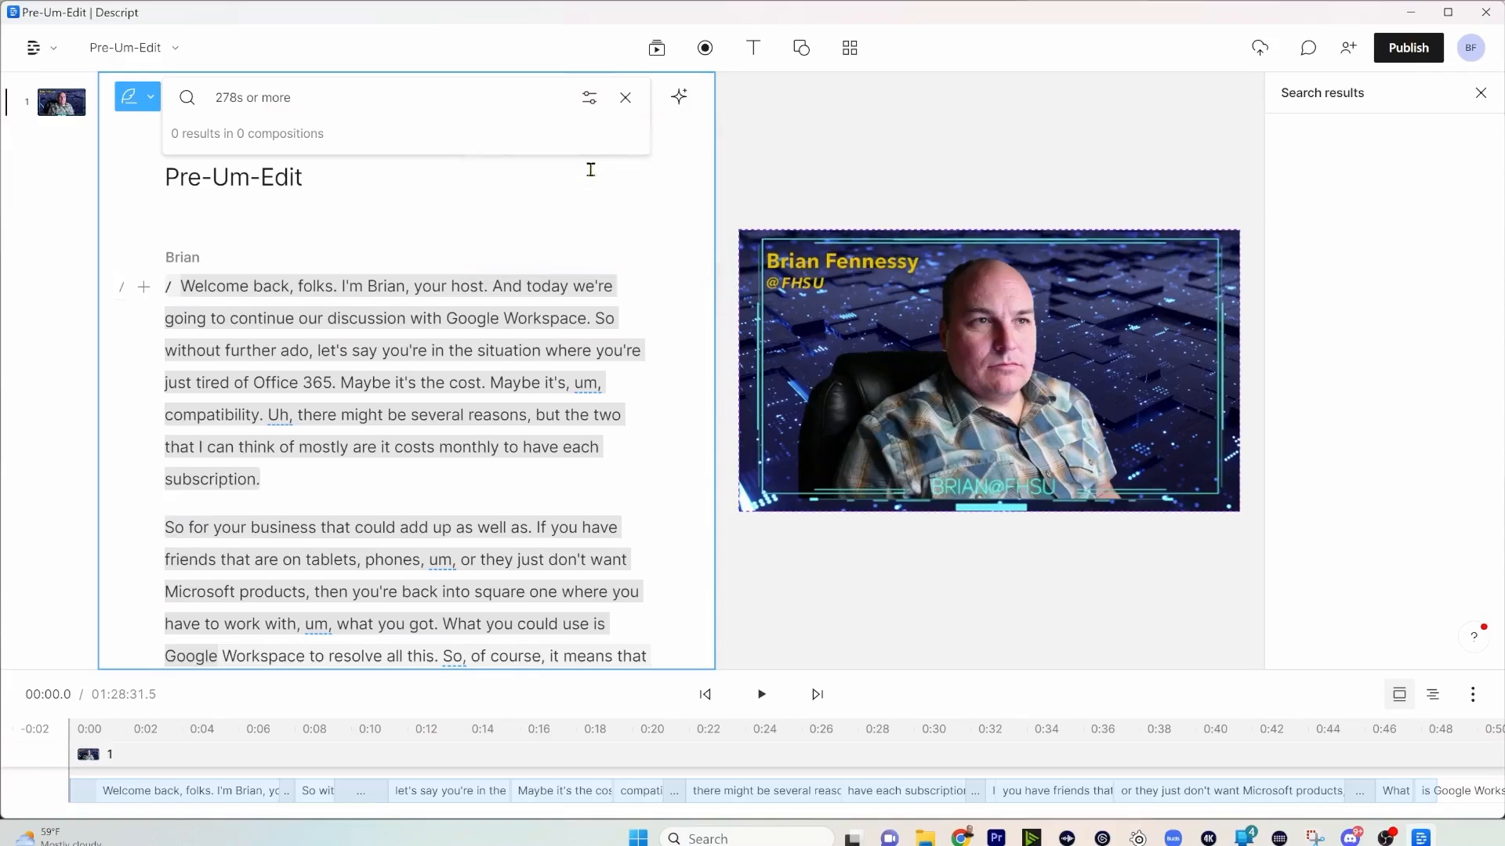
{"action": "left_click", "coordinate": [625, 99]}
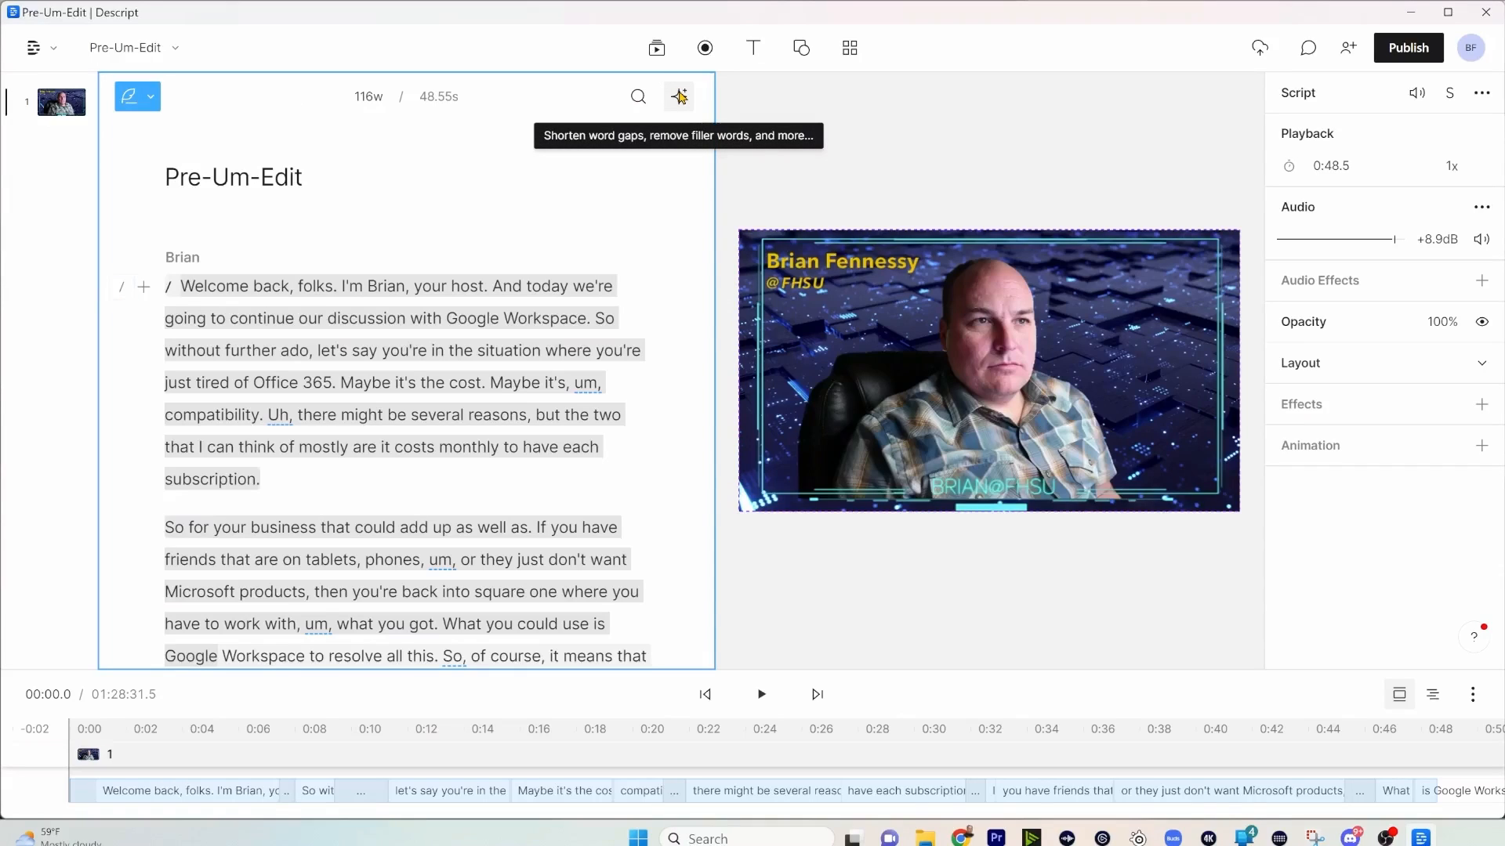
- Find the filler words in the transcript for removal and look through the list of matches
{"action": "left_click", "coordinate": [681, 97]}
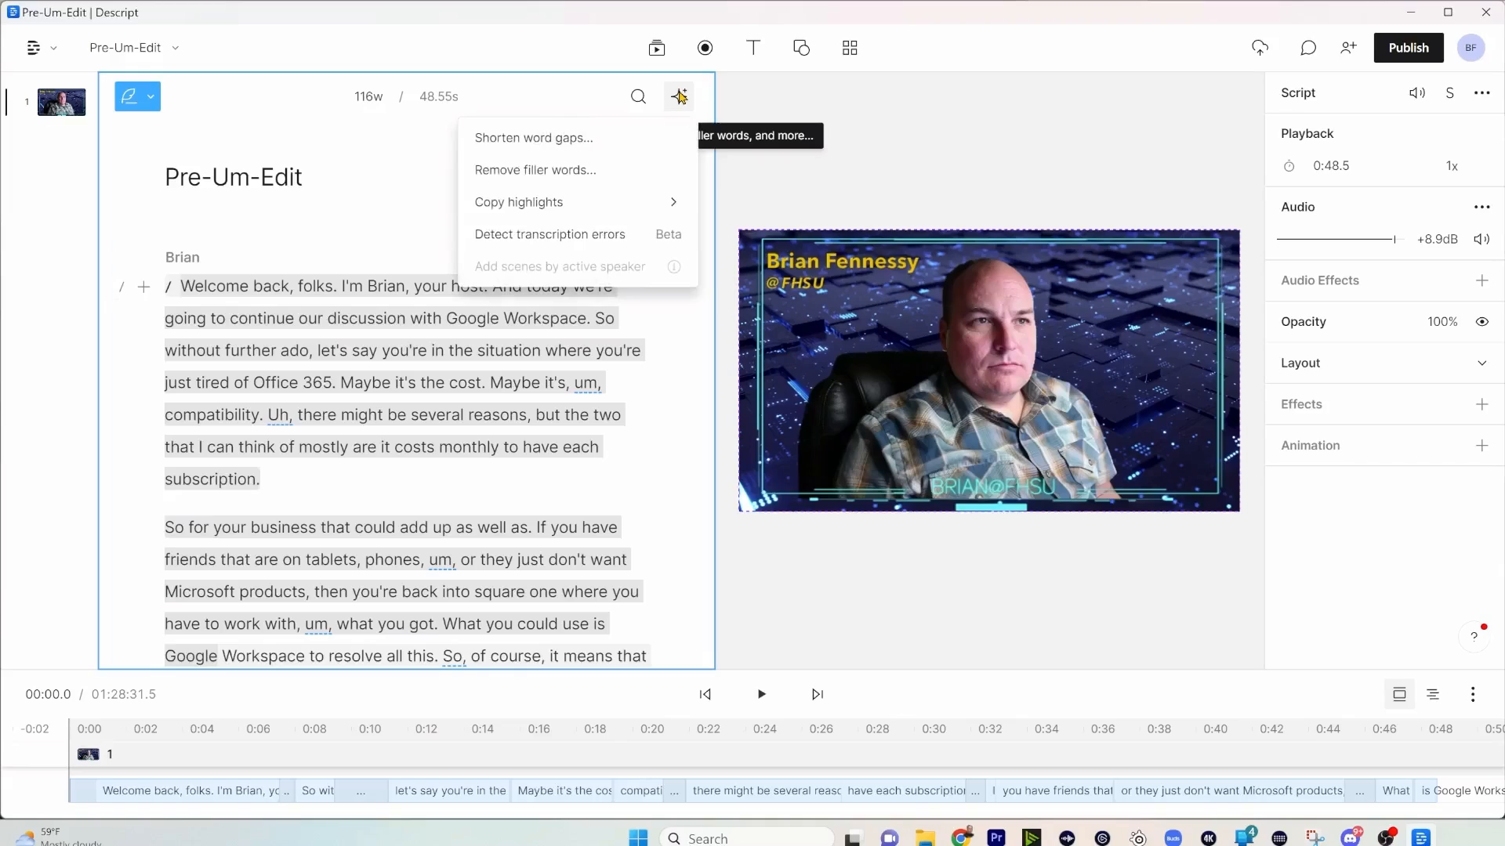
{"action": "left_click", "coordinate": [603, 174]}
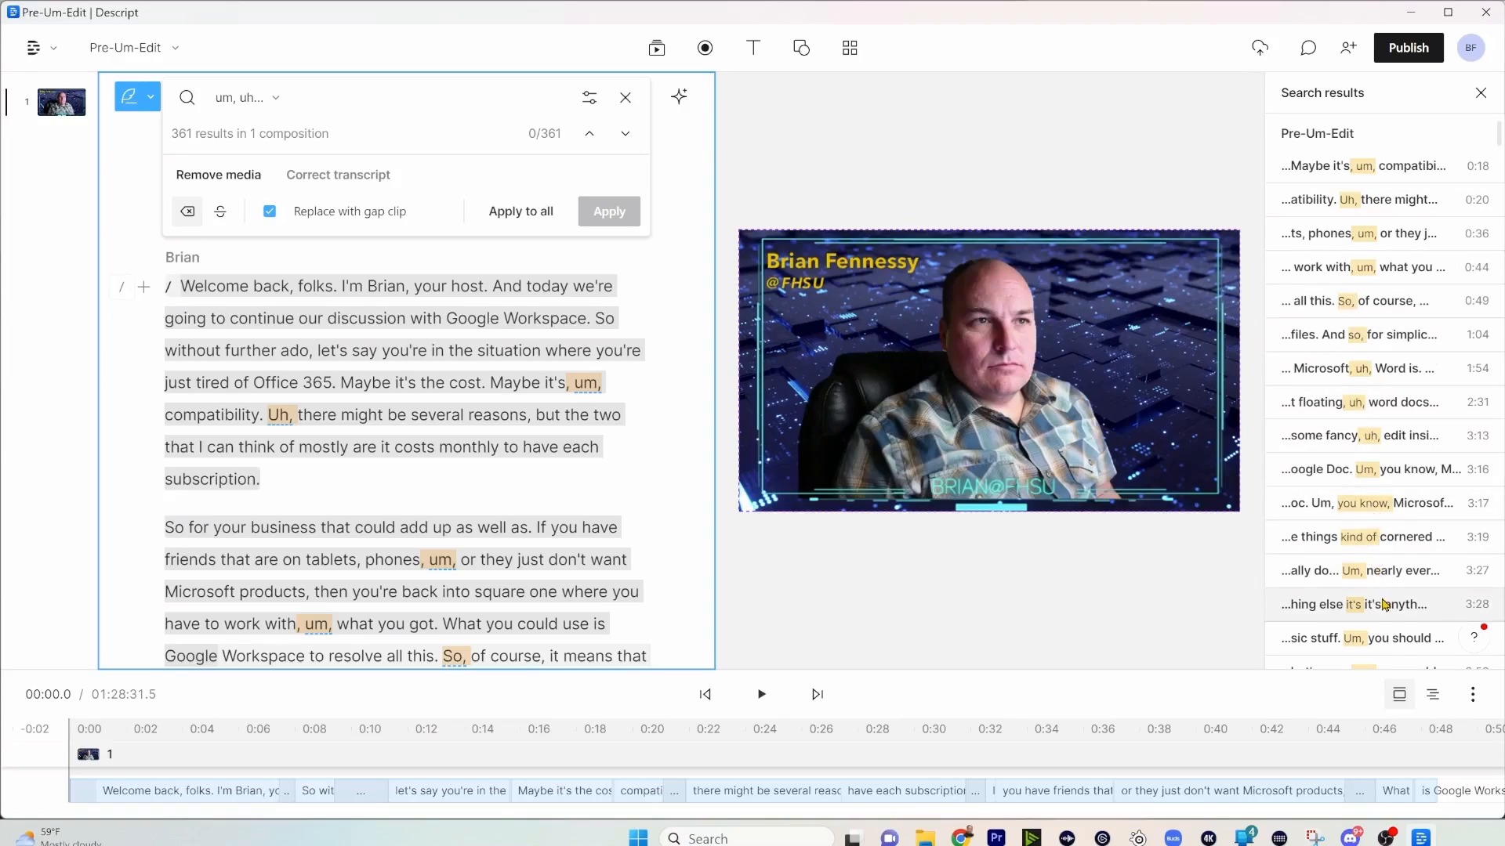
{"action": "scroll", "coordinate": [1384, 605], "scroll_direction": "down", "scroll_amount": 5}
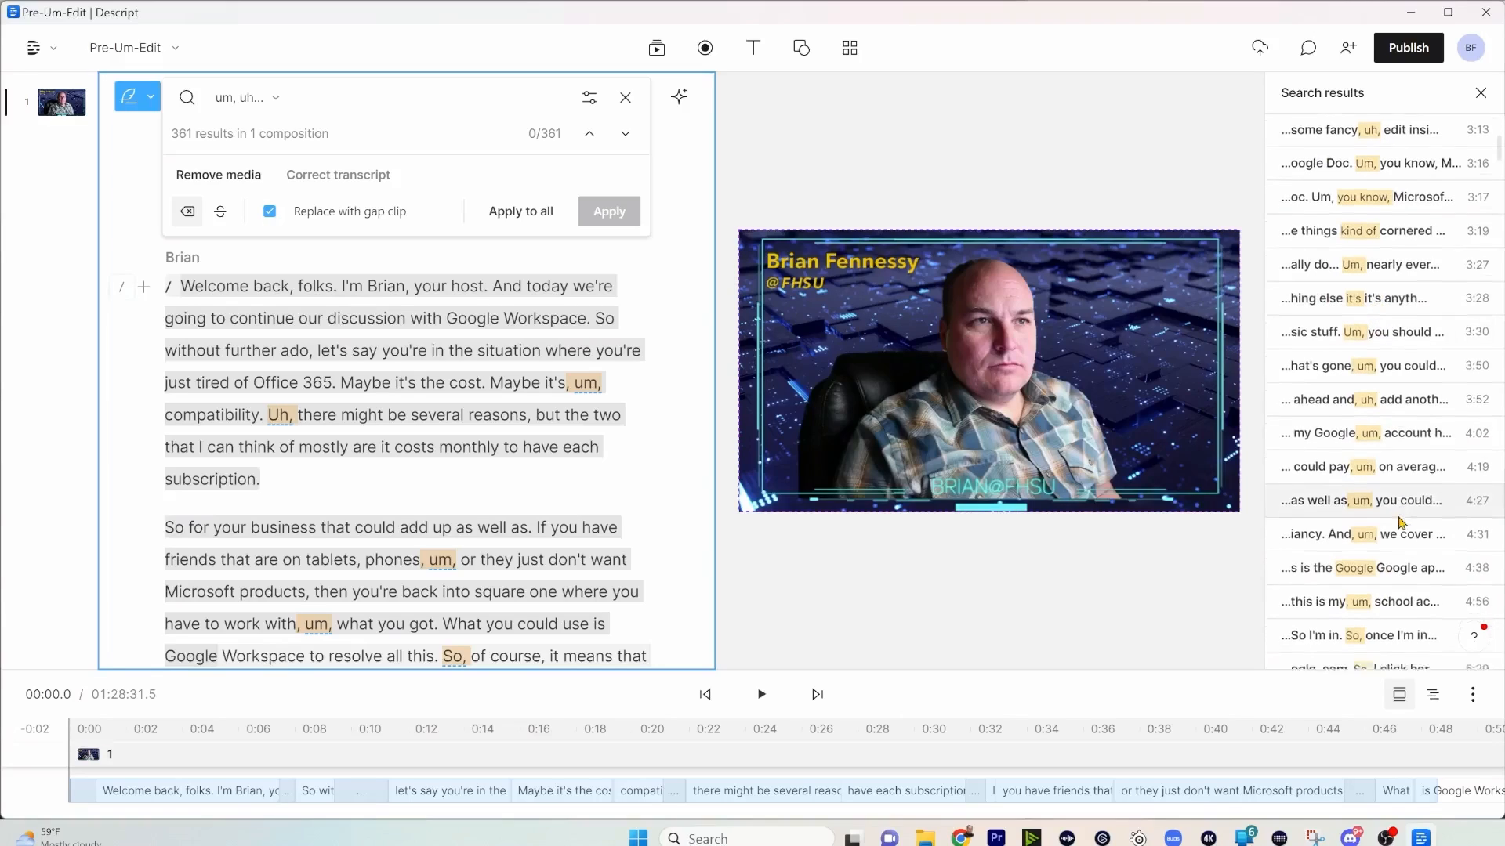
{"action": "scroll", "coordinate": [1399, 514], "scroll_direction": "down", "scroll_amount": 3}
{"action": "scroll", "coordinate": [1399, 523], "scroll_direction": "down", "scroll_amount": 8}
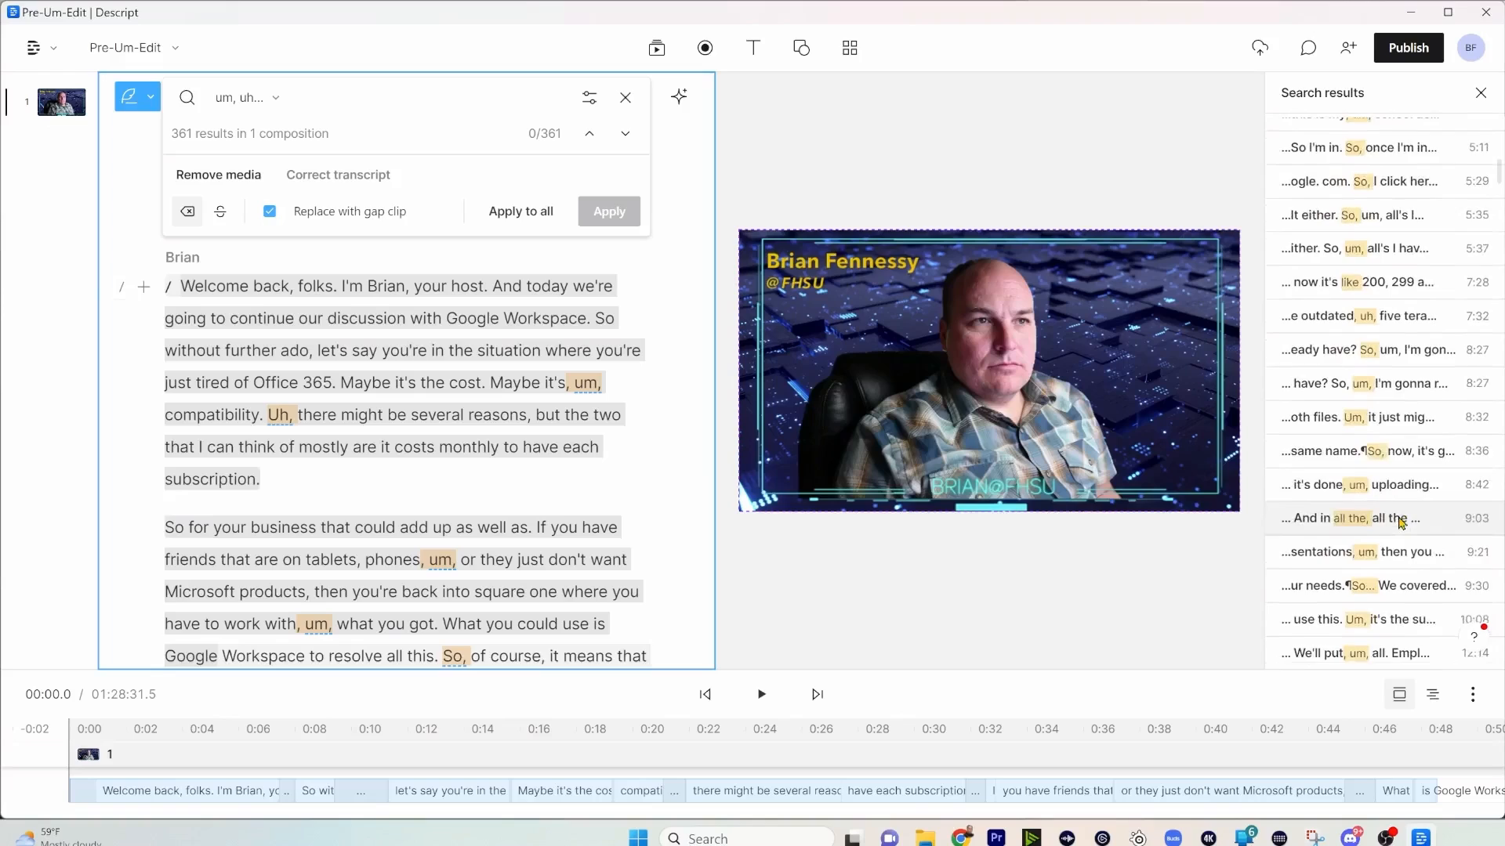
{"action": "scroll", "coordinate": [1398, 523], "scroll_direction": "down", "scroll_amount": 12}
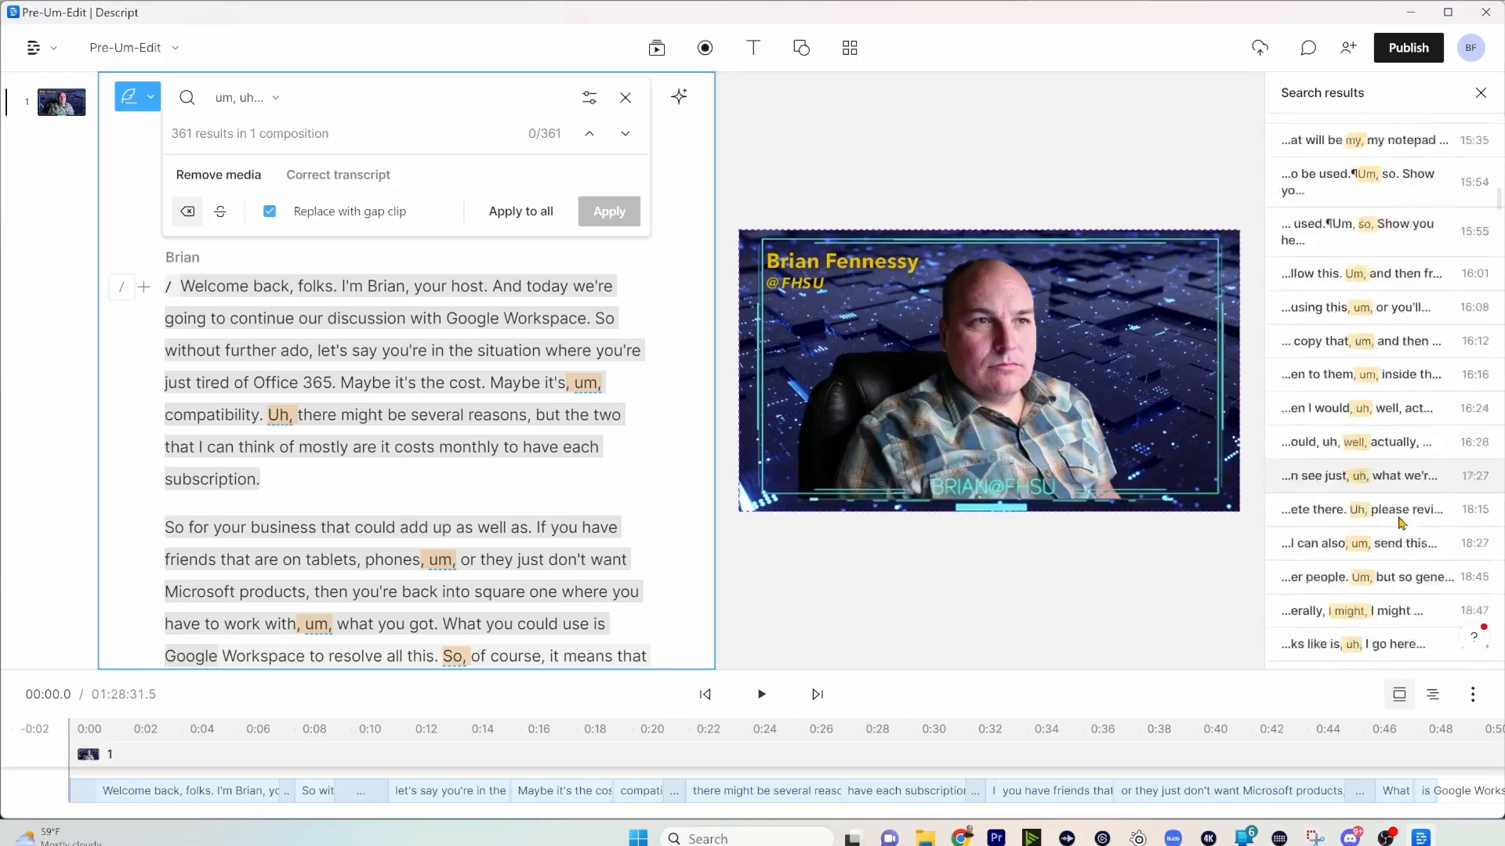
{"action": "scroll", "coordinate": [1398, 522], "scroll_direction": "down", "scroll_amount": 10}
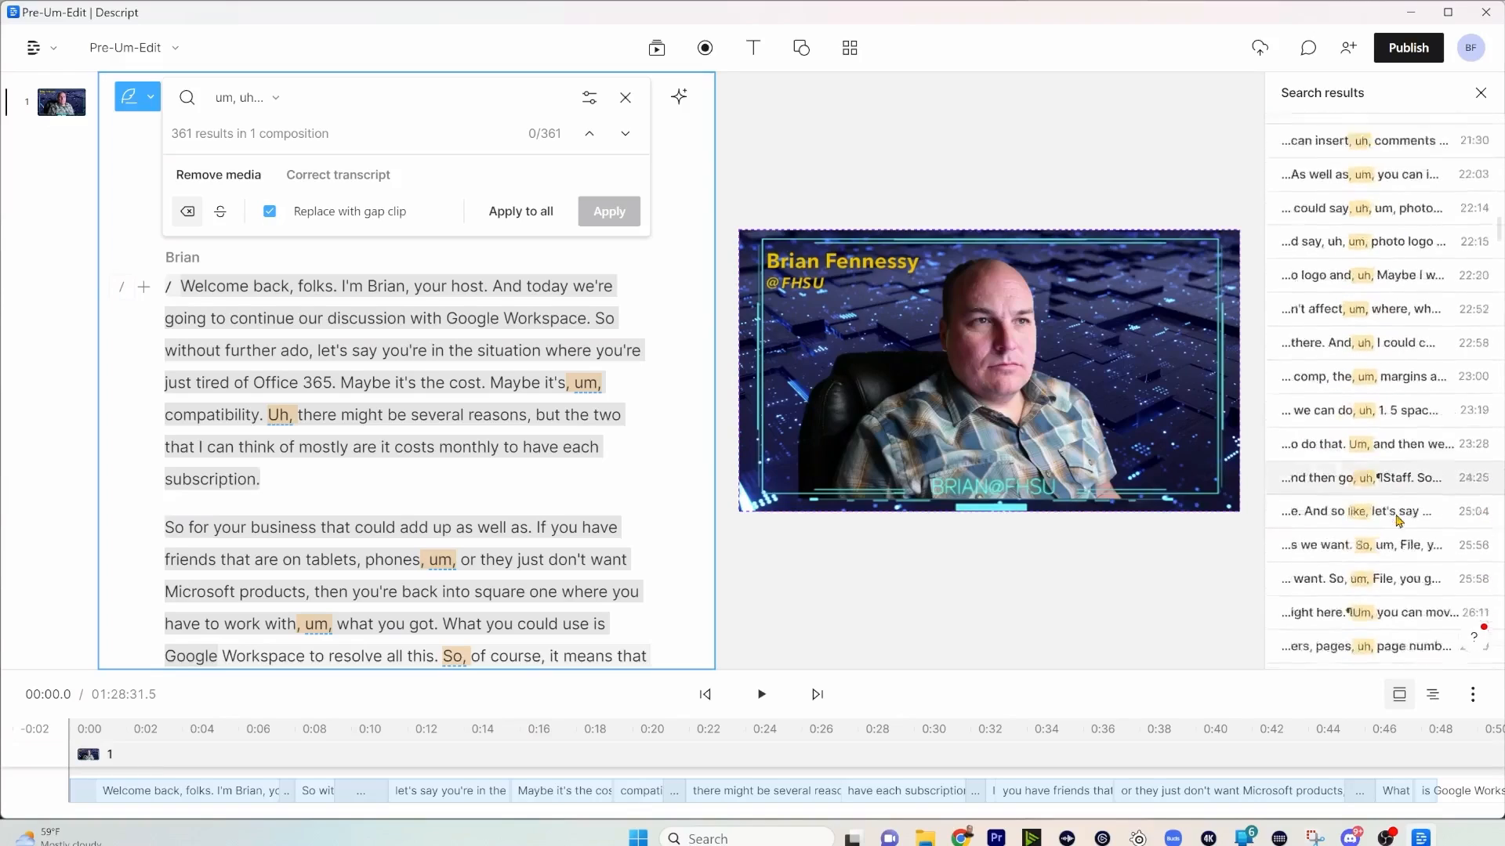
{"action": "scroll", "coordinate": [1399, 517], "scroll_direction": "down", "scroll_amount": 3}
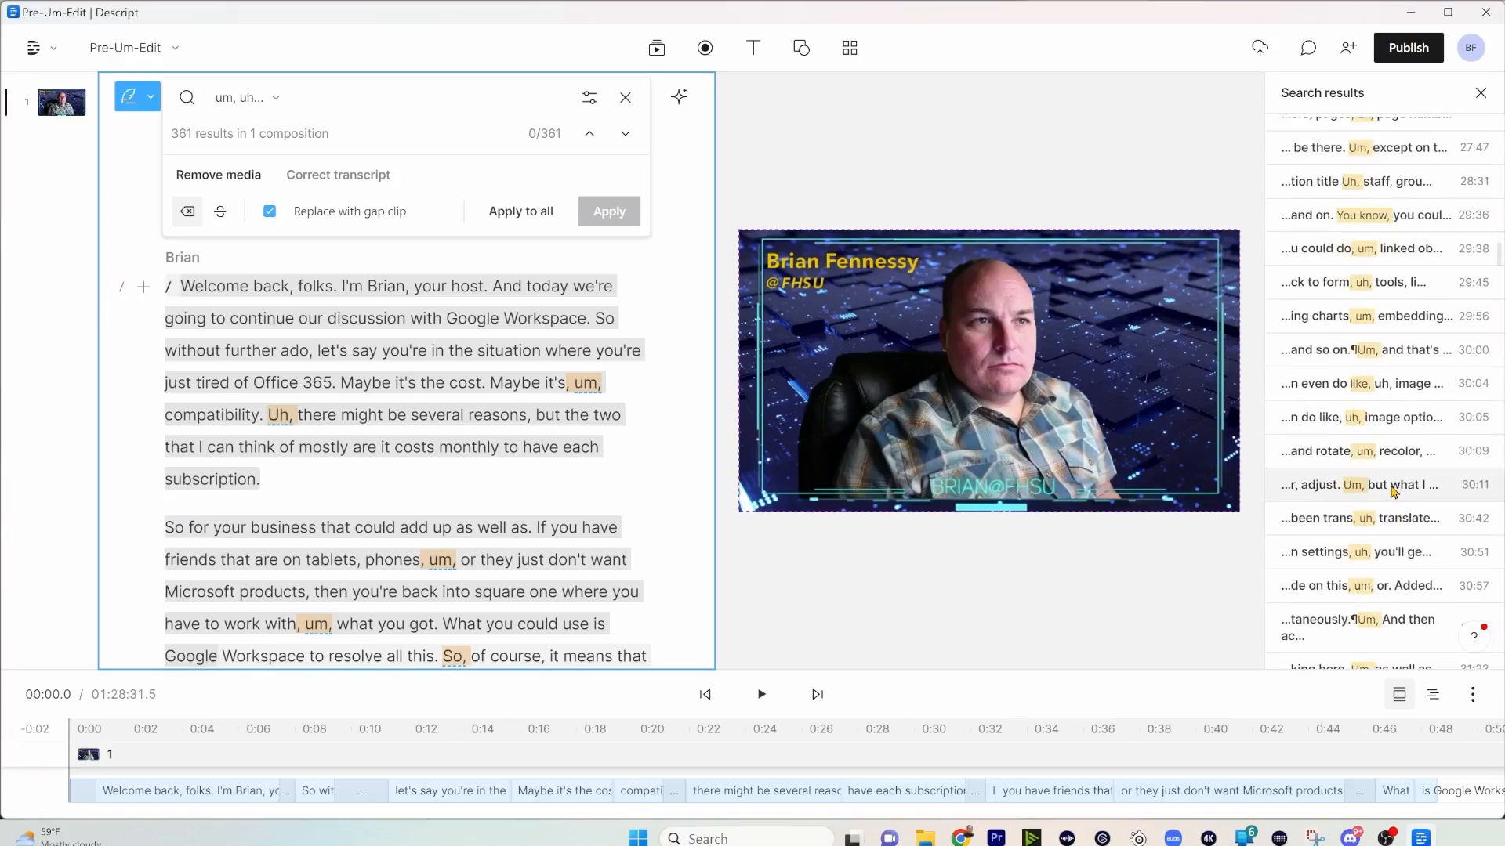
- Preview the filler "Um," before "but what I like" and remove it, replacing it with a gap clip
{"action": "left_click", "coordinate": [1394, 492]}
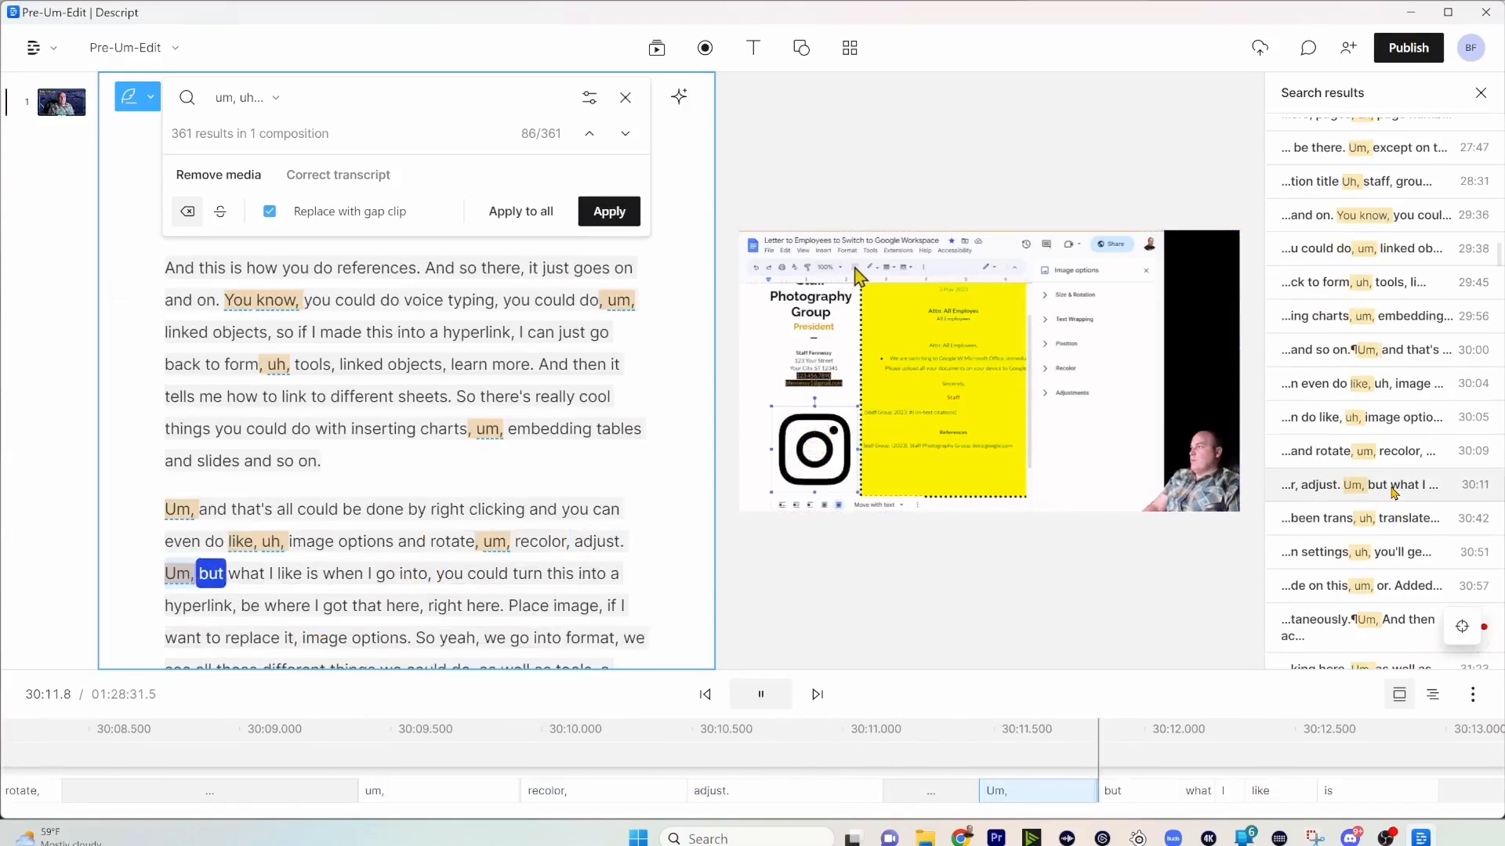
{"action": "key", "text": "space"}
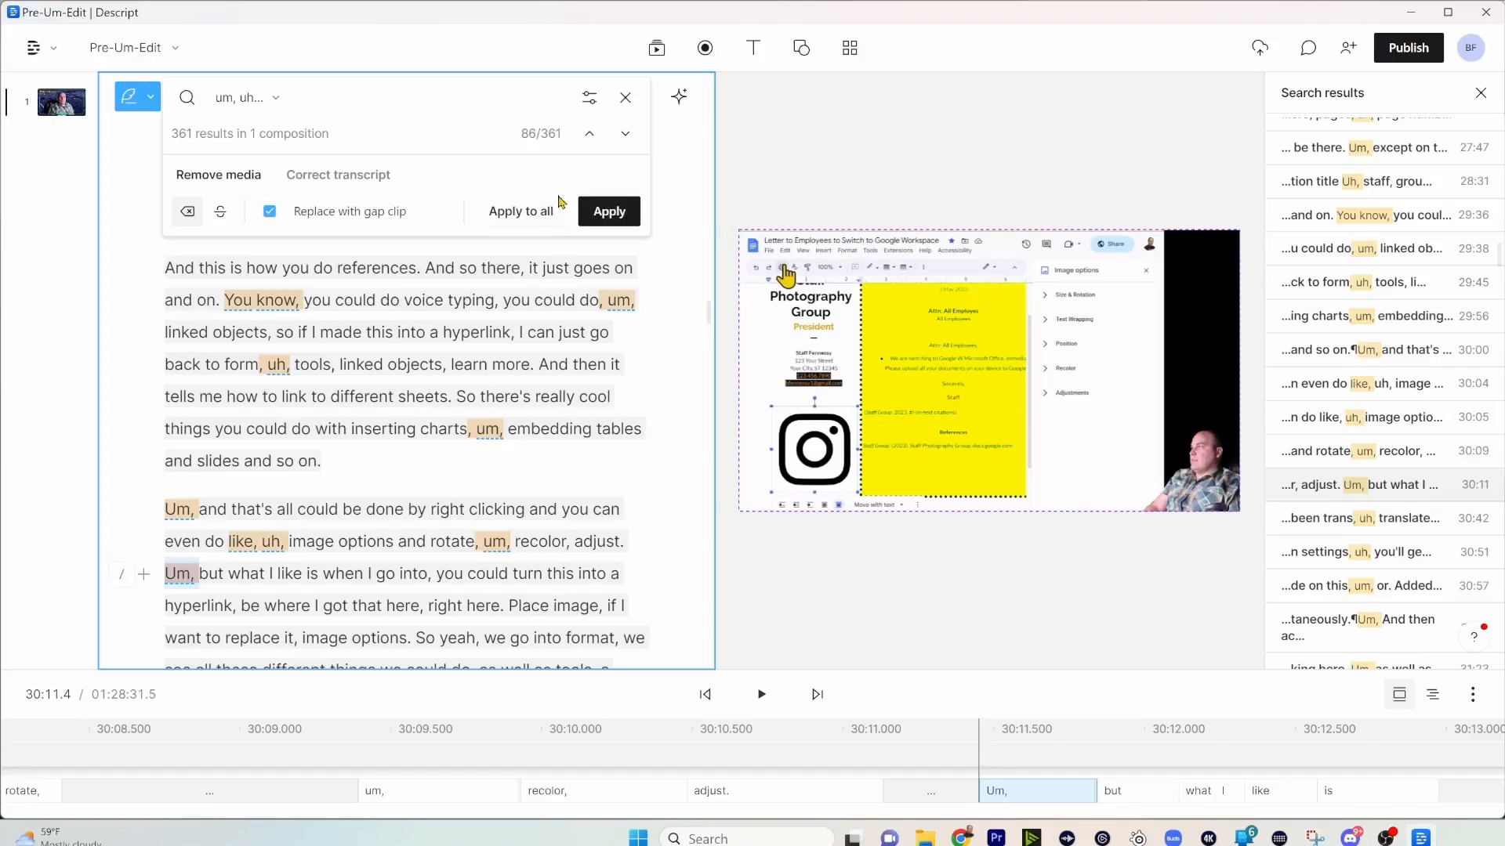
{"action": "left_click", "coordinate": [609, 211]}
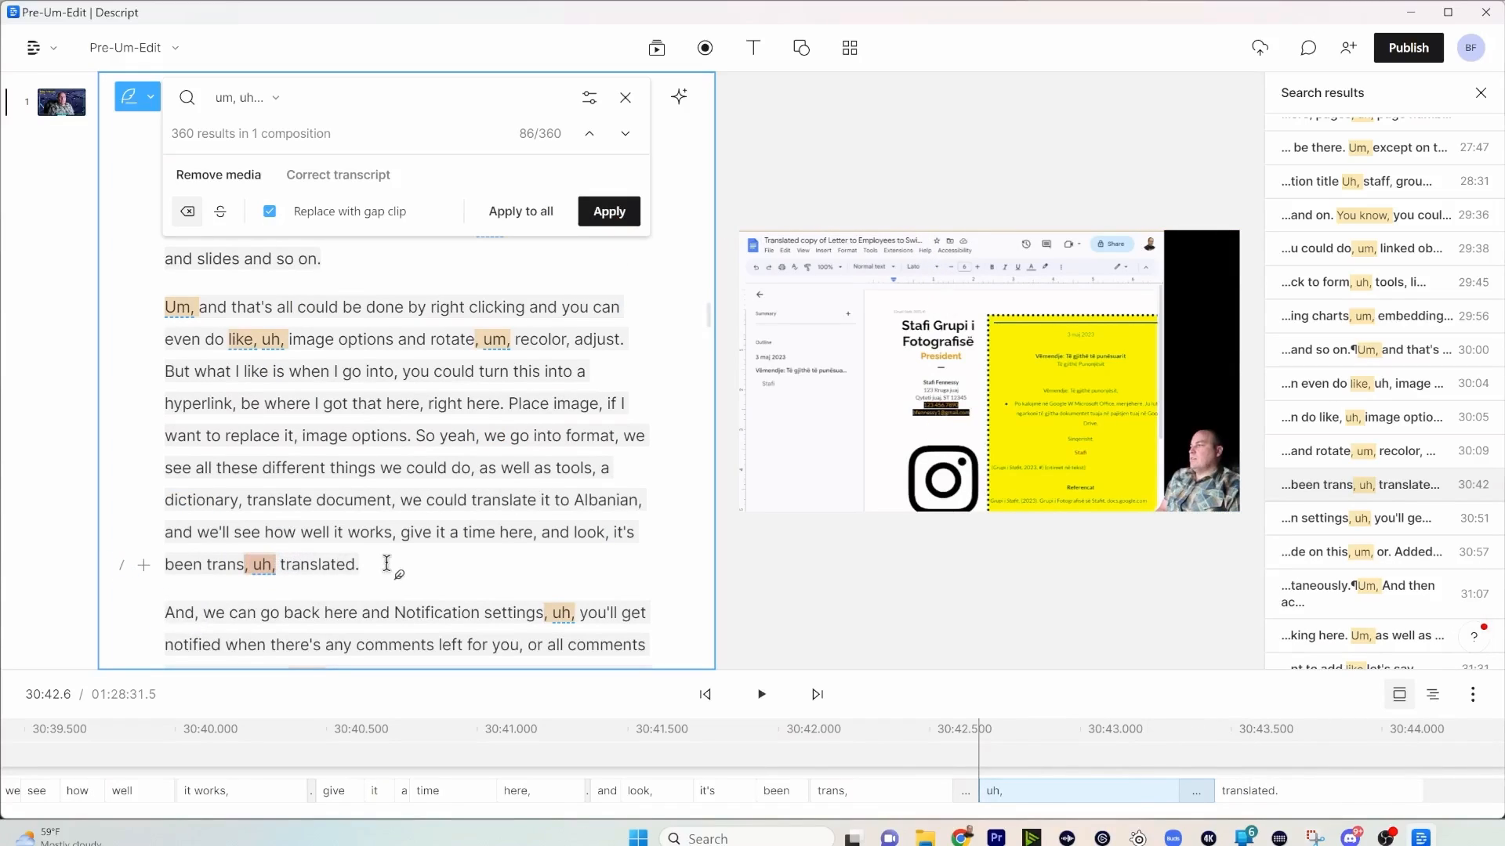
- Remove the filler "uh," between "trans" and "translated" with a gap clip, and play back the passage from "we'll see how well it works"
{"action": "triple_click", "coordinate": [354, 565]}
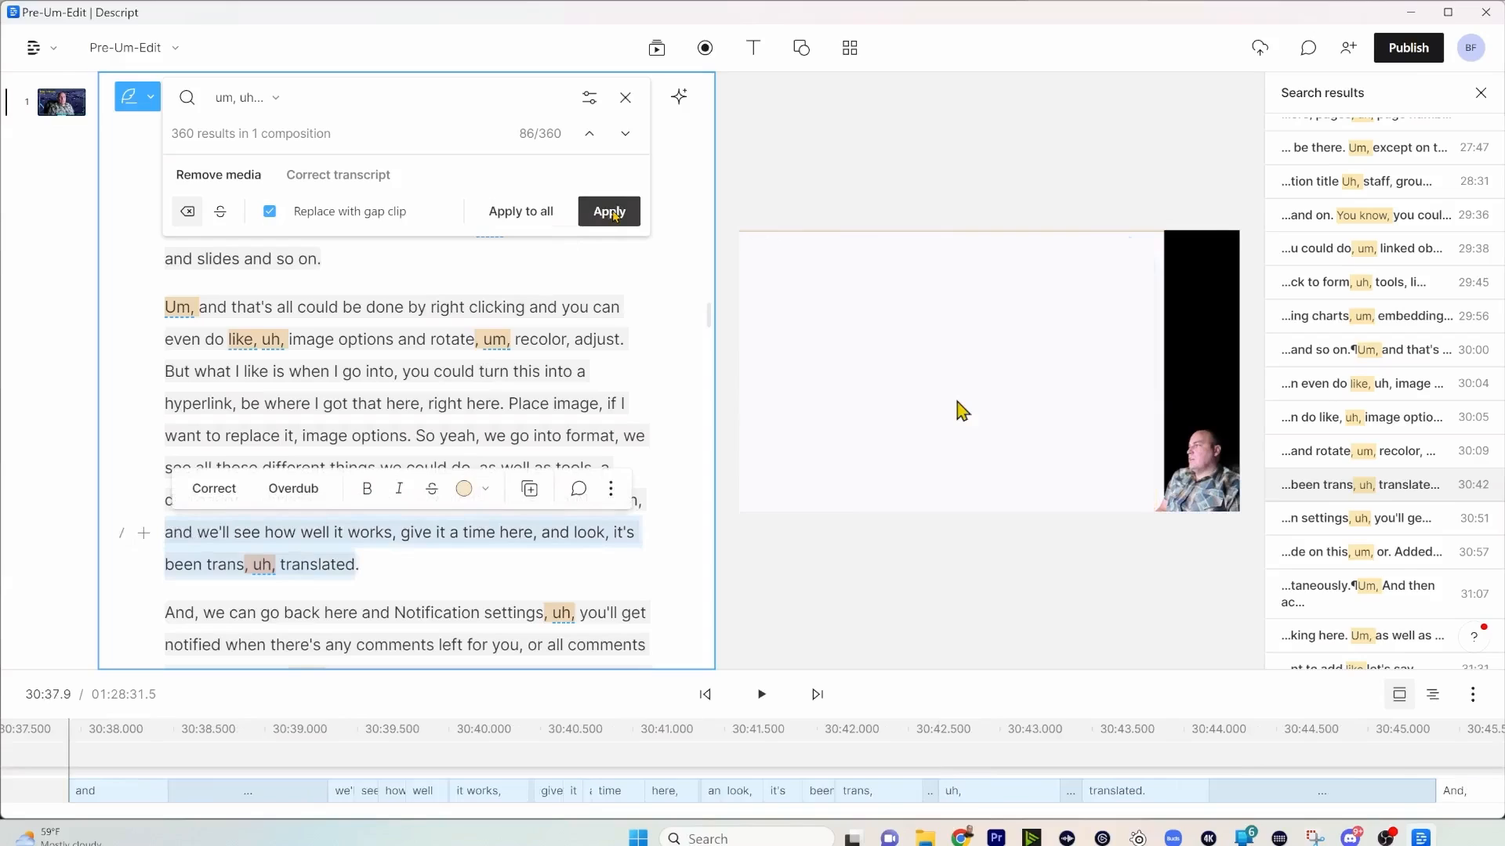
{"action": "left_click", "coordinate": [611, 212]}
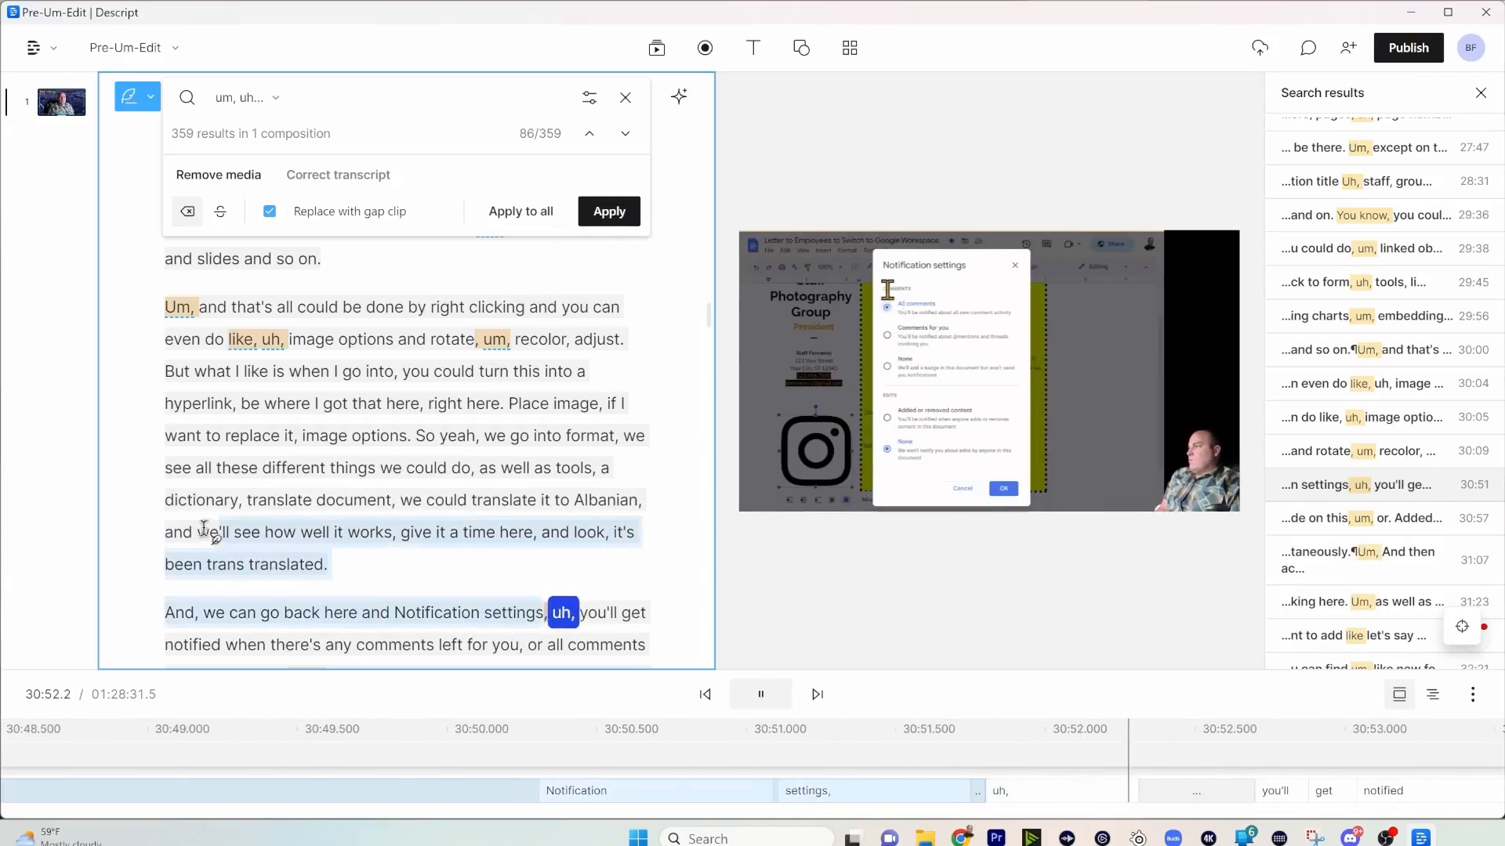
{"action": "key", "text": "space"}
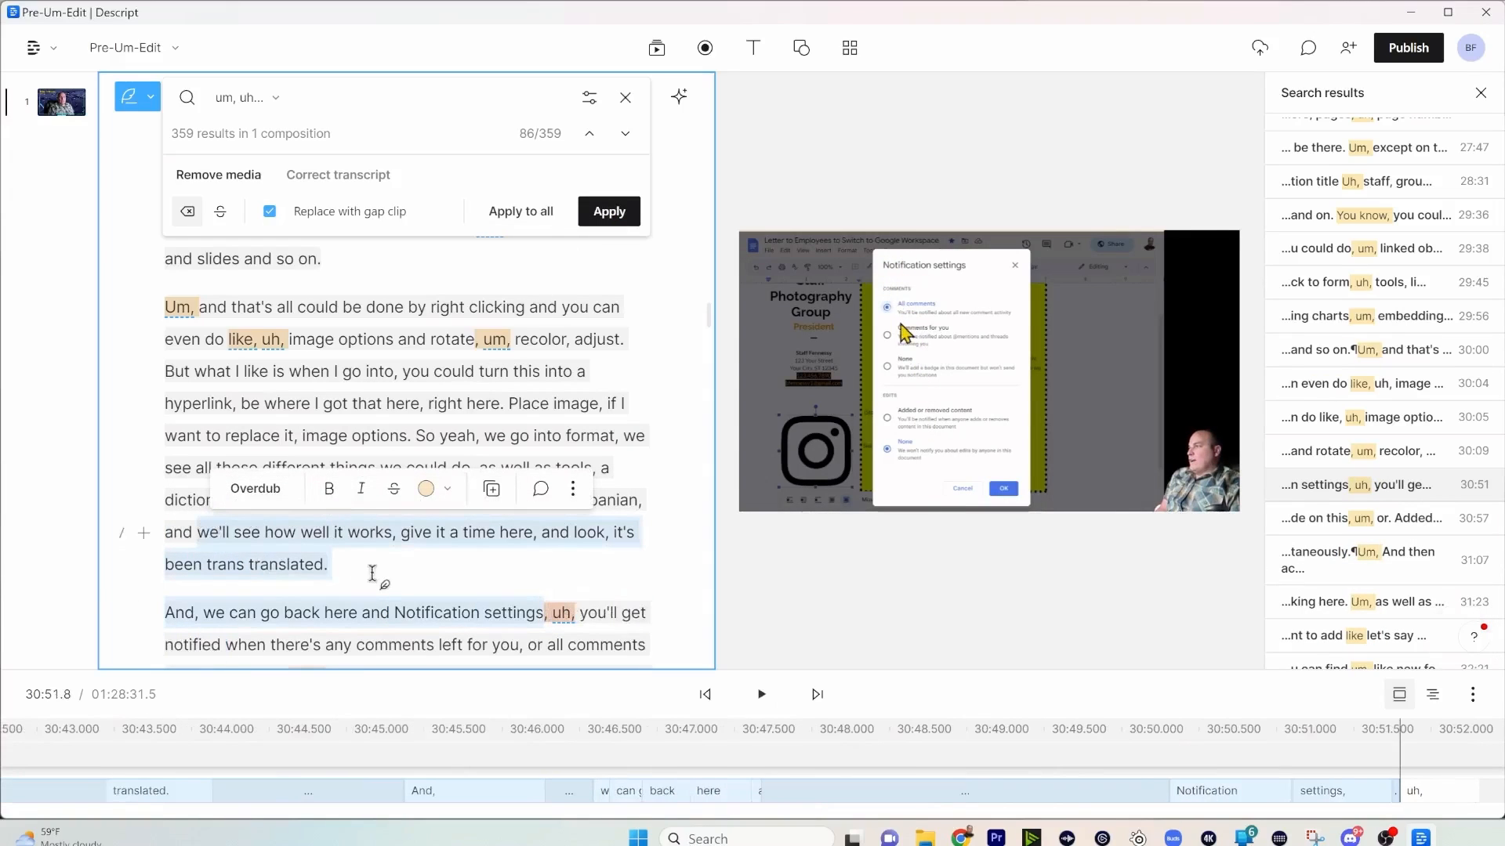
{"action": "left_click", "coordinate": [201, 532]}
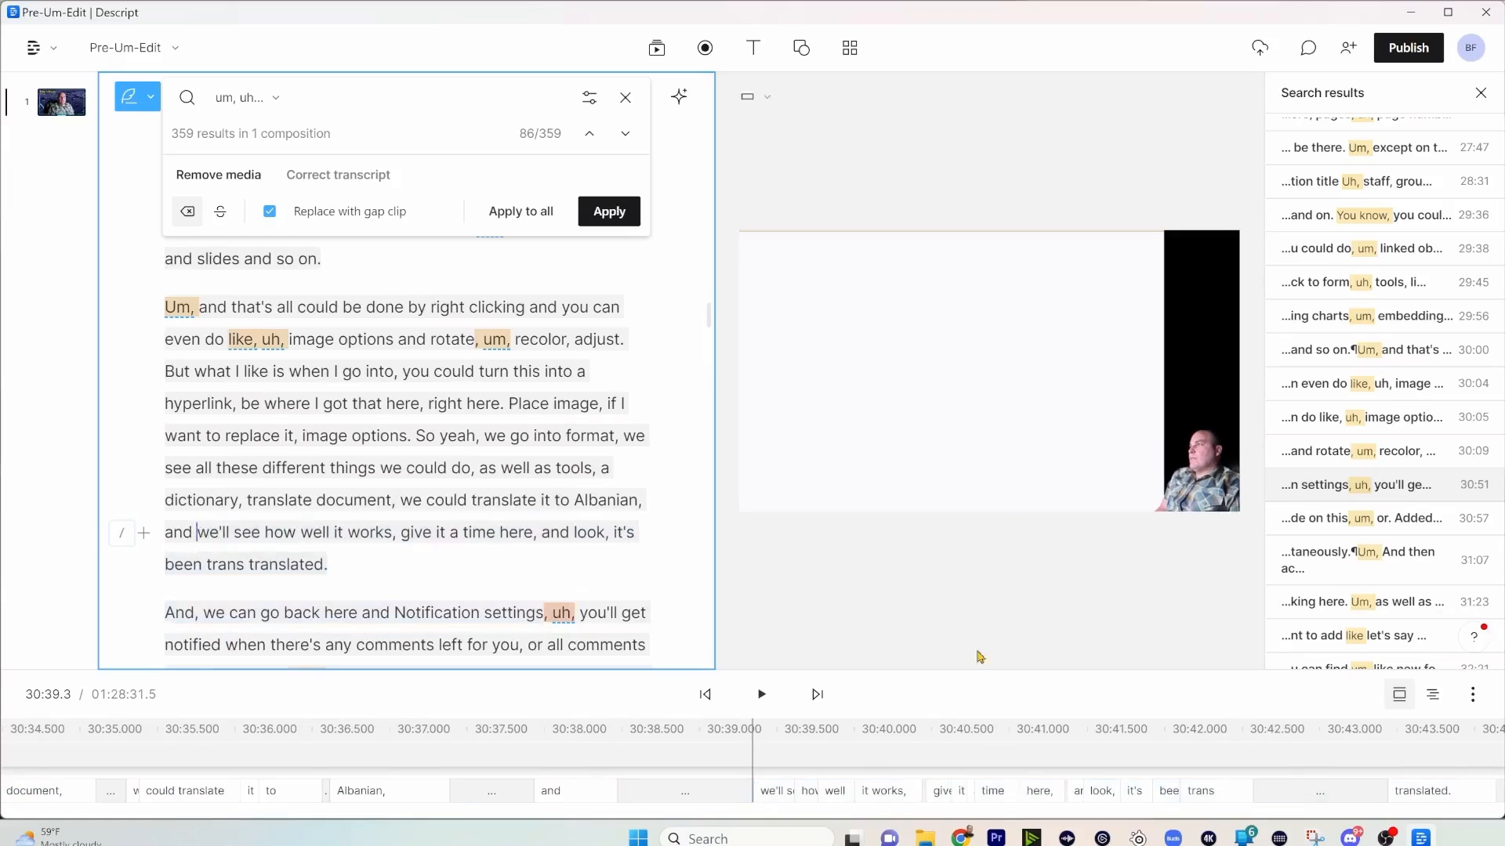
{"action": "left_click", "coordinate": [761, 694]}
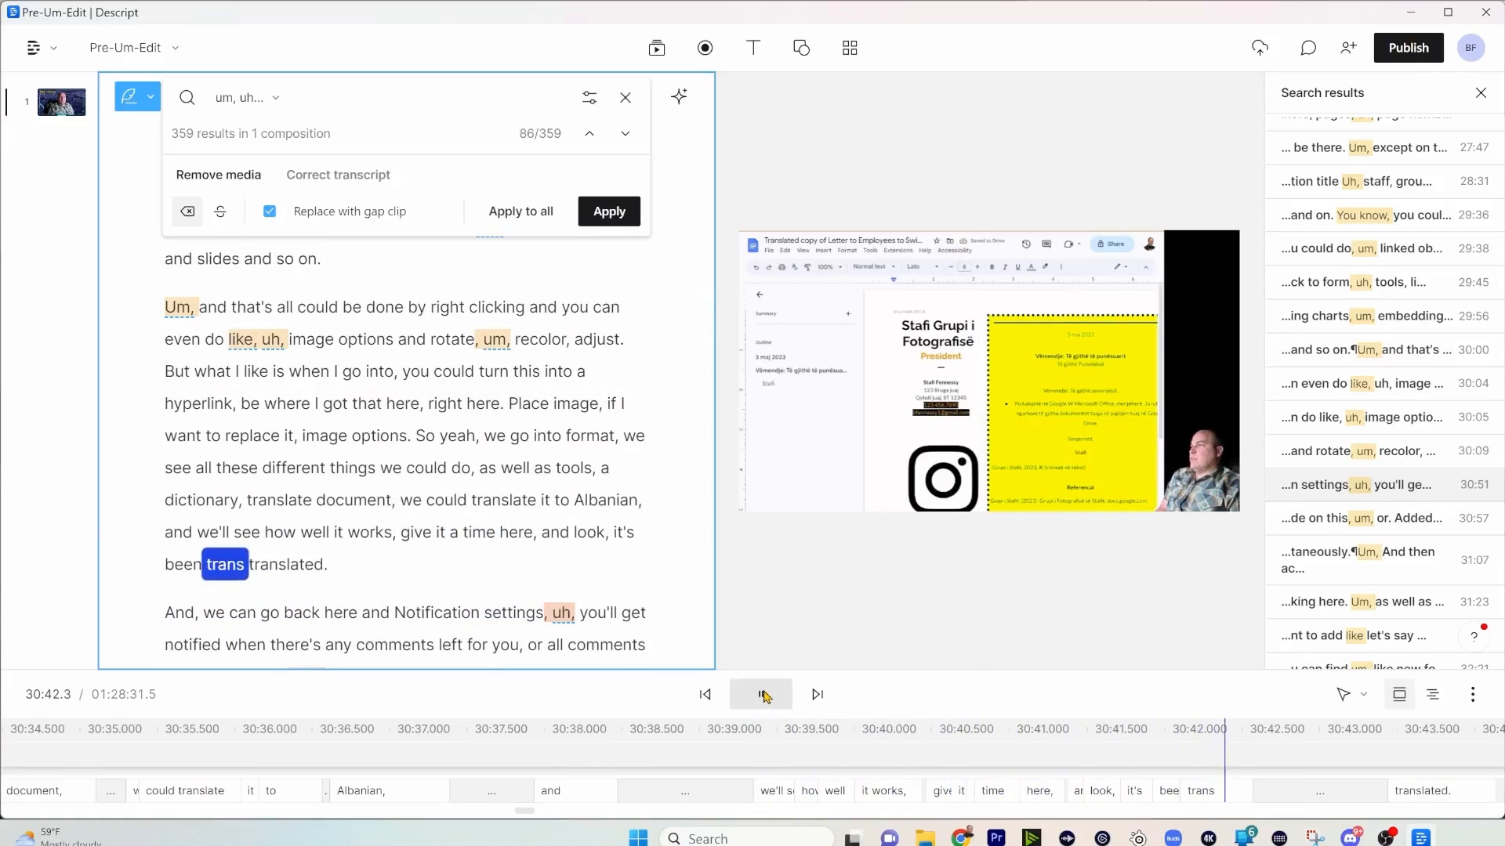
{"action": "left_click", "coordinate": [764, 695]}
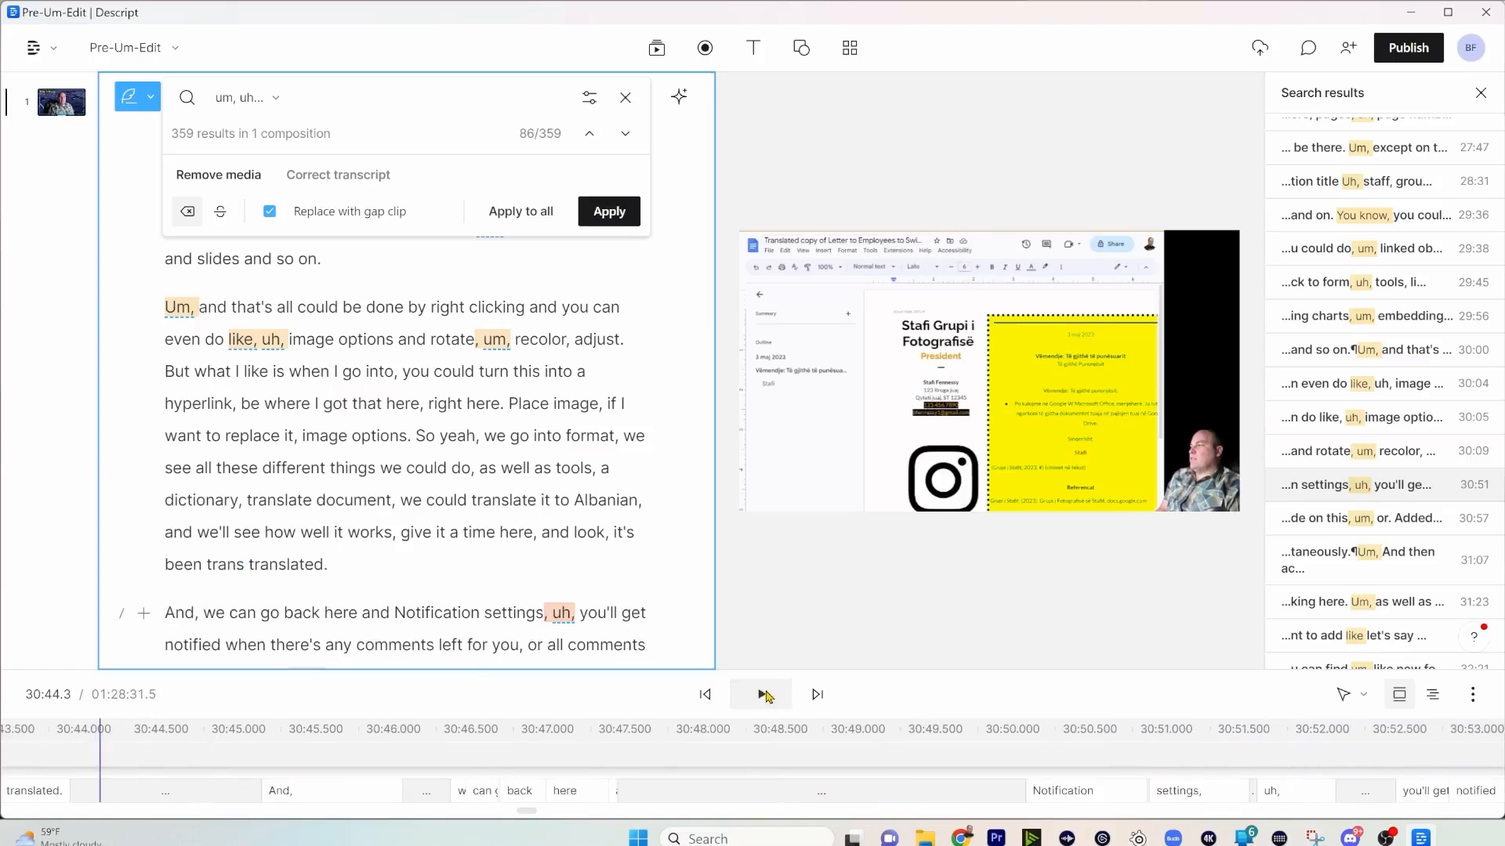
- Delete the stray word "trans" before "translated", and remove the "uh," after "Notification settings" without replacing it with a gap clip
{"action": "left_click_drag", "start_coordinate": [242, 569], "coordinate": [207, 565]}
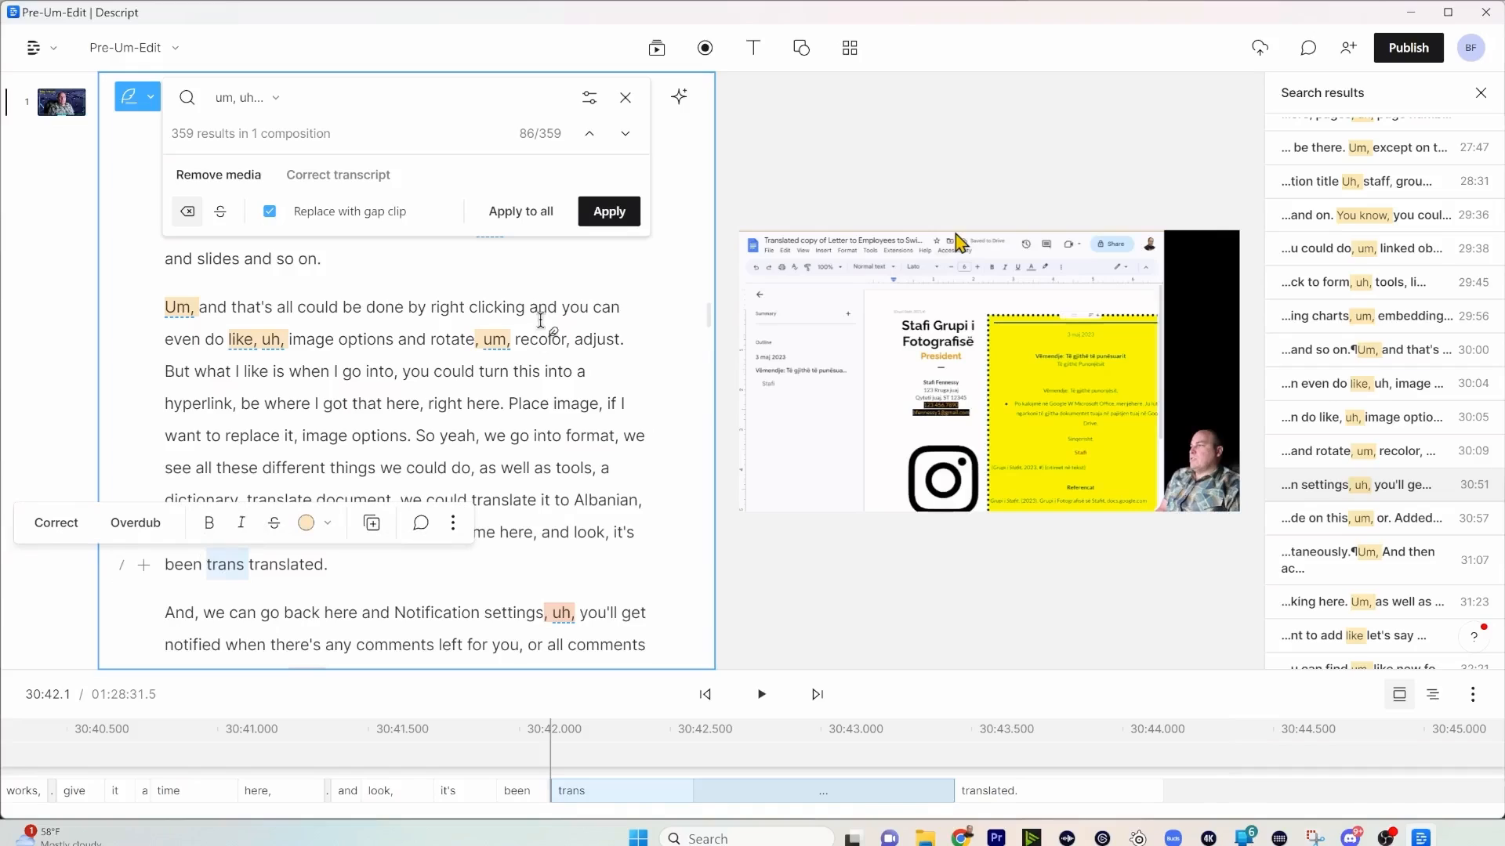
{"action": "key", "text": "BackSpace"}
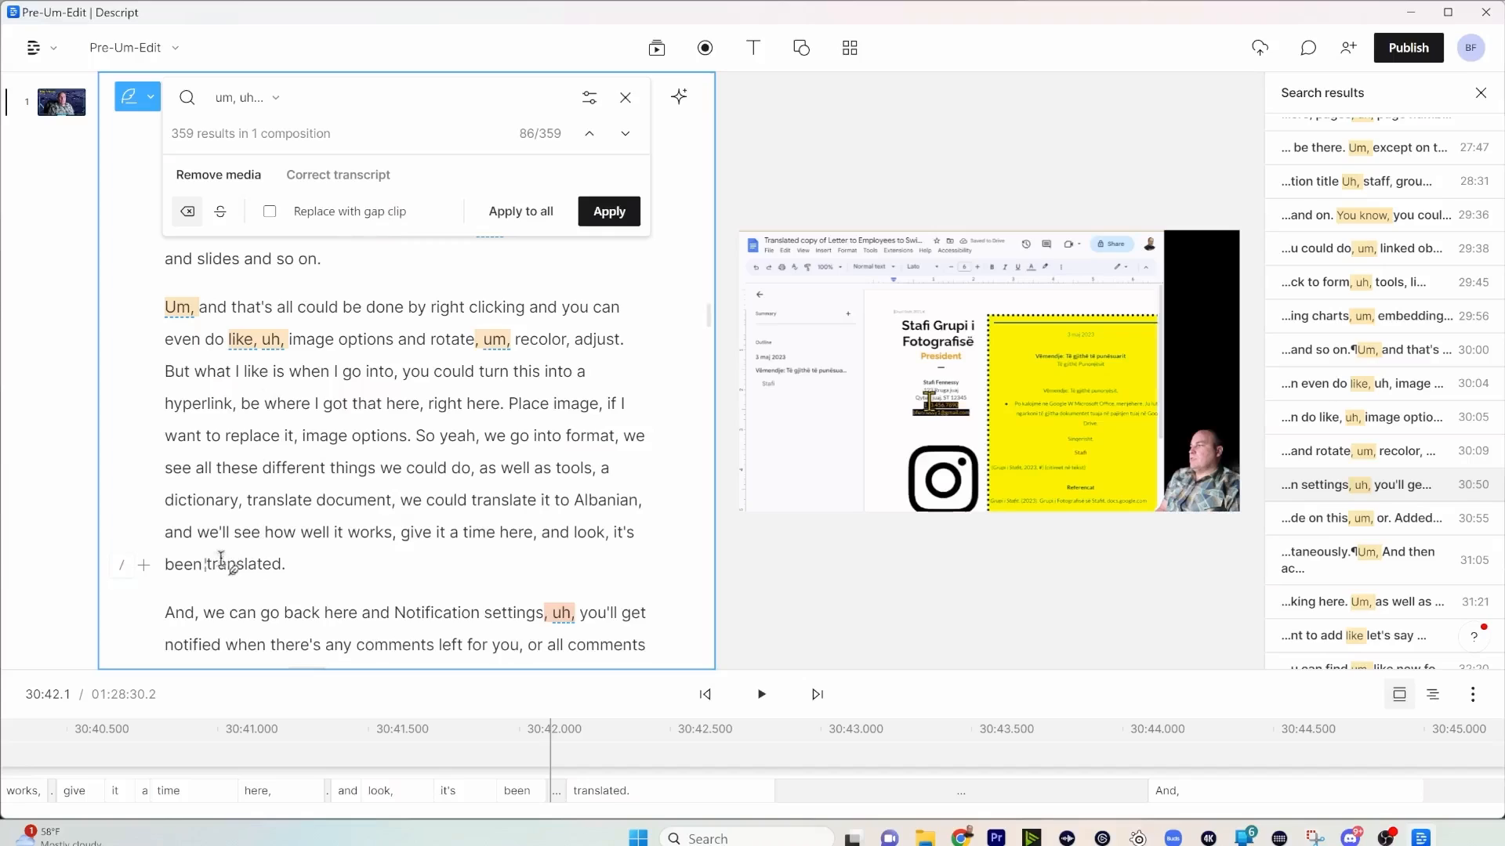
{"action": "left_click", "coordinate": [269, 212]}
{"action": "left_click", "coordinate": [206, 566]}
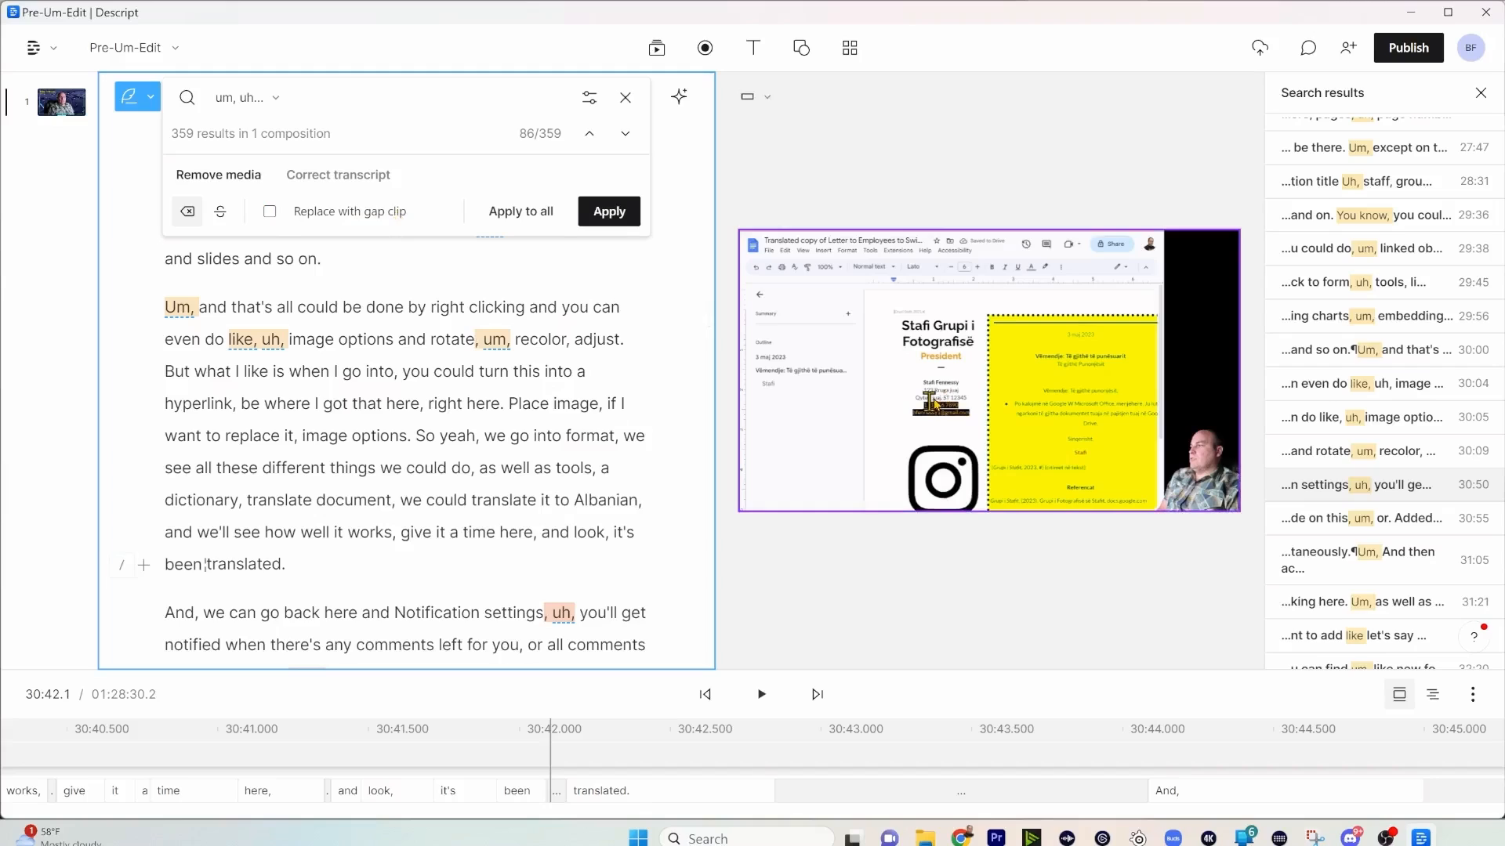
{"action": "left_click", "coordinate": [604, 212]}
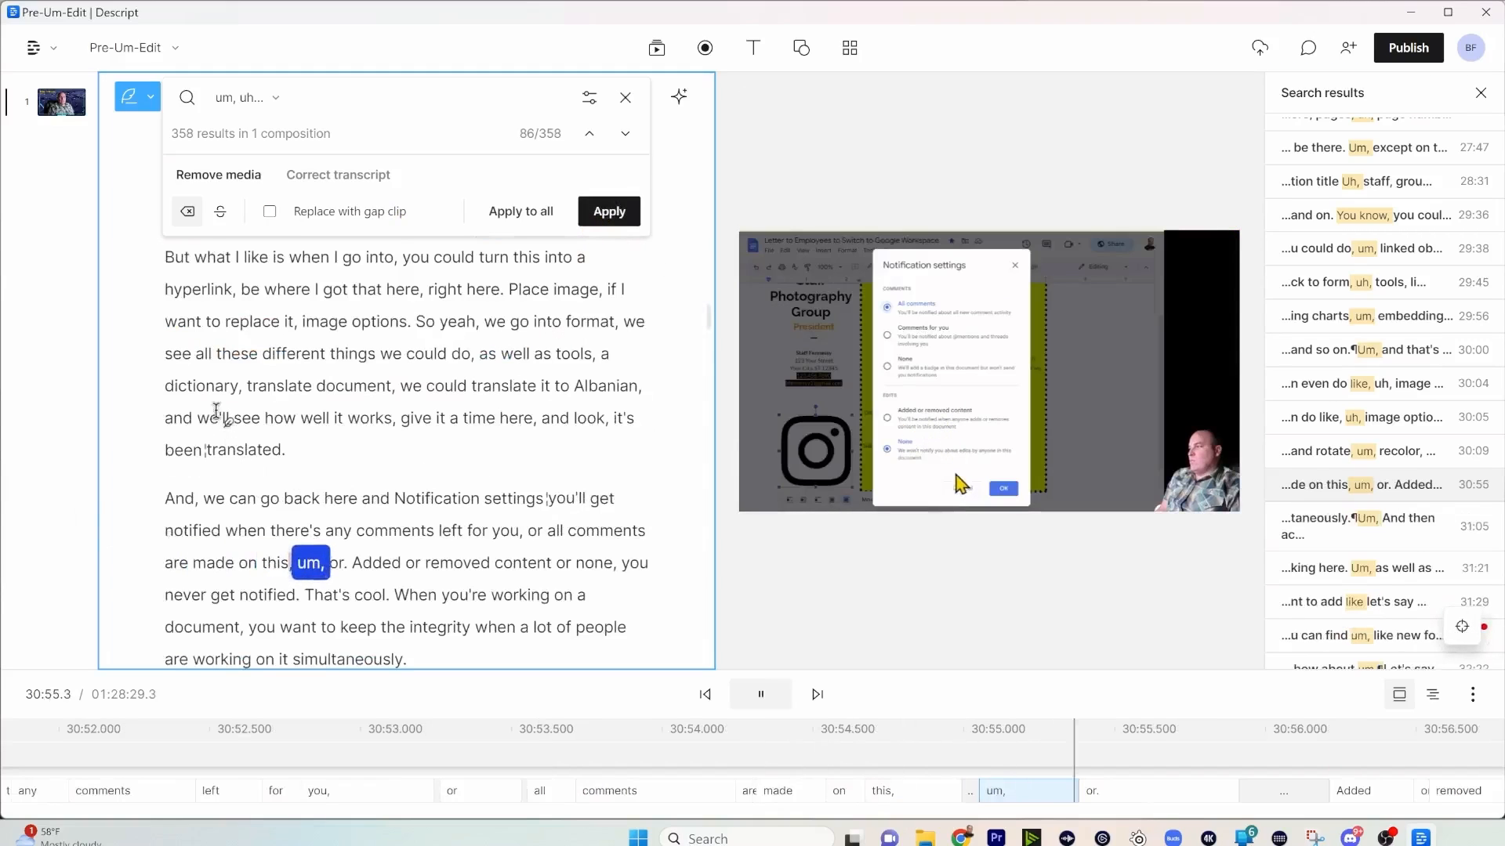
- Play back the edited passage from "dictionary" through "it's been translated"
{"action": "left_click", "coordinate": [166, 385]}
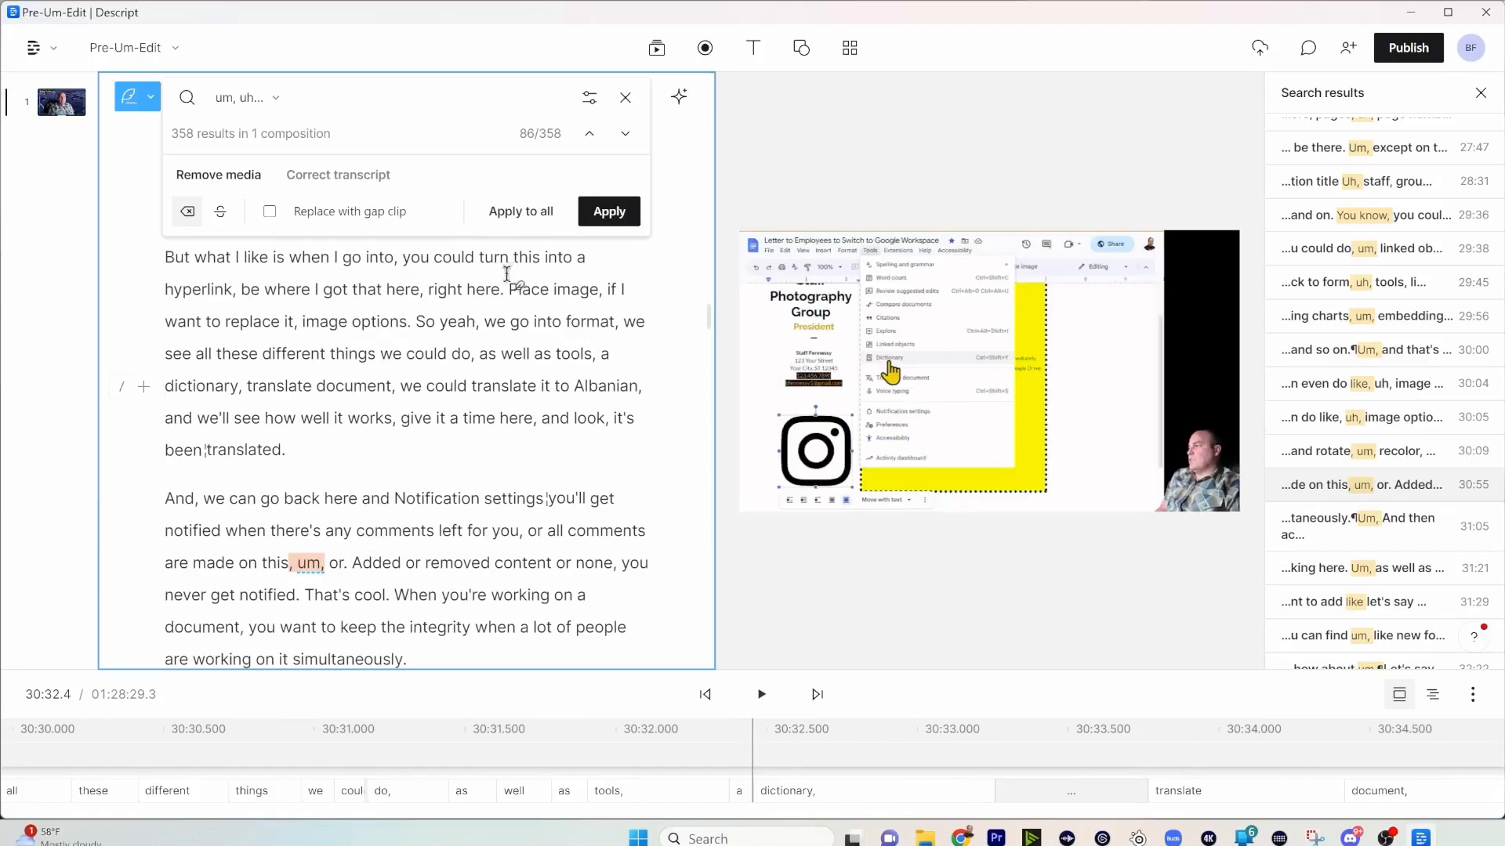
{"action": "left_click", "coordinate": [757, 695]}
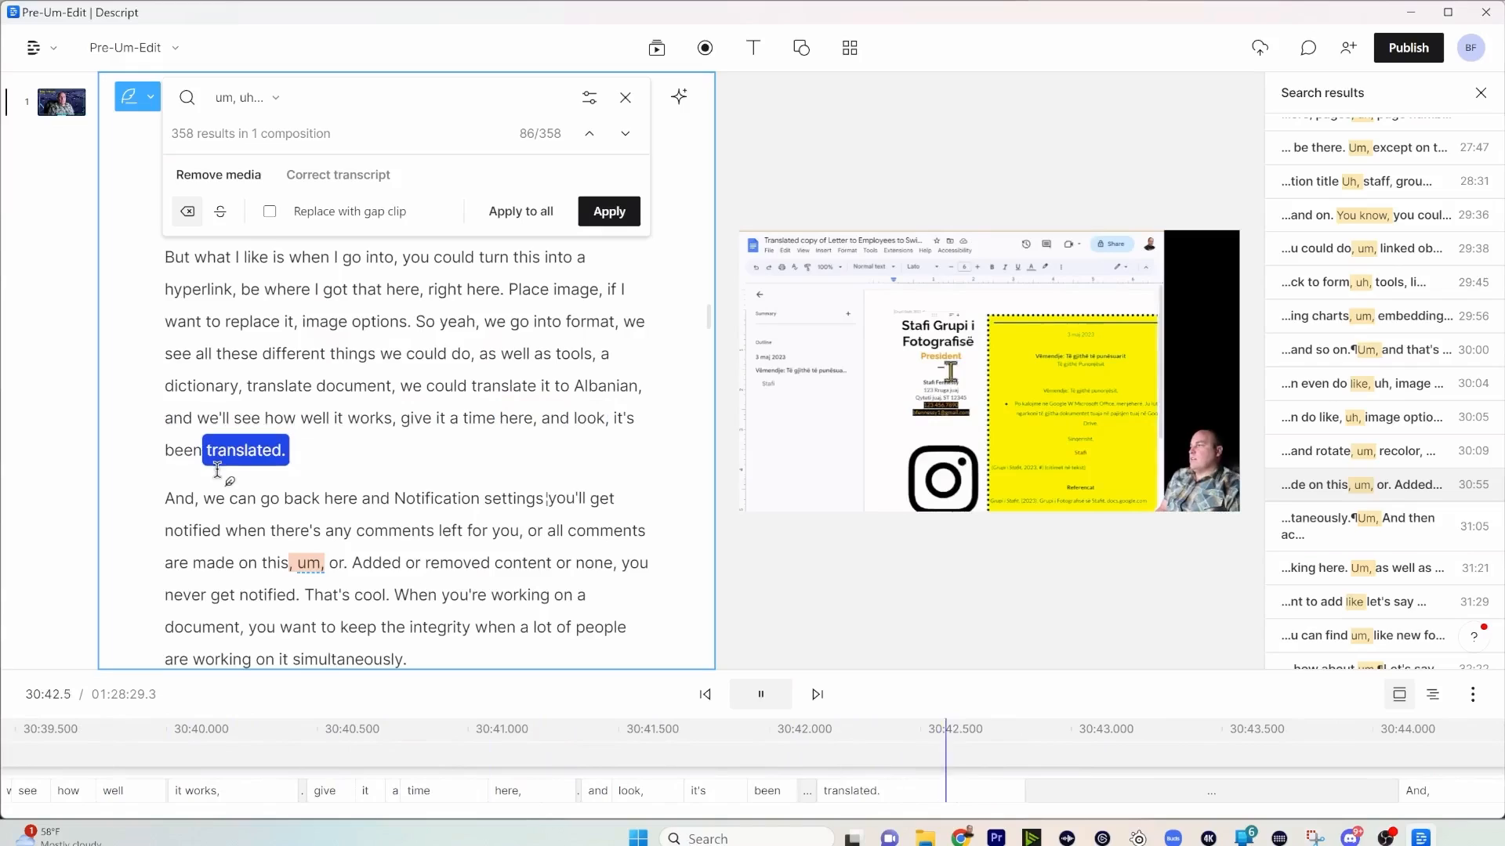
{"action": "key", "text": "space"}
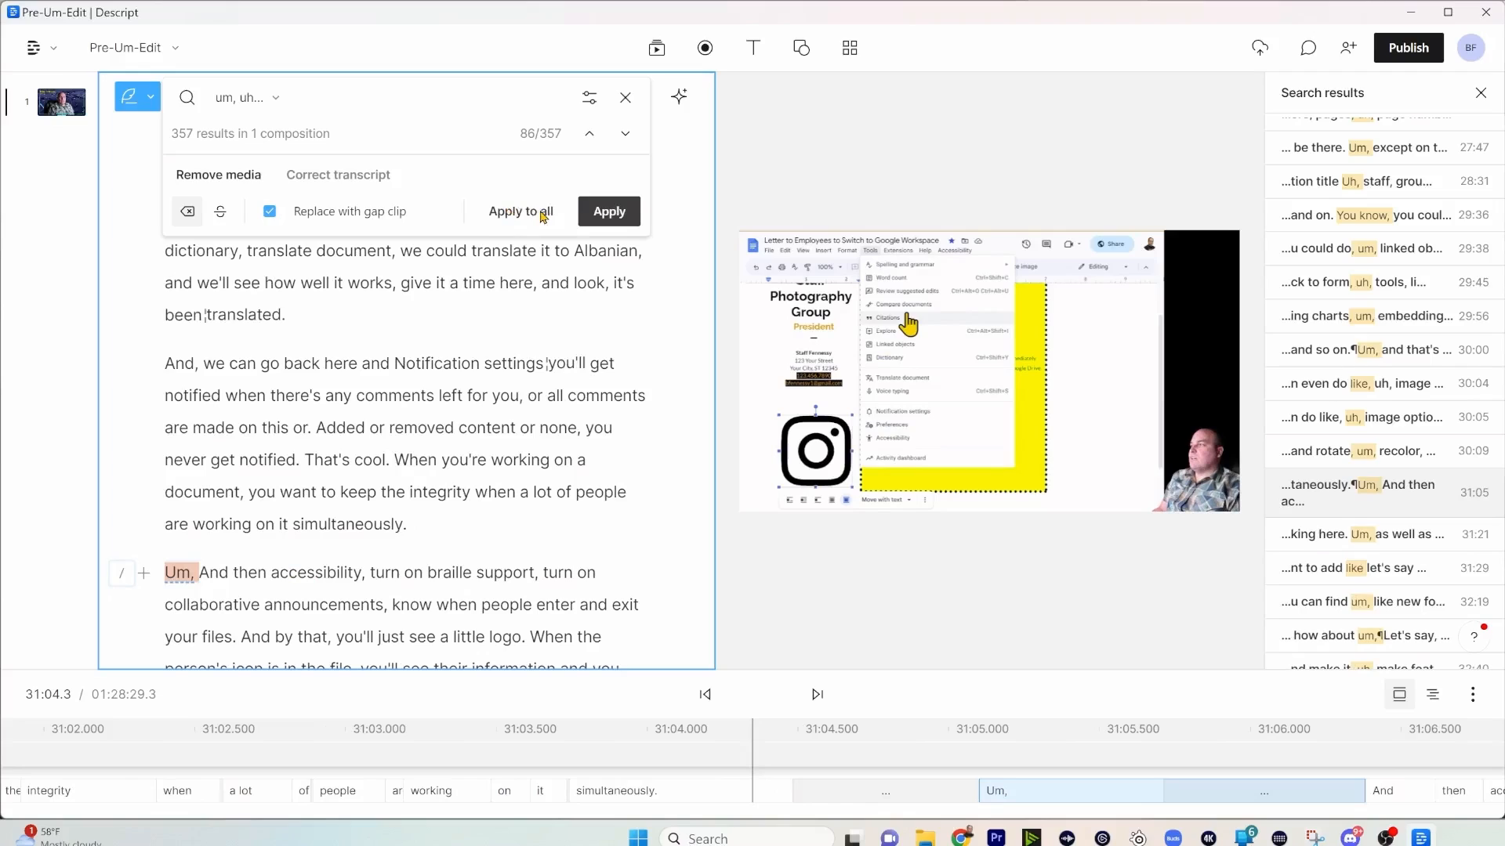
- Remove all remaining filler words at once, replacing them with gap clips, and close the filler-word search
{"action": "left_click", "coordinate": [541, 213]}
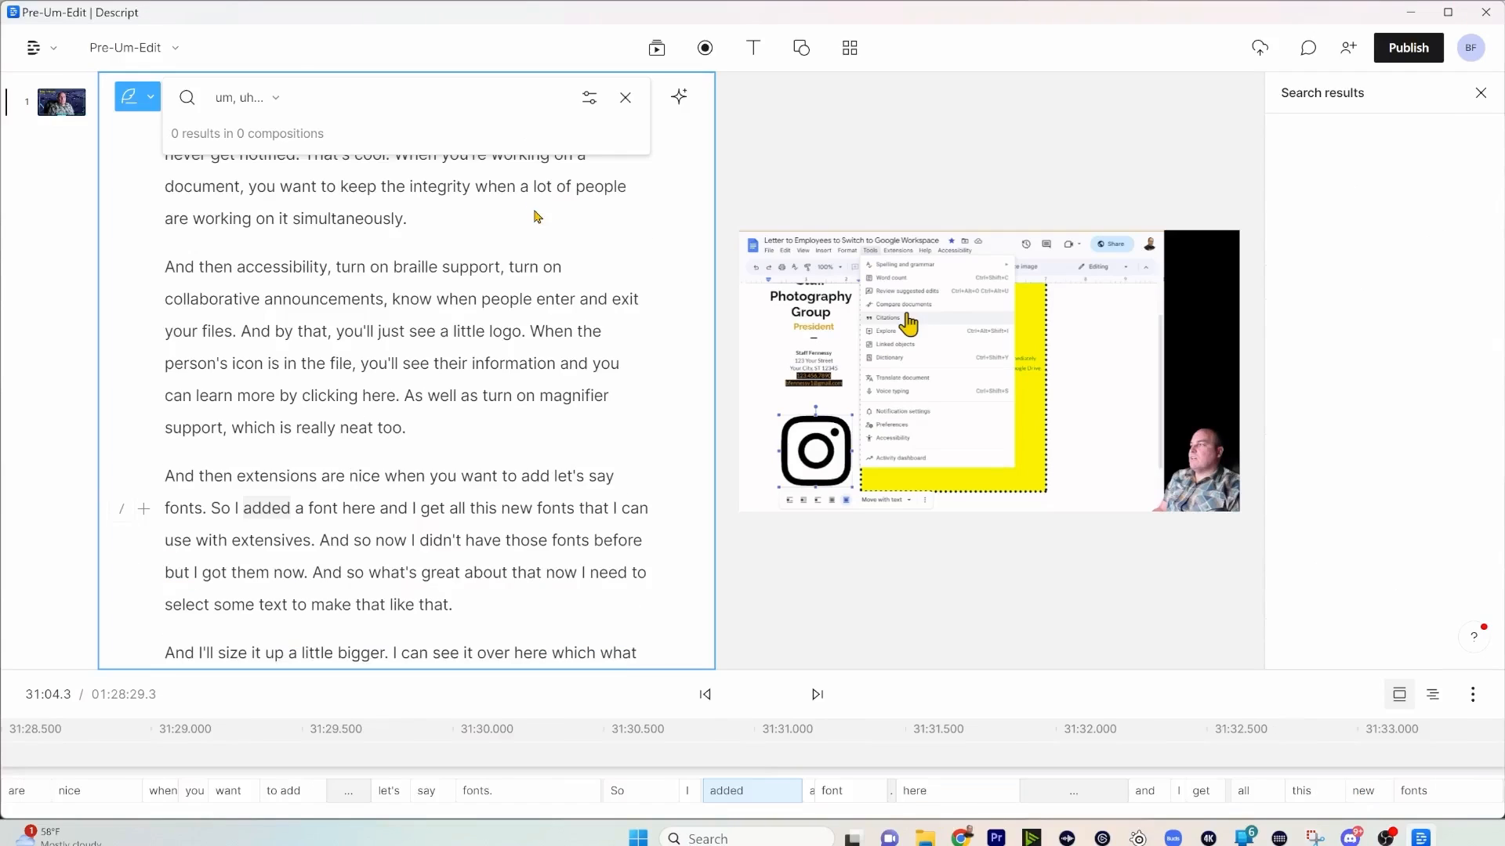
{"action": "left_click", "coordinate": [625, 98]}
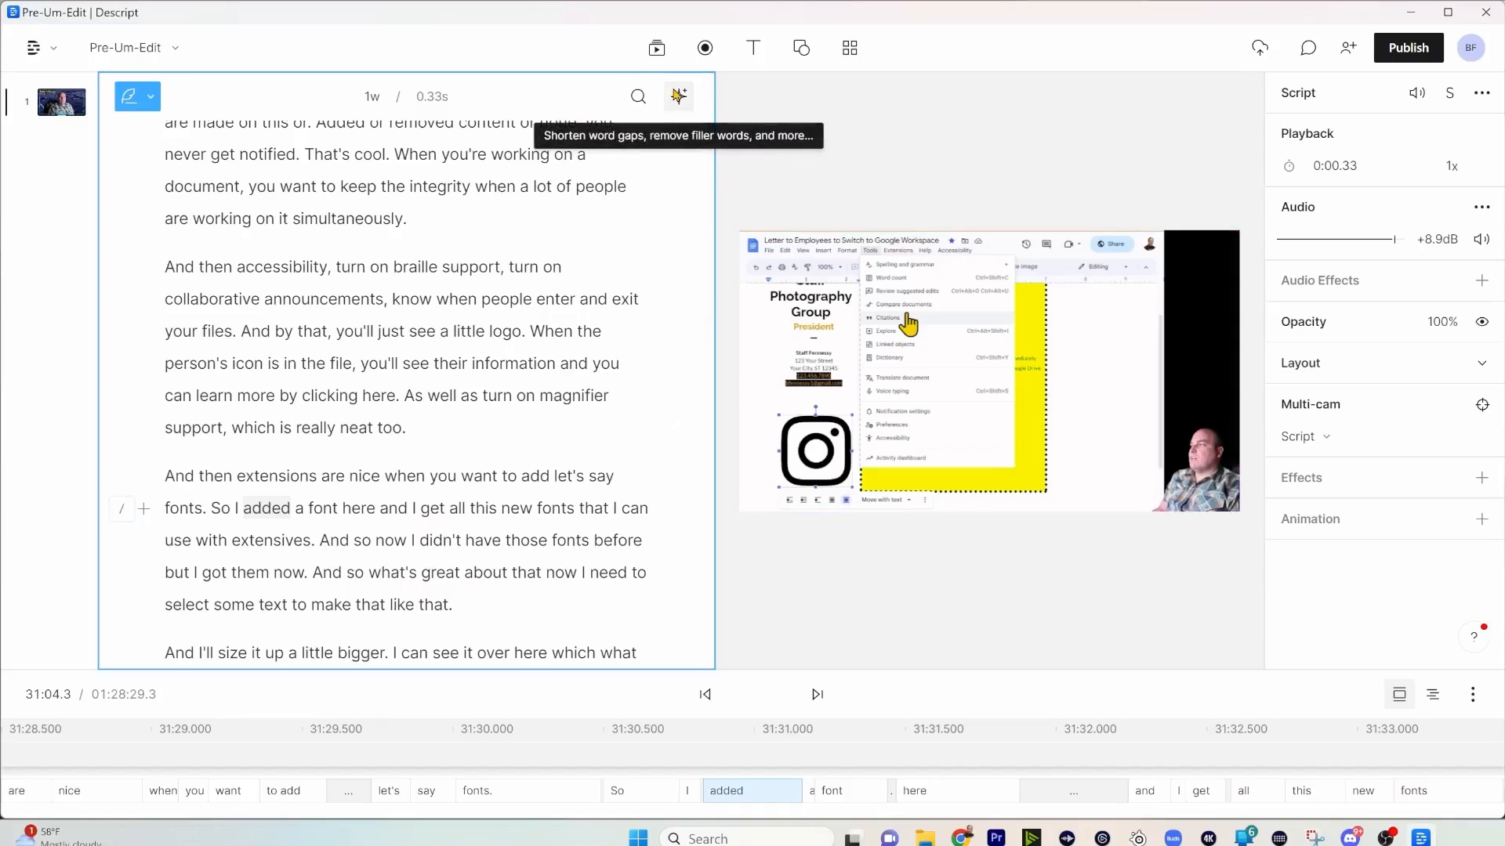
- Search the transcript for word gaps of 1 second or more with the word-gap shortening tool
{"action": "left_click", "coordinate": [679, 96]}
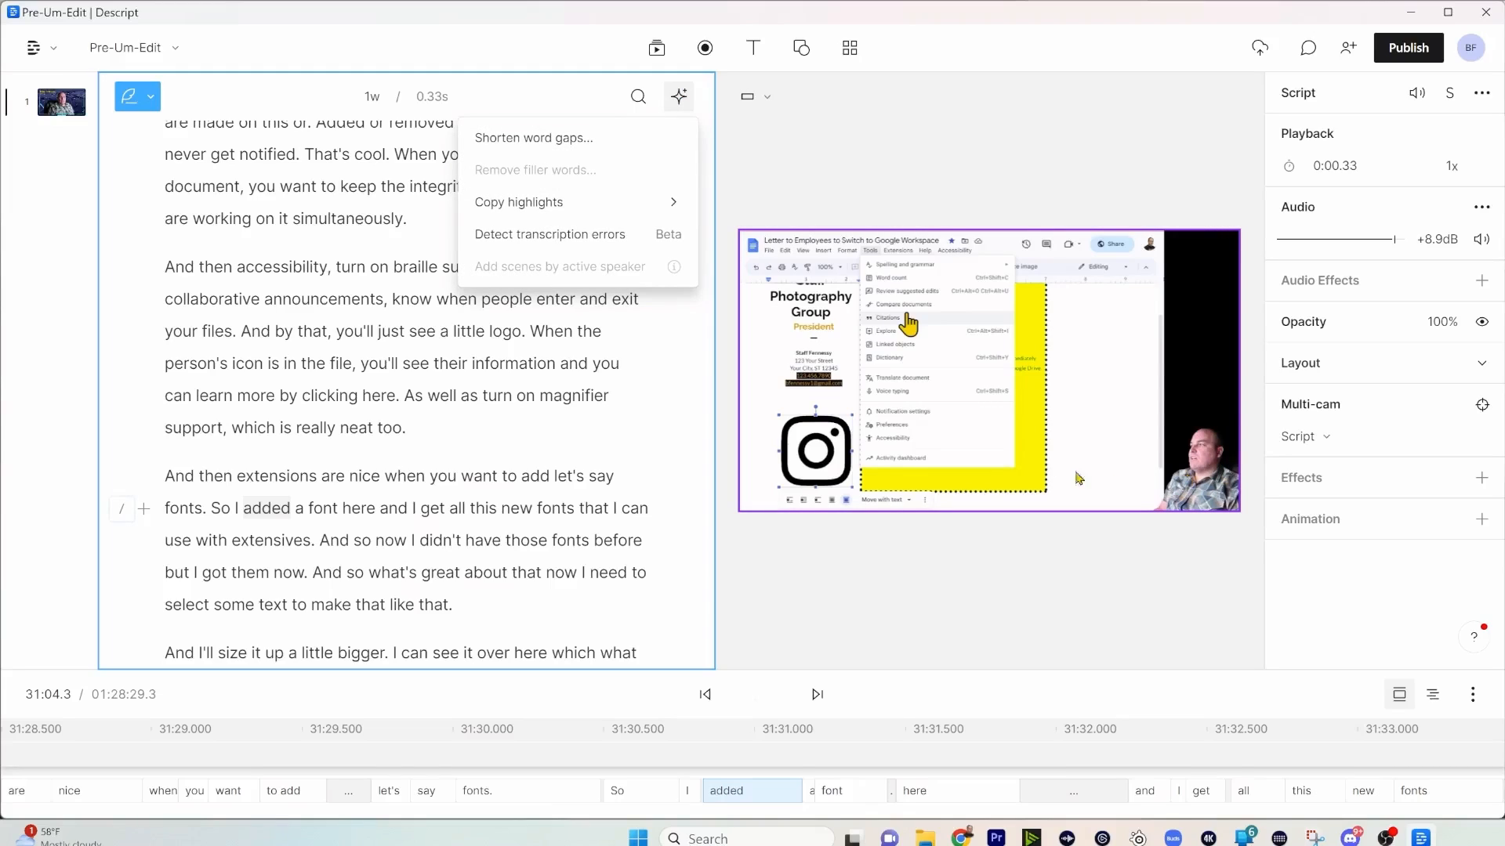
{"action": "left_click", "coordinate": [593, 140]}
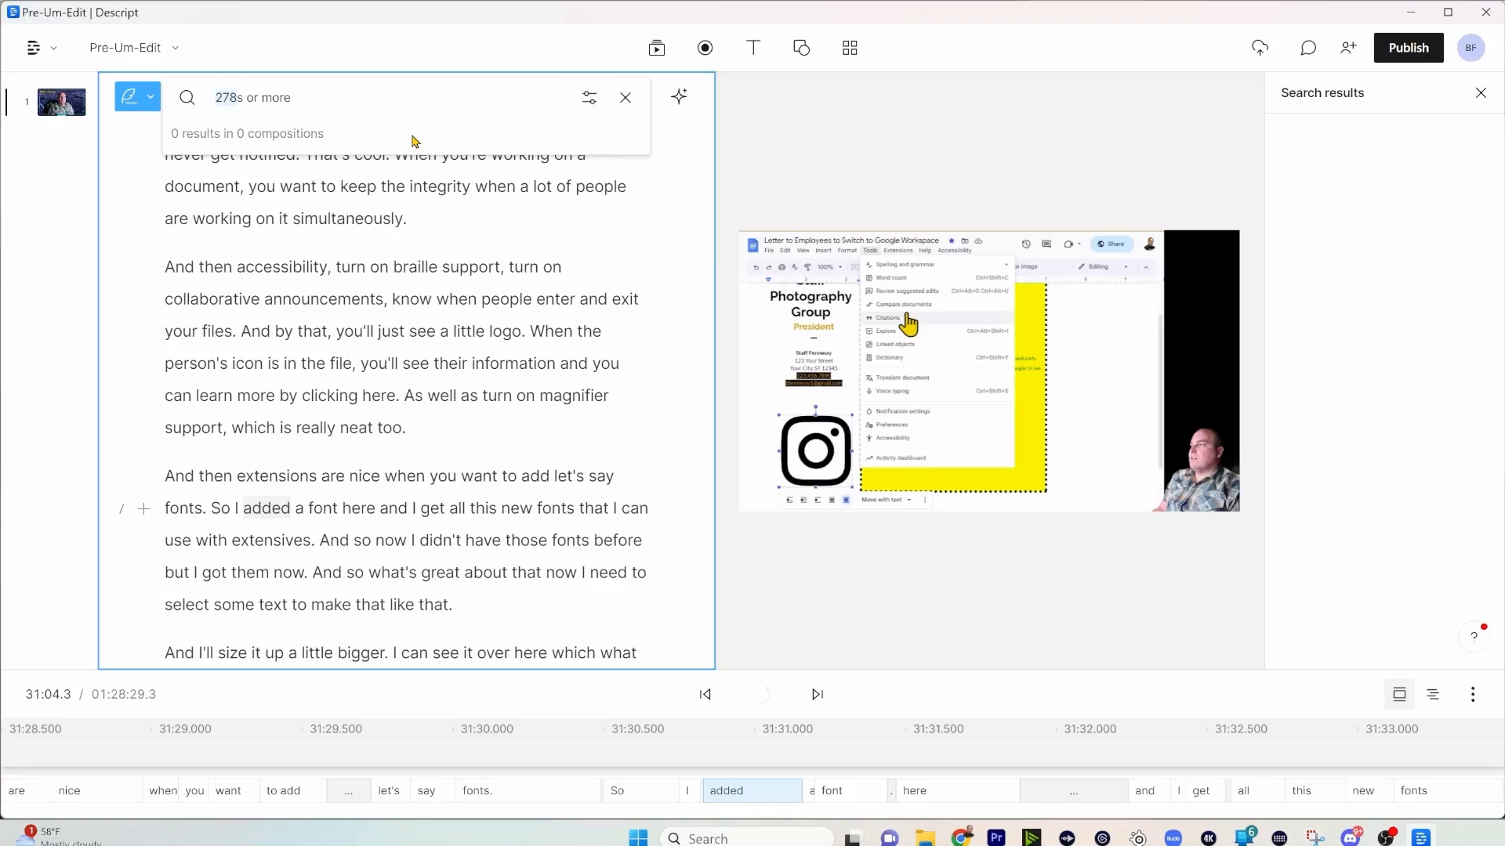
{"action": "type", "text": "1"}
{"action": "key", "text": "Return"}
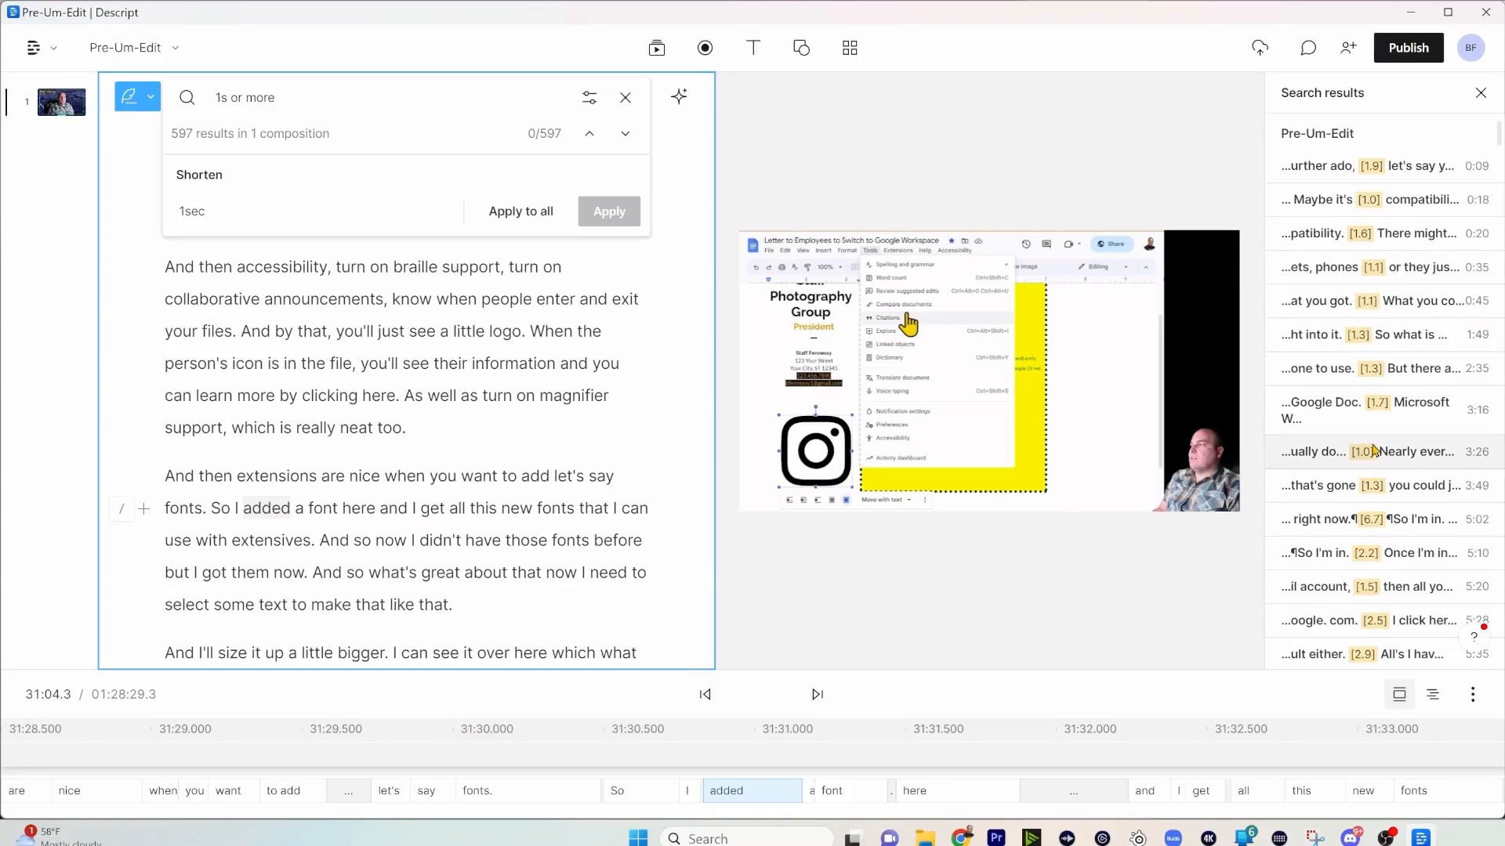
- Look through the word-gap results and jump to the 1.0-second gap before "You can go"
{"action": "scroll", "coordinate": [1375, 453], "scroll_direction": "down", "scroll_amount": 3}
{"action": "scroll", "coordinate": [1375, 453], "scroll_direction": "down", "scroll_amount": 3}
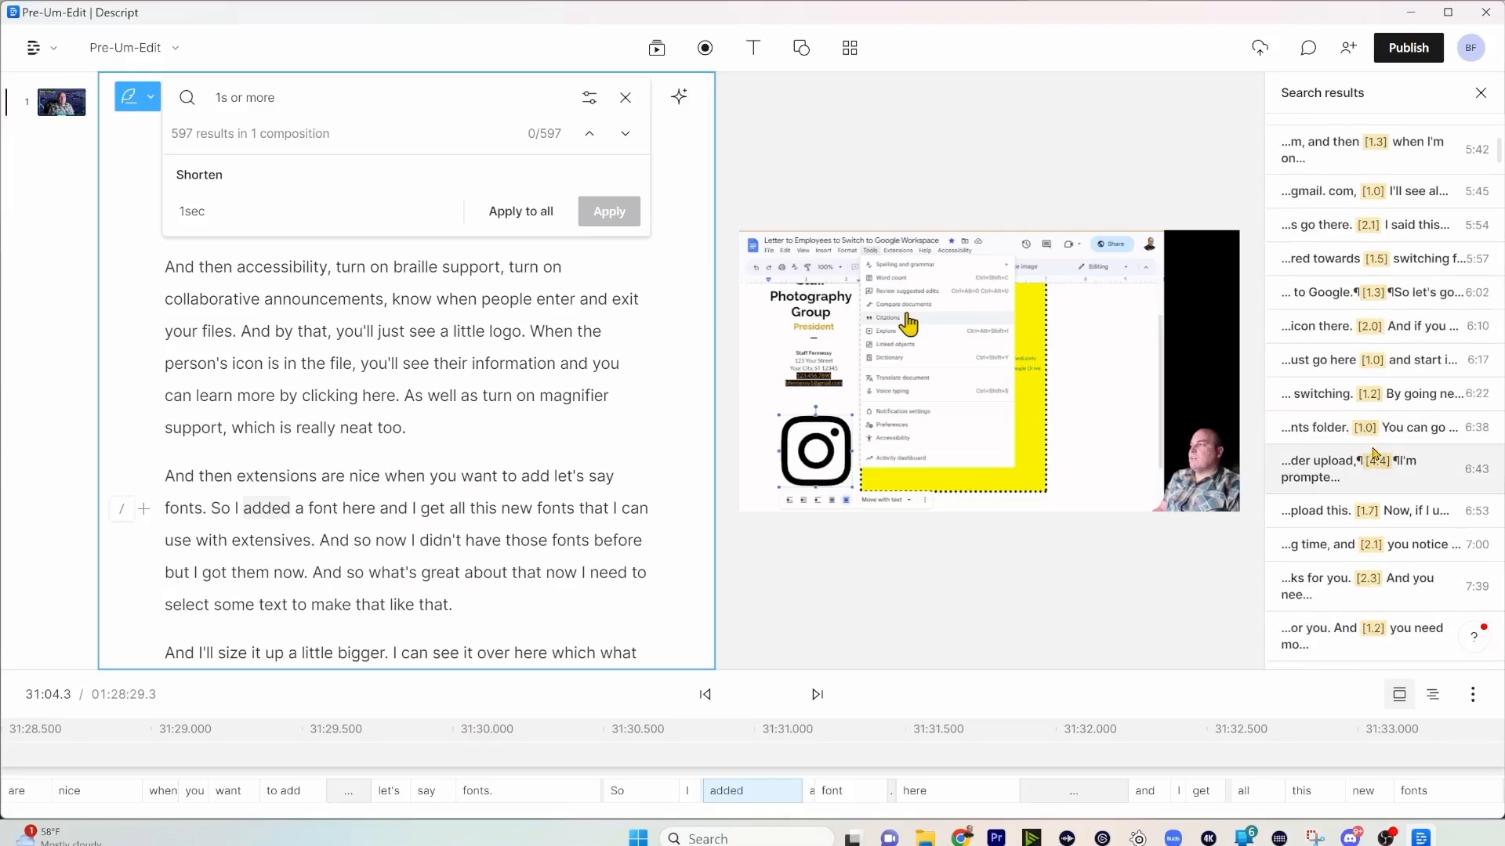
{"action": "left_click", "coordinate": [1343, 430]}
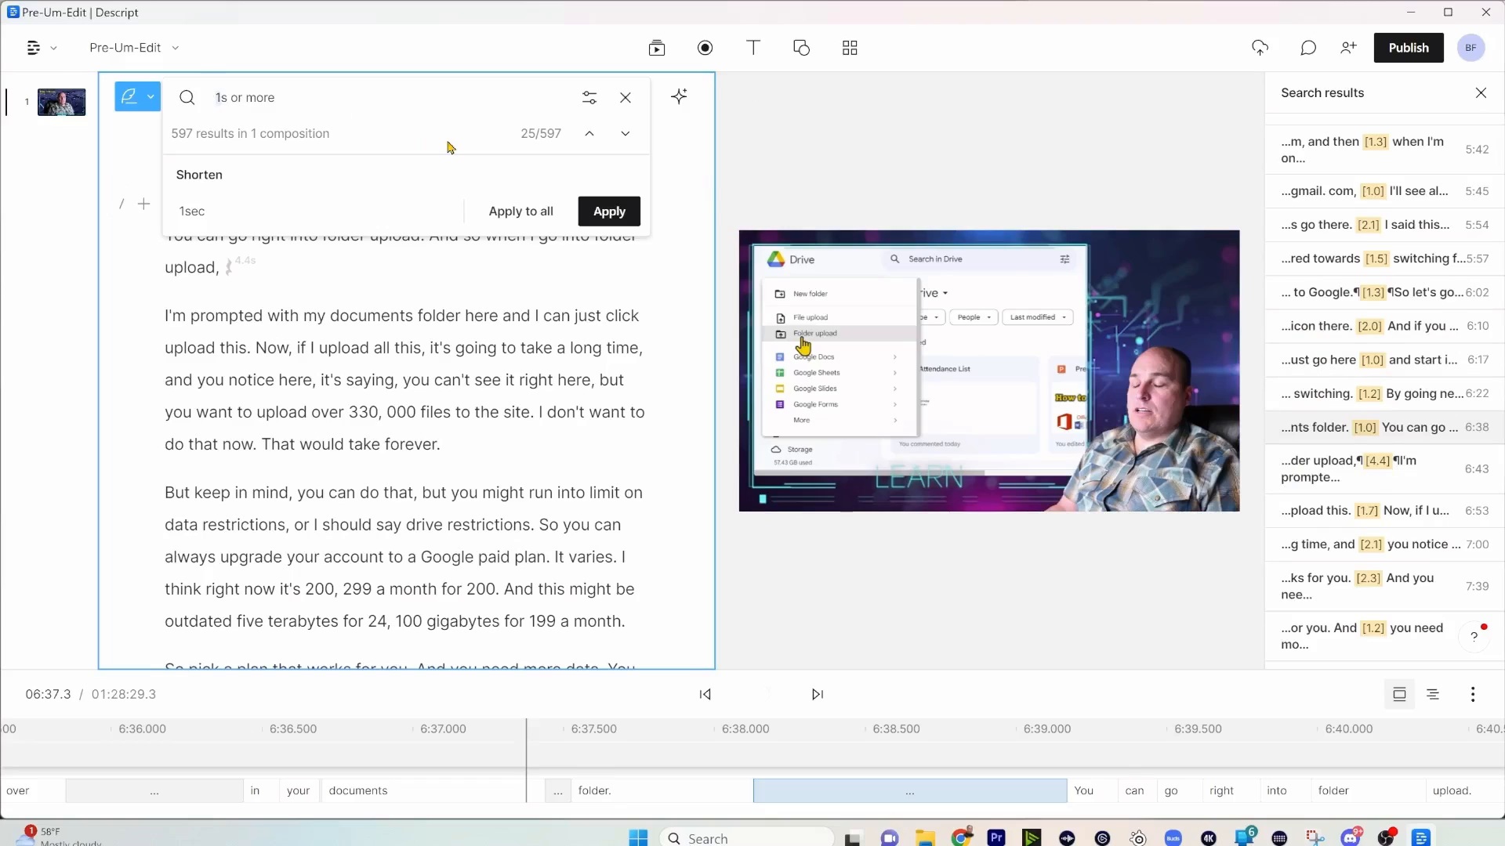
- Raise the word-gap search threshold to 2 seconds or more, shorten all matching gaps to 1 second, and close the search
{"action": "key", "text": "Delete"}
{"action": "type", "text": "2"}
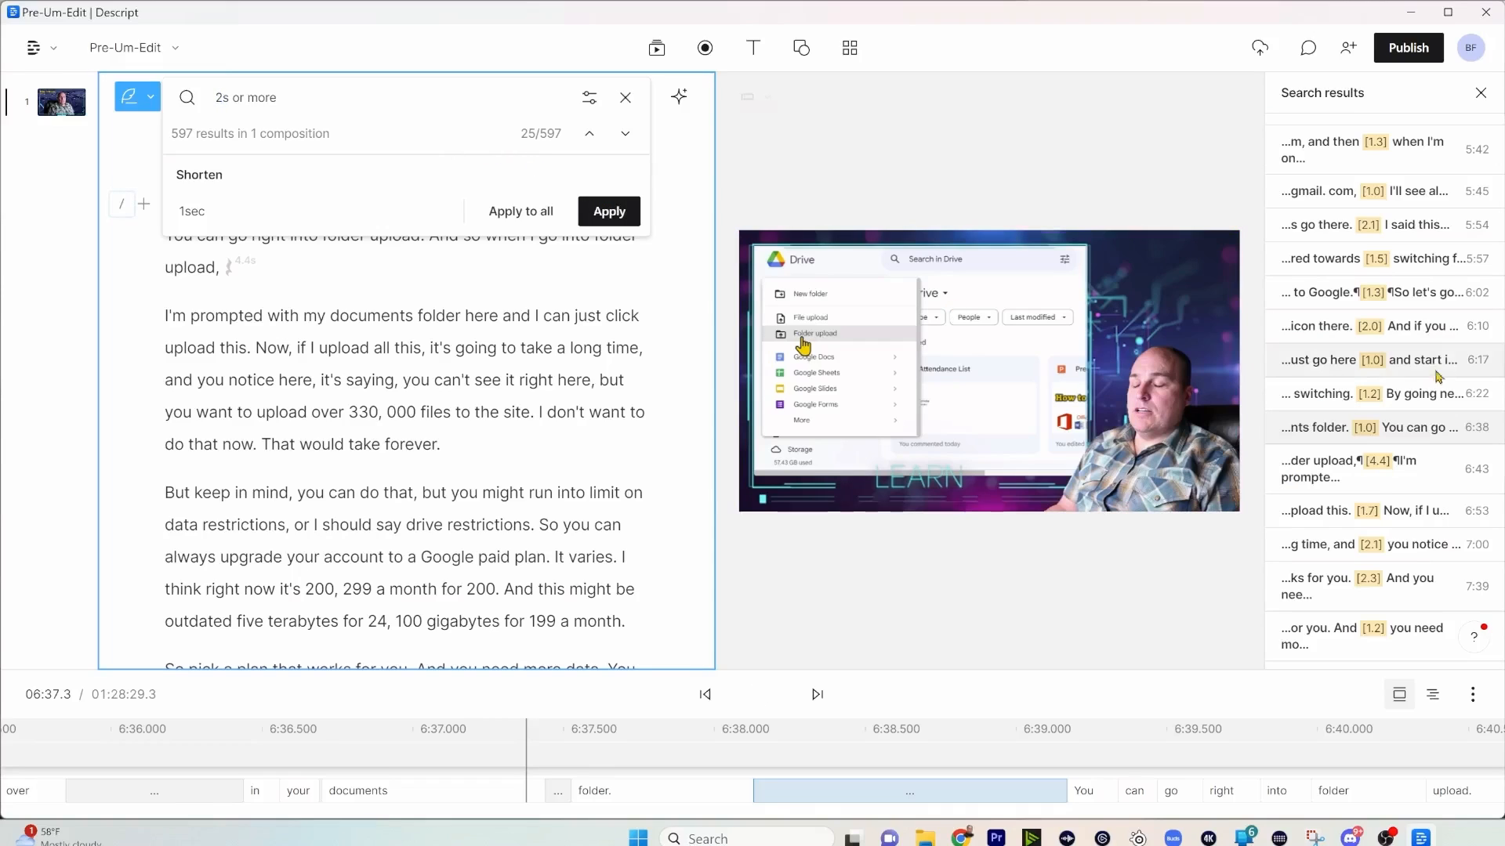
{"action": "scroll", "coordinate": [1299, 432], "scroll_direction": "up", "scroll_amount": 10}
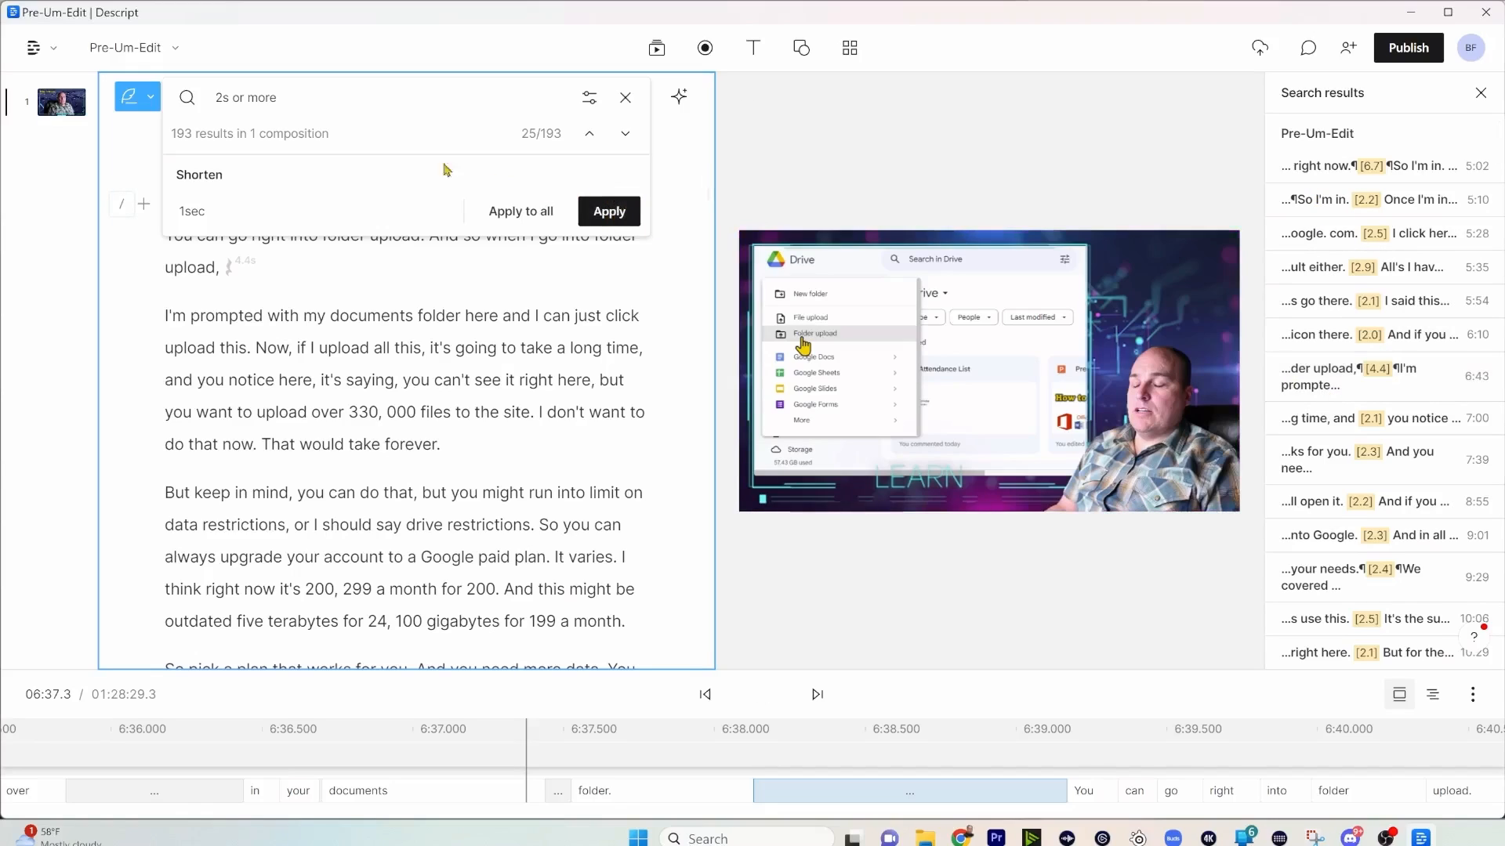
{"action": "left_click", "coordinate": [520, 212]}
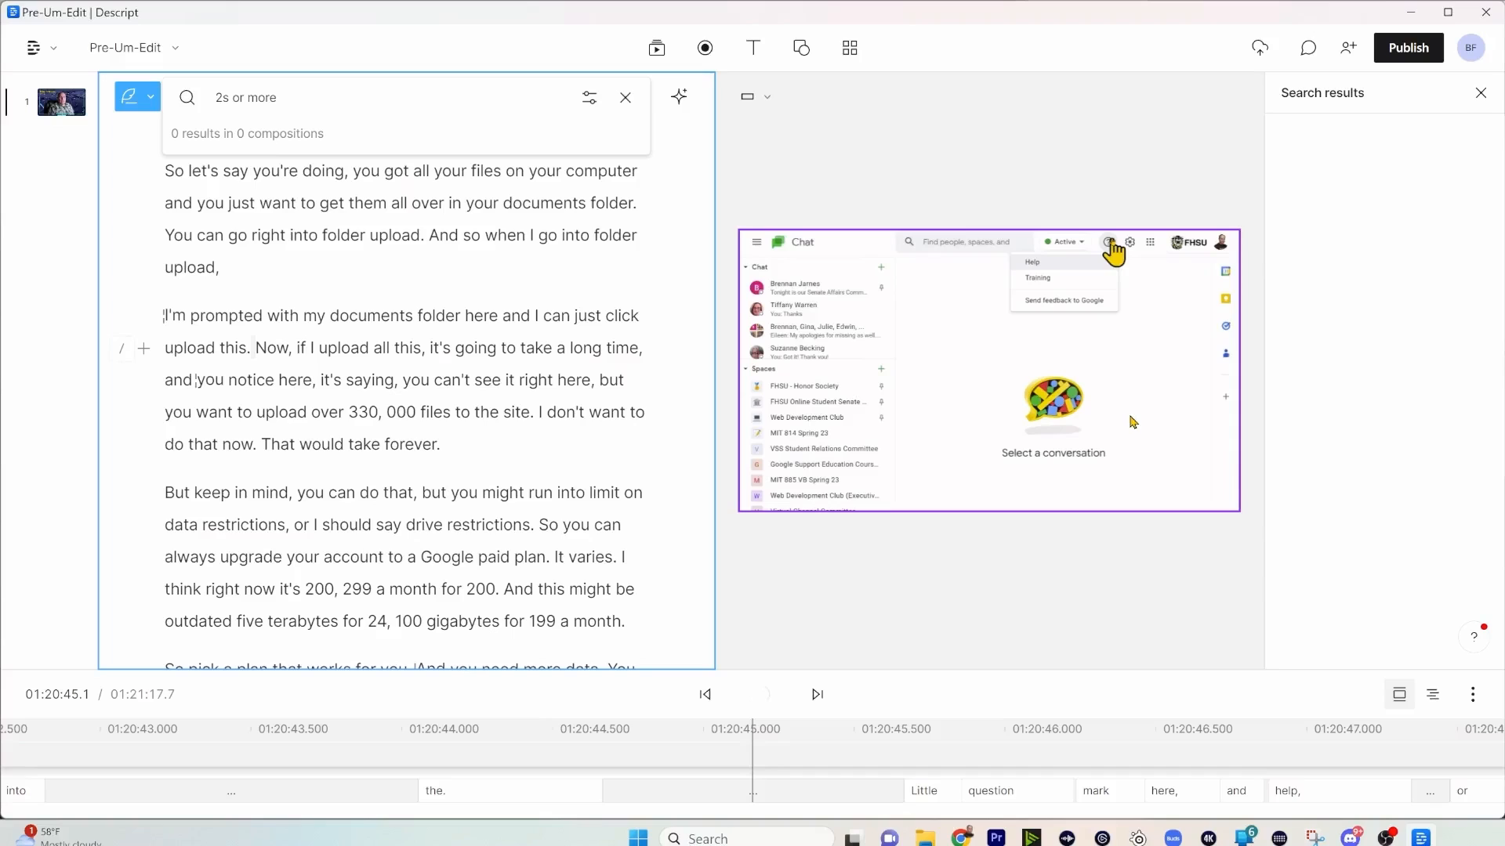
{"action": "left_click", "coordinate": [625, 97]}
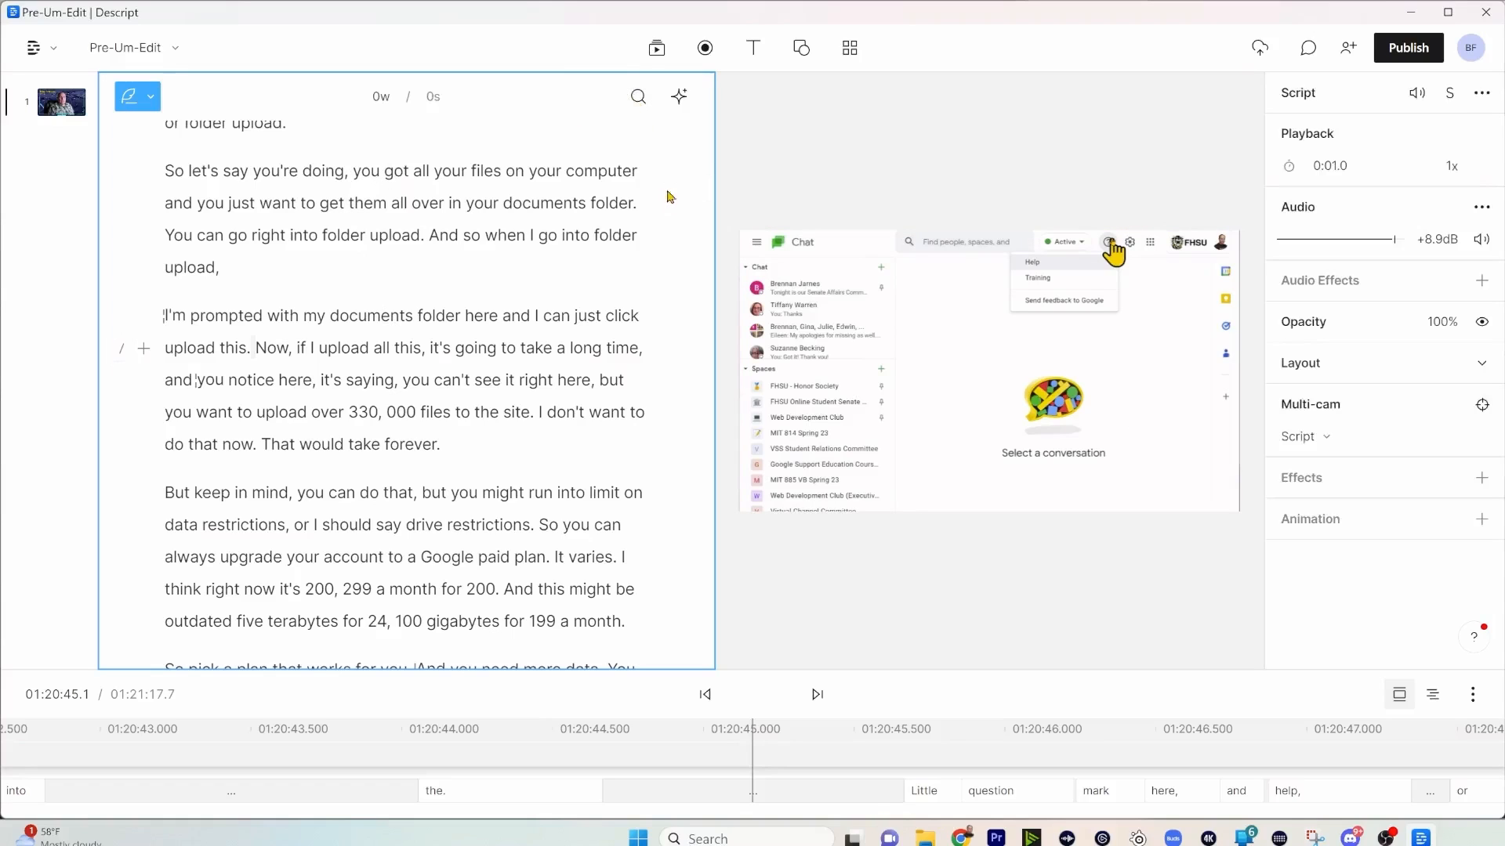
- Play back the shortened video from "Welcome" at the beginning of the script
{"action": "left_click_drag", "start_coordinate": [710, 183], "coordinate": [701, 119]}
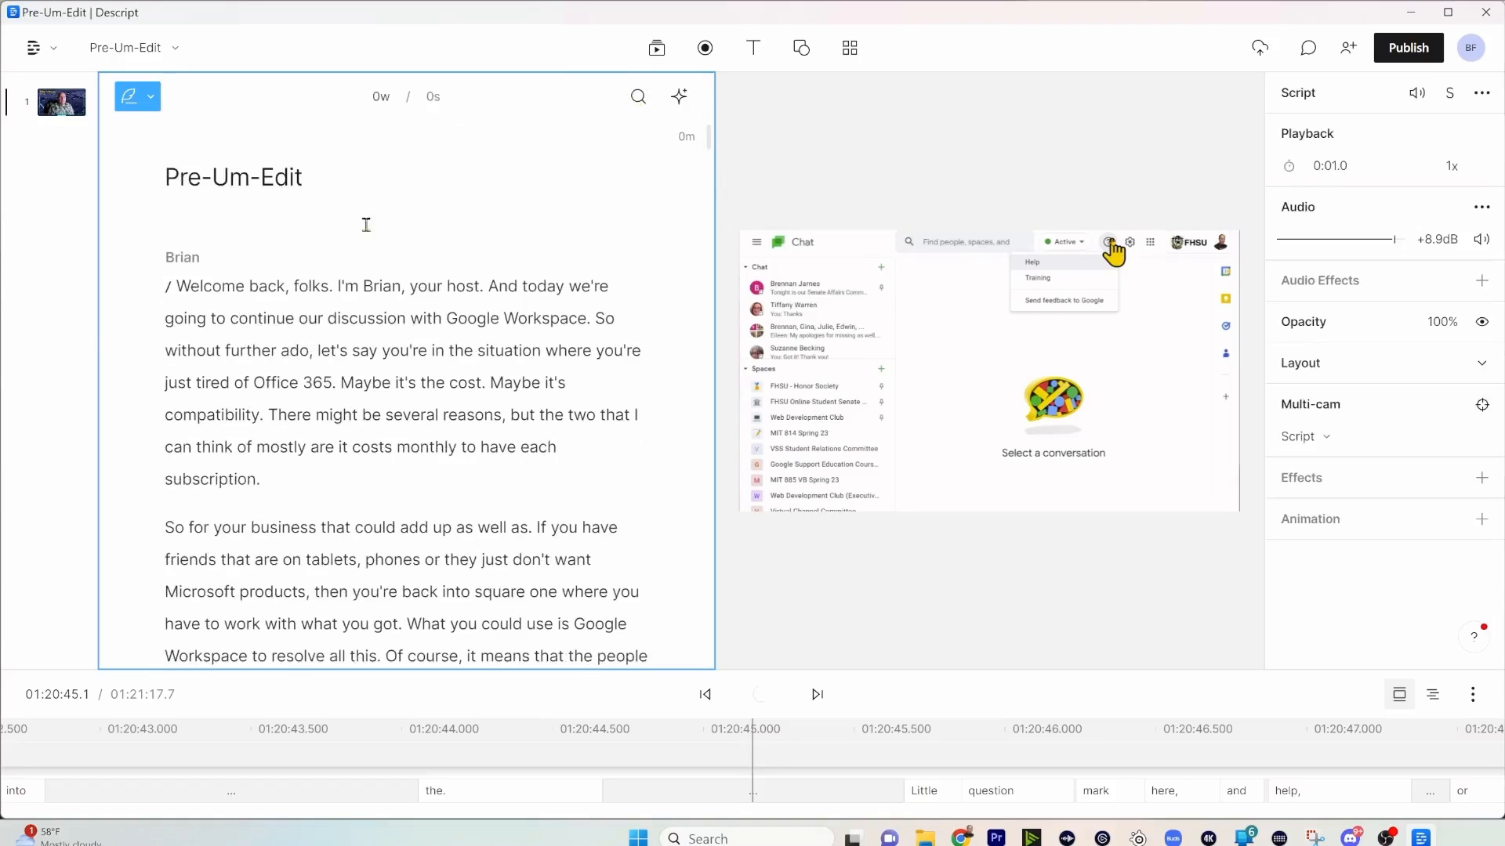
{"action": "left_click", "coordinate": [196, 287]}
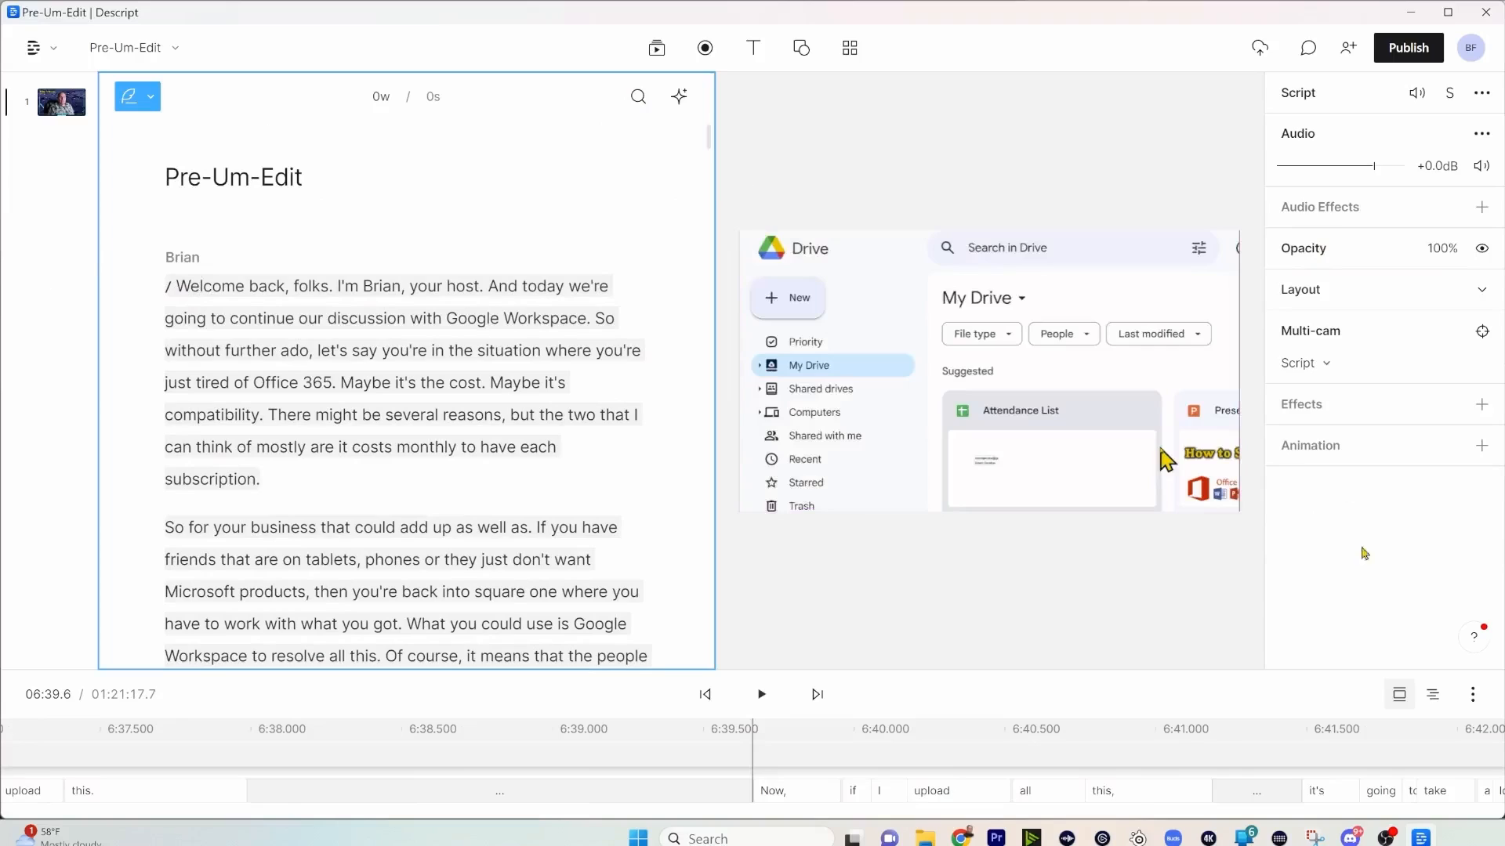
{"action": "left_click", "coordinate": [761, 694]}
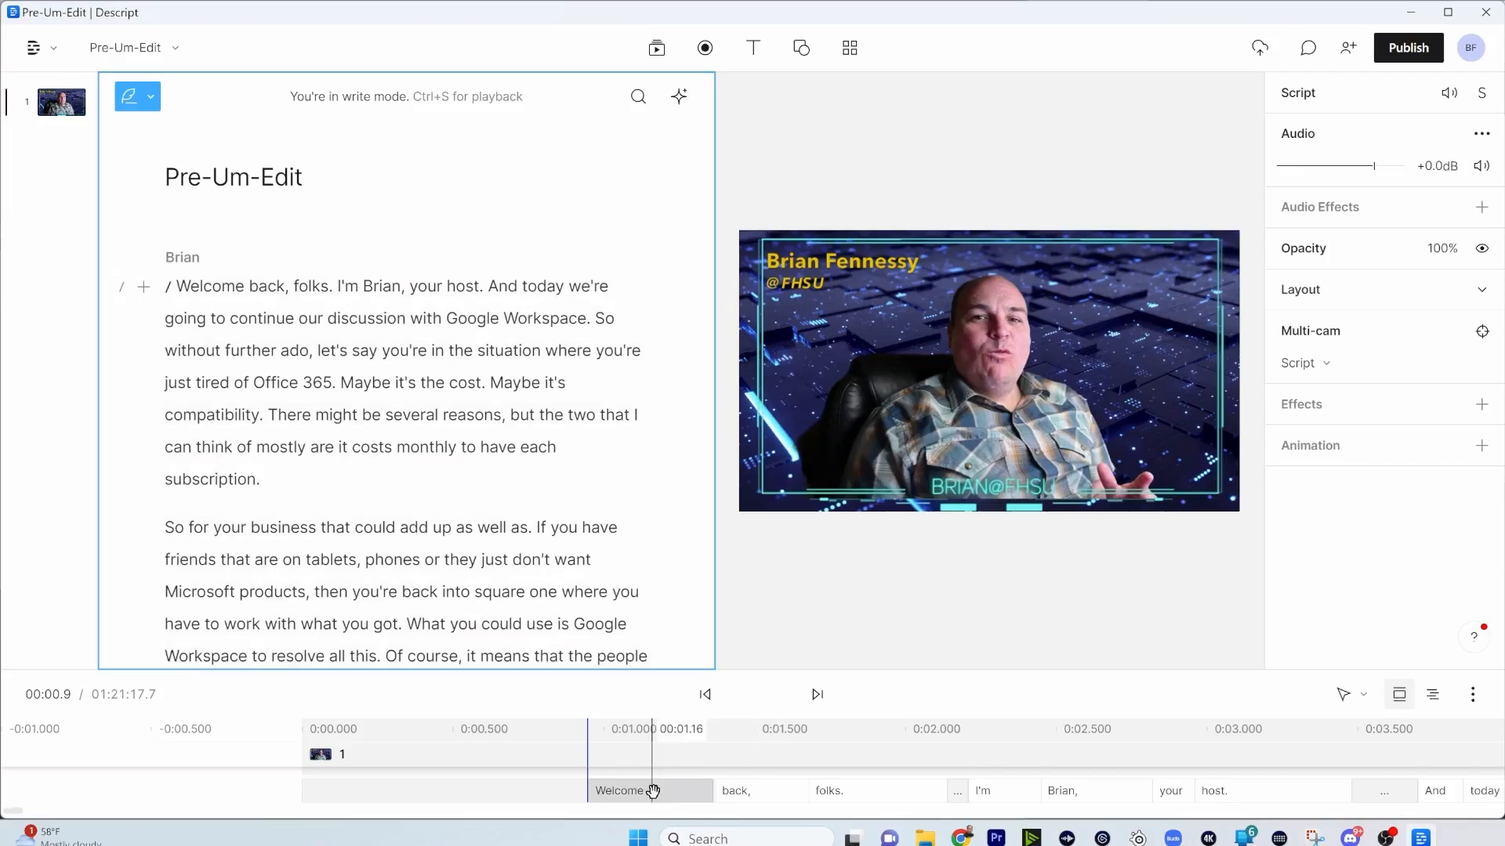
- Select the word "continue" in the opening paragraph, view its transcript correction options, and close them without changing the word
{"action": "scroll", "coordinate": [655, 796], "scroll_direction": "right", "scroll_amount": 5}
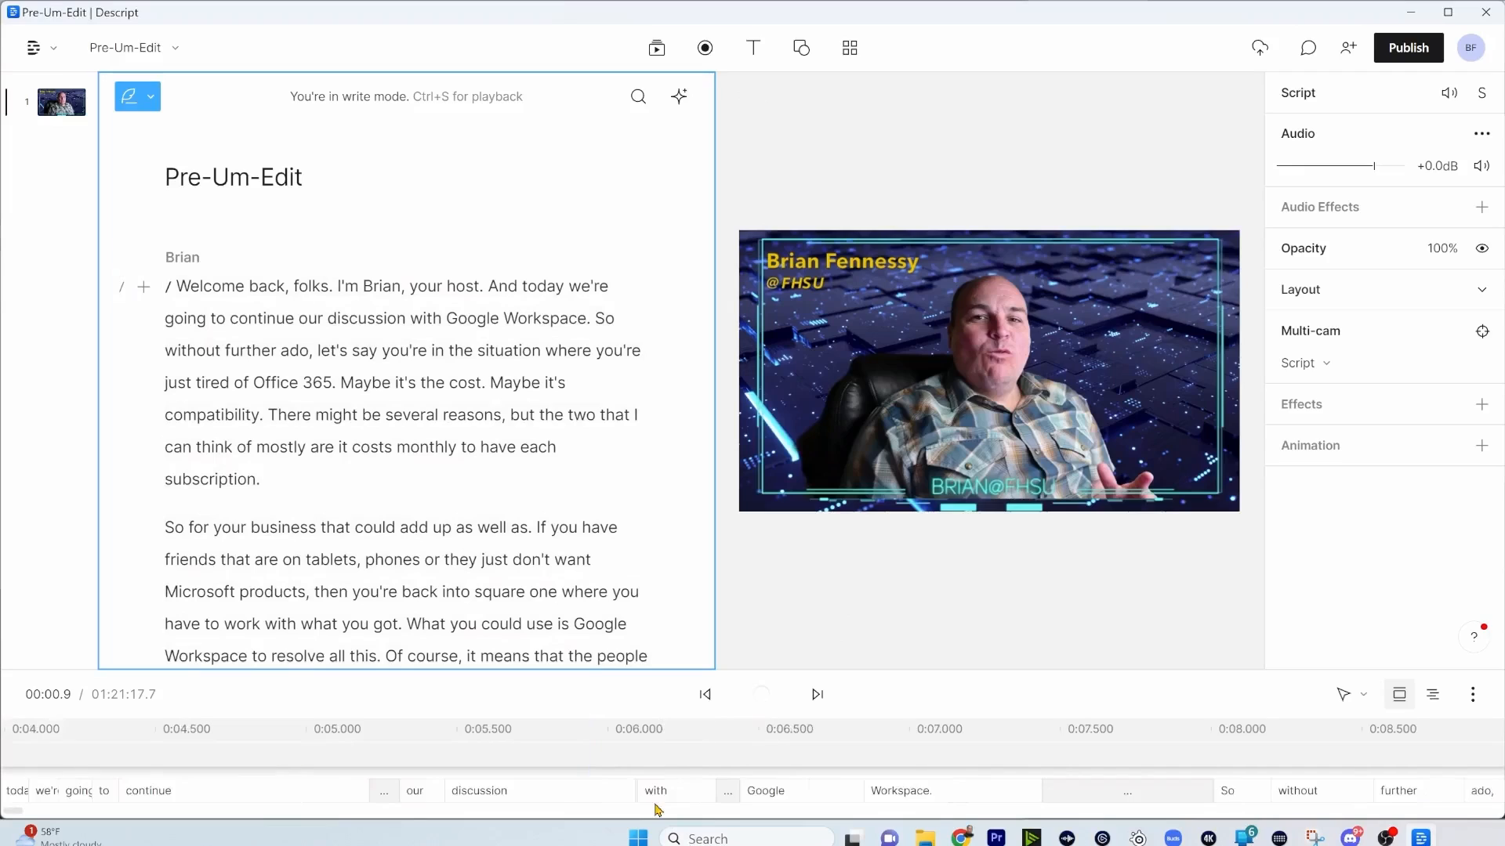
{"action": "left_click", "coordinate": [195, 803]}
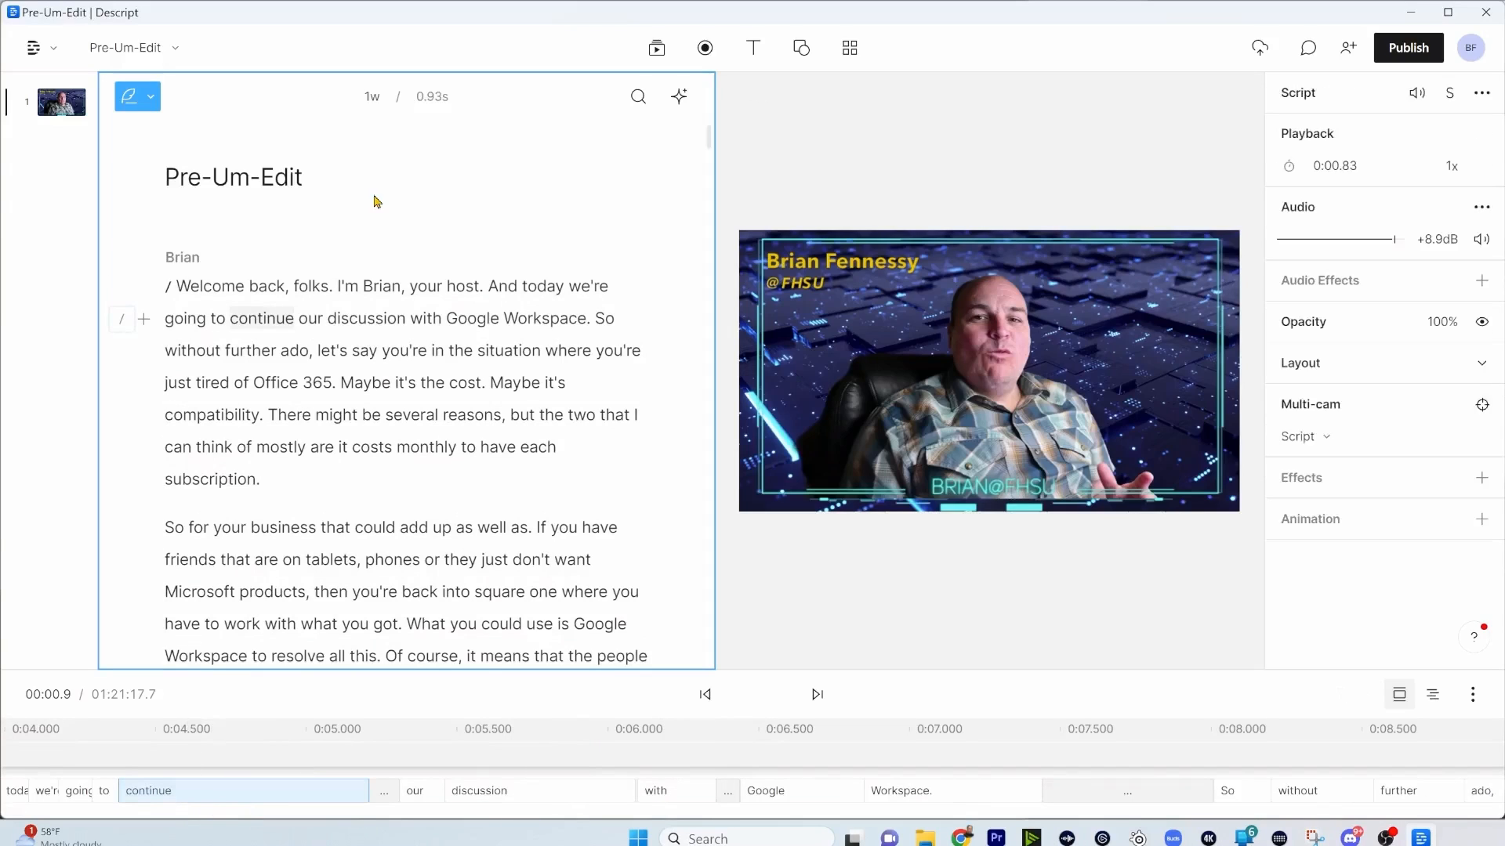
{"action": "double_click", "coordinate": [252, 325]}
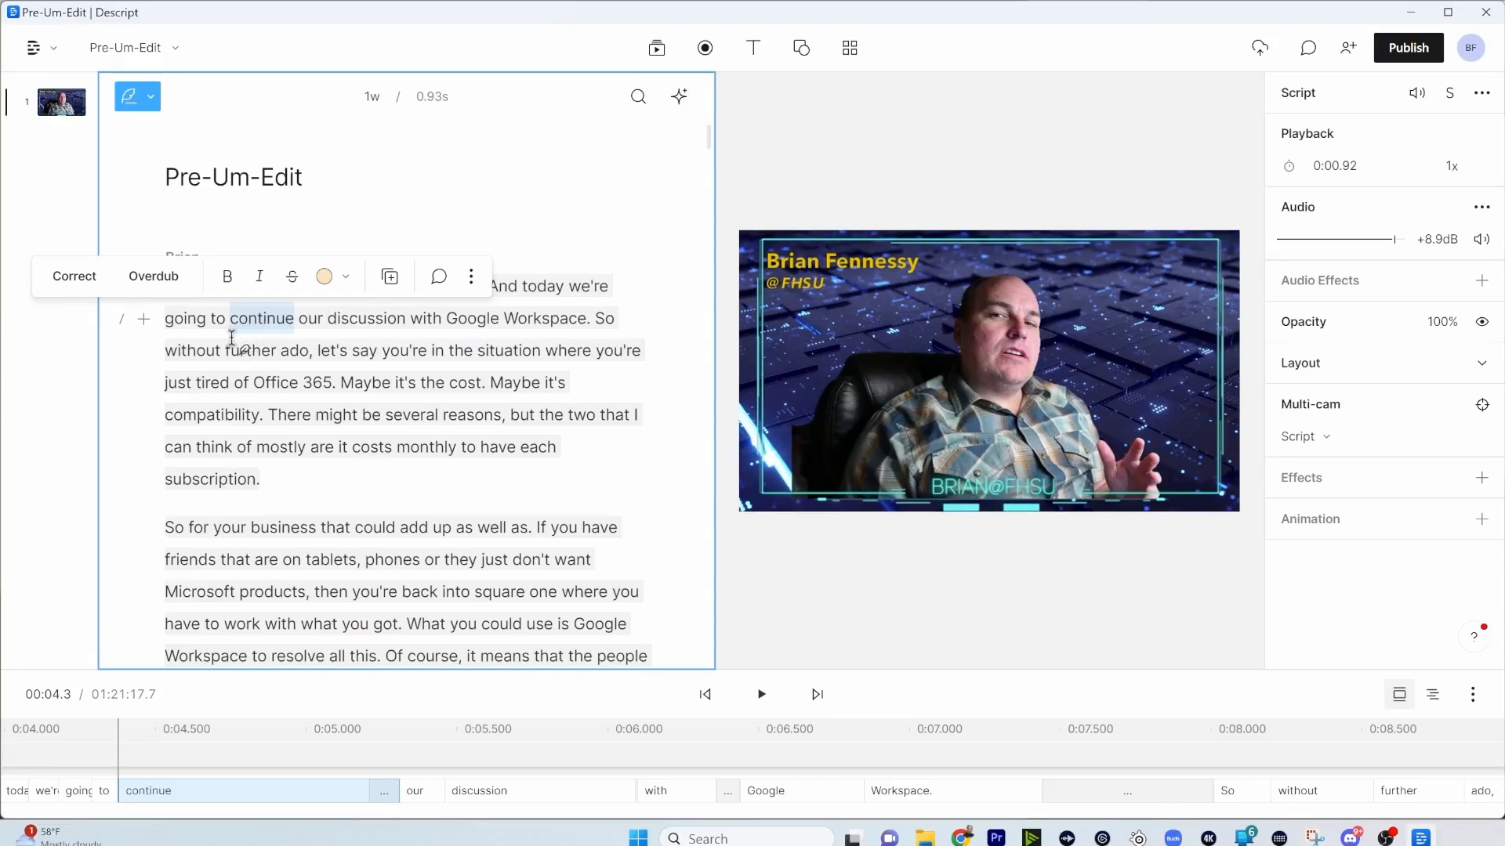
{"action": "left_click", "coordinate": [74, 277]}
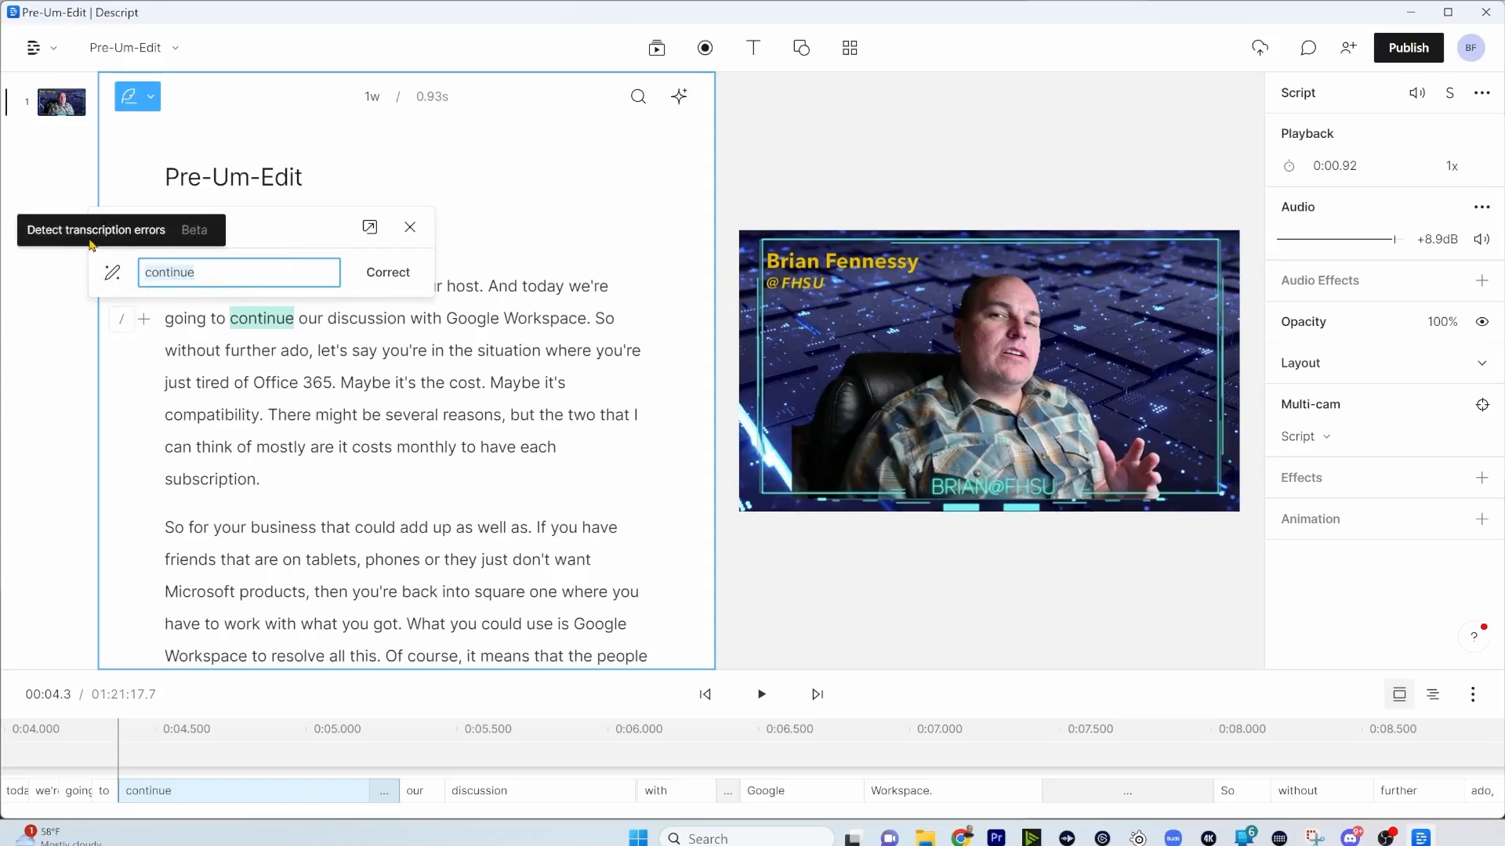
{"action": "left_click", "coordinate": [222, 274]}
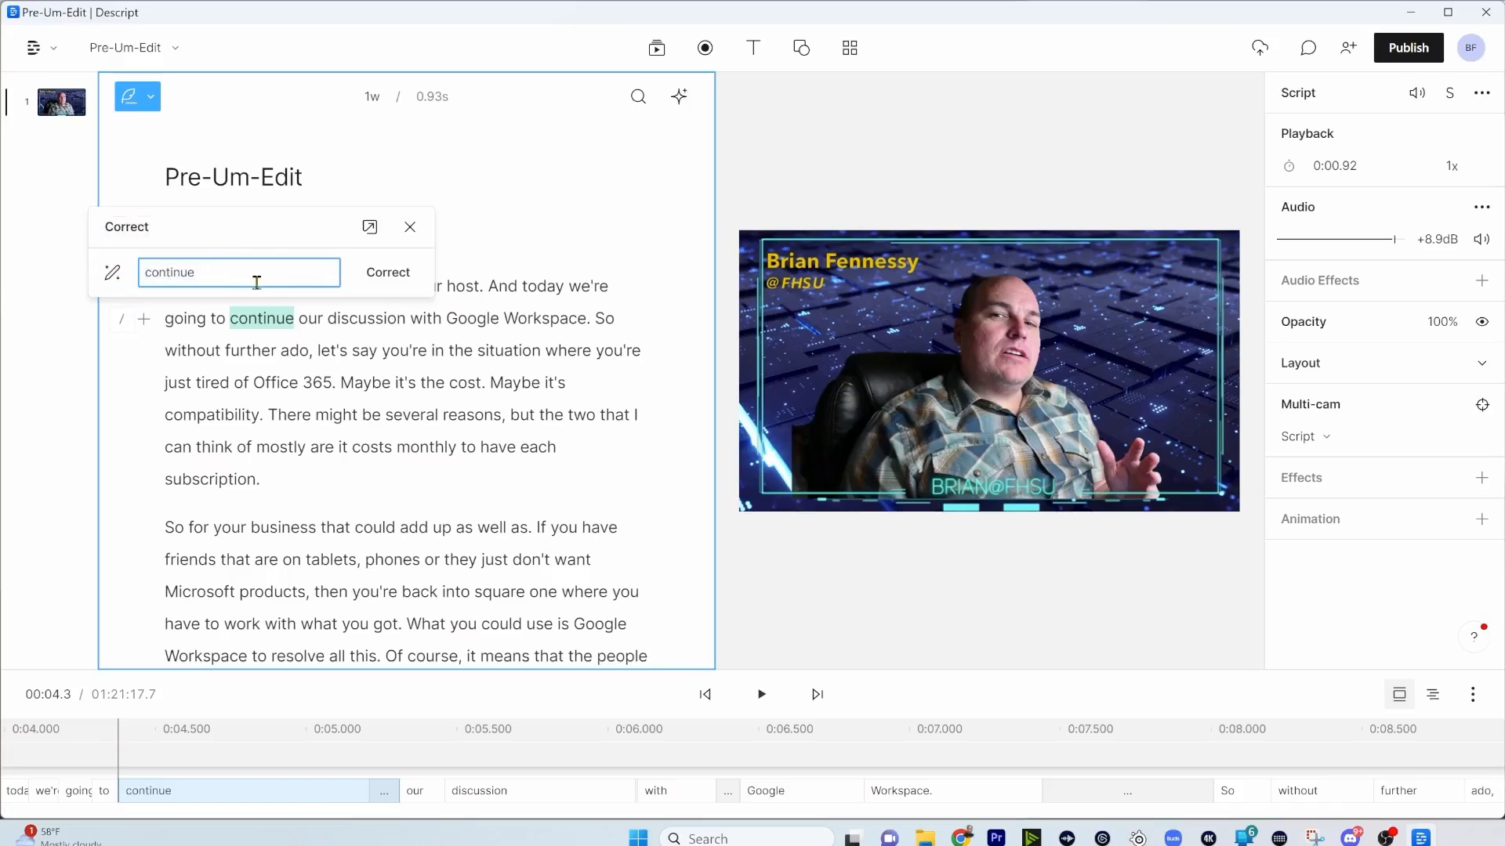
{"action": "left_click", "coordinate": [414, 236]}
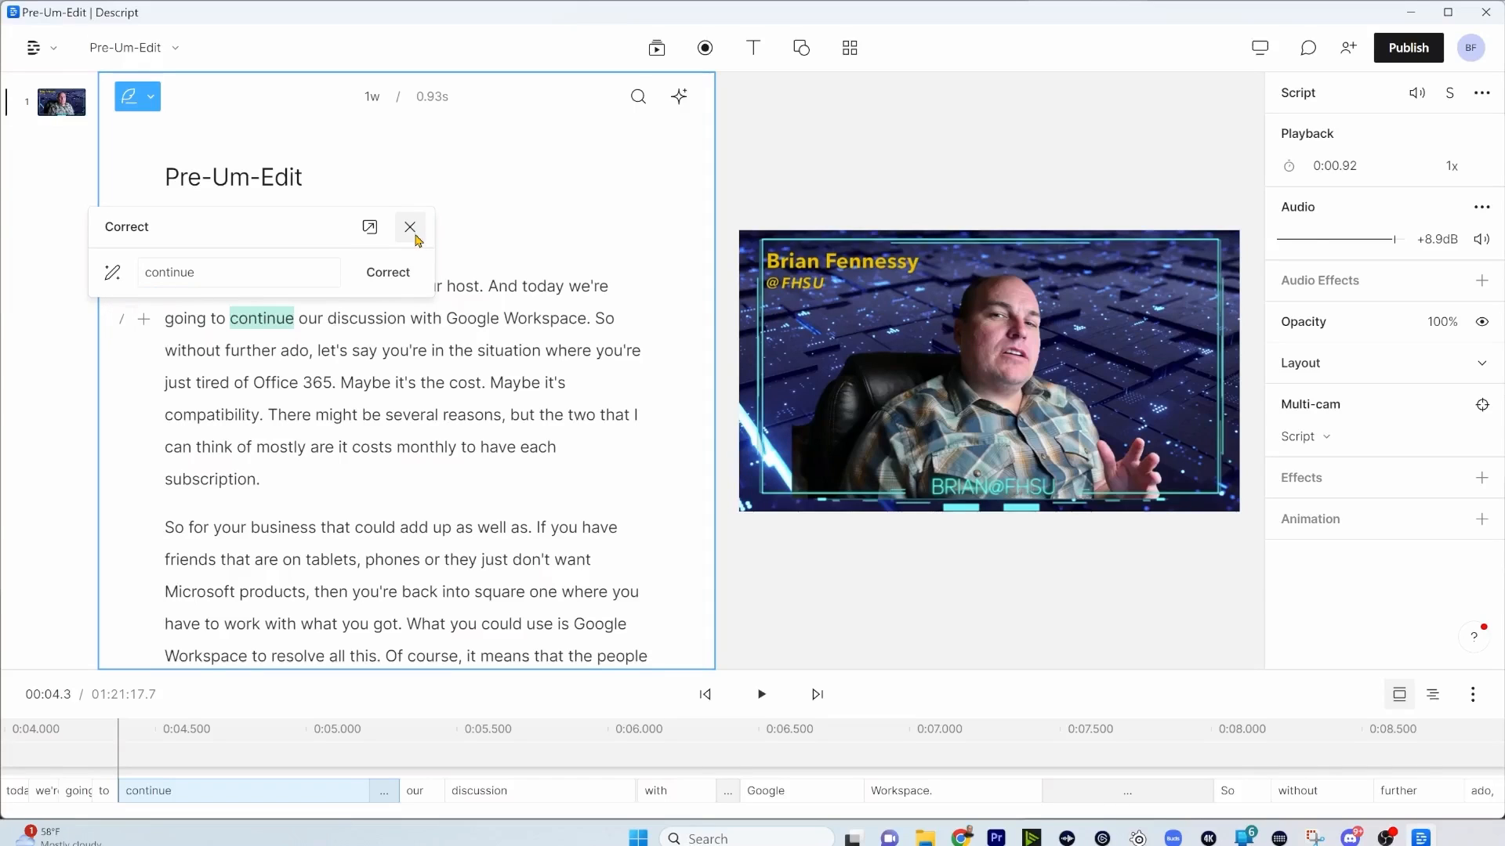
{"action": "left_click", "coordinate": [410, 228]}
- Return to the start of the script and inspect its volume control and the layer pan option in the advanced audio settings
{"action": "left_click", "coordinate": [179, 287]}
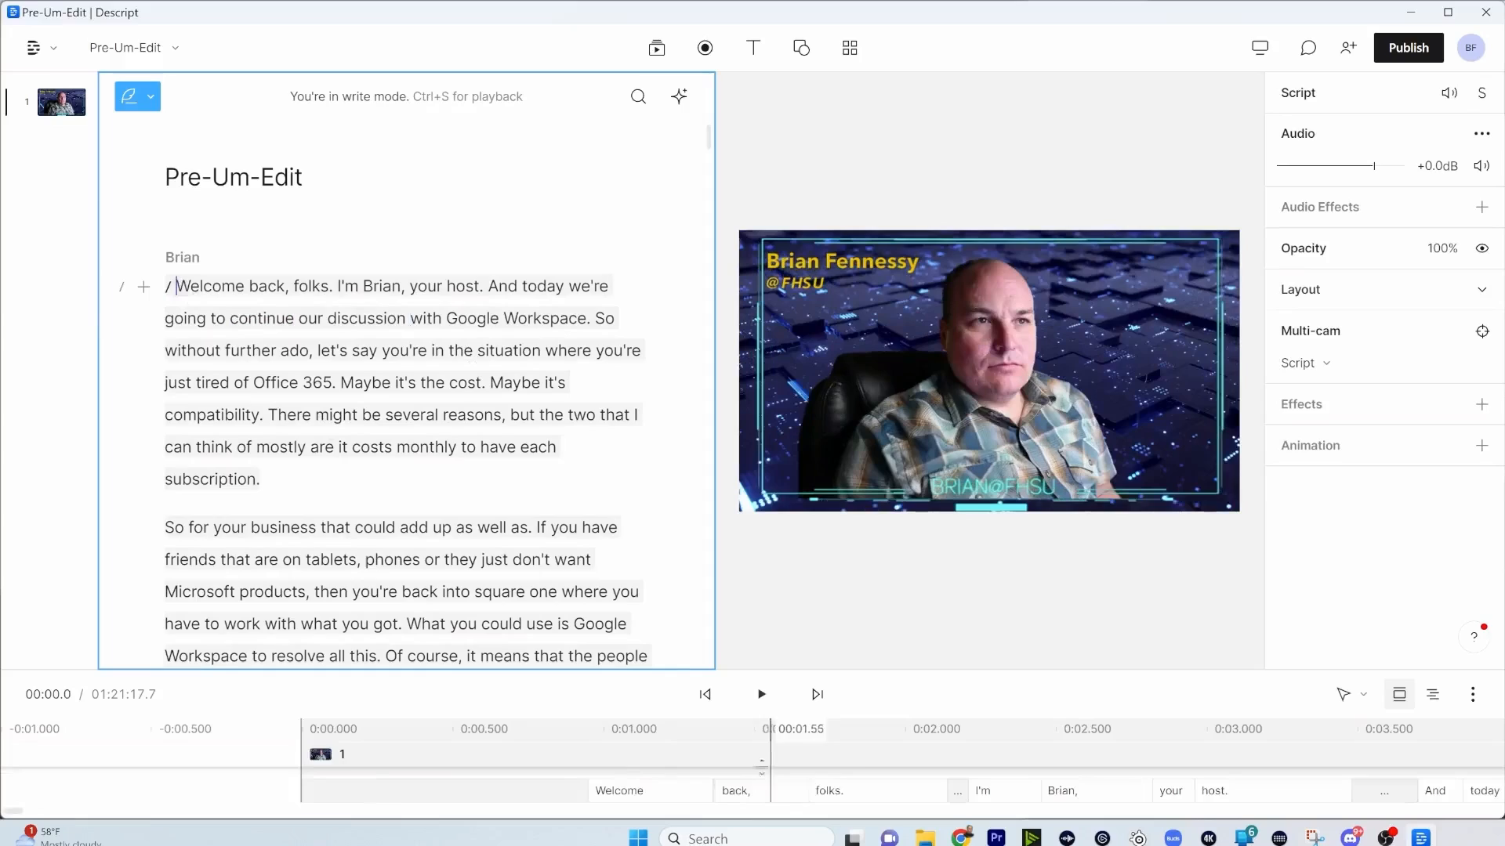
{"action": "left_click", "coordinate": [762, 695]}
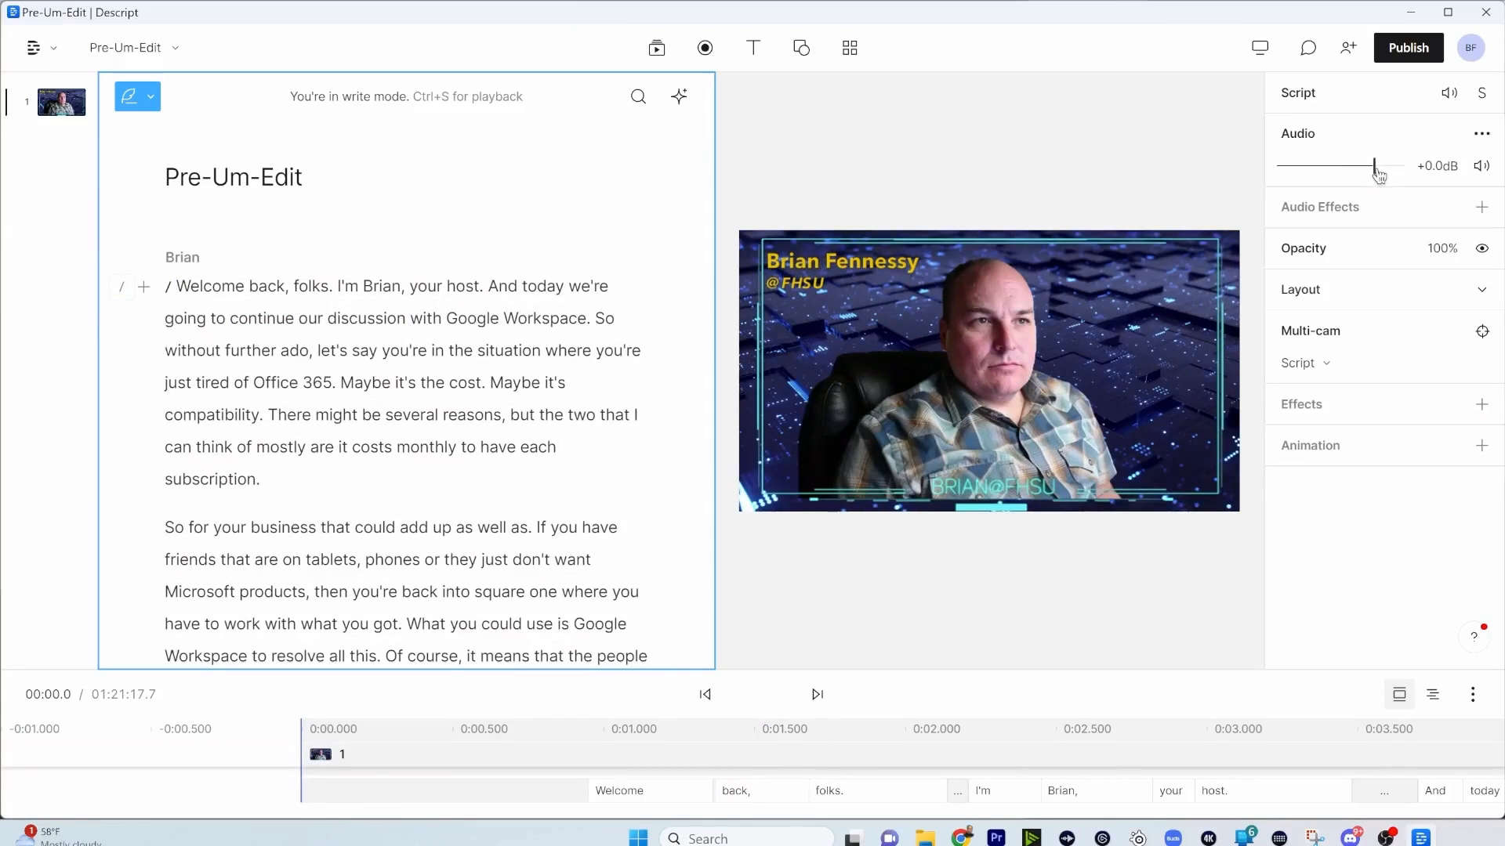
{"action": "left_click_drag", "start_coordinate": [1384, 174], "coordinate": [1377, 174]}
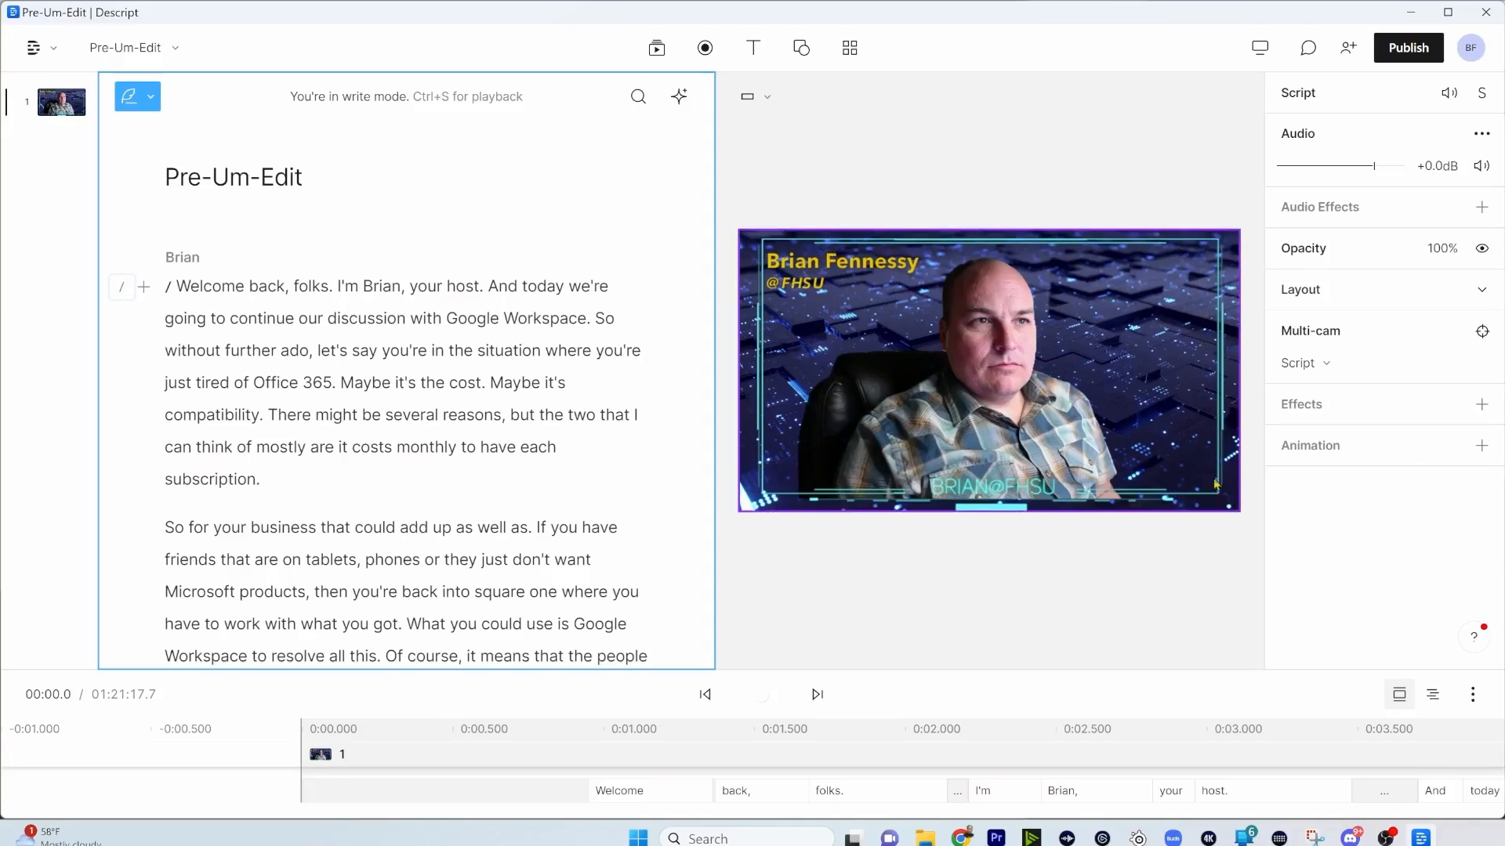
{"action": "left_click", "coordinate": [1484, 133]}
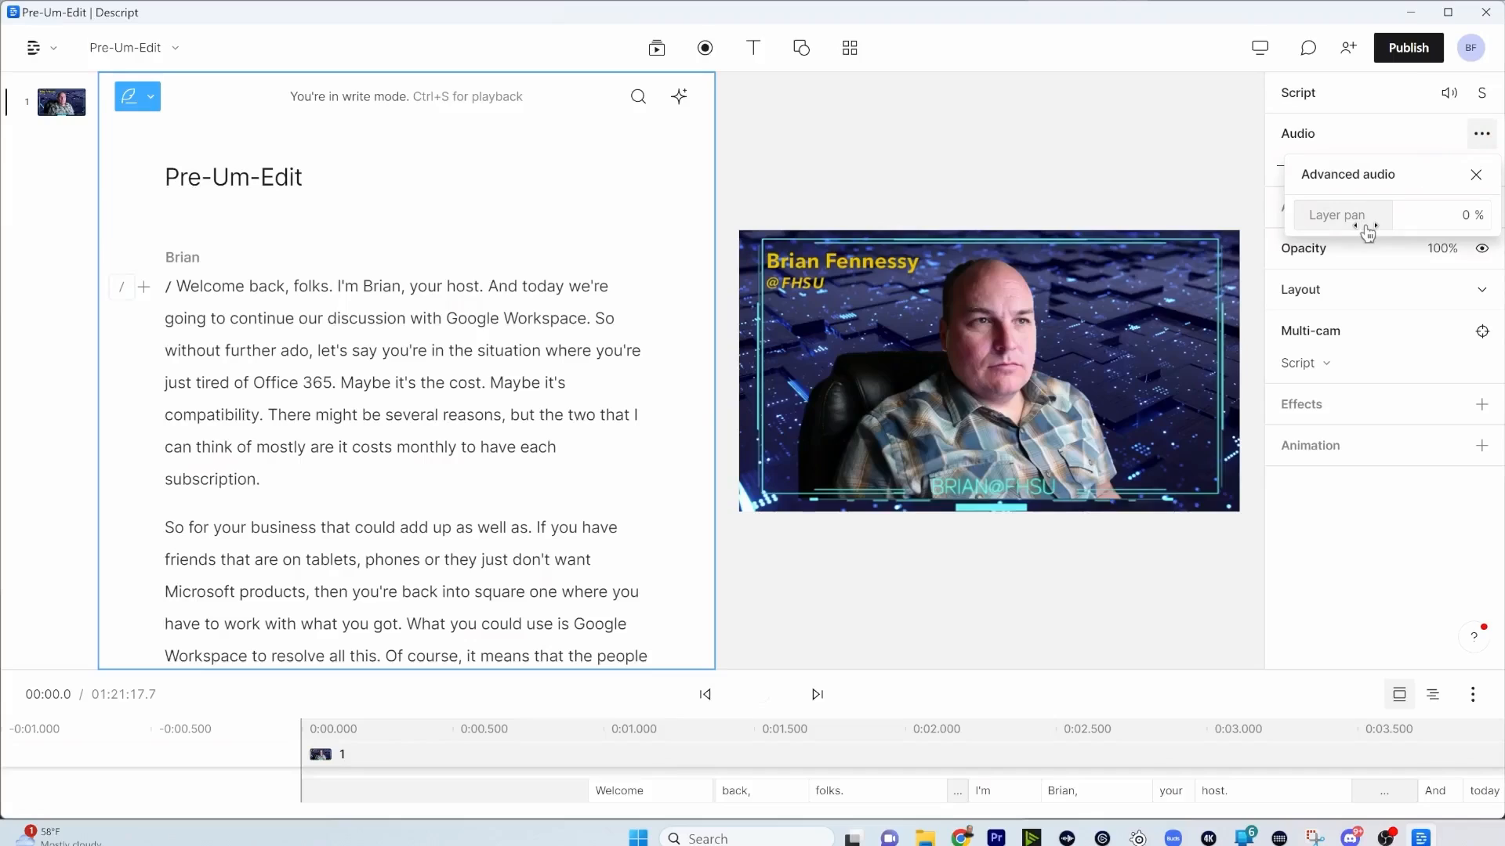
{"action": "left_click", "coordinate": [1224, 170]}
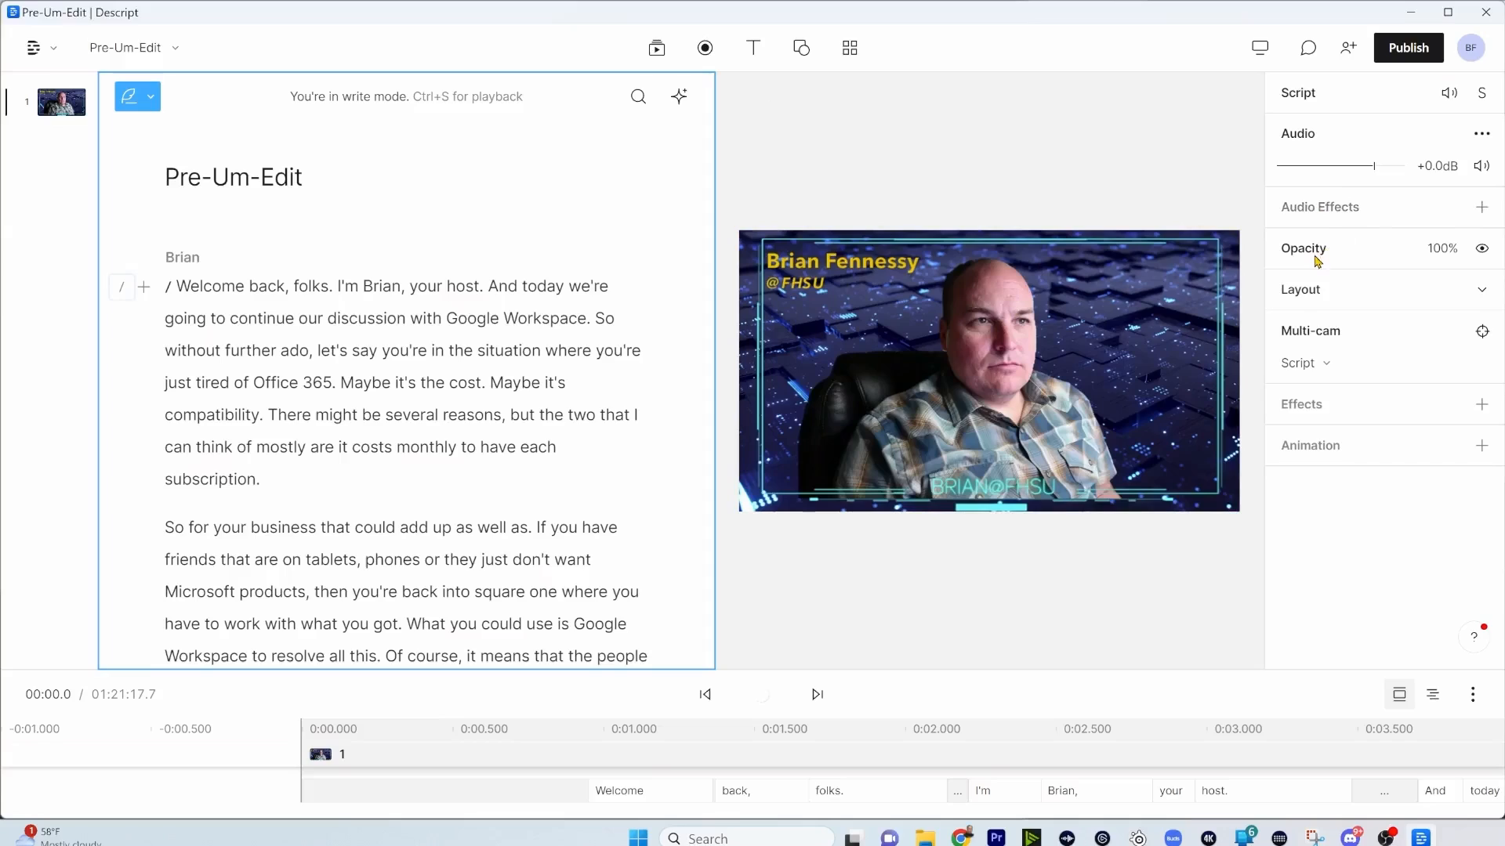
- Expand the script's layout settings, try shifting its X position to 1059, and undo the shift
{"action": "left_click", "coordinate": [1480, 289]}
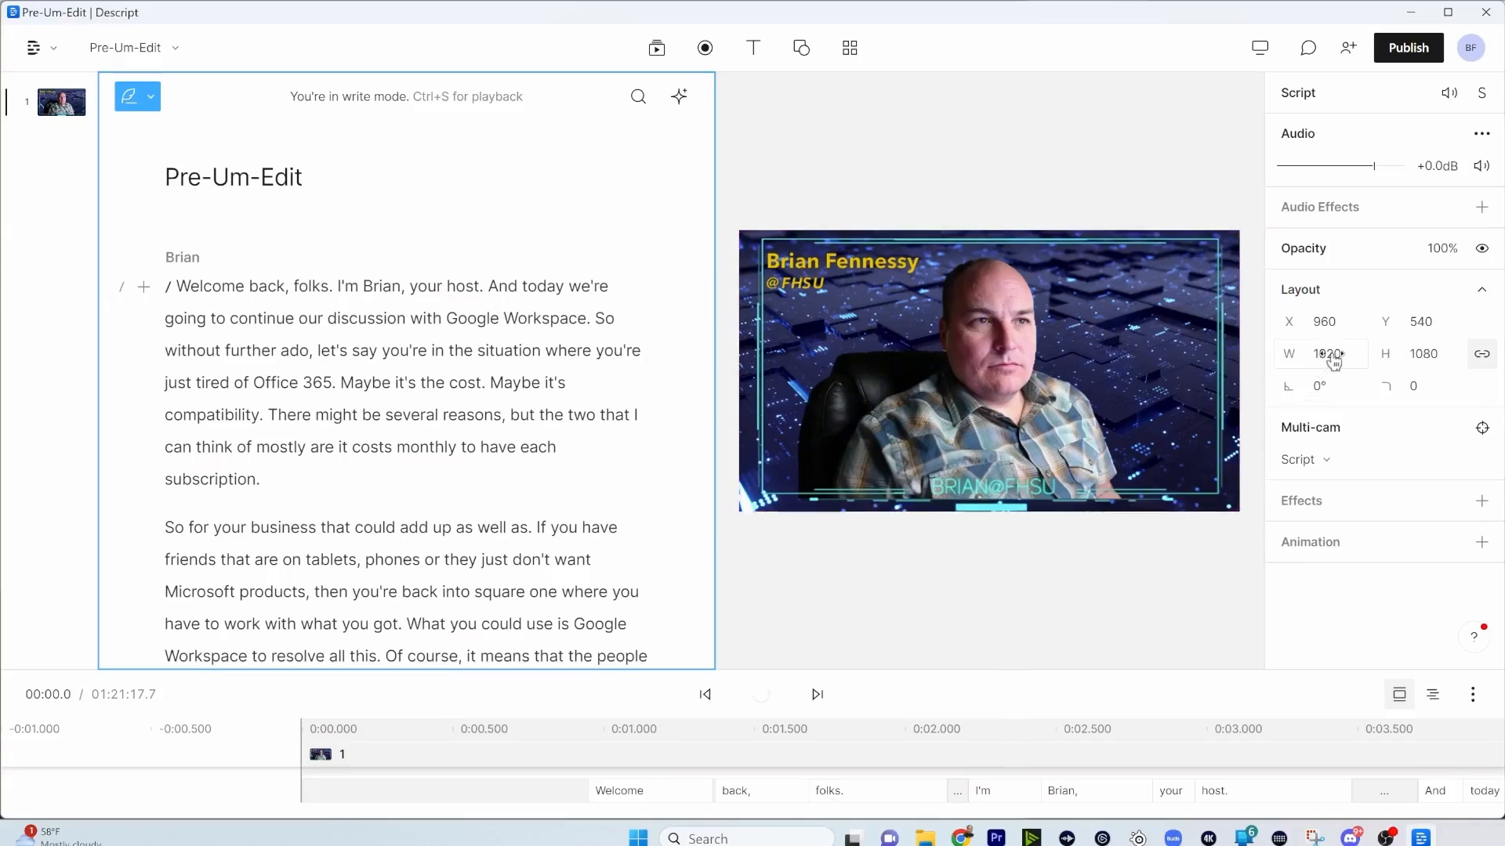
{"action": "left_click_drag", "start_coordinate": [1327, 320], "coordinate": [1381, 333]}
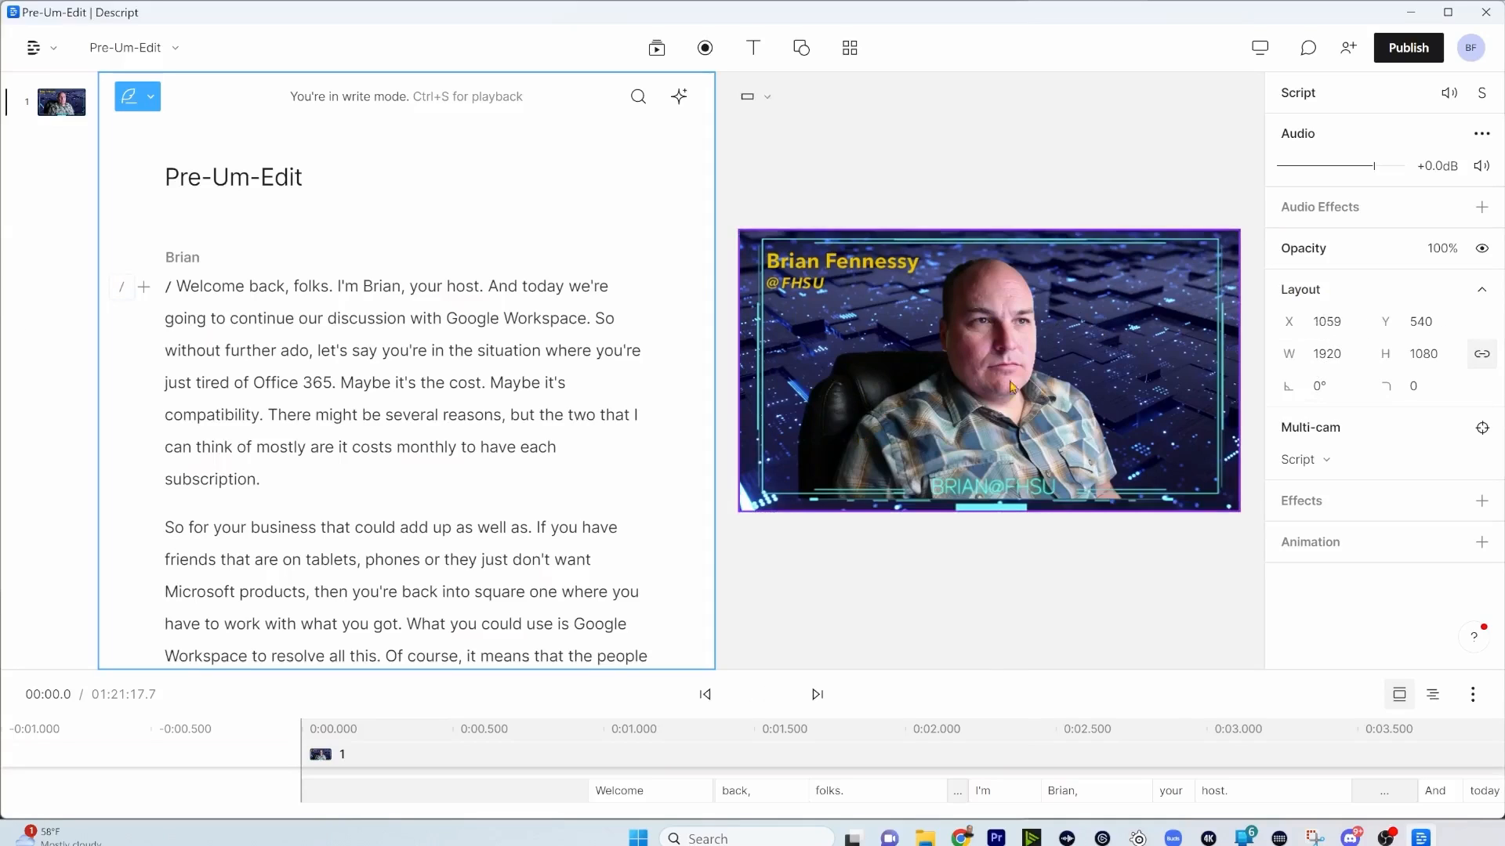
{"action": "key", "text": "ctrl+z"}
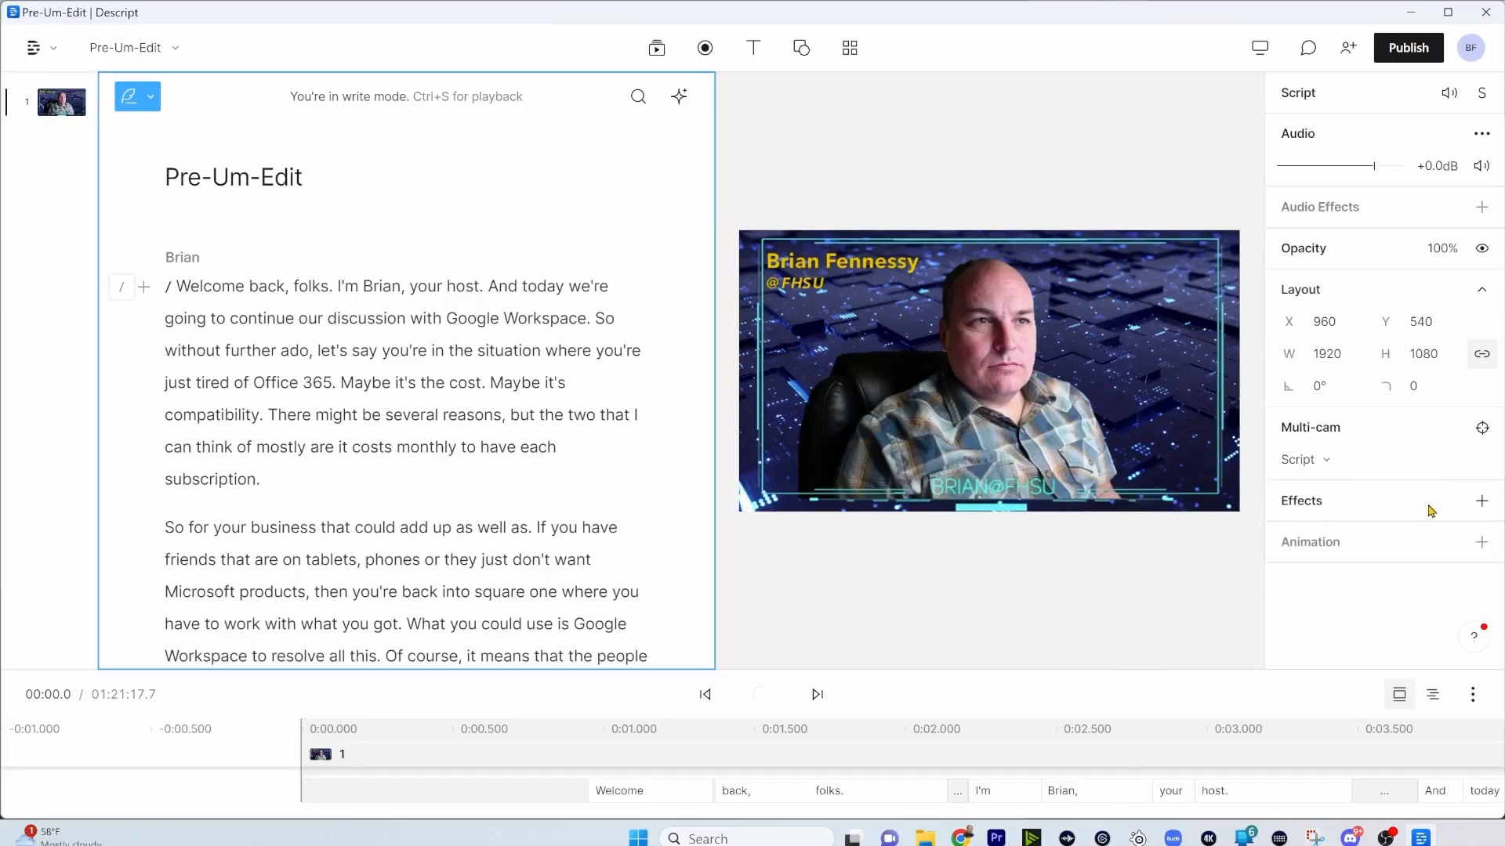
- Check the AI Green Screen limits on Descript's pricing page in the browser, and apply the Green Screen effect to the script video
{"action": "left_click", "coordinate": [1430, 506]}
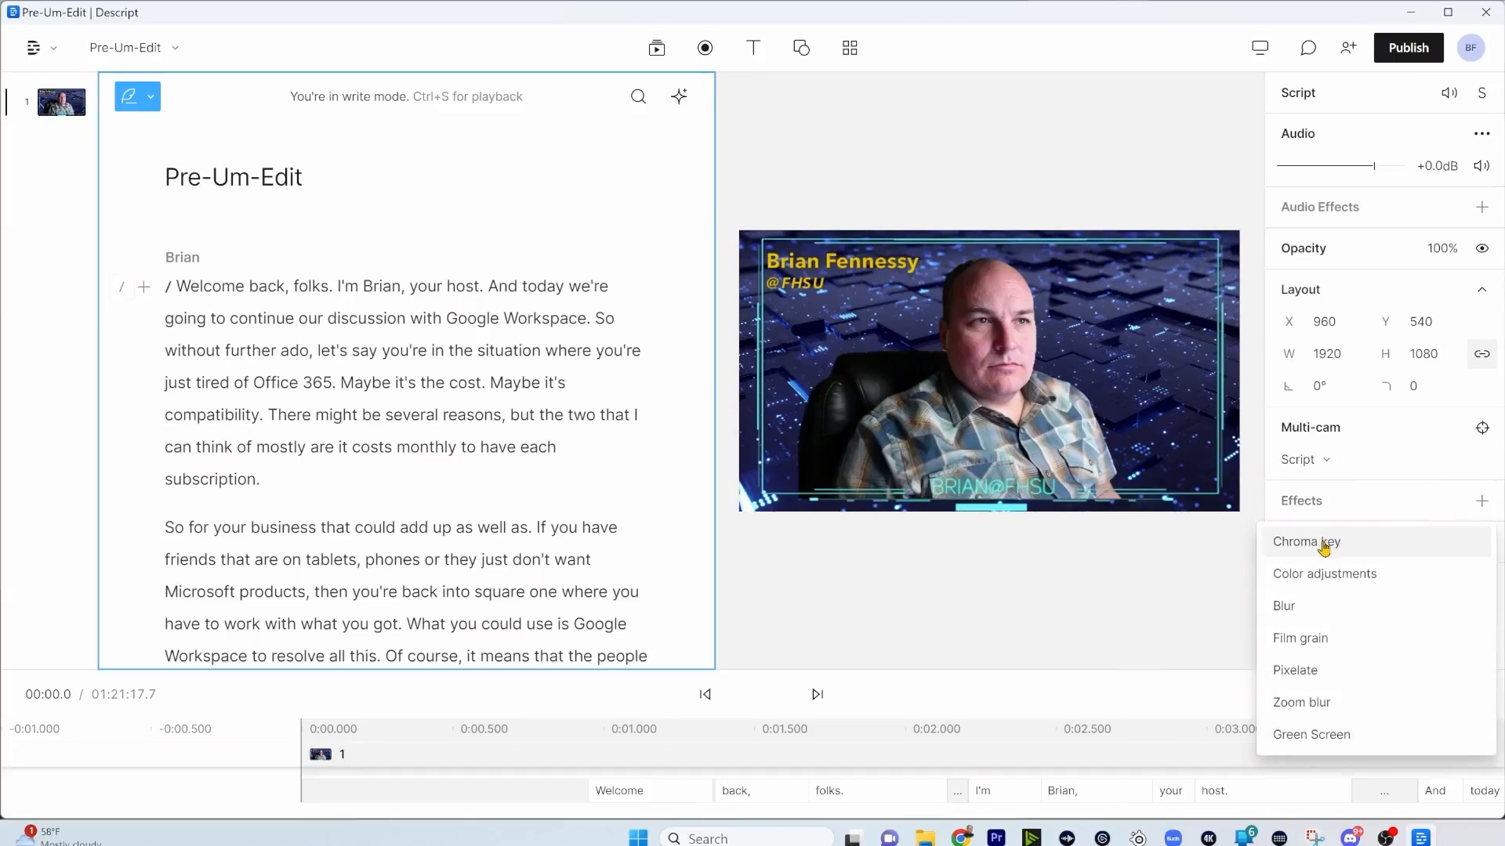
{"action": "left_click", "coordinate": [961, 837]}
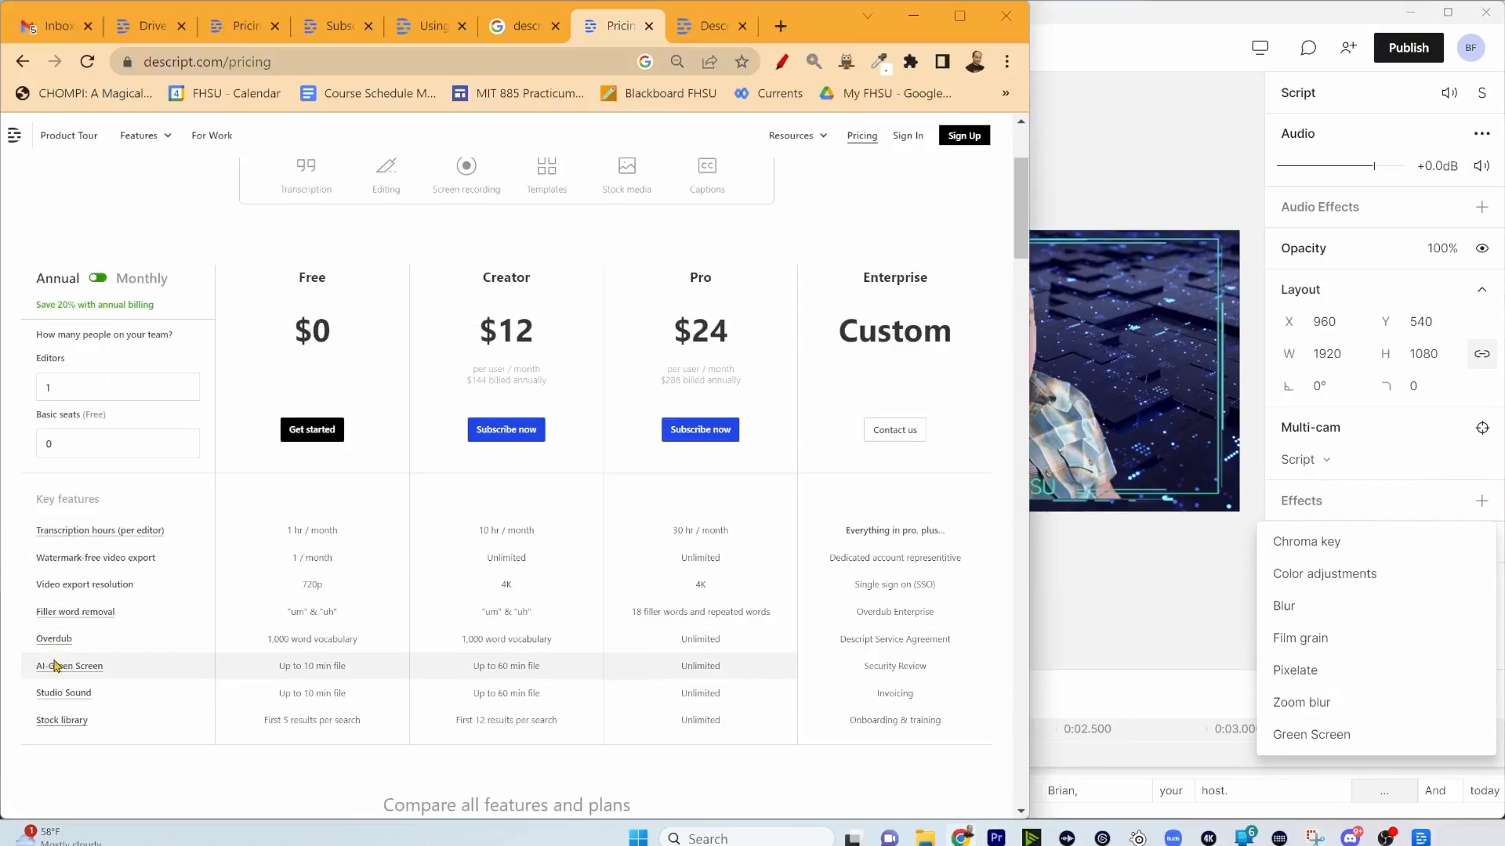
{"action": "mouse_move", "coordinate": [52, 667]}
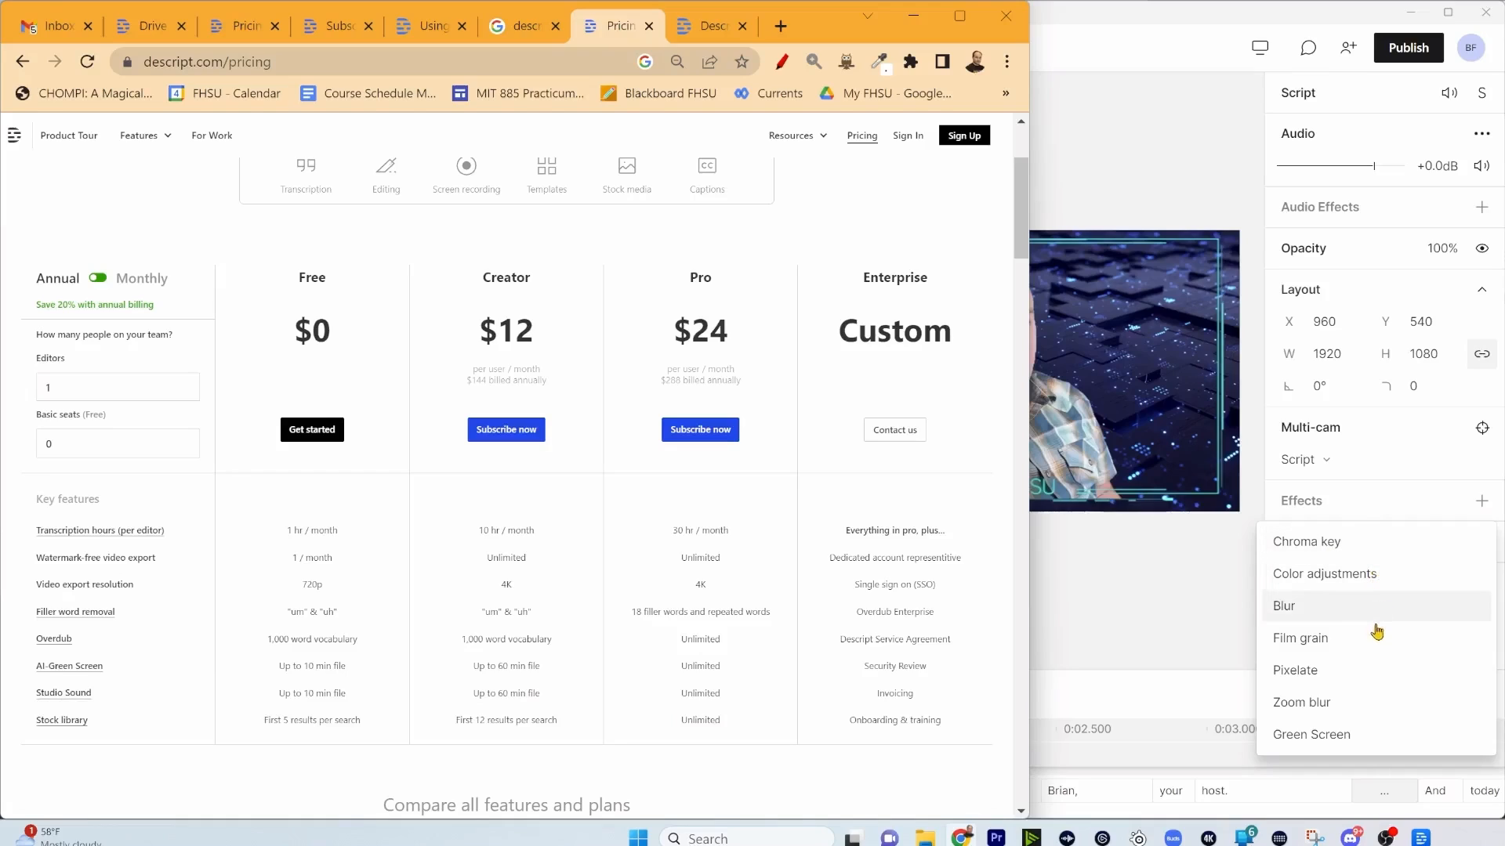
{"action": "left_click", "coordinate": [1316, 737]}
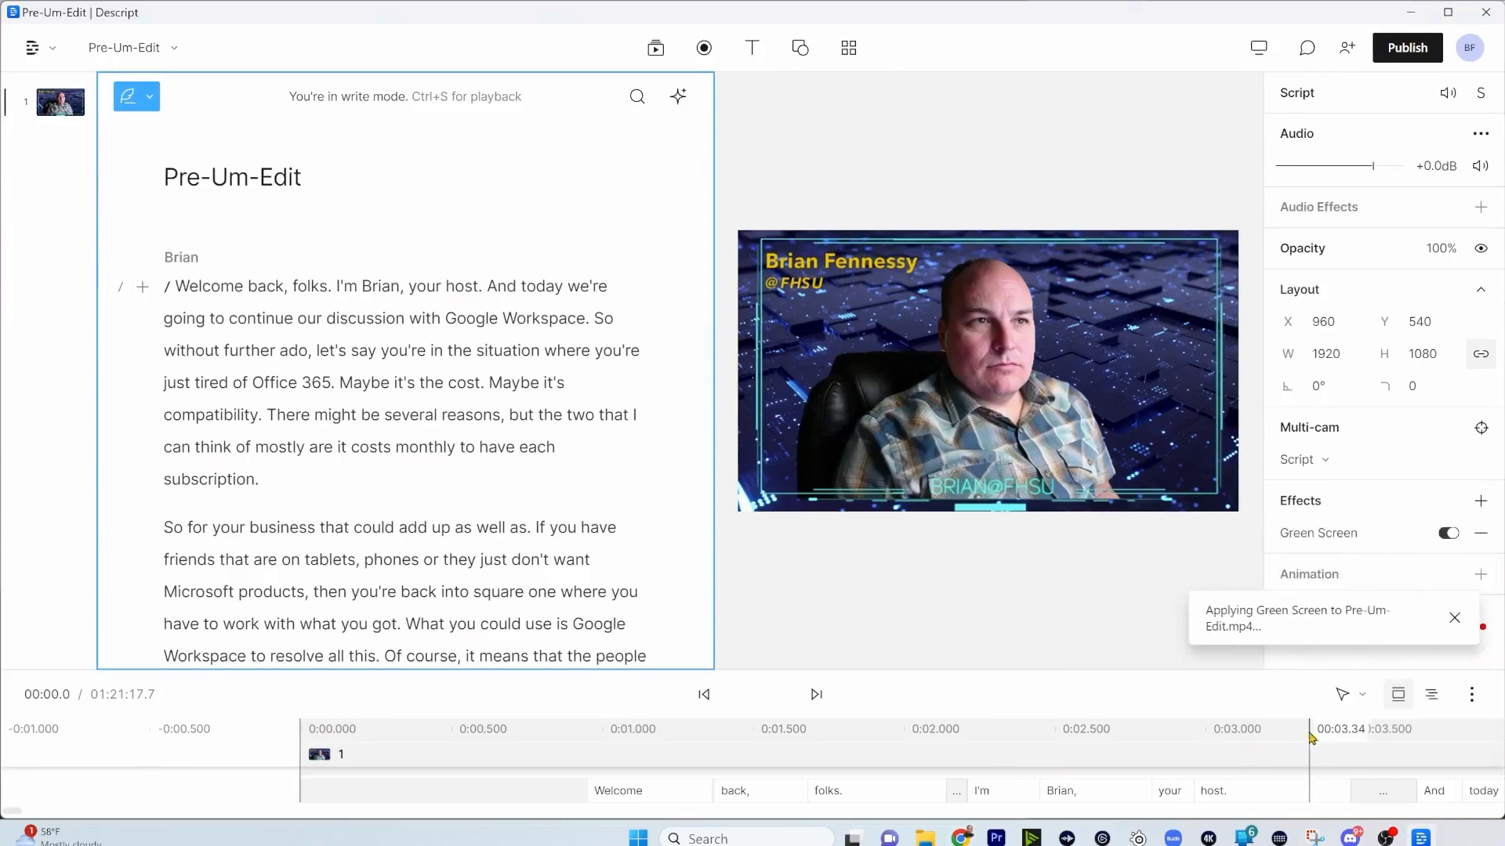
{"action": "left_click", "coordinate": [1453, 619]}
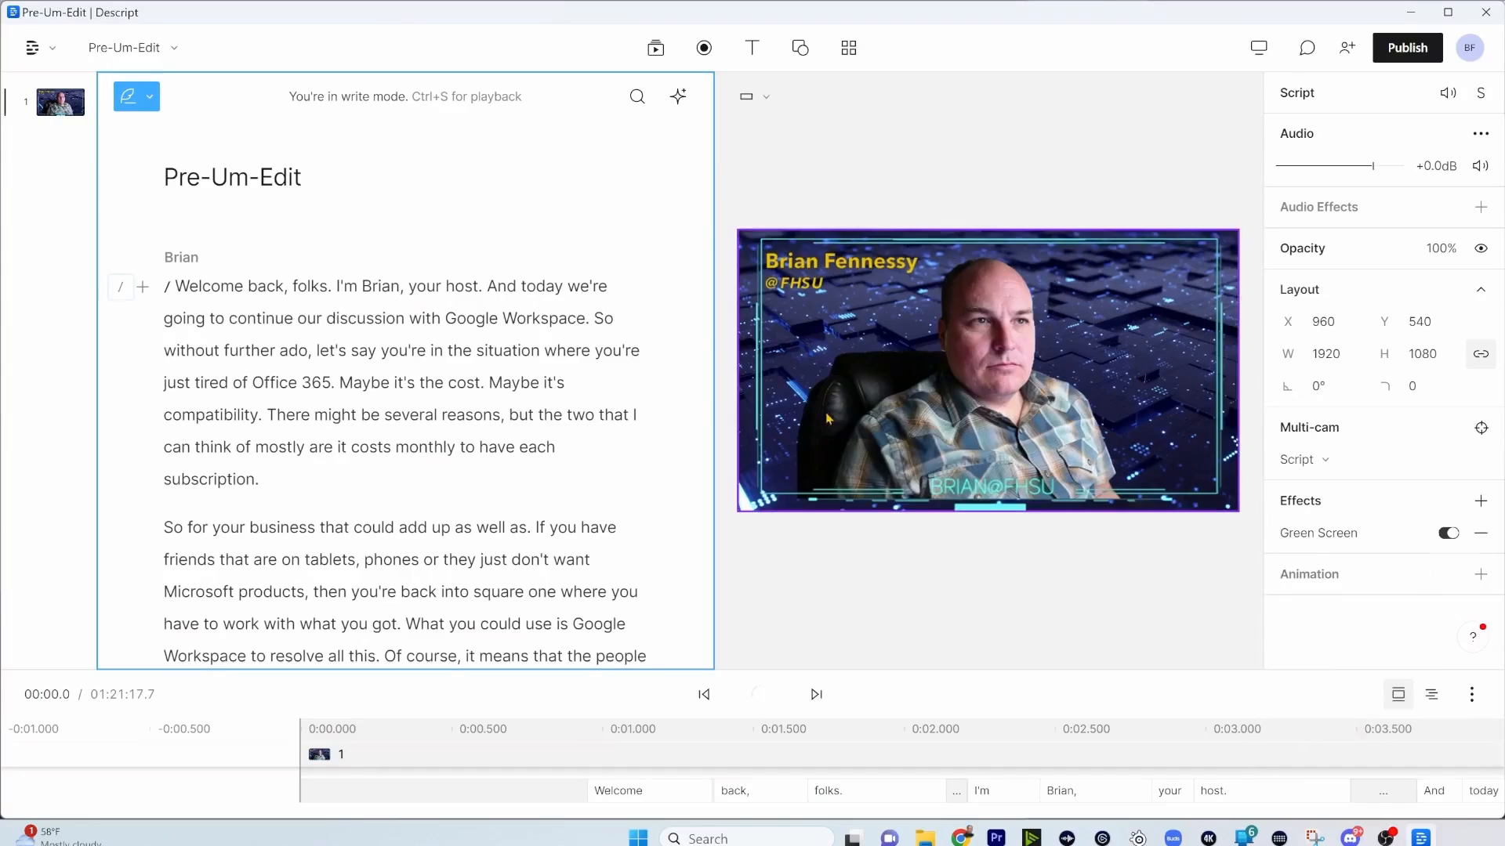
- Add a custom animation to the script video
{"action": "left_click", "coordinate": [1480, 575]}
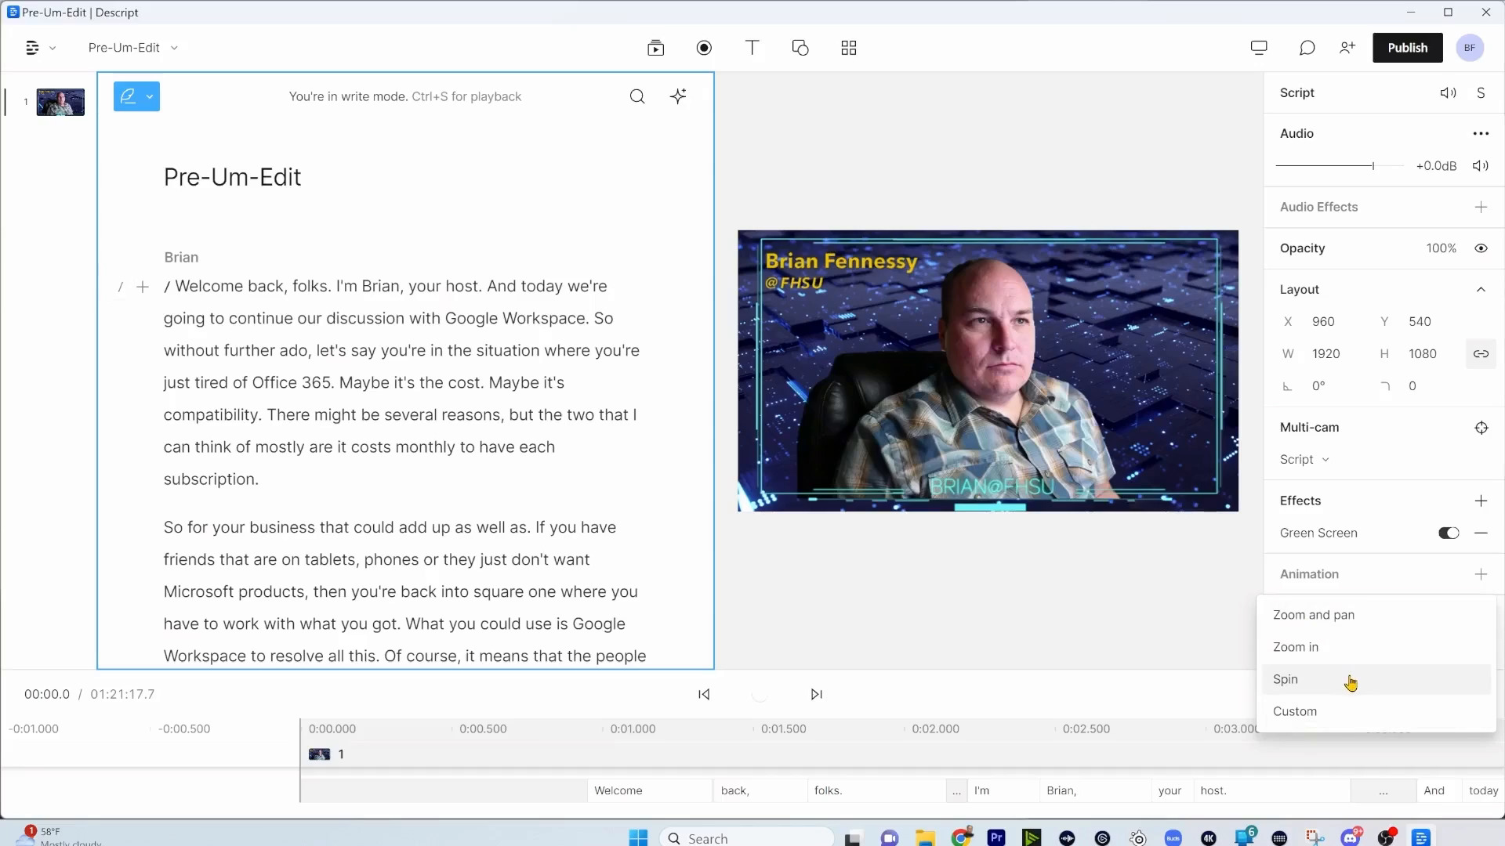
{"action": "left_click", "coordinate": [1347, 710]}
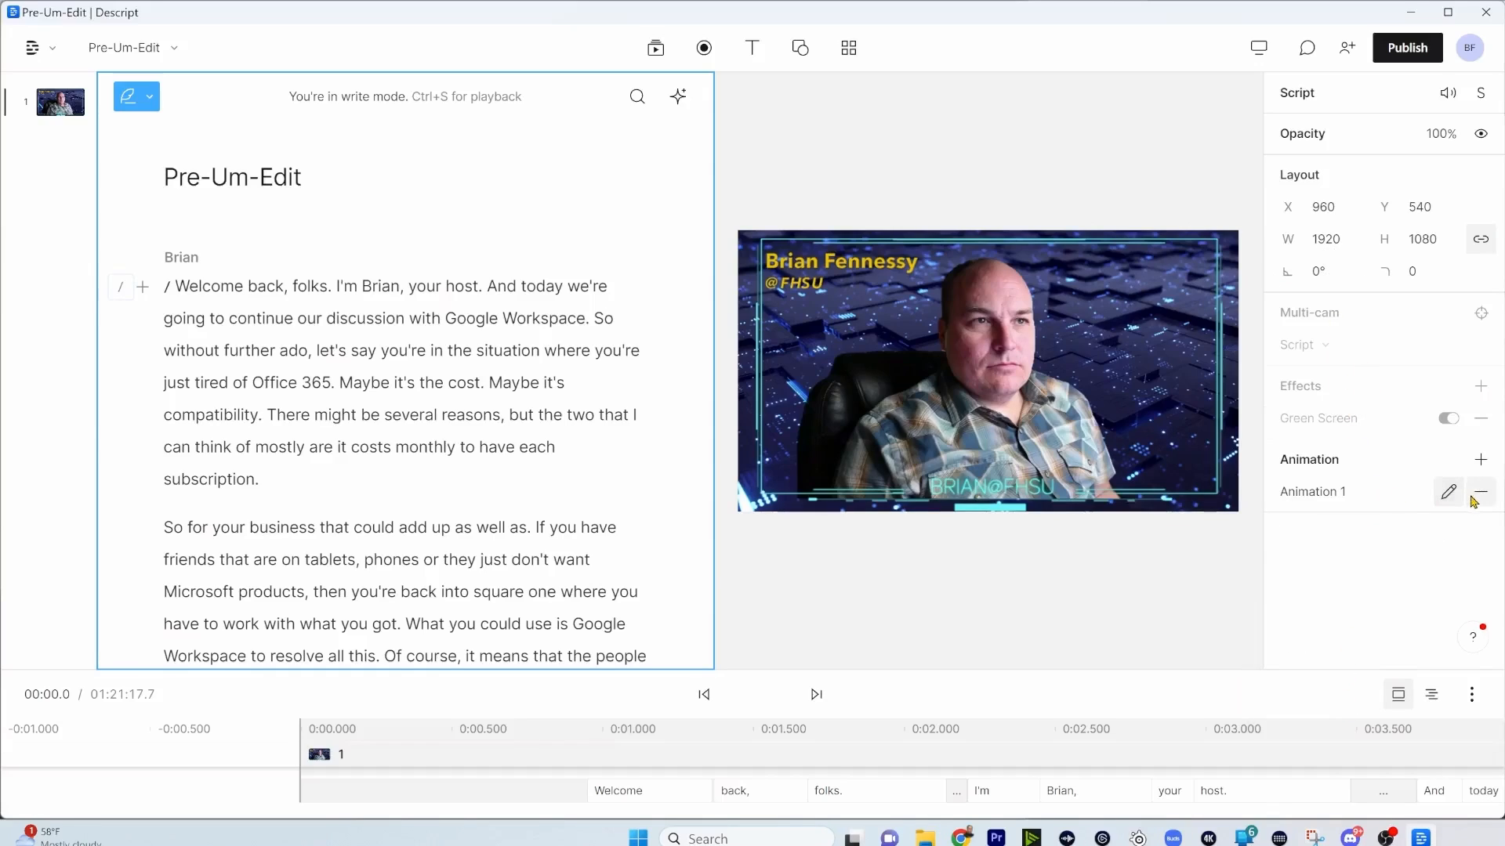
{"action": "left_click", "coordinate": [1480, 458]}
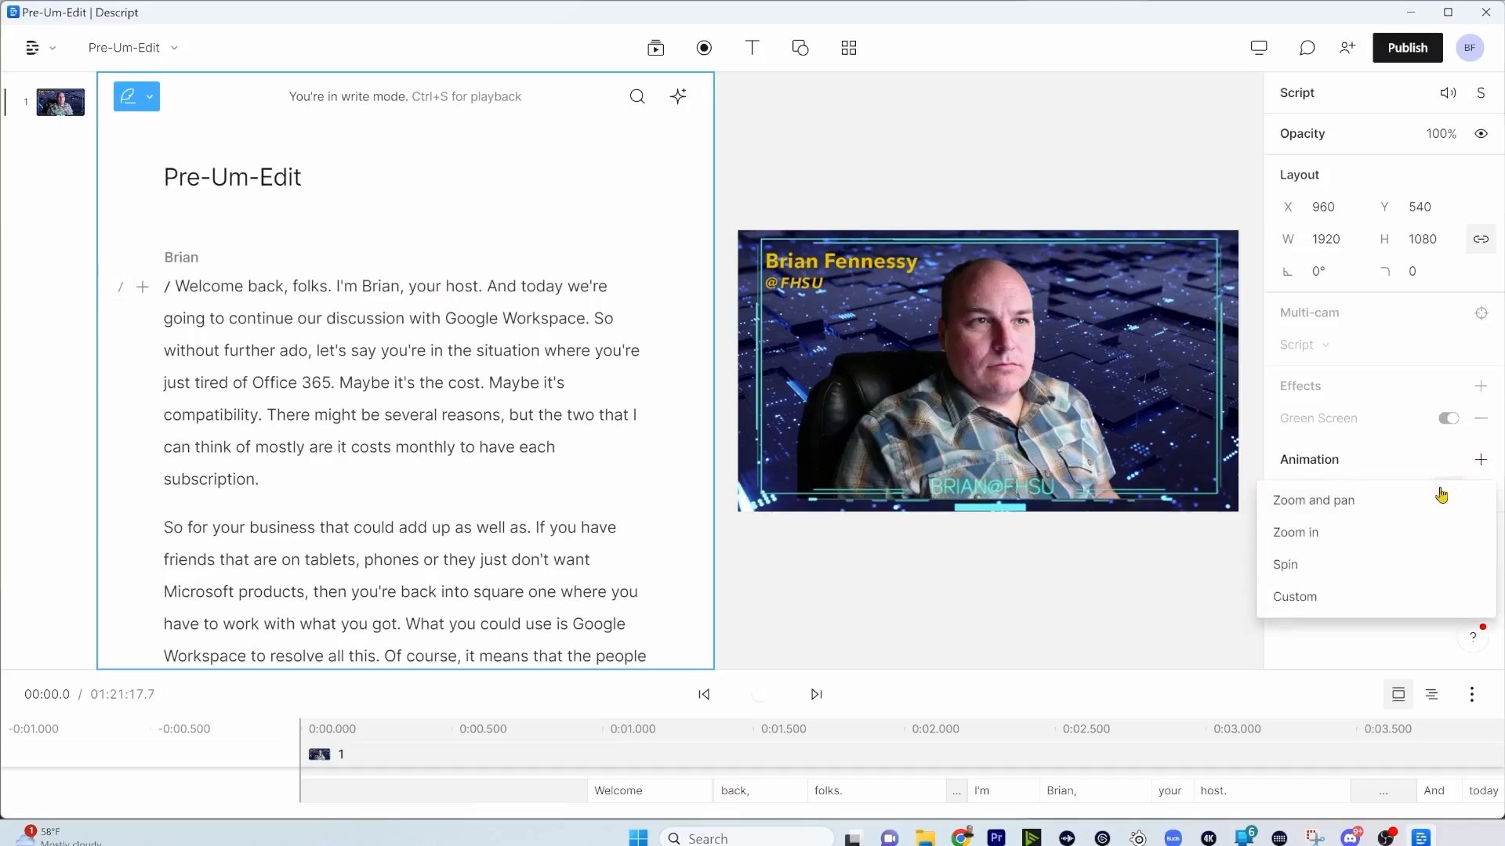
{"action": "left_click", "coordinate": [1337, 598]}
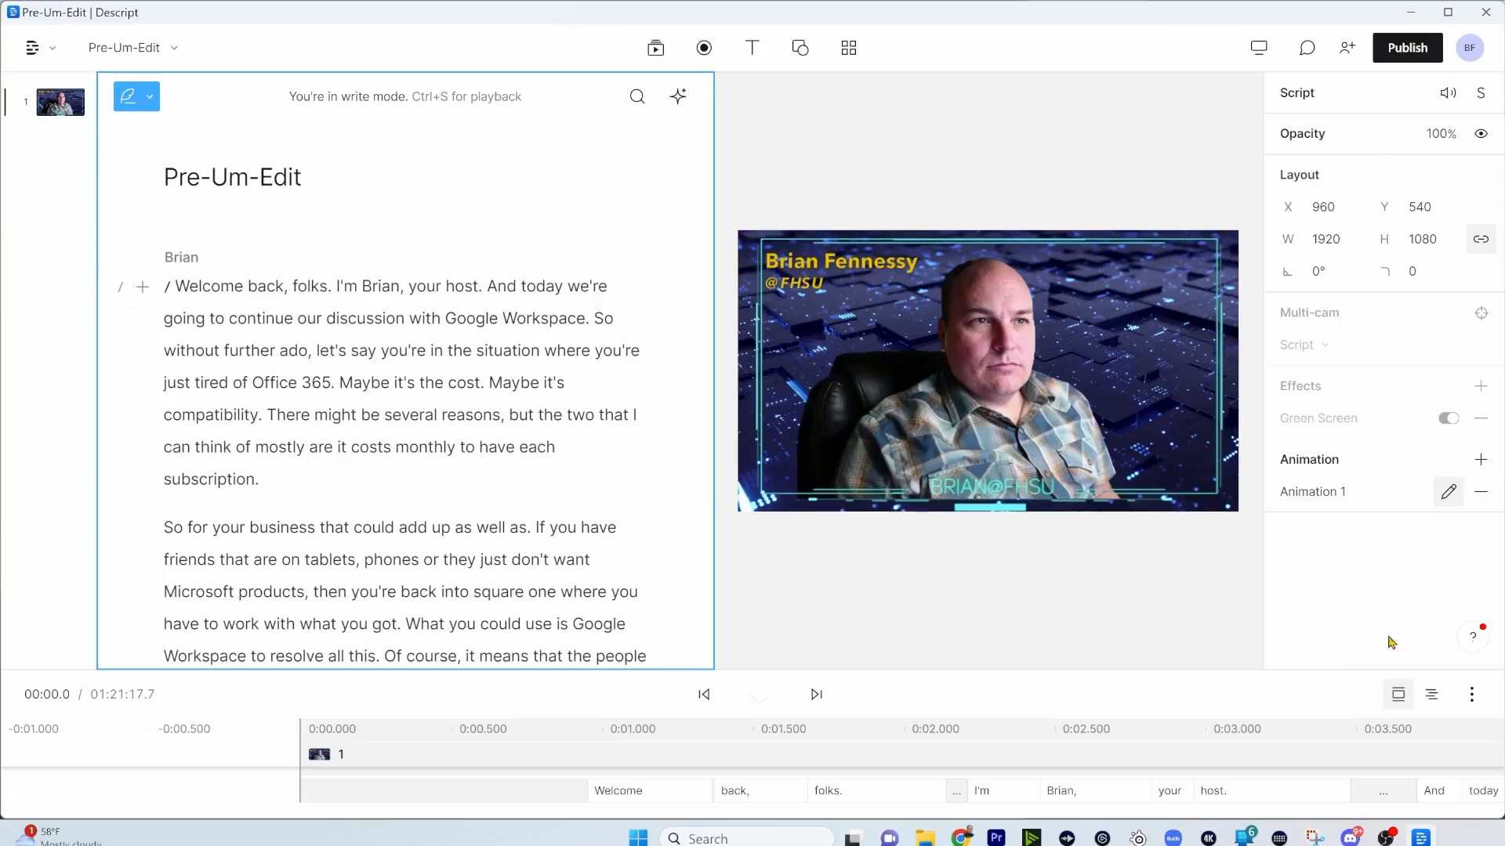
- View the timeline's zoom and playback-speed options, expand its track and waveform view, and return to the compact timeline
{"action": "left_click", "coordinate": [1471, 699]}
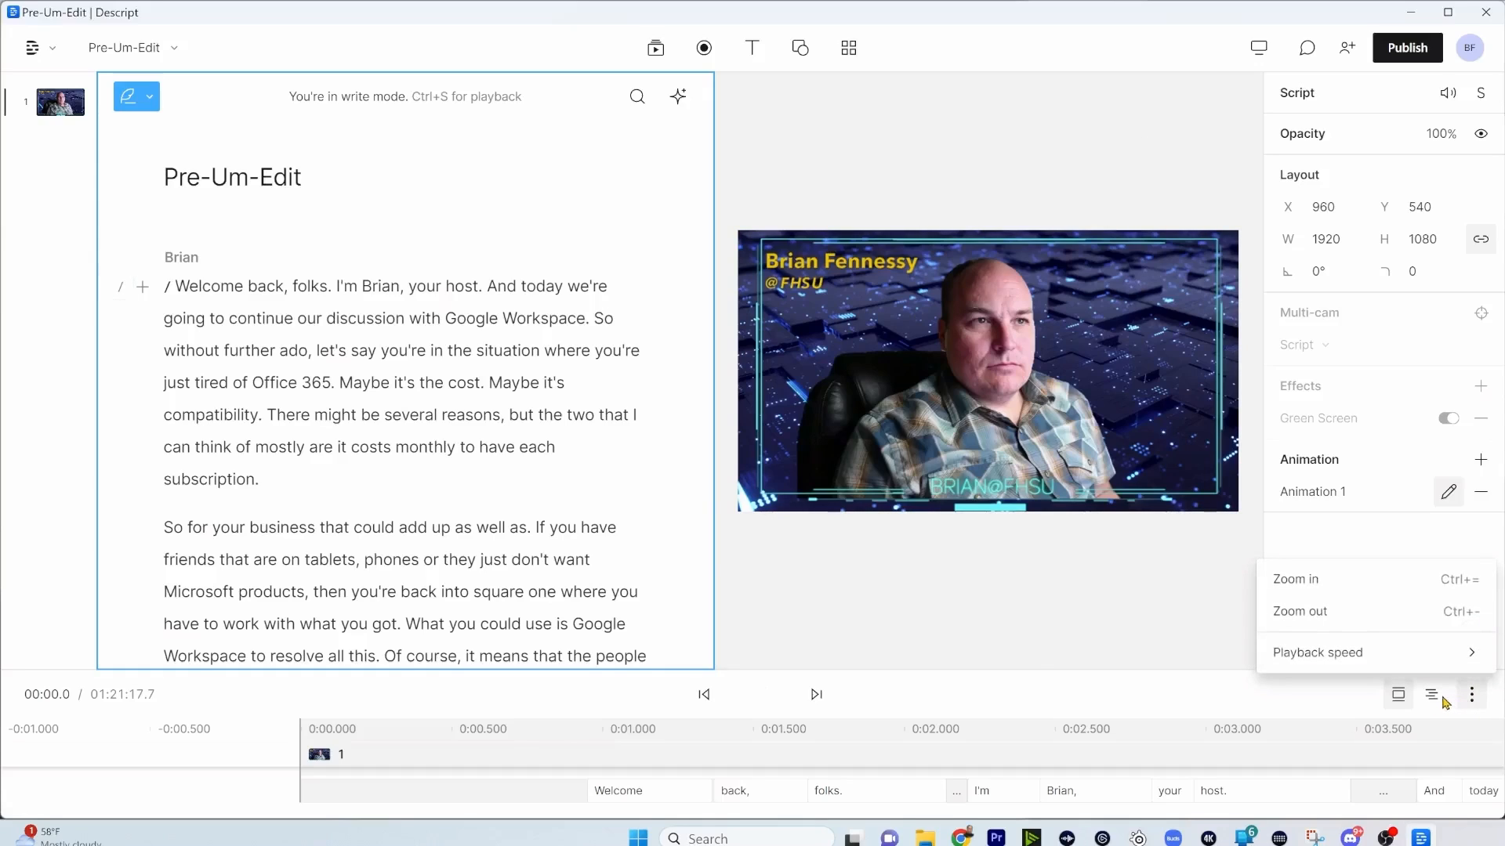
{"action": "left_click", "coordinate": [1434, 696]}
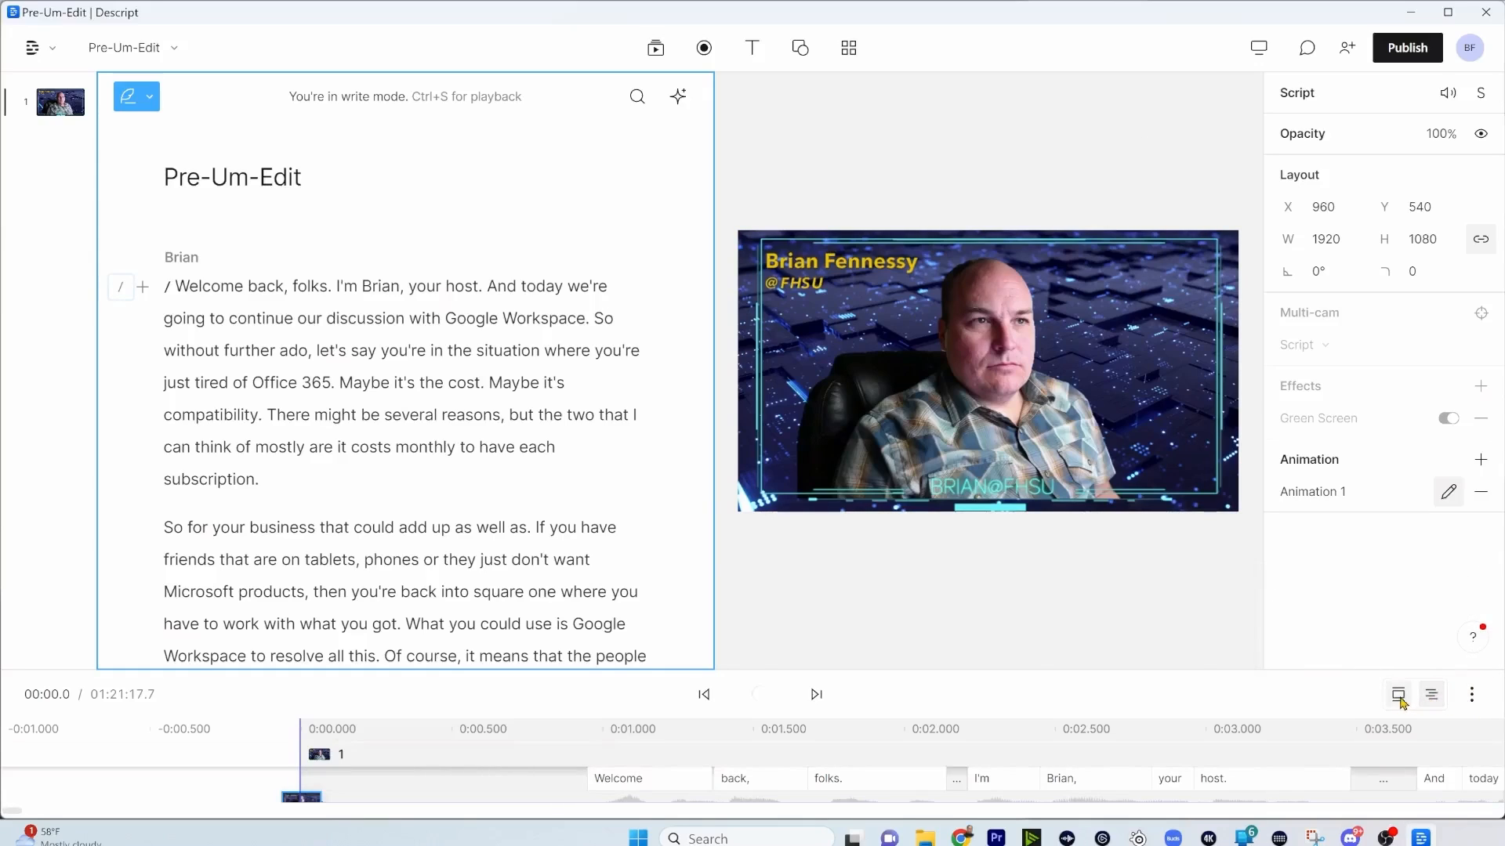
{"action": "left_click", "coordinate": [1398, 695]}
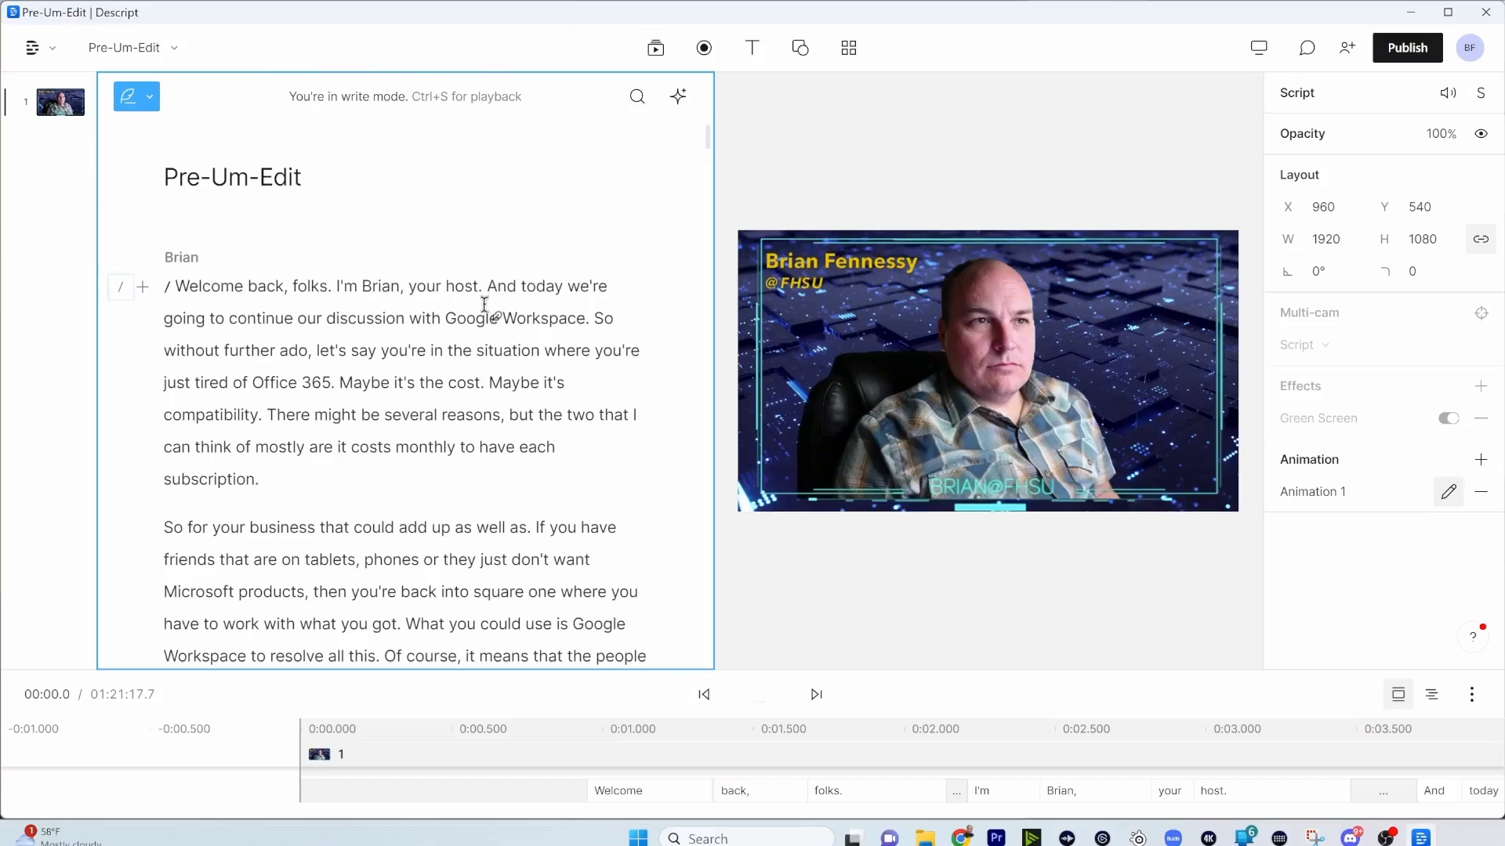
- Switch the script from Write to Overdub mode and place the cursor at the opening word "Welcome"
{"action": "left_click", "coordinate": [137, 96]}
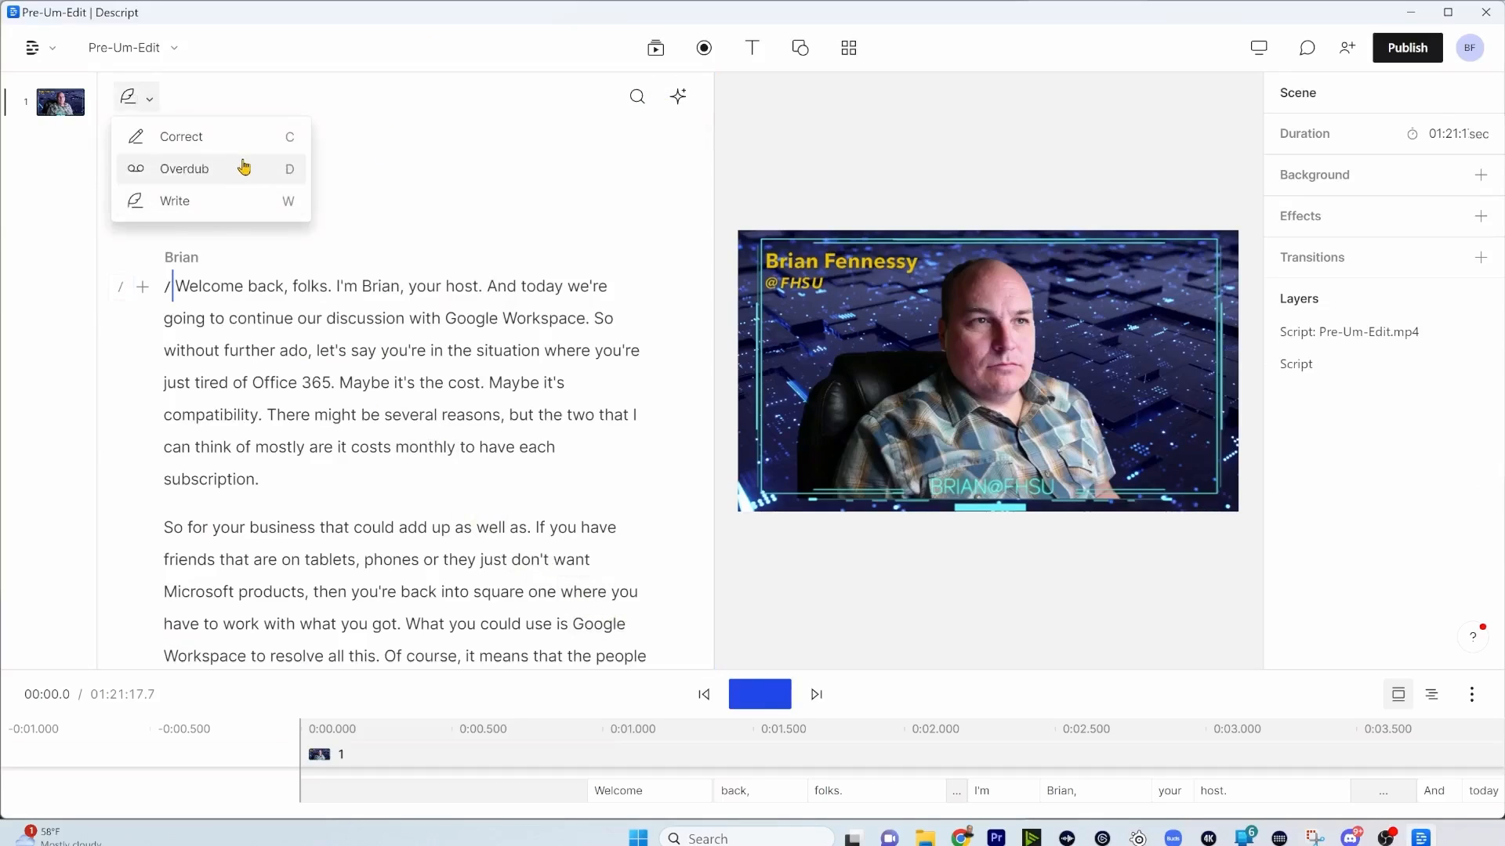
{"action": "left_click", "coordinate": [243, 167]}
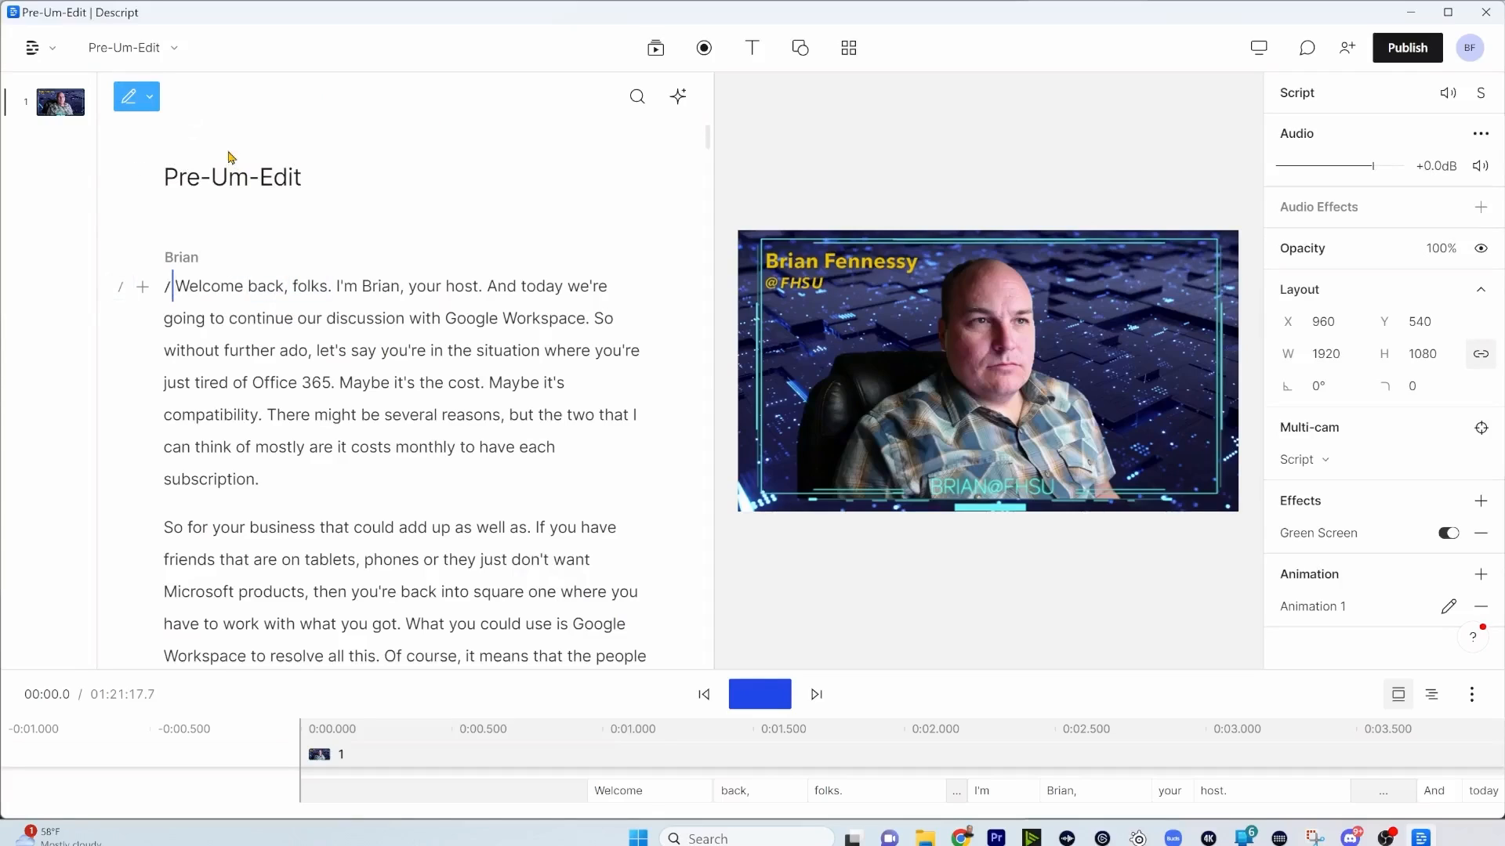
{"action": "left_click", "coordinate": [188, 166]}
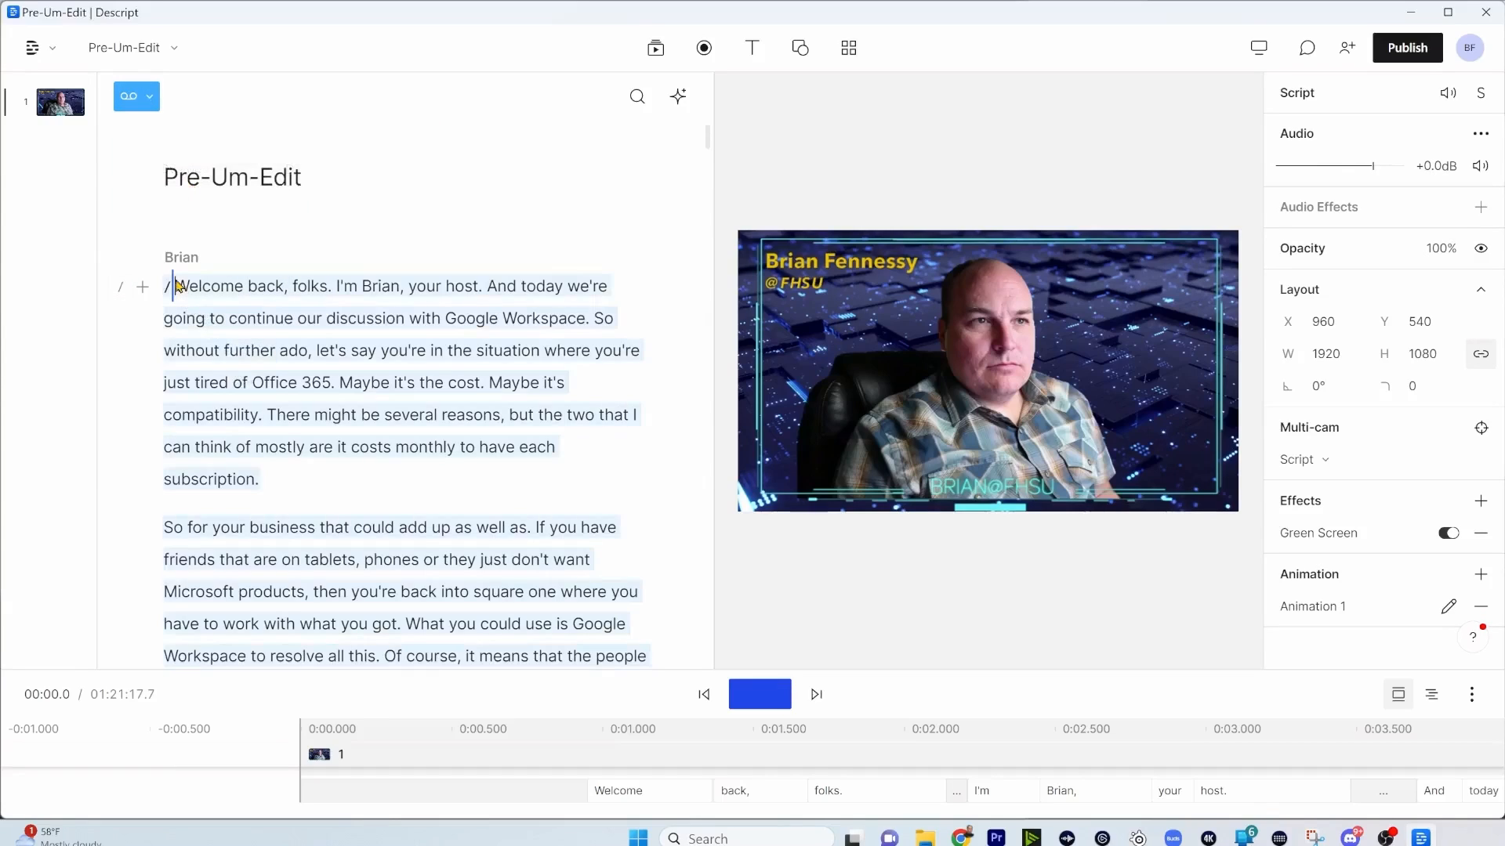
{"action": "left_click", "coordinate": [178, 284]}
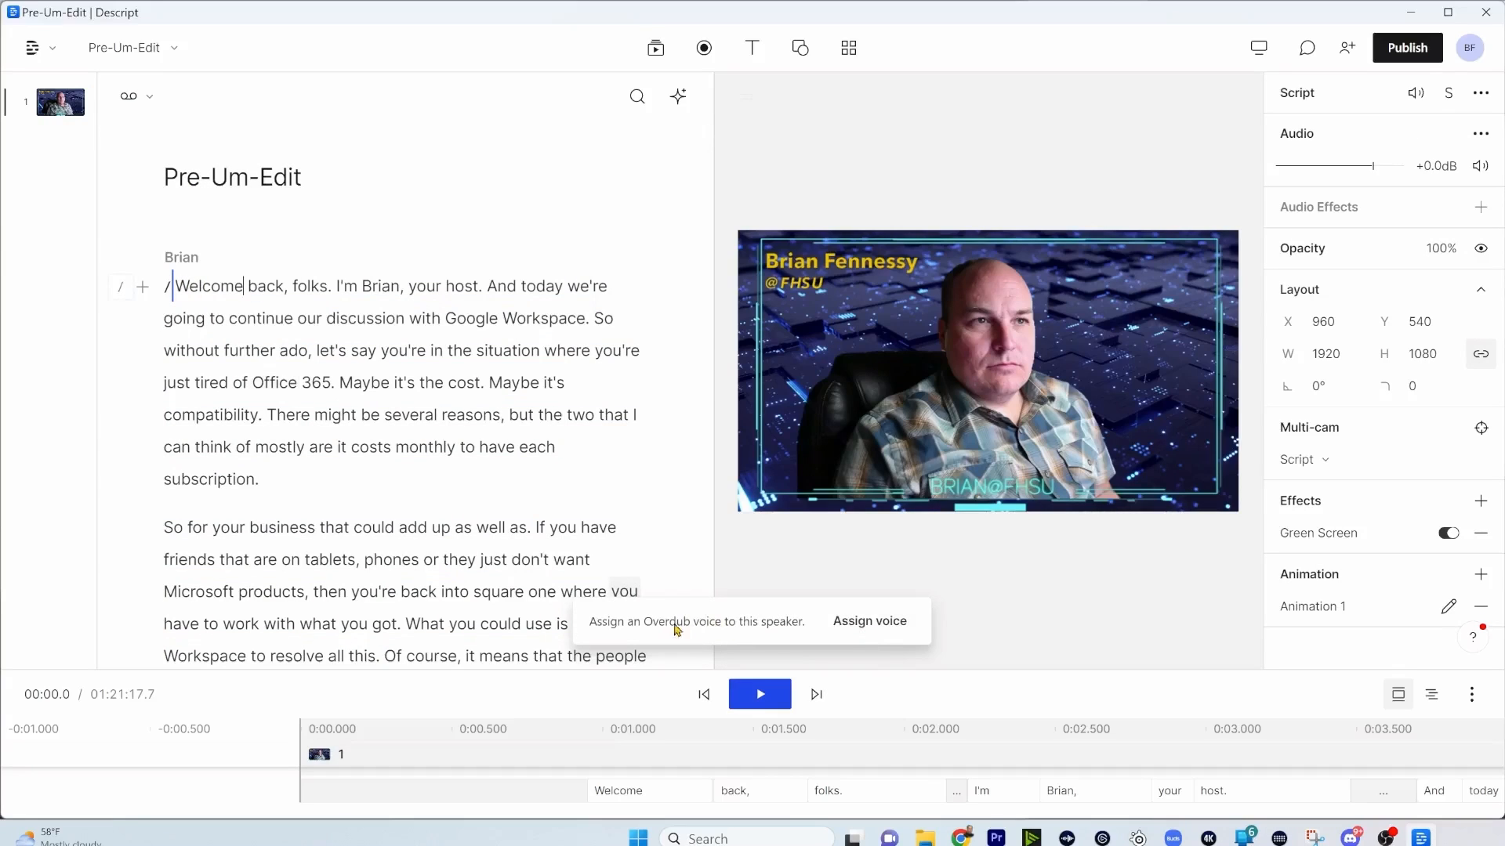
- View the Overdub voice assignment for the script's speaker, tick the speaker's entry, and close the speaker settings
{"action": "left_click", "coordinate": [844, 635]}
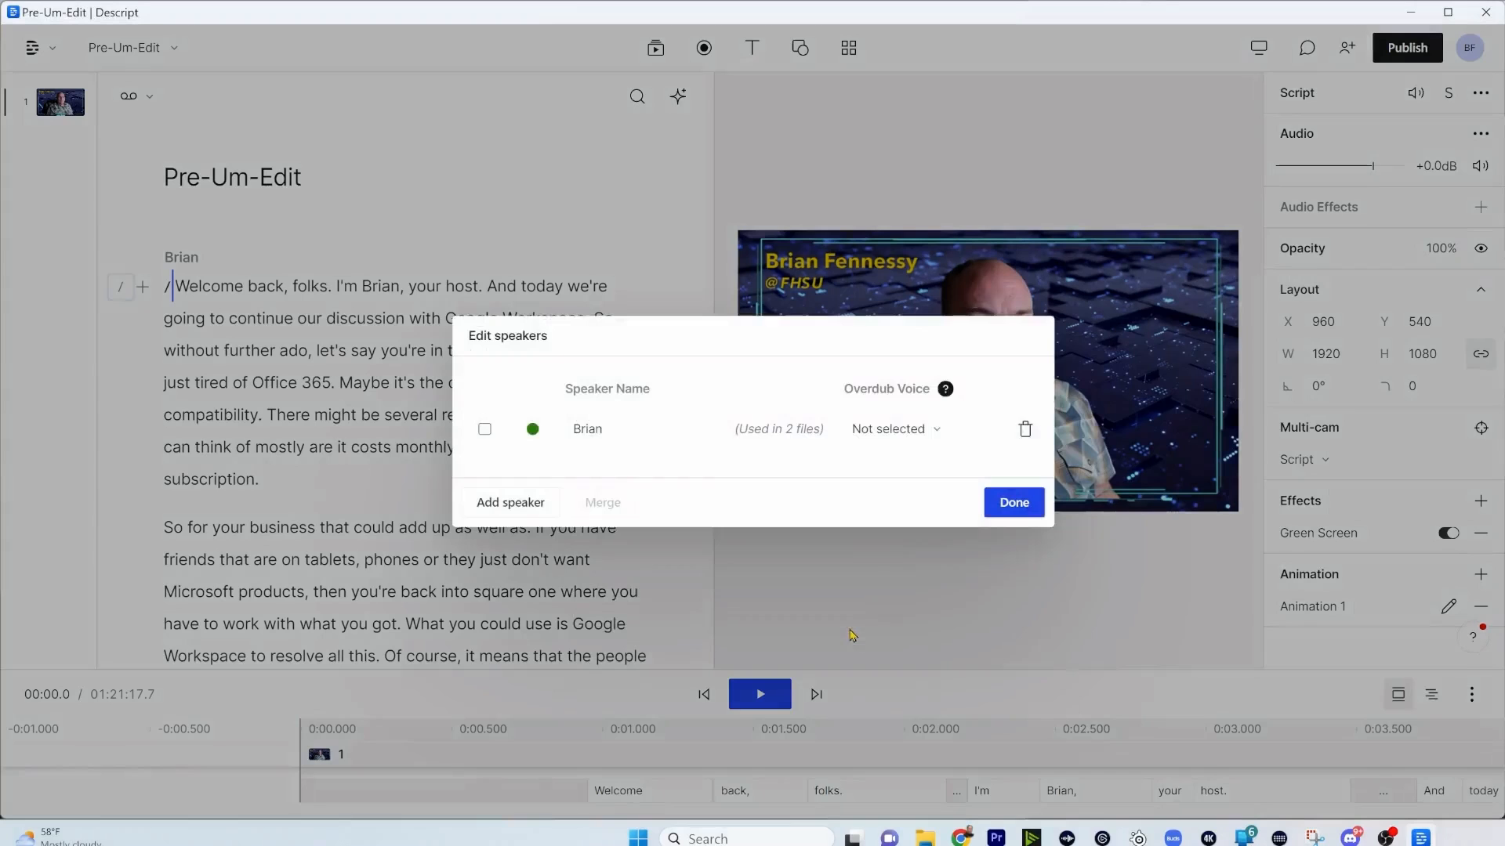
{"action": "left_click", "coordinate": [486, 430]}
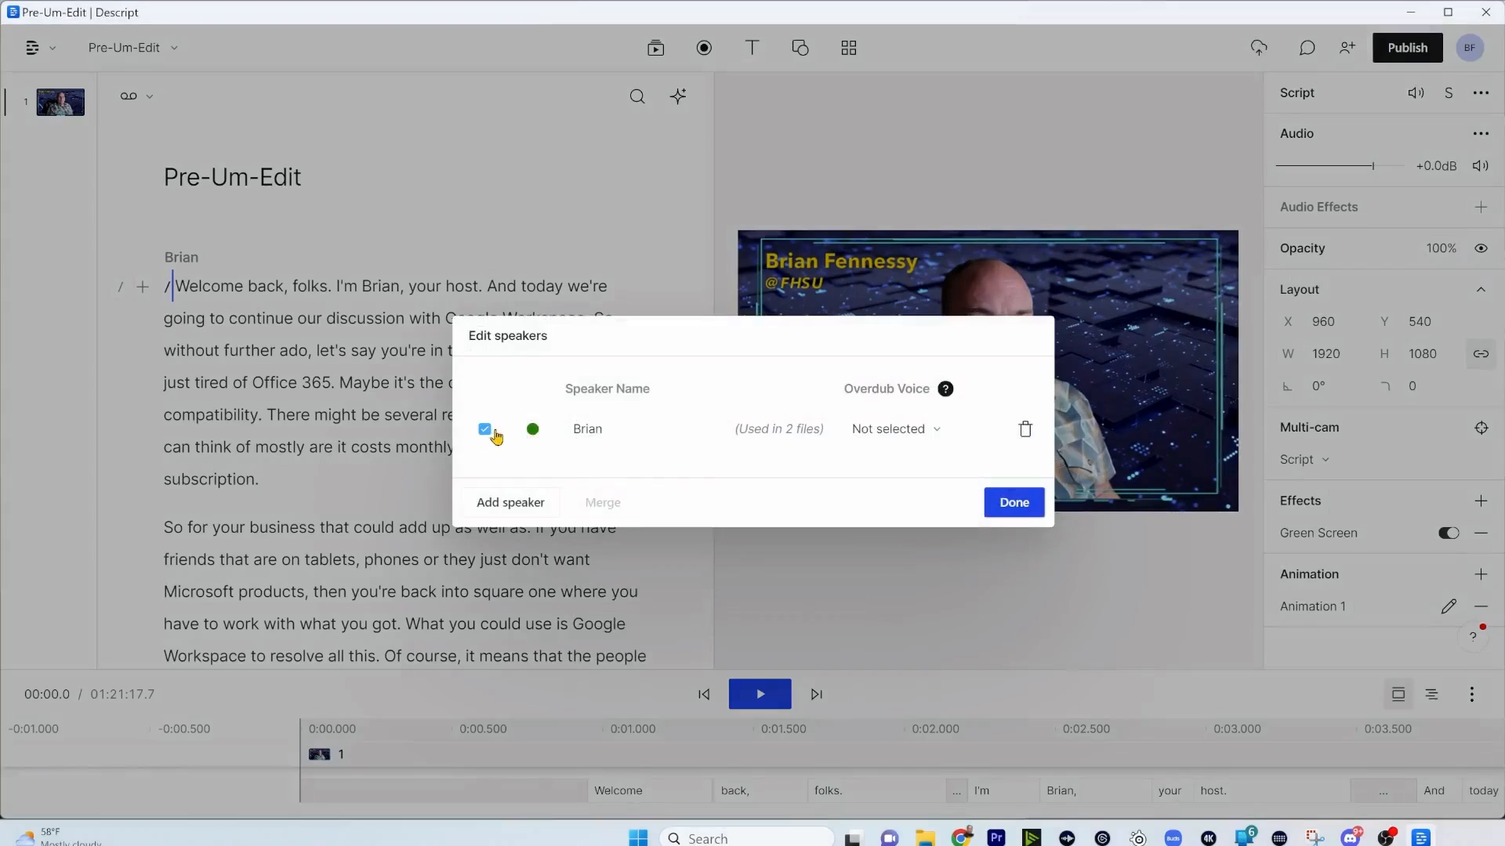
{"action": "left_click", "coordinate": [1011, 506]}
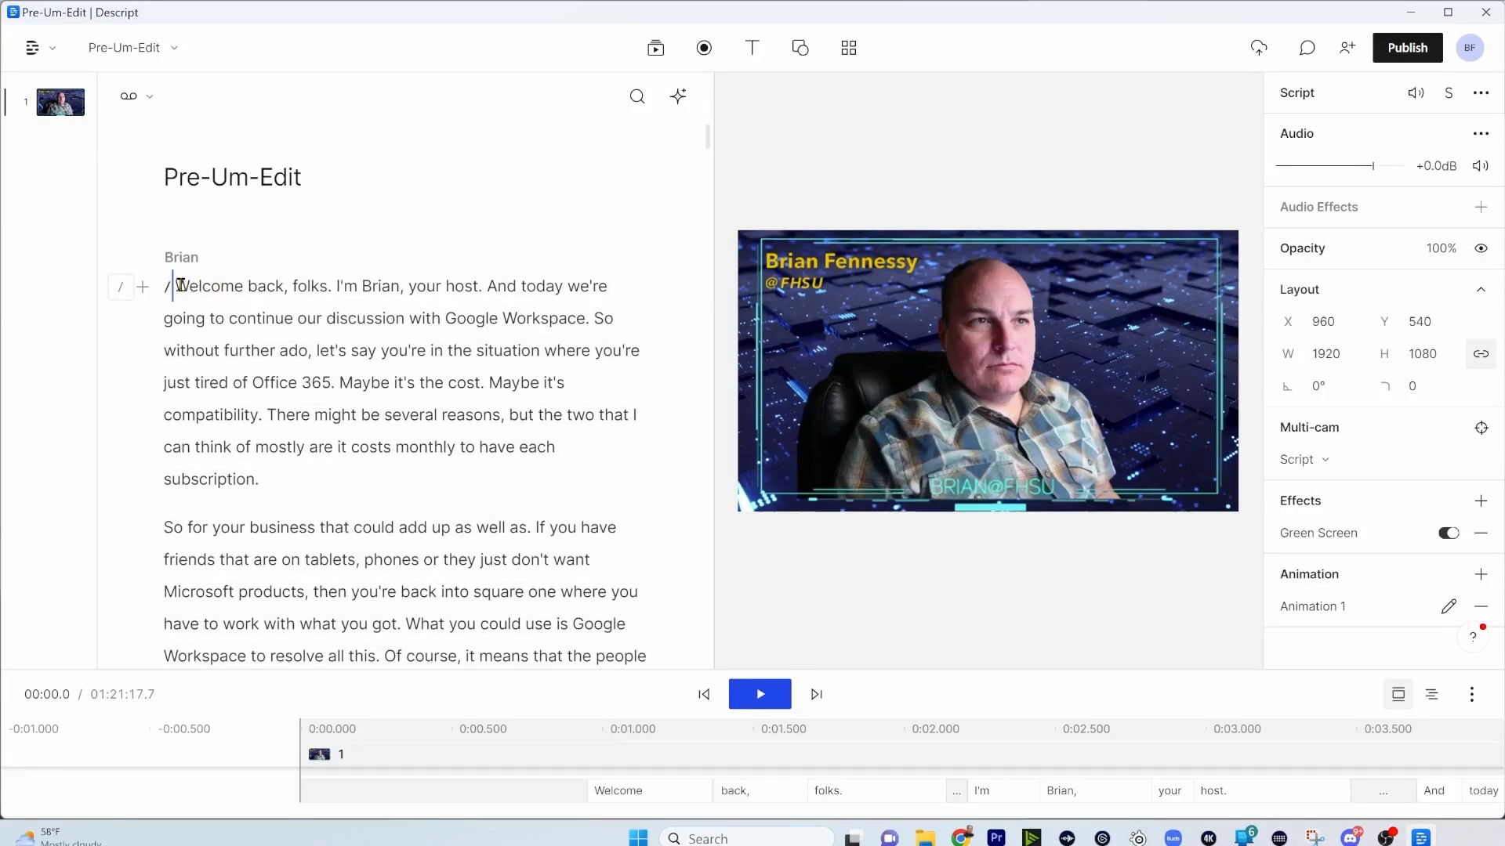
- Select the word "Welcome" to view its Overdub and correction options, and place the cursor before "I'm" in the opening paragraph
{"action": "left_click_drag", "start_coordinate": [180, 285], "coordinate": [191, 285]}
{"action": "left_click_drag", "start_coordinate": [244, 284], "coordinate": [246, 286]}
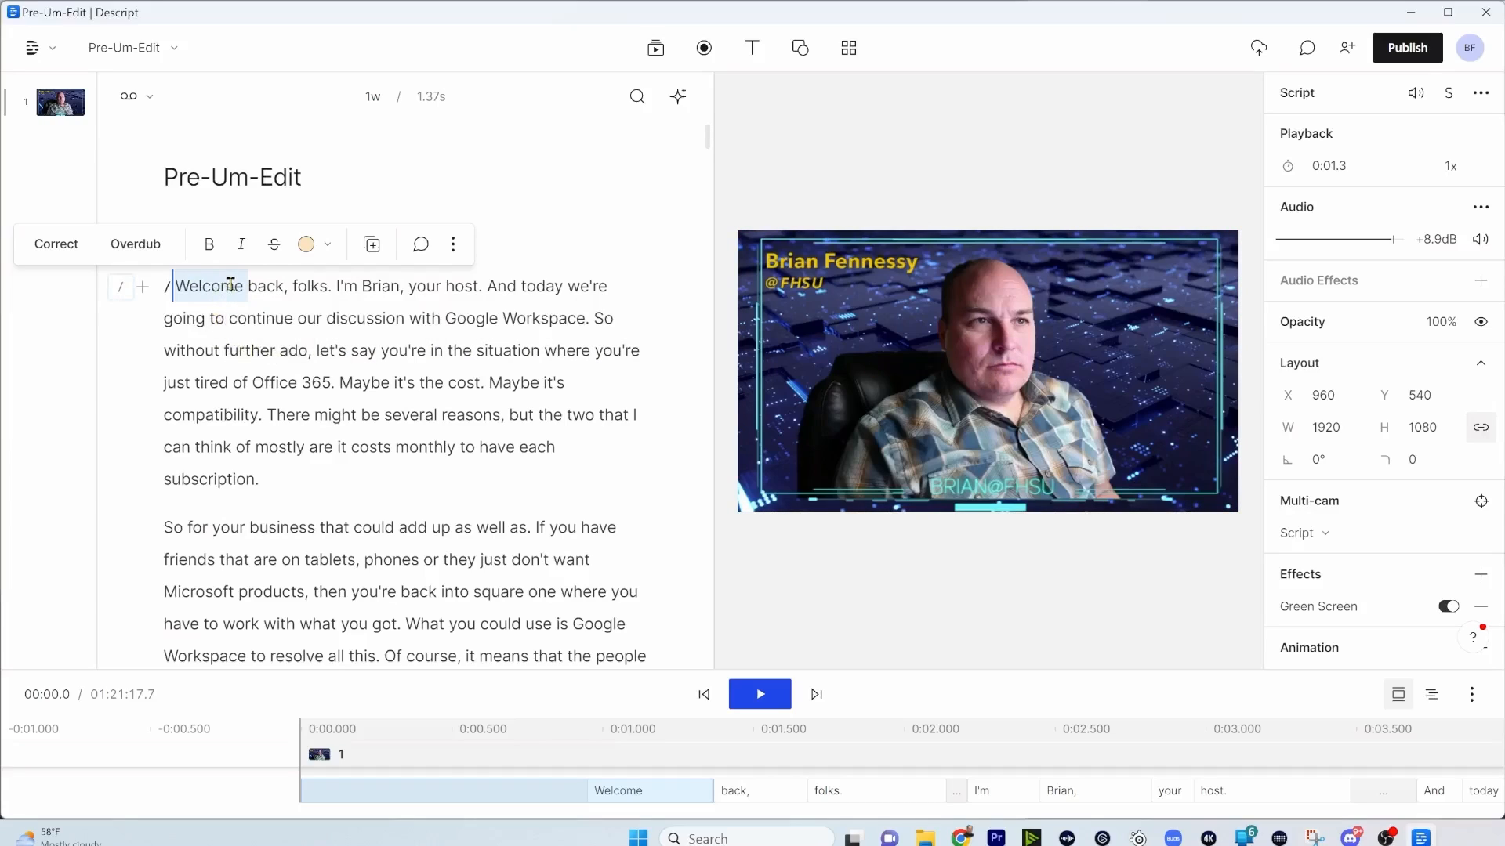
{"action": "left_click", "coordinate": [336, 286]}
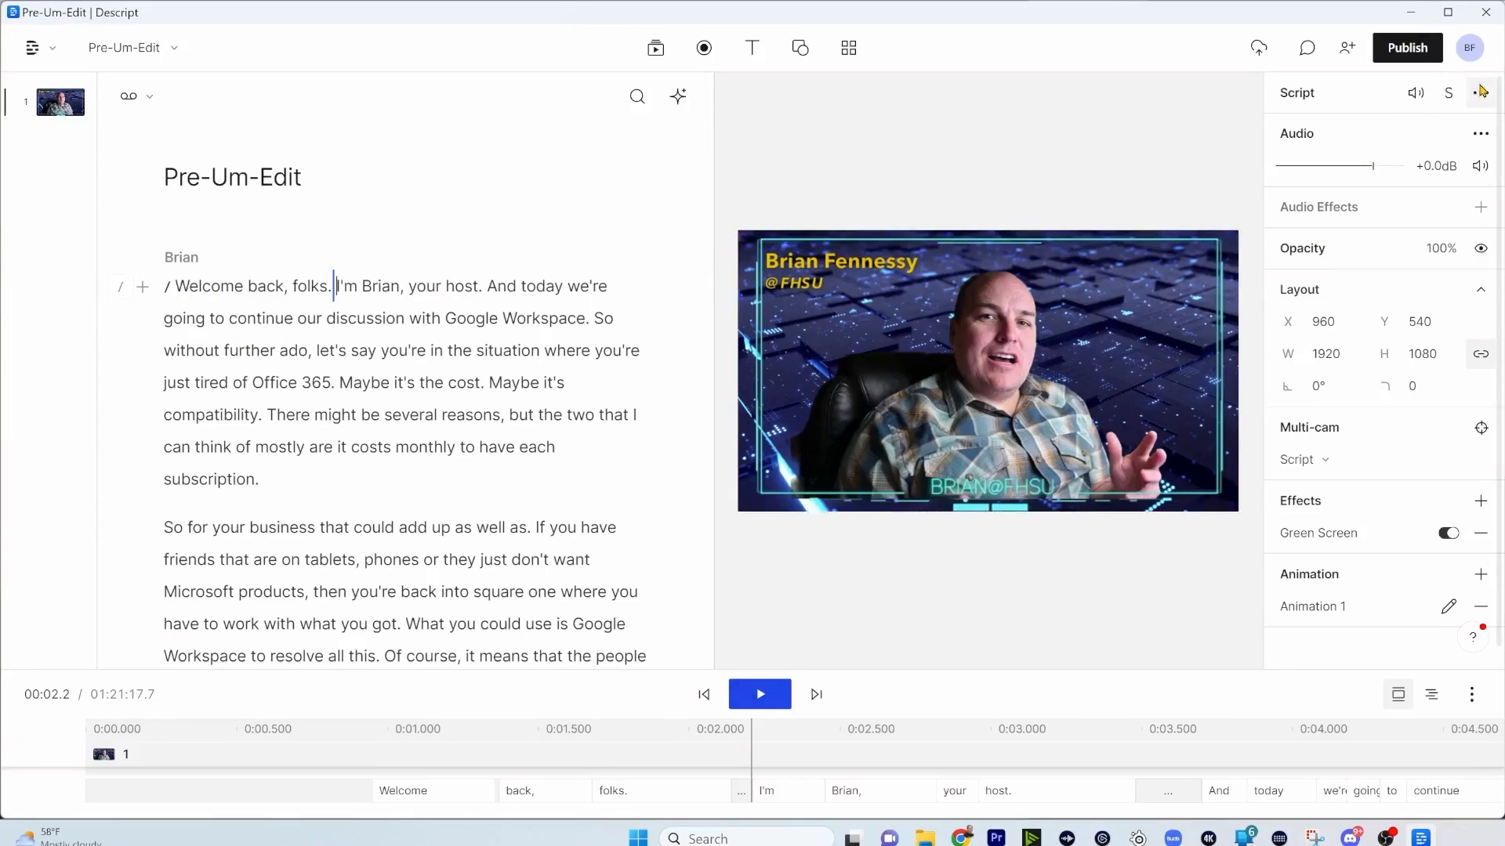
- Start a local video export of the current composition and name the file "Google Workspace -How to Use -Post-Edit-with-Descript"
{"action": "left_click", "coordinate": [1414, 55]}
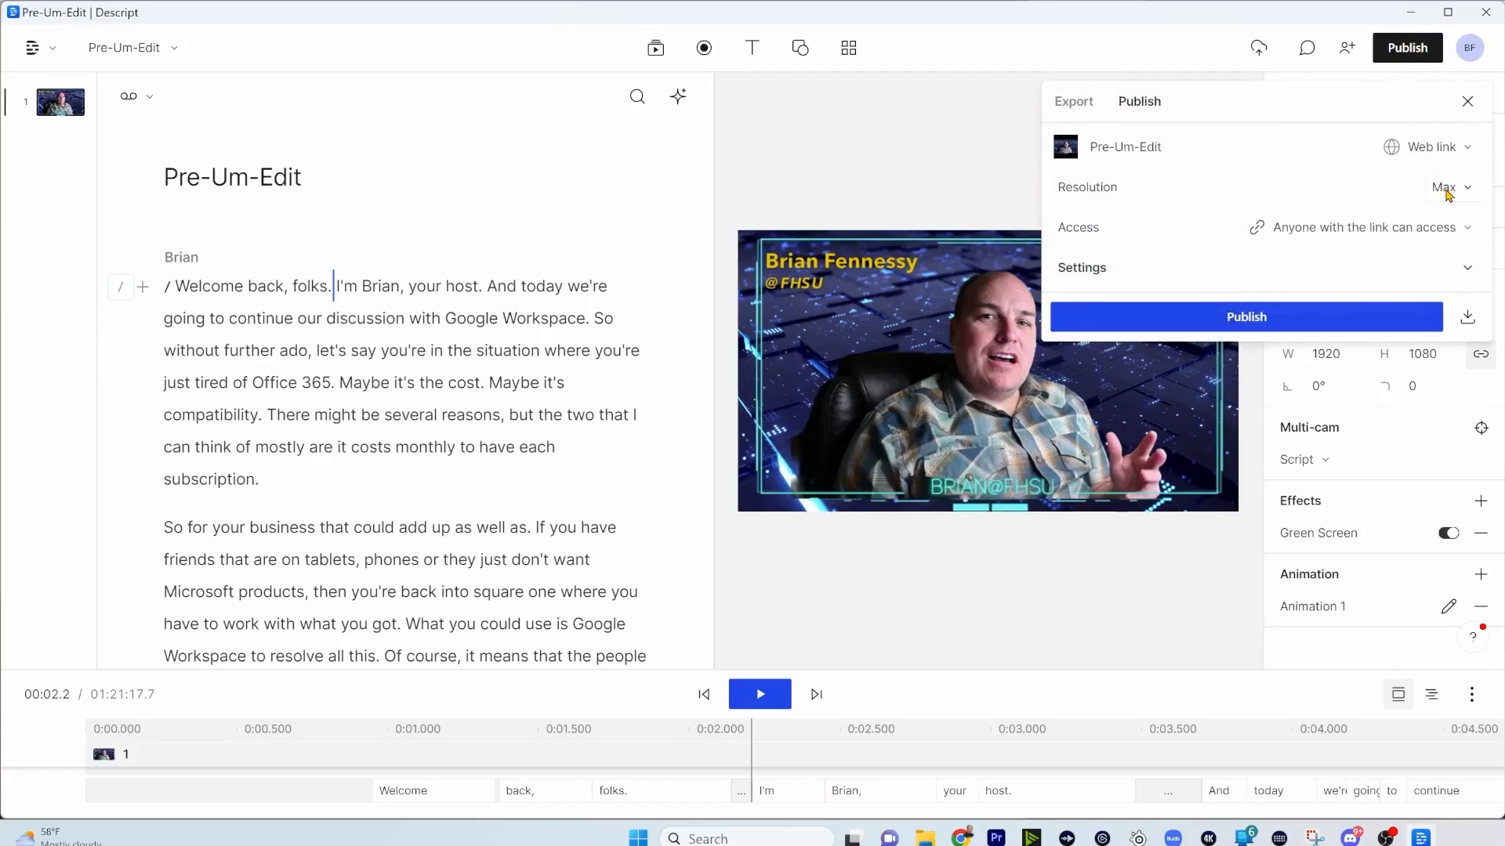
{"action": "left_click", "coordinate": [1073, 102]}
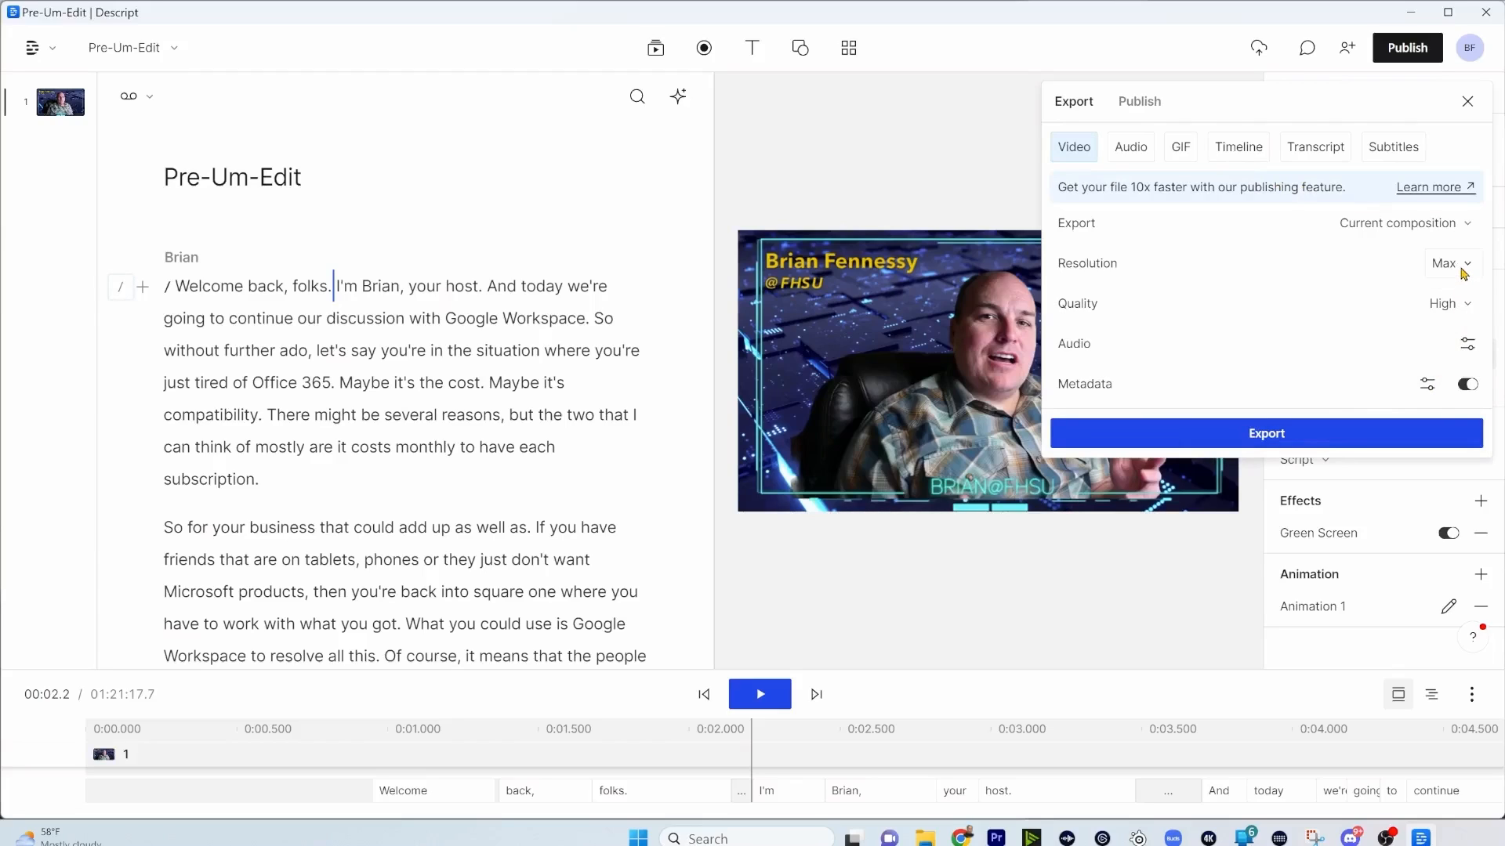
{"action": "left_click", "coordinate": [1197, 434]}
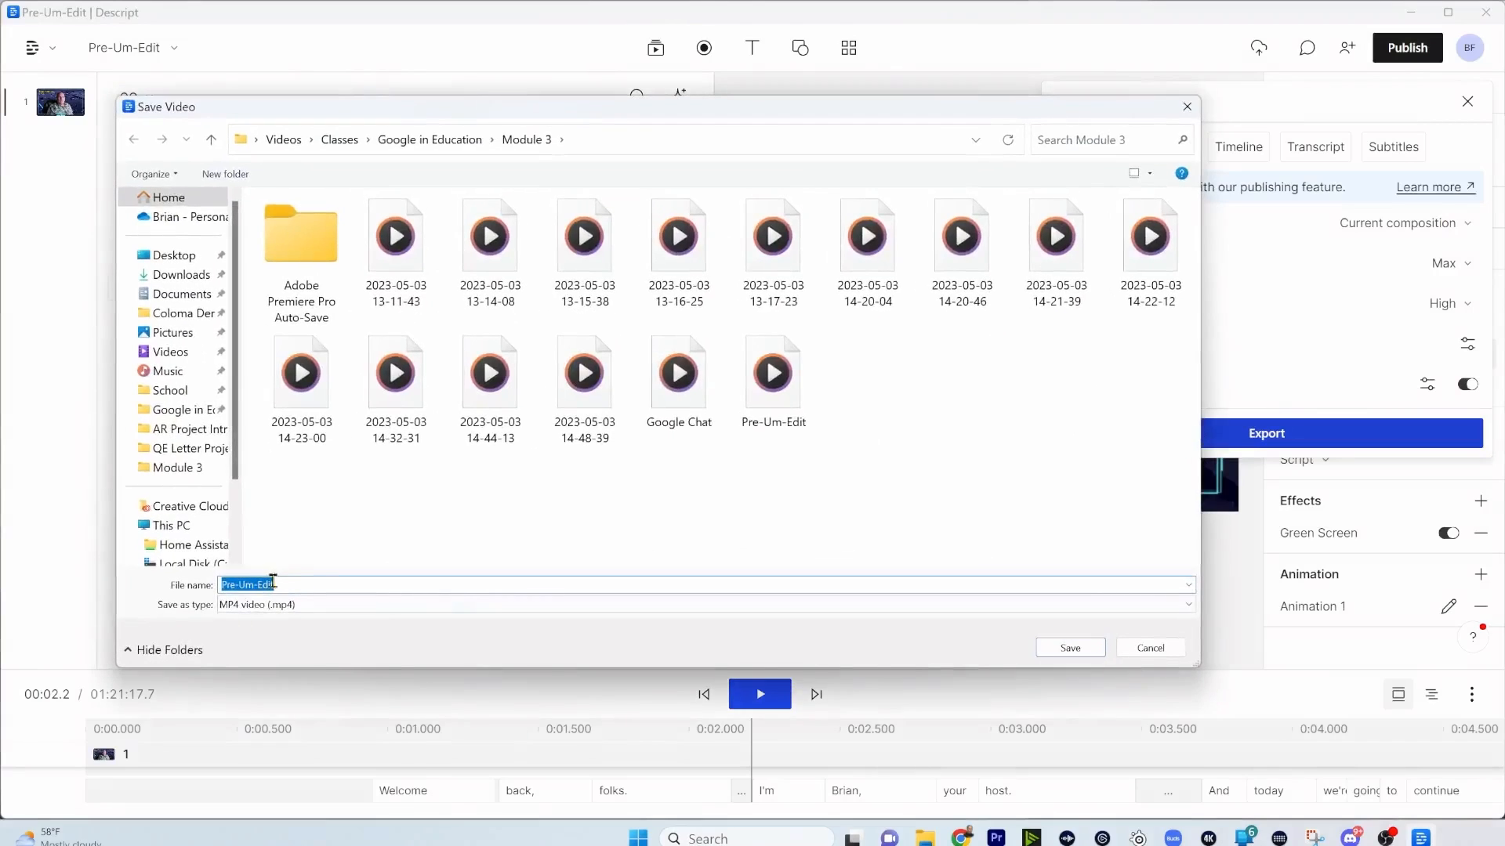
{"action": "type", "text": "Post-Edit with Descript"}
{"action": "left_click", "coordinate": [221, 585]}
{"action": "type", "text": "Google"}
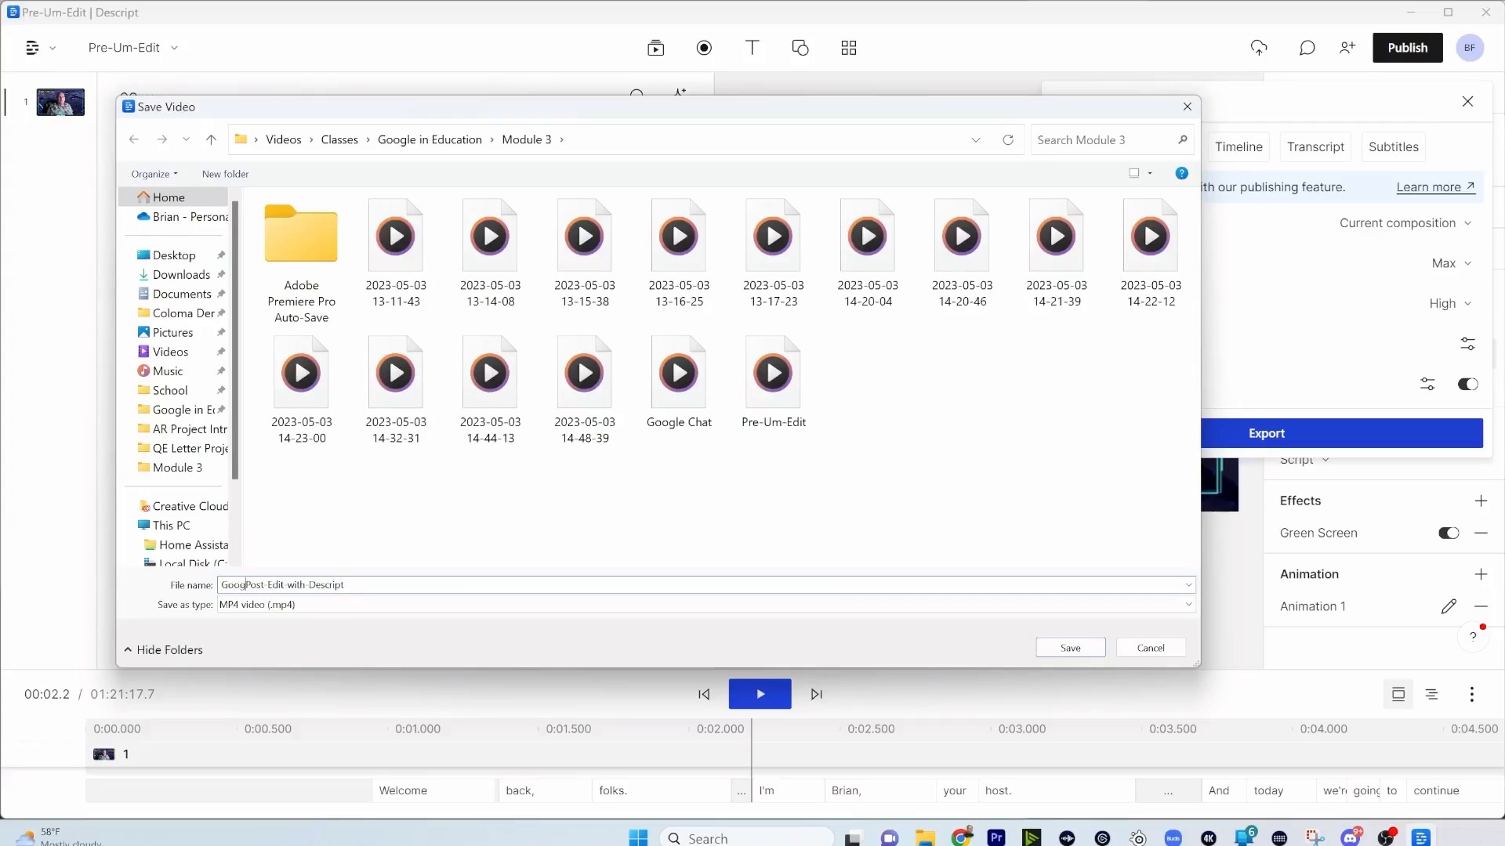
{"action": "type", "text": " Workspace -How to Use"}
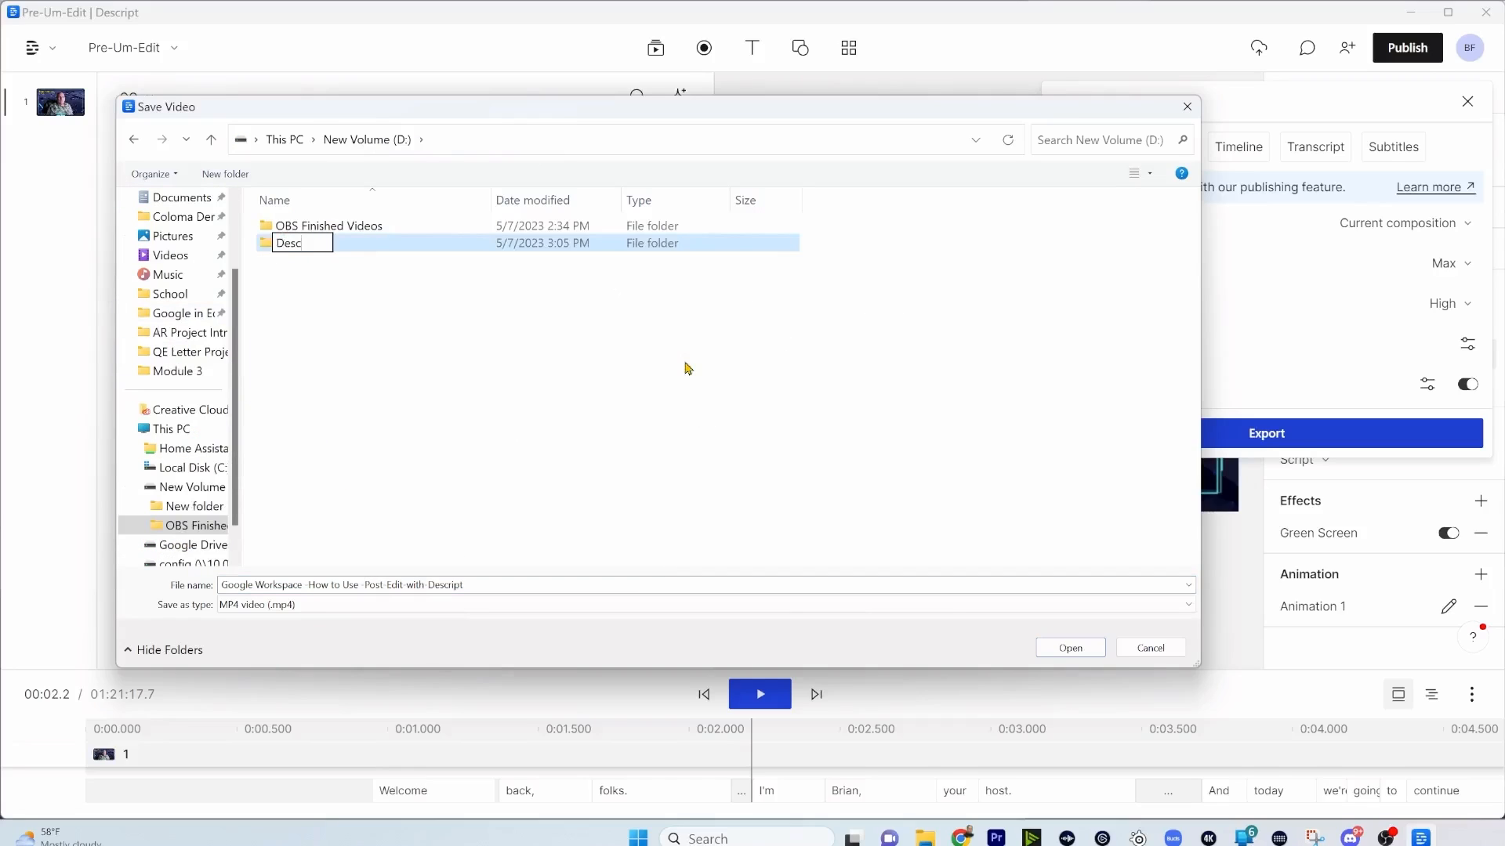
- Create a "Descript - Final Videos" folder on New Volume (D:) and save the exported MP4 video in it
{"action": "type", "text": "ript"}
{"action": "type", "text": " - Final"}
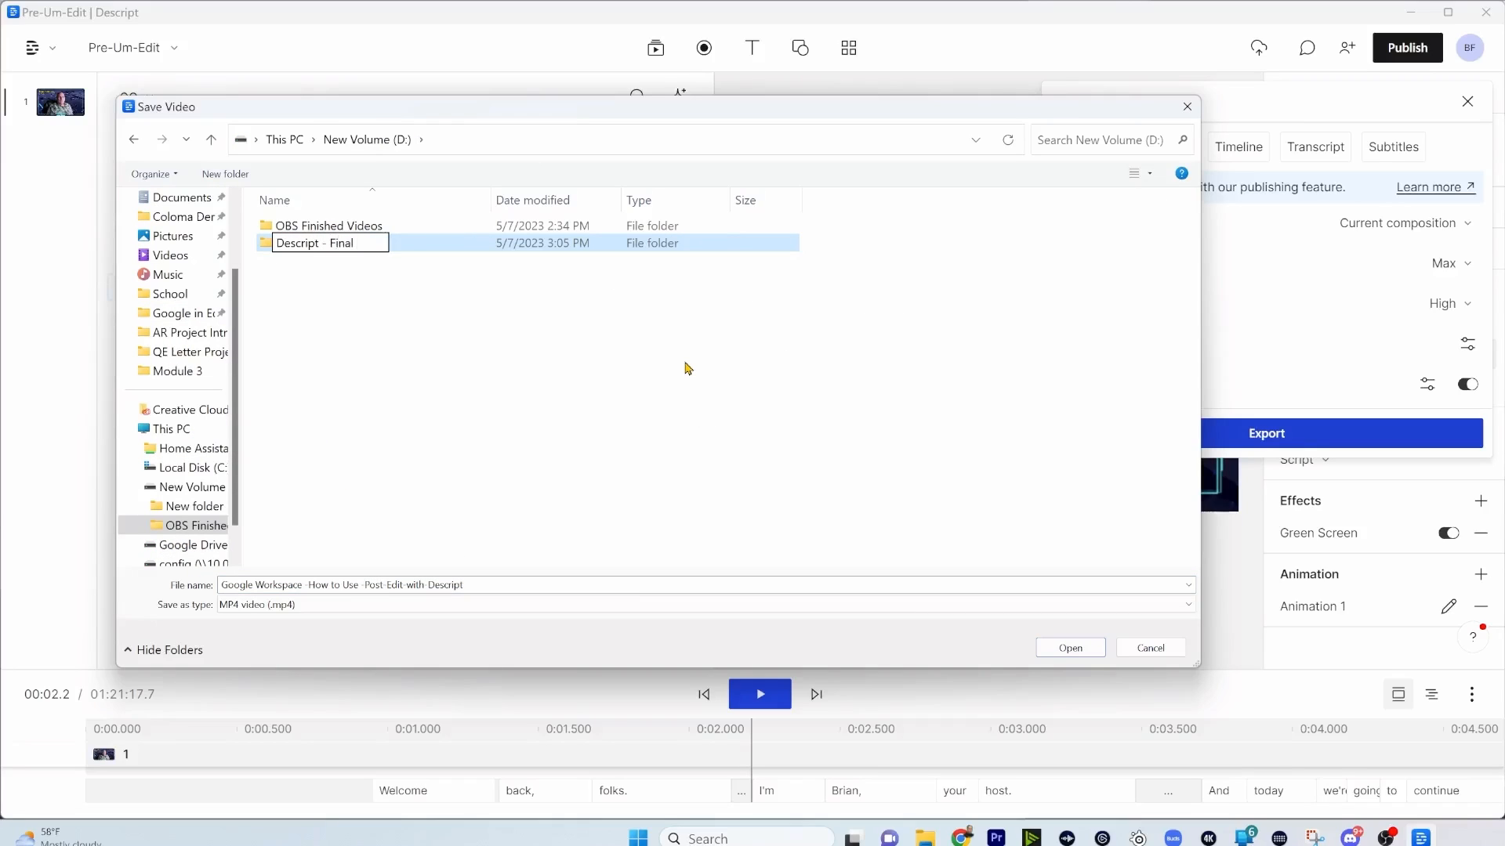
{"action": "type", "text": " Video"}
{"action": "key", "text": "Return"}
{"action": "left_click", "coordinate": [1070, 649]}
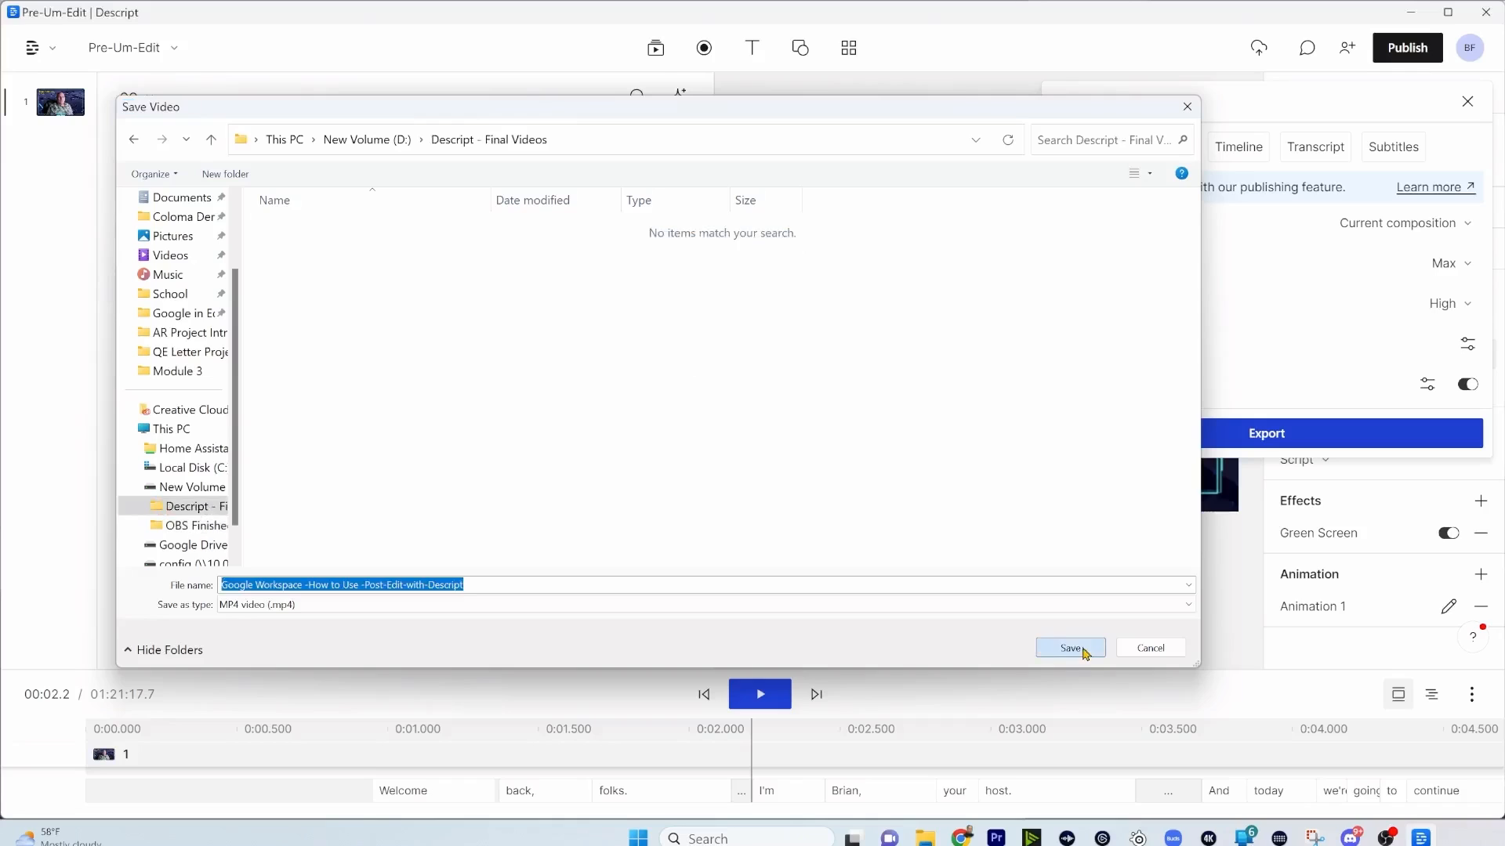
{"action": "left_click", "coordinate": [1070, 648]}
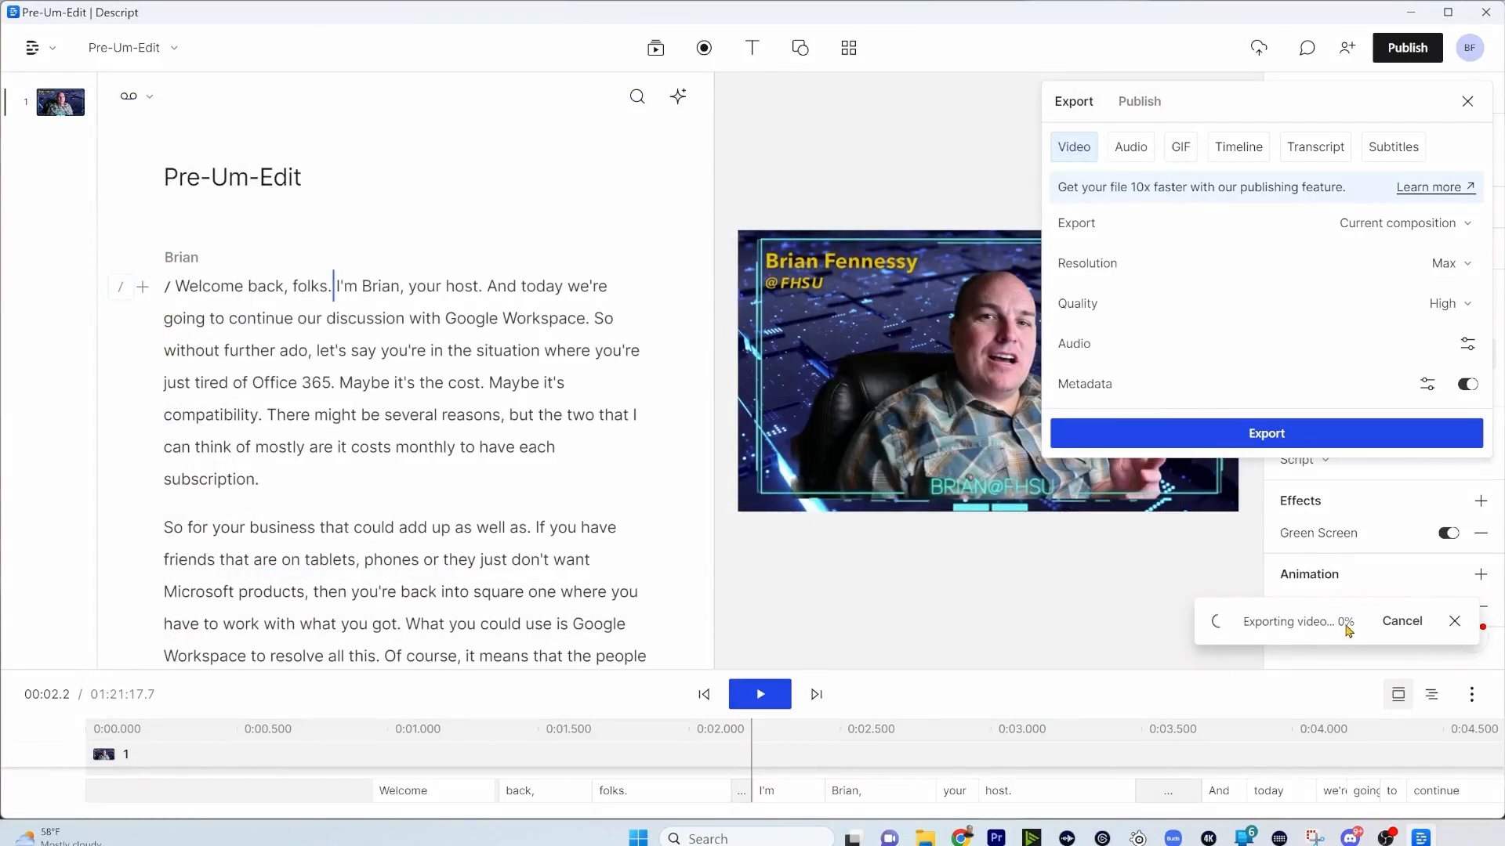